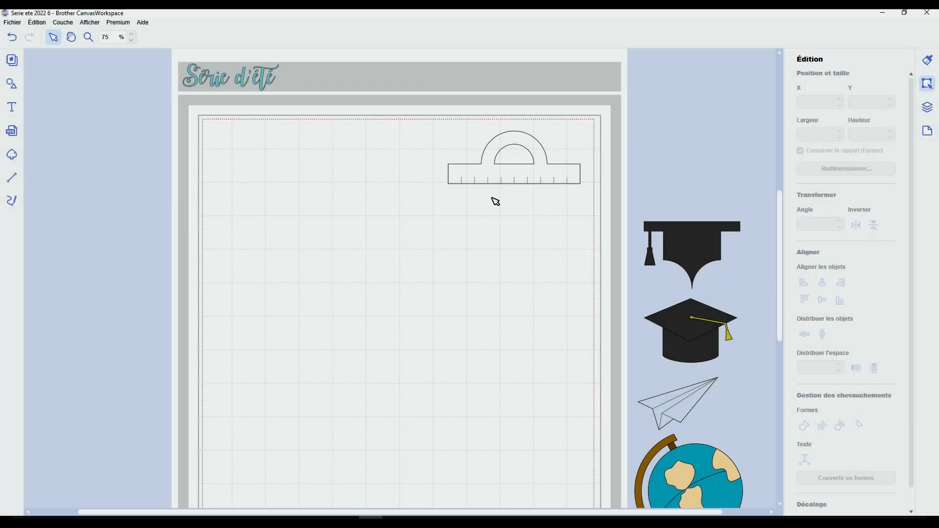
Step: Move the reference ruler to the top centre of the mat and add a rectangle and two half-circles below it
drag(522, 171, 400, 167)
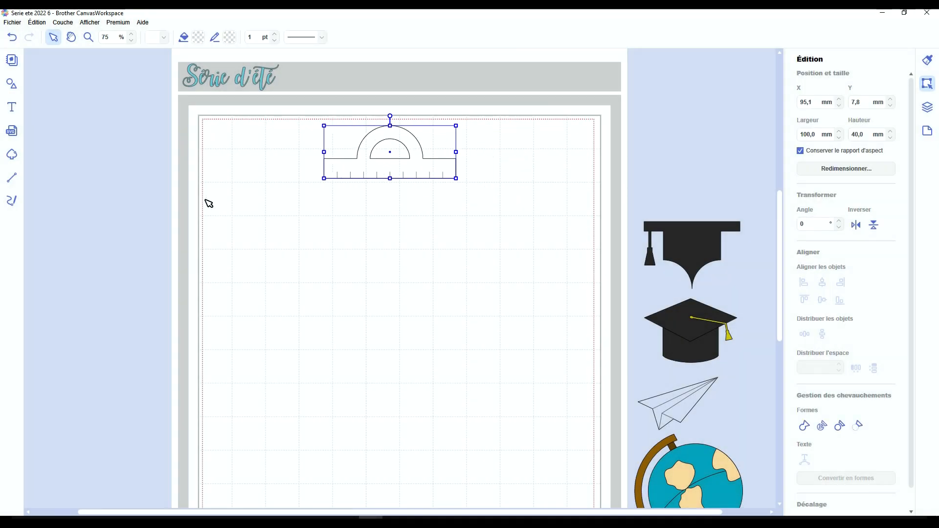
click(11, 86)
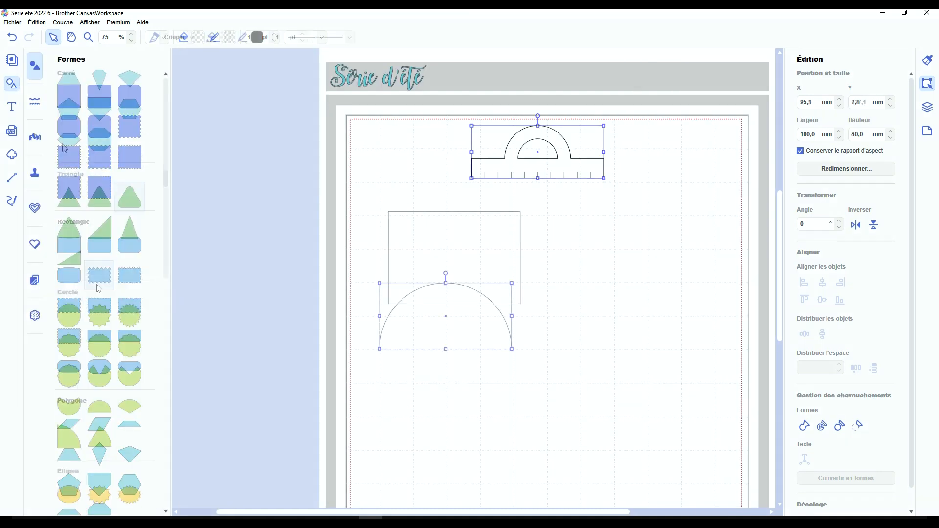
click(11, 86)
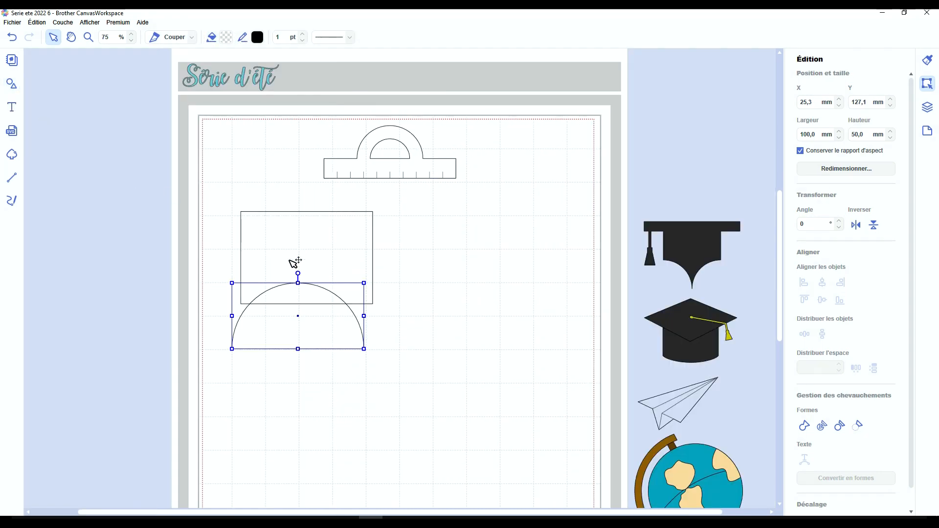
drag(300, 327, 412, 356)
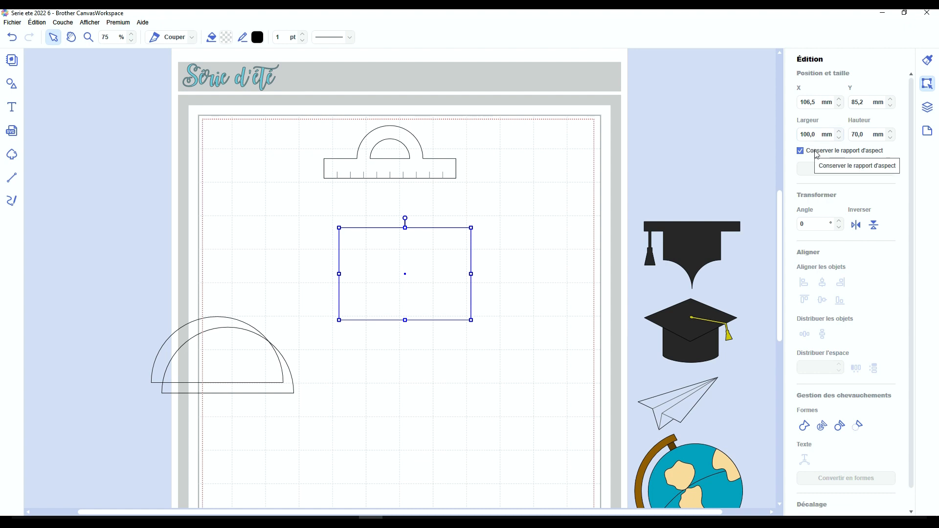
Step: Set the rectangle's height to 15 mm without keeping its aspect ratio and place it below the reference ruler
click(814, 151)
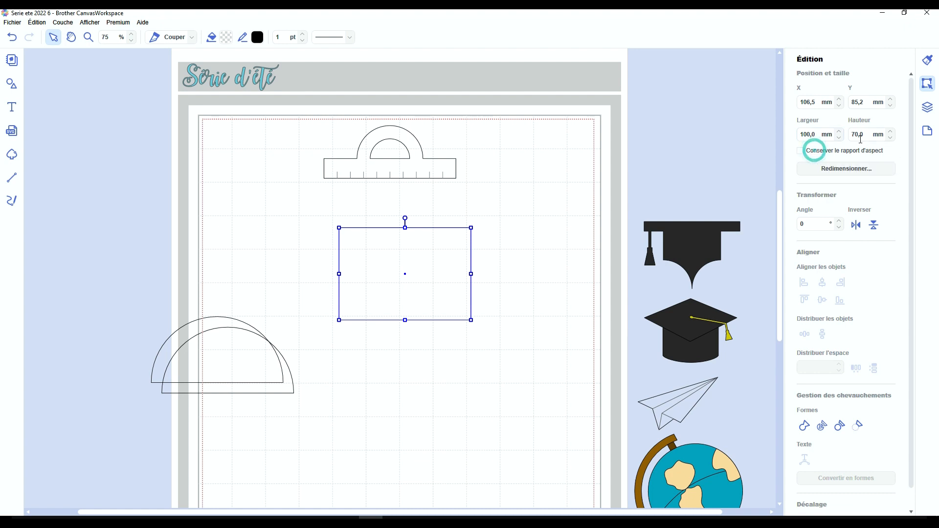
double_click(864, 135)
text(15)
key(Return)
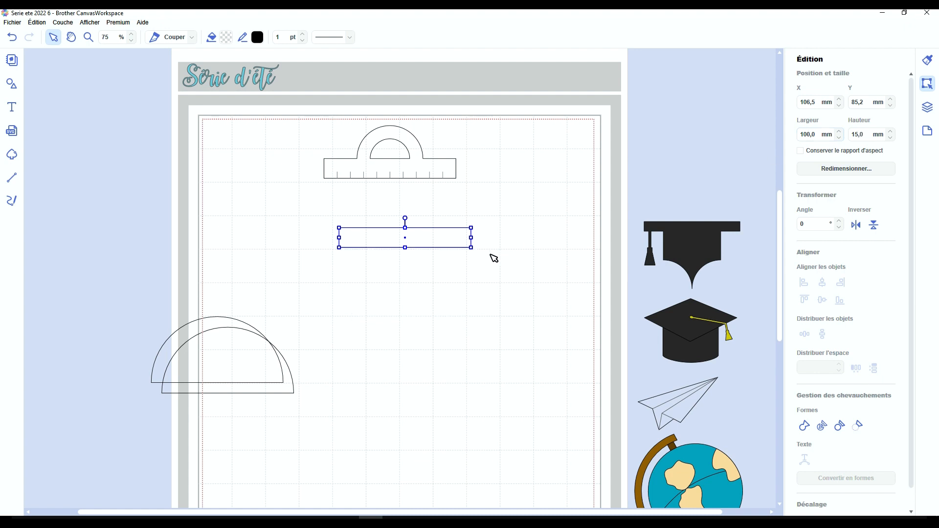
drag(432, 241, 402, 293)
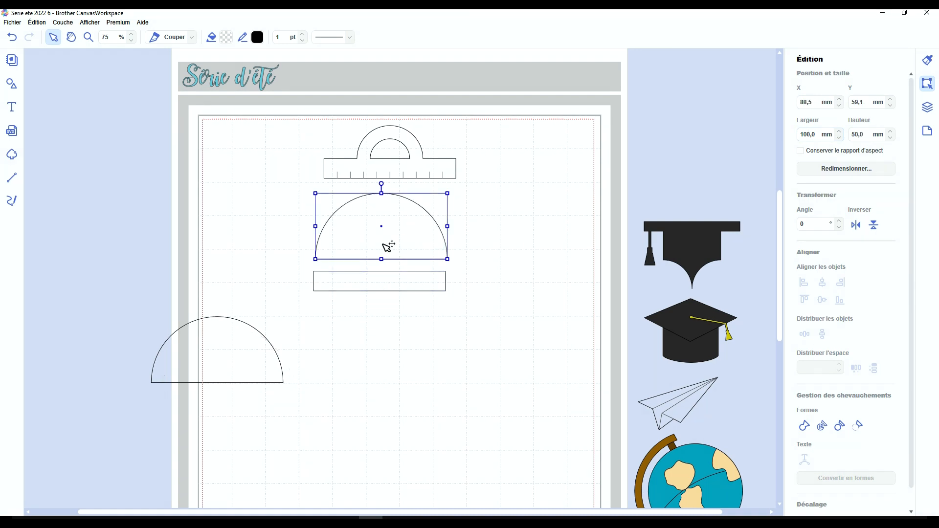
Step: Set one half-circle's width to 50 mm with the aspect ratio kept and place it just above the rectangle
click(810, 151)
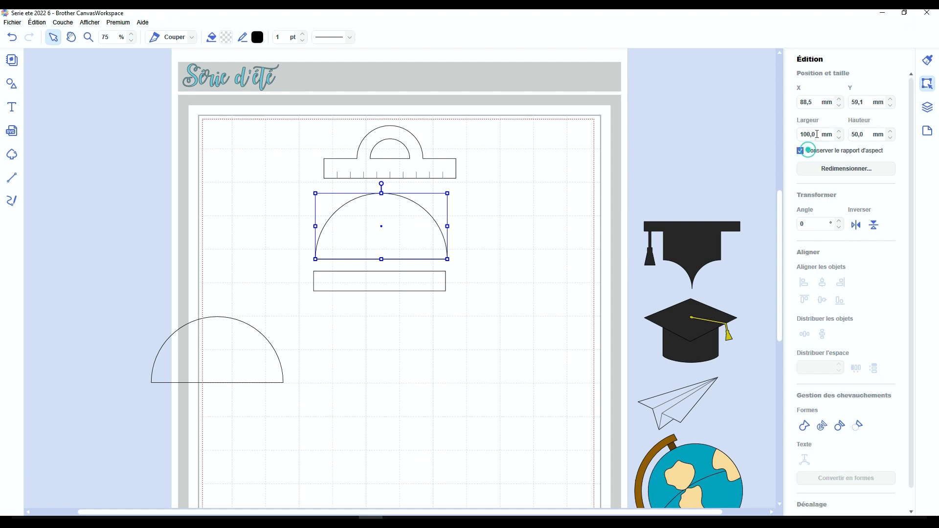
double_click(807, 134)
text(50)
key(Return)
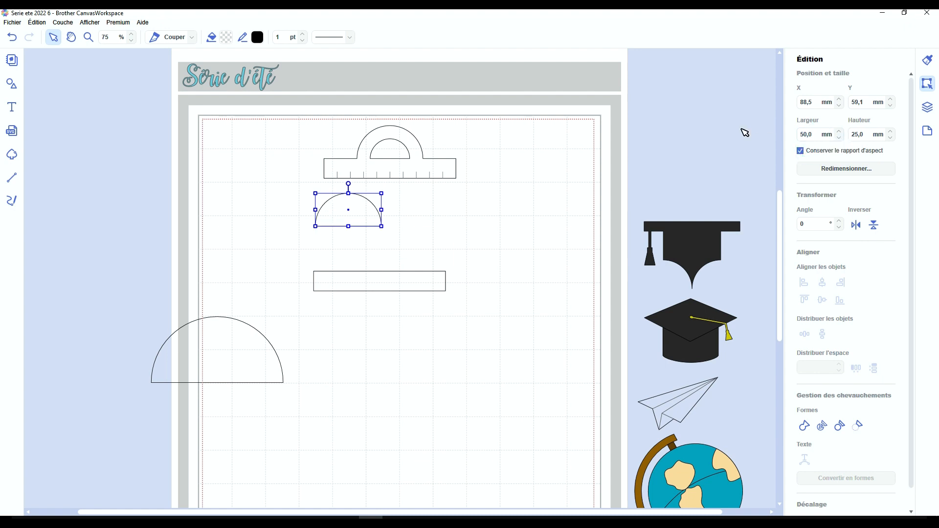
drag(369, 203, 381, 238)
Step: Set the second half-circle's width to 30 mm, keeping its proportions, and place it inside the larger half-circle
drag(231, 343, 364, 336)
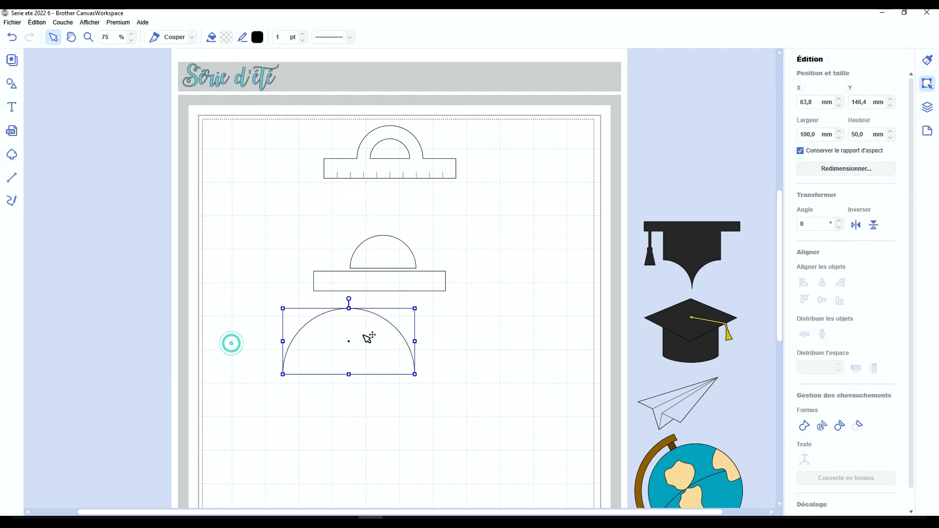
double_click(808, 134)
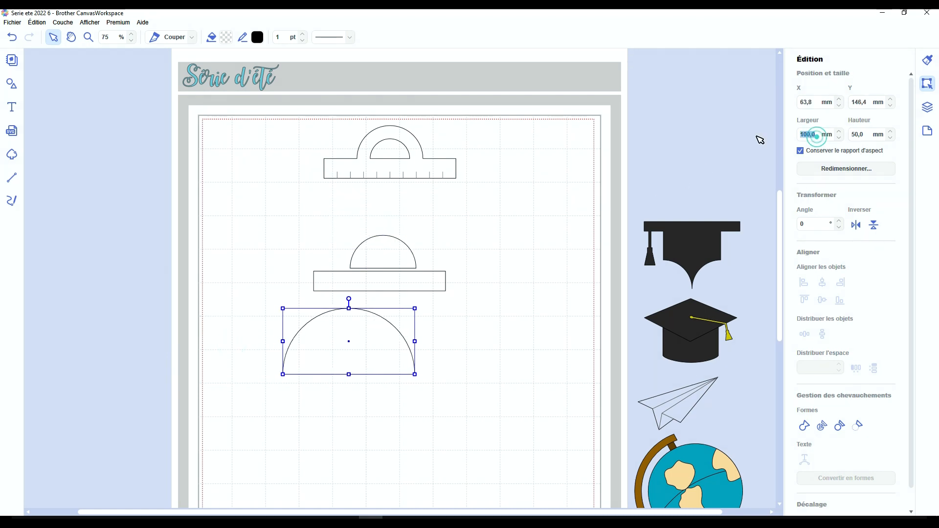
text(30)
key(Return)
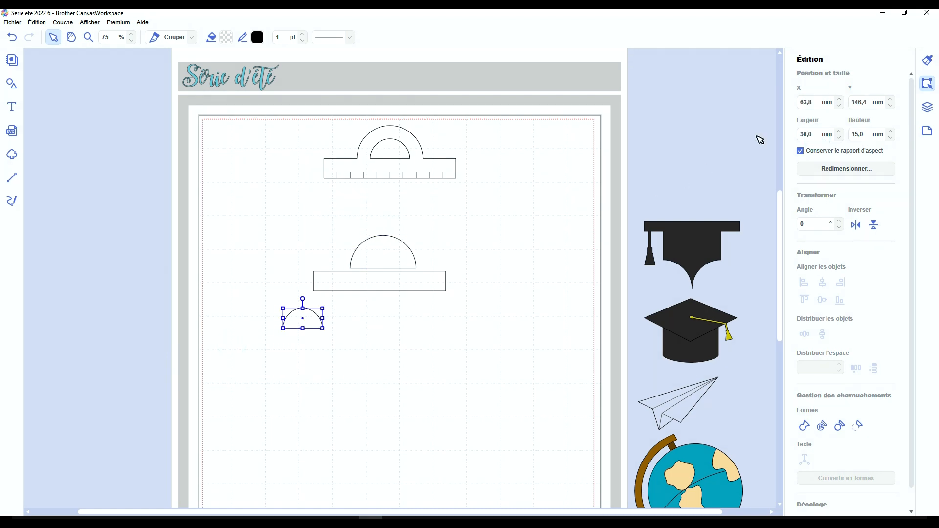
drag(307, 319, 395, 260)
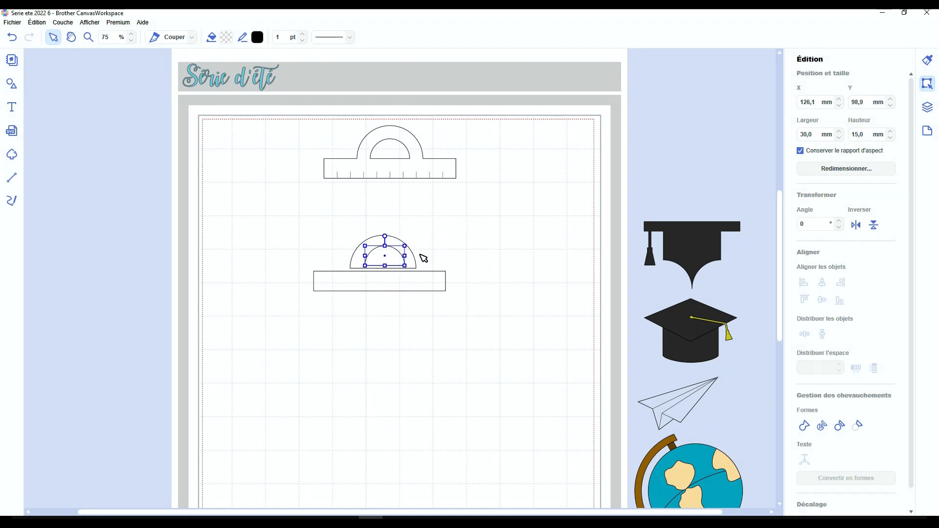
Step: Align the two half-circles along their bottom edges and horizontal centres, and group them
shift+click(413, 260)
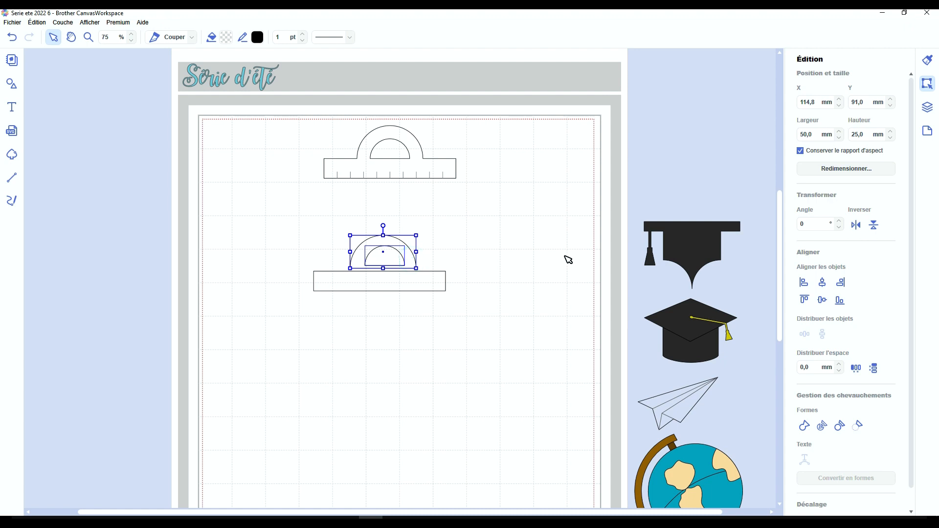
click(840, 301)
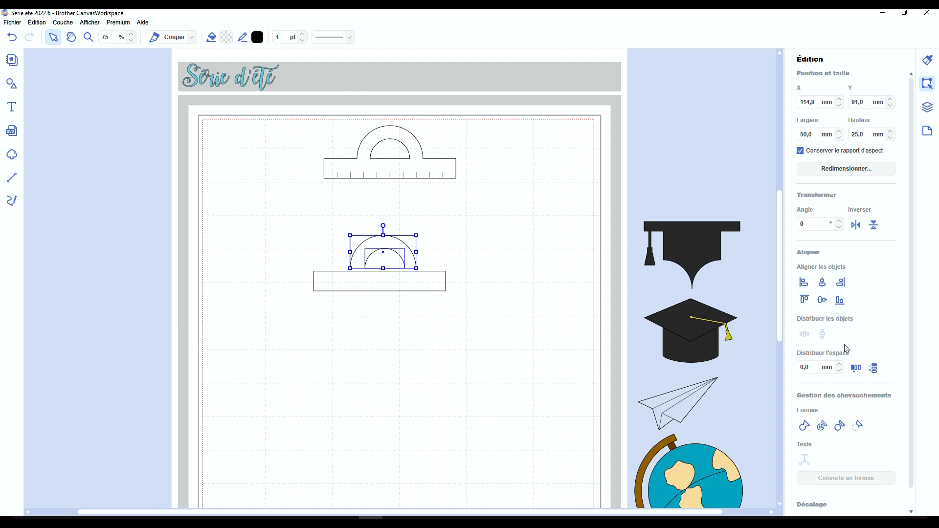
click(822, 286)
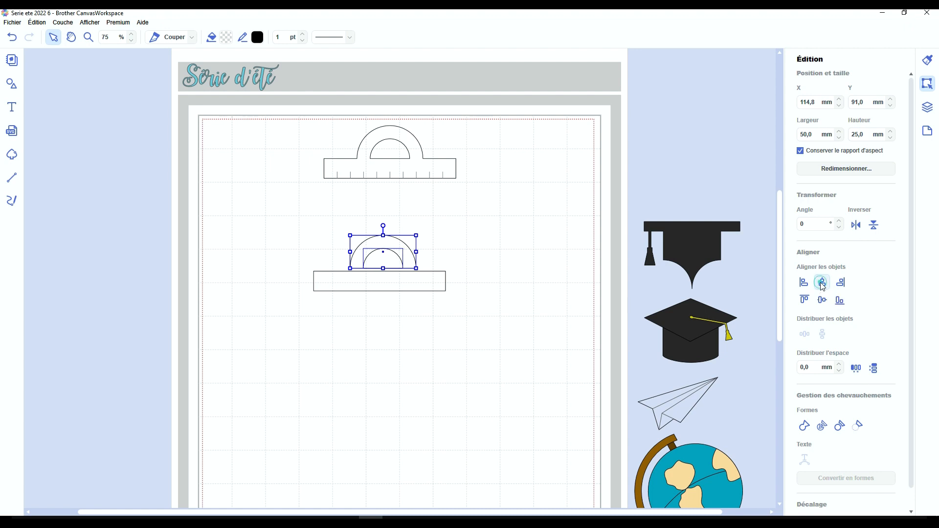
click(413, 254)
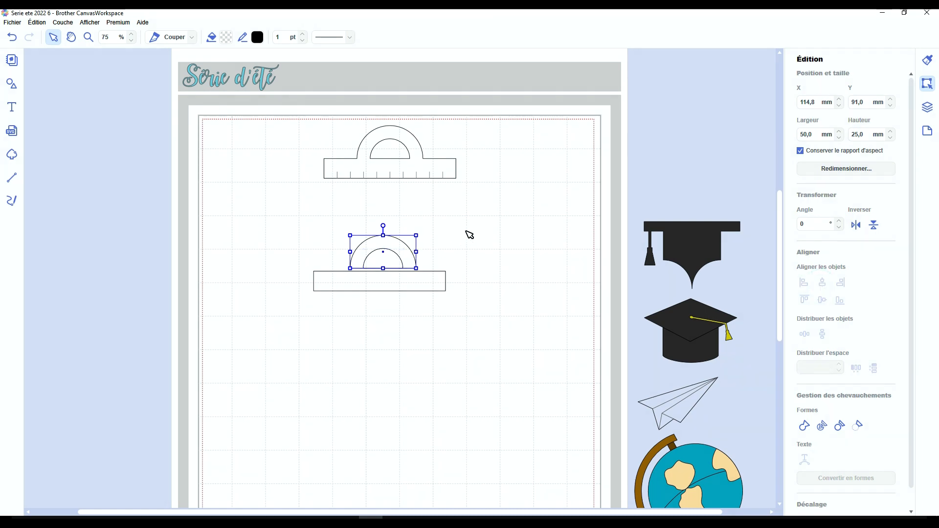
Step: Centre the half-circles horizontally on the rectangle and distribute them vertically with 0.0 mm spacing
drag(468, 234, 351, 300)
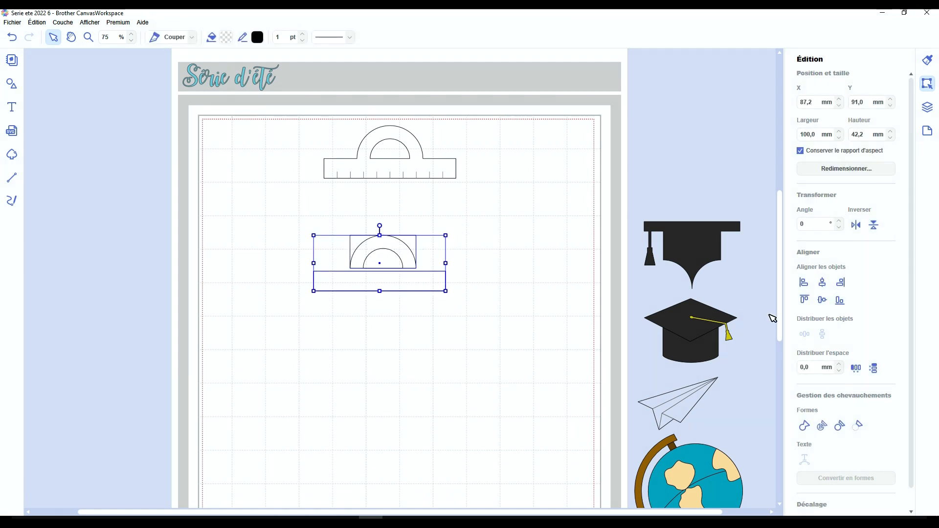
click(824, 284)
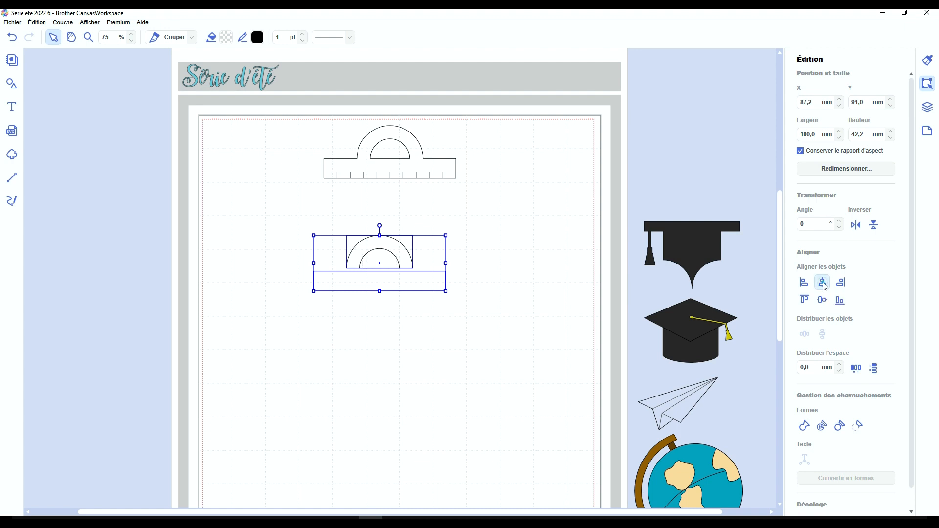
click(874, 368)
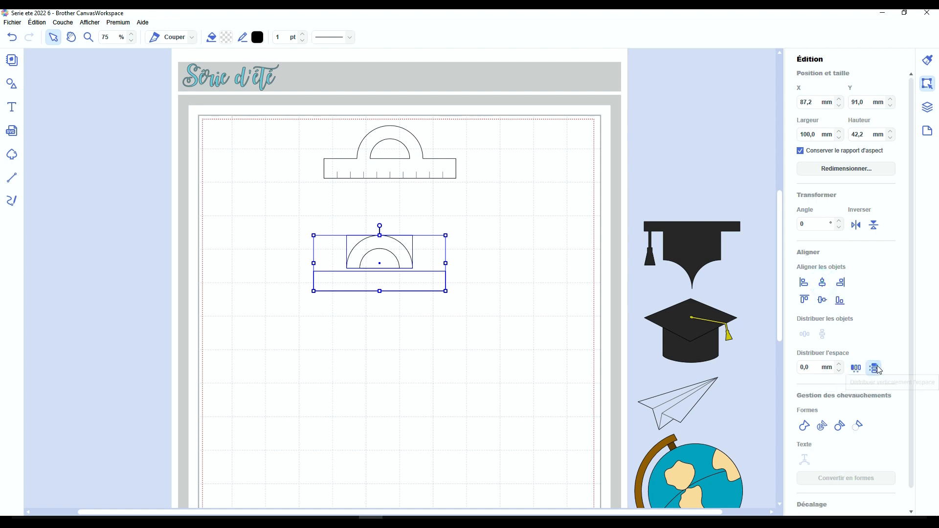
click(505, 341)
Step: Ungroup the half-circles and weld the larger one to the rectangle, keeping the small half-circle separate
click(405, 252)
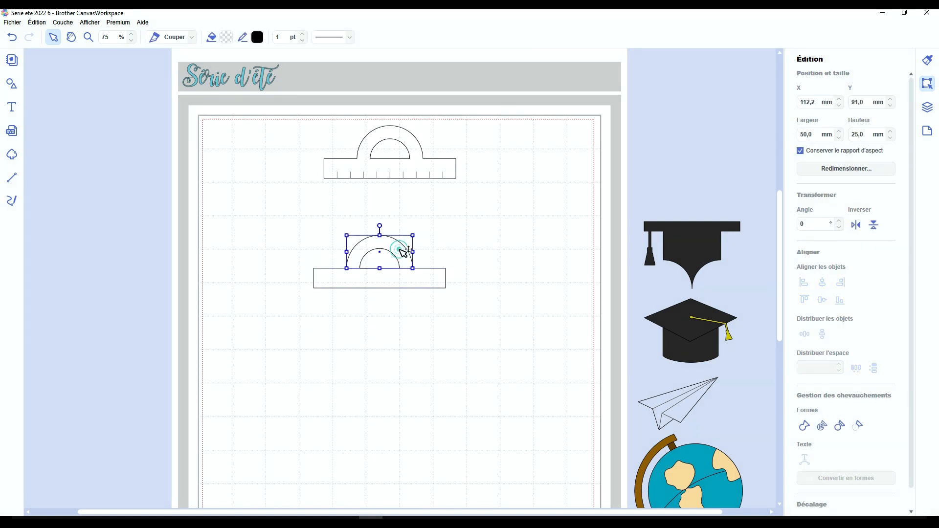
shift+click(397, 260)
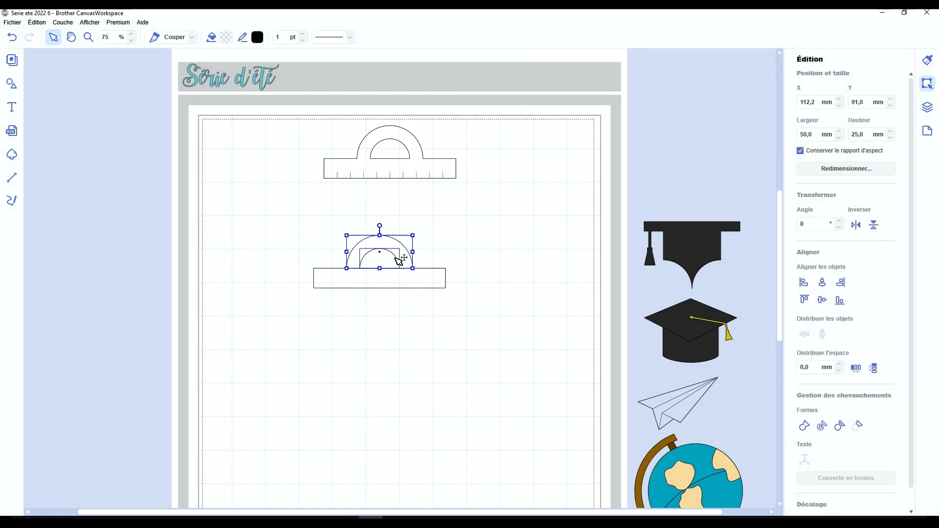
click(471, 243)
click(410, 255)
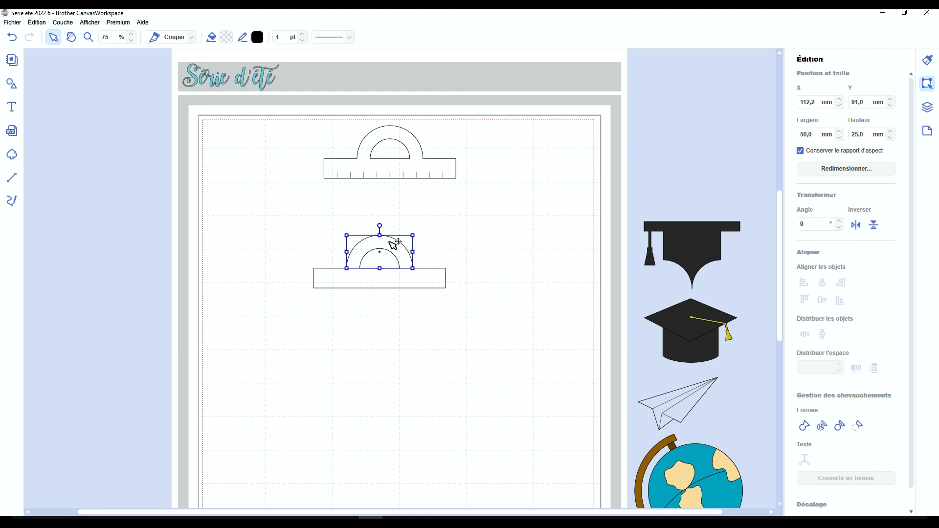
shift+click(426, 276)
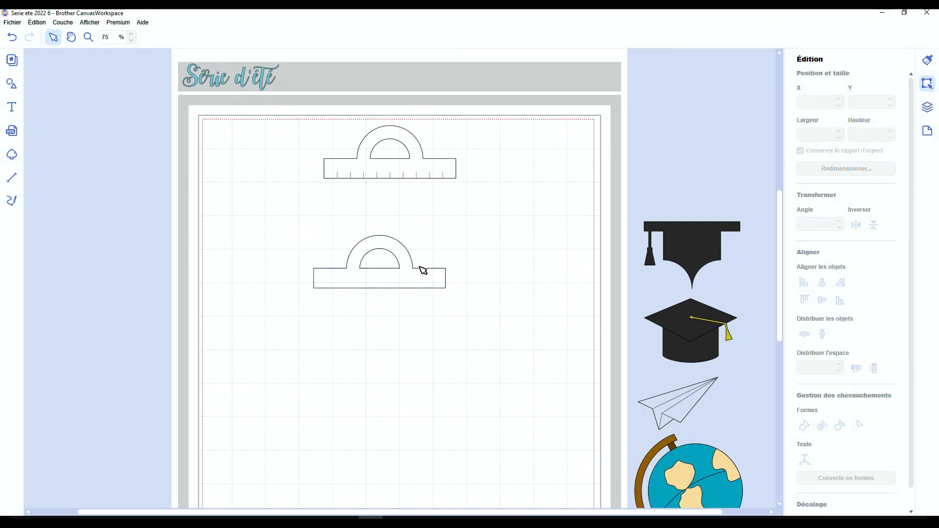
Step: Select the whole new ruler shape and move it up directly beneath the reference ruler
drag(469, 312, 344, 252)
drag(380, 286, 401, 266)
click(424, 307)
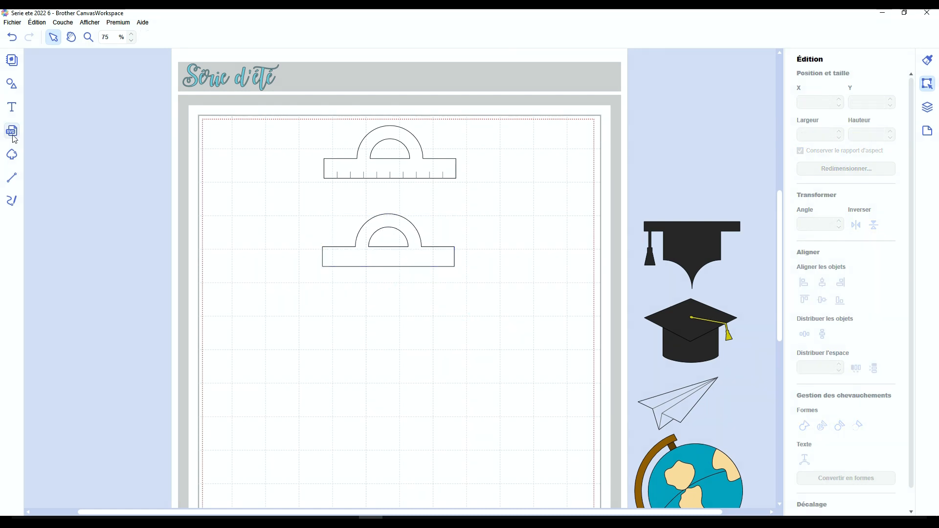
Step: Draw a vertical straight line below the new ruler and shorten it to 5 mm
key(l)
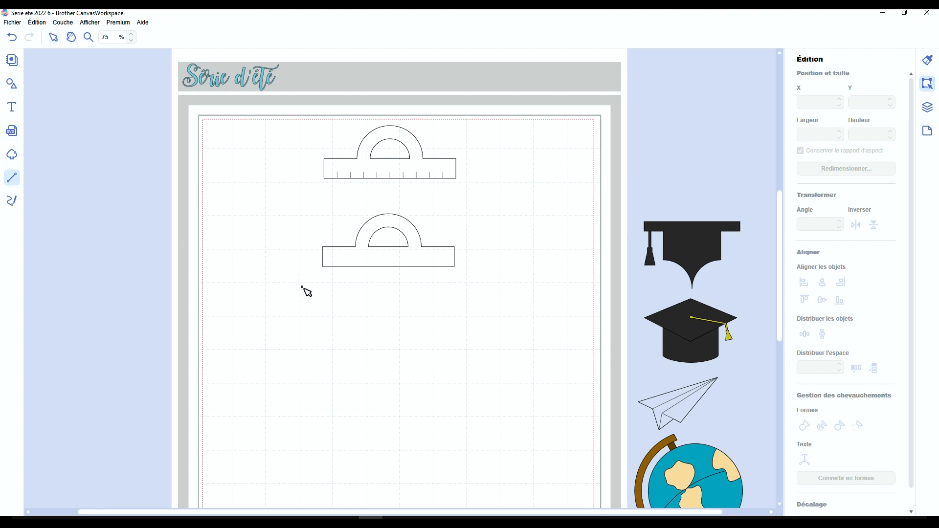
click(344, 289)
click(395, 290)
click(344, 314)
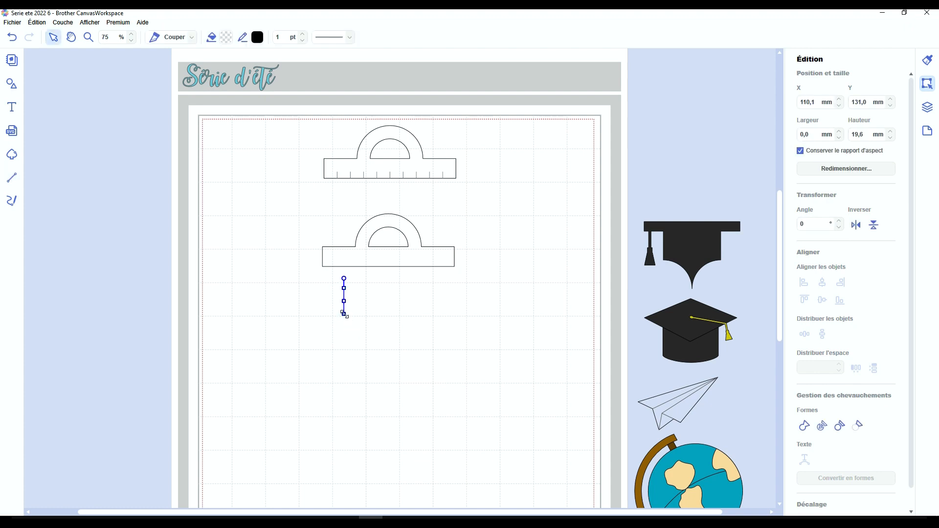
scroll(357, 310, up, 5)
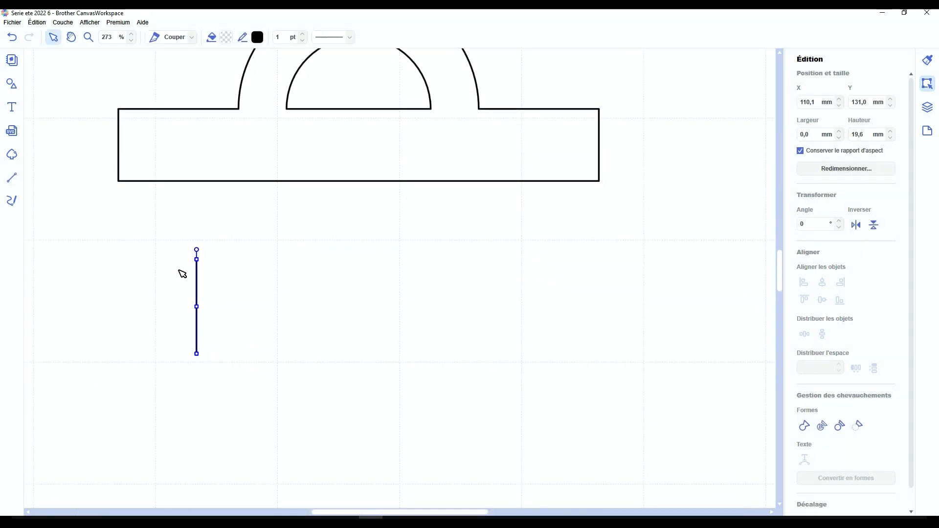
drag(196, 250, 196, 332)
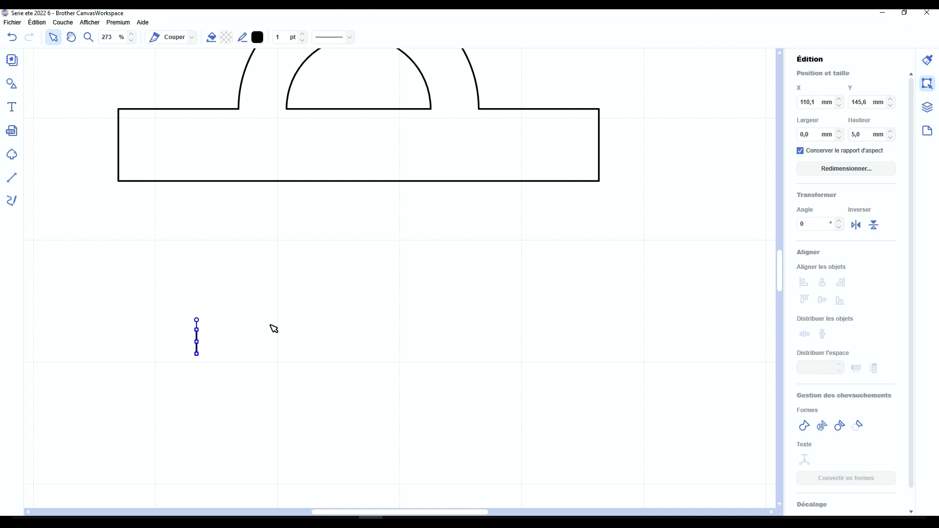
Step: Duplicate the 5 mm line until there are nine graduation marks and select them all
scroll(274, 329, down, 3)
scroll(274, 328, down, 4)
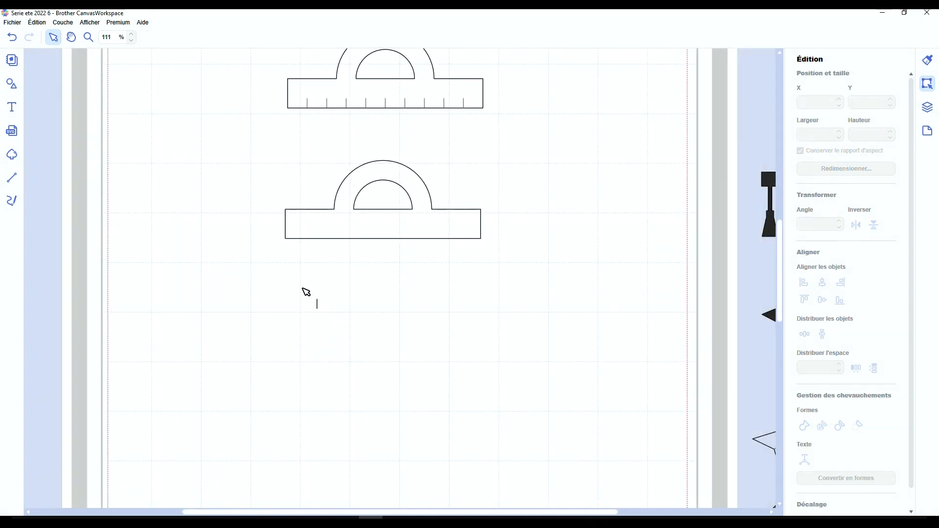
drag(303, 288, 342, 330)
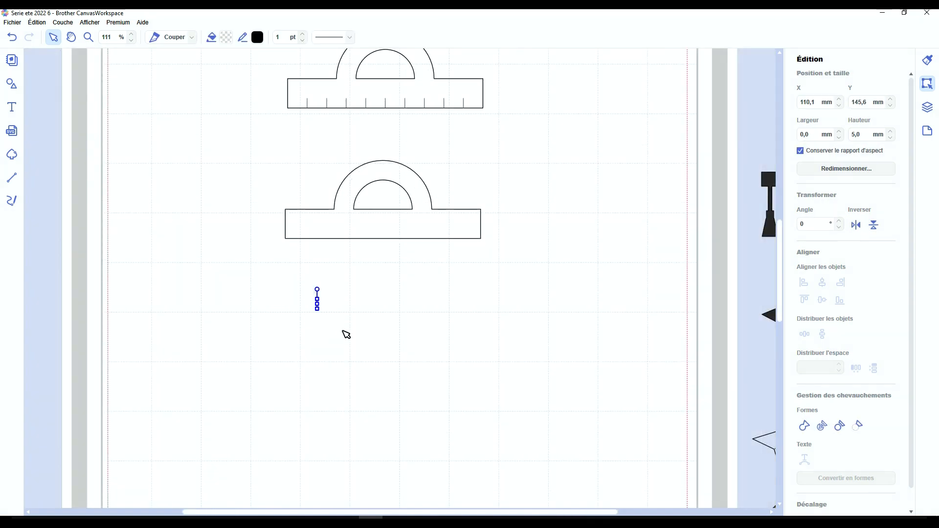
drag(294, 275, 496, 478)
Step: Set the outline colour of the nine graduation marks to grey #707070
click(258, 37)
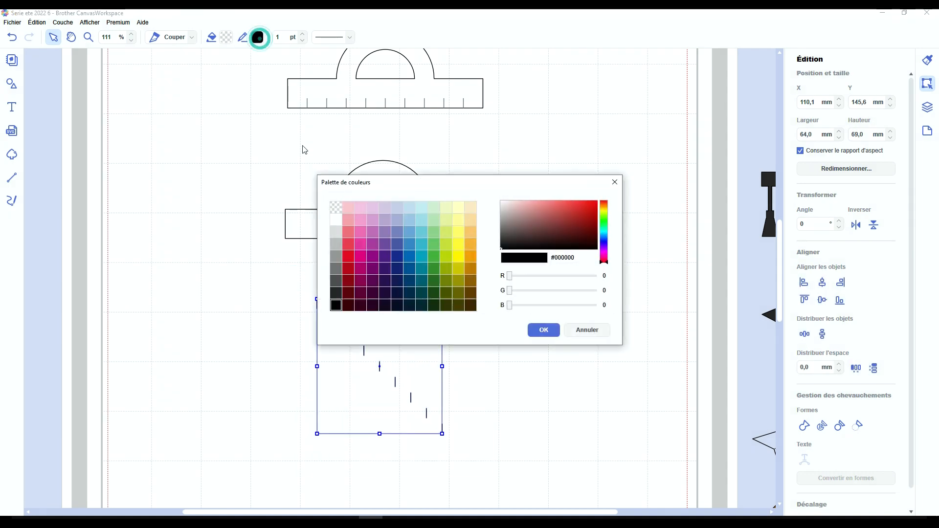
click(336, 269)
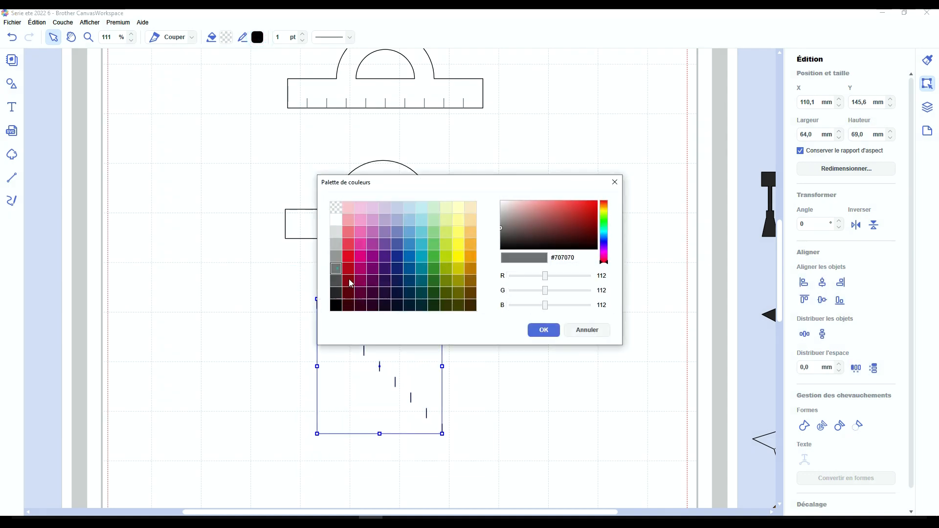
click(544, 330)
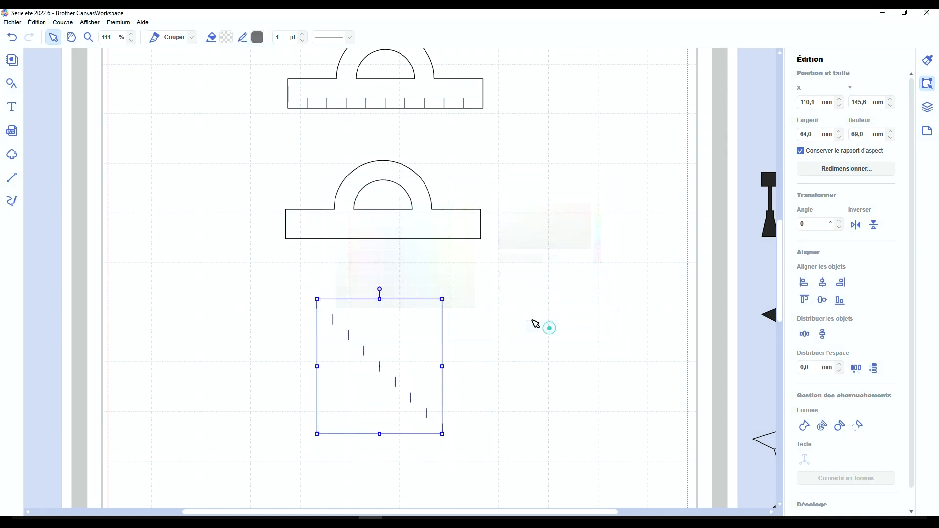
Step: Set the nine graduation marks to the Tracer line type and align them vertically centred in one horizontal row
click(191, 39)
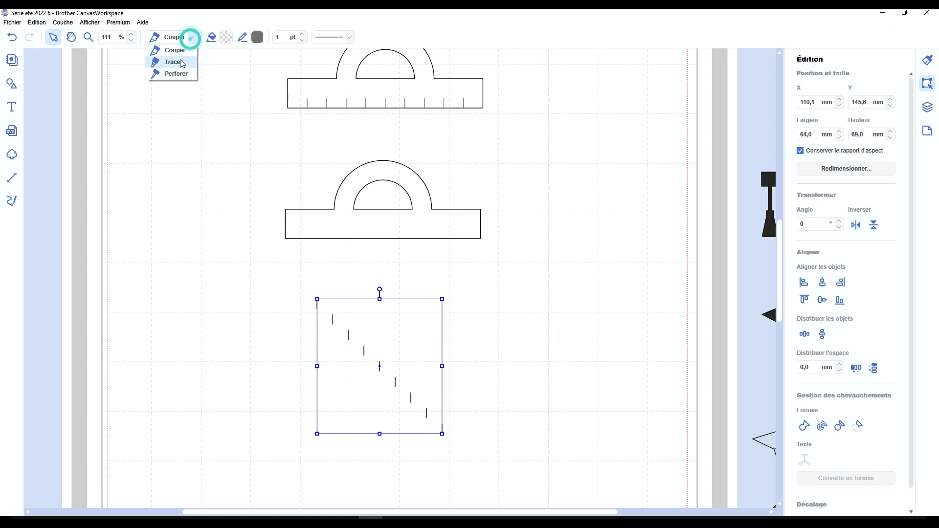
click(180, 58)
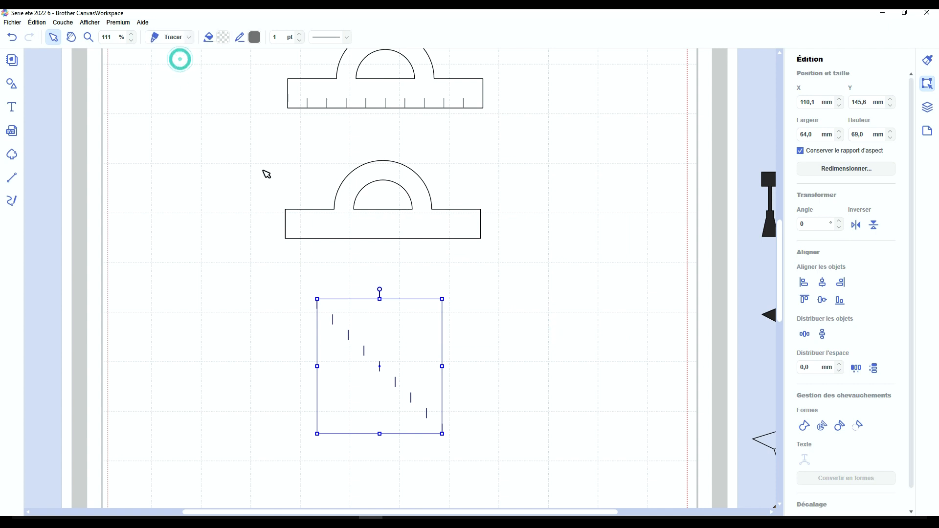
click(823, 300)
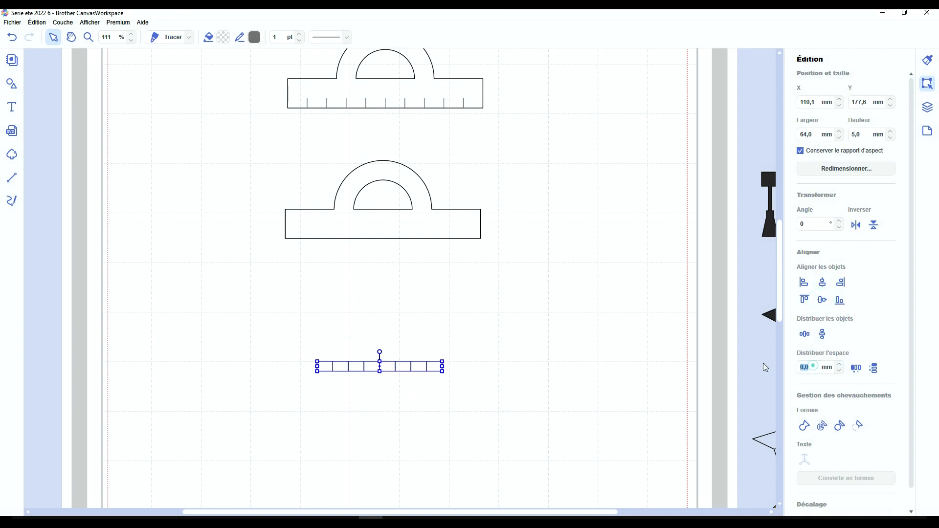
Step: Distribute the nine marks horizontally with 10 mm spacing and group them
text(10)
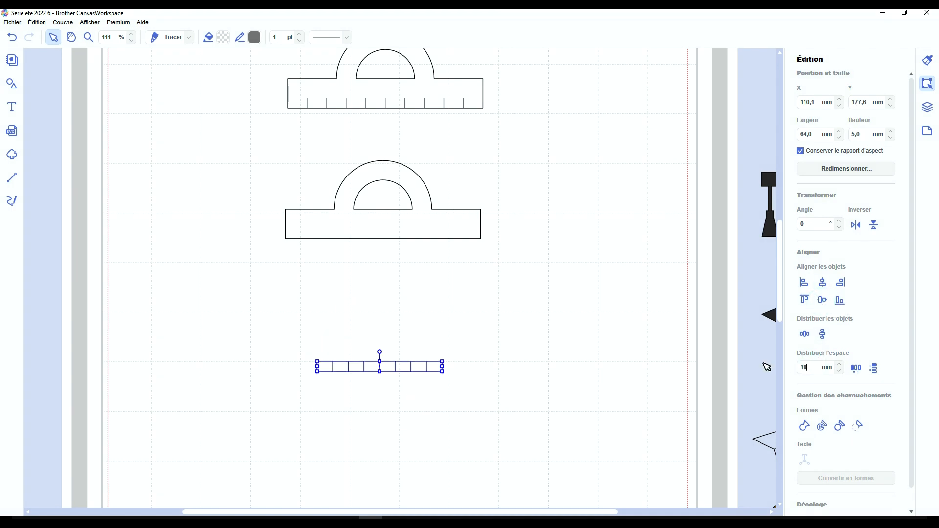
click(856, 369)
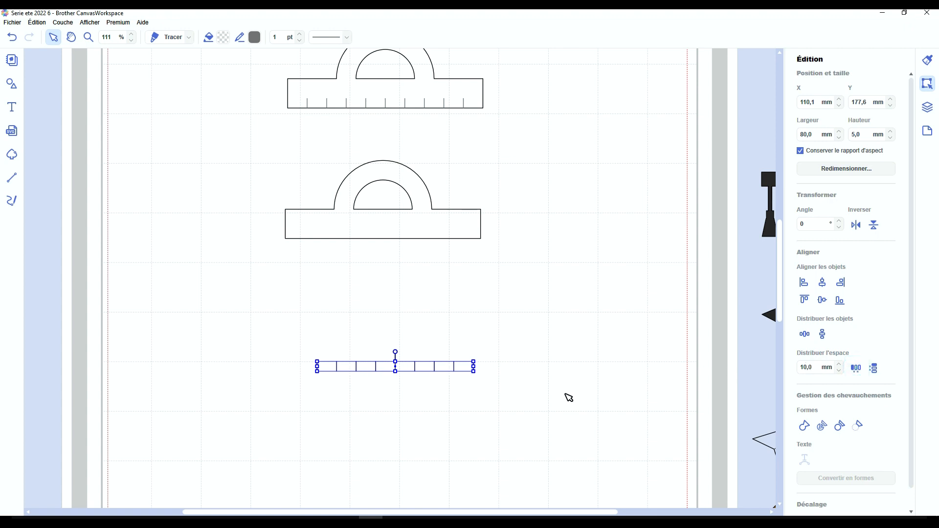
key(ctrl+g)
Step: Place the grouped marks on the new ruler with bottom and horizontal centre alignment, and group everything together
drag(437, 361, 419, 248)
drag(486, 293, 372, 207)
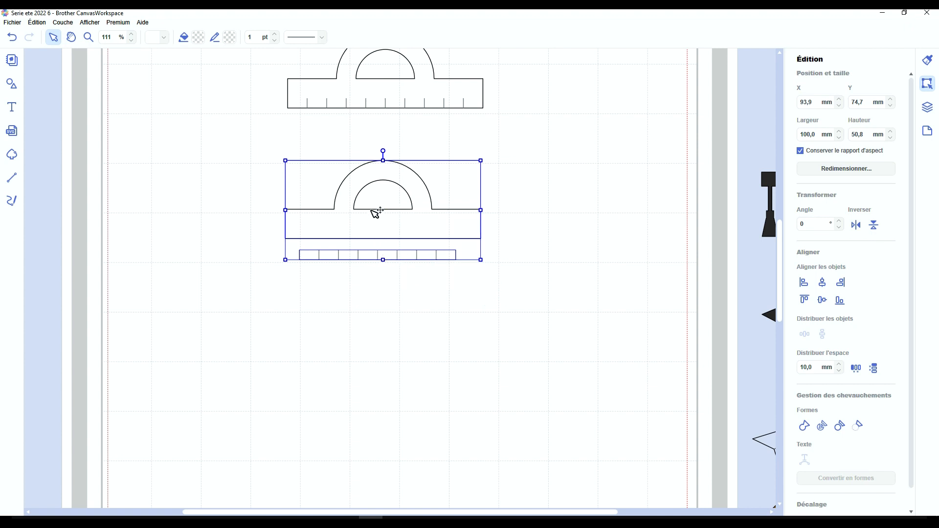
click(841, 301)
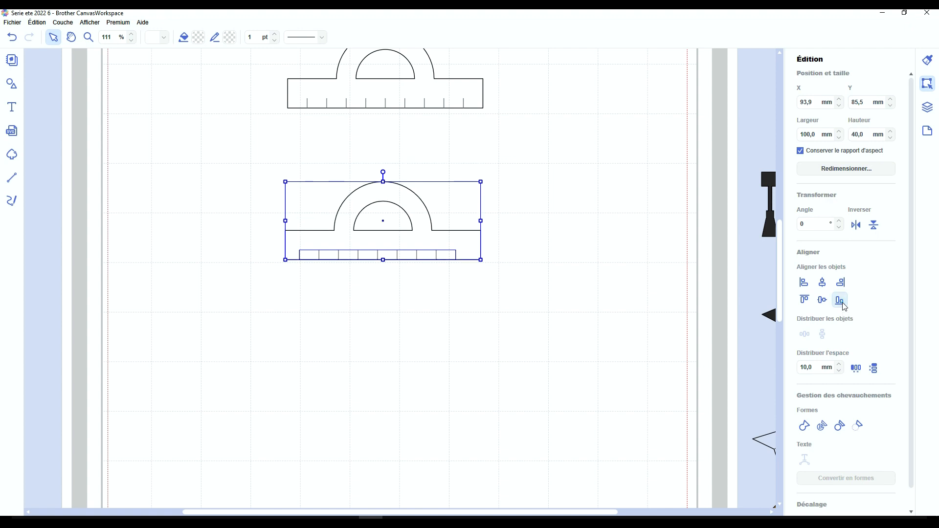
click(822, 282)
key(ctrl+g)
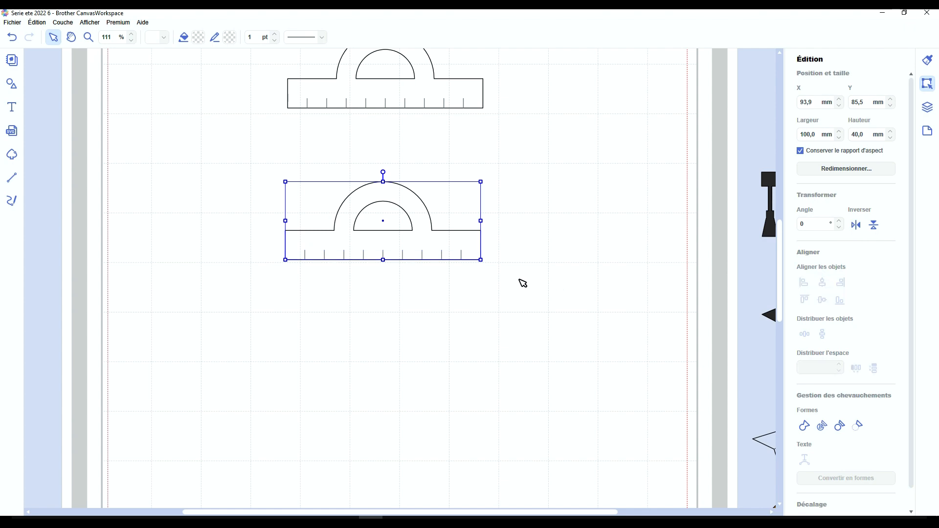
Step: Move the finished ruler up closer to the reference ruler
scroll(431, 312, down, 3)
scroll(392, 309, up, 1)
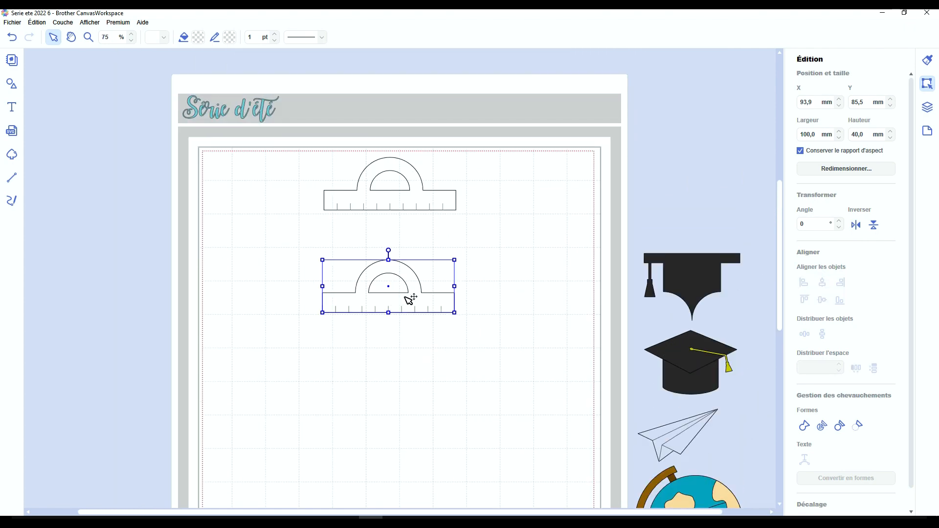
drag(419, 288, 422, 246)
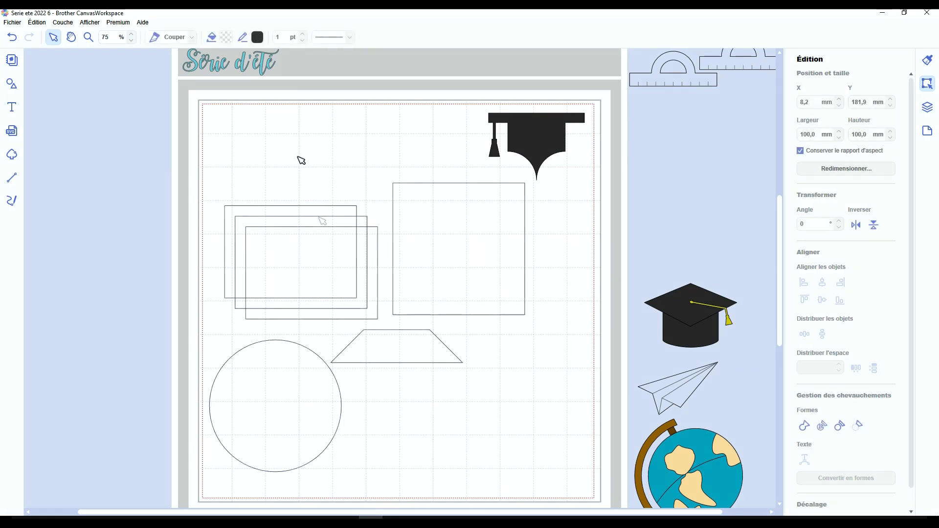
Step: Move the rectangle towards the page centre and resize it to 70 mm wide by 10 mm high, without keeping its aspect ratio
click(299, 155)
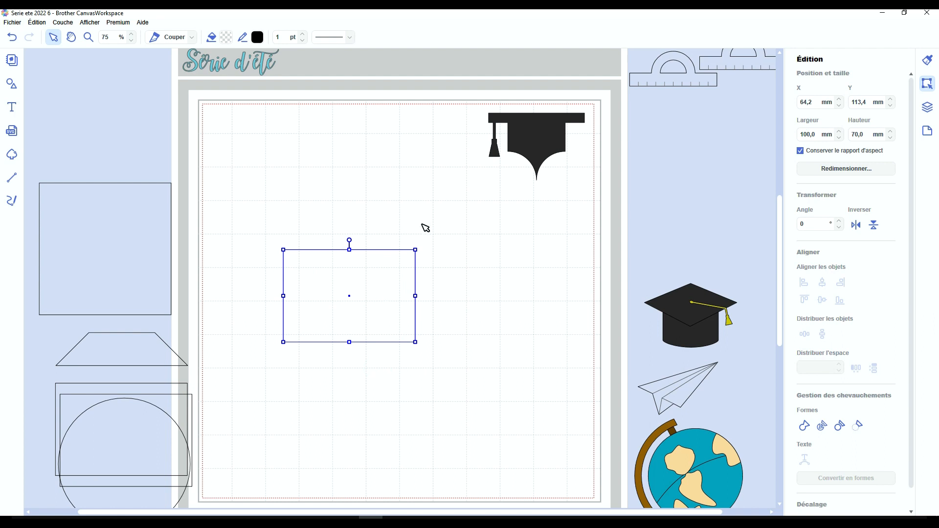
drag(345, 295, 376, 280)
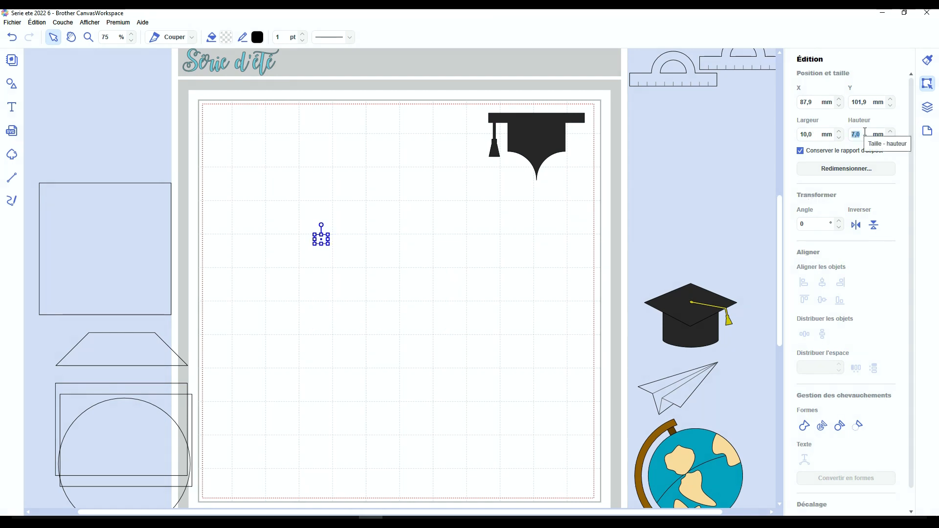
text(0)
key(Return)
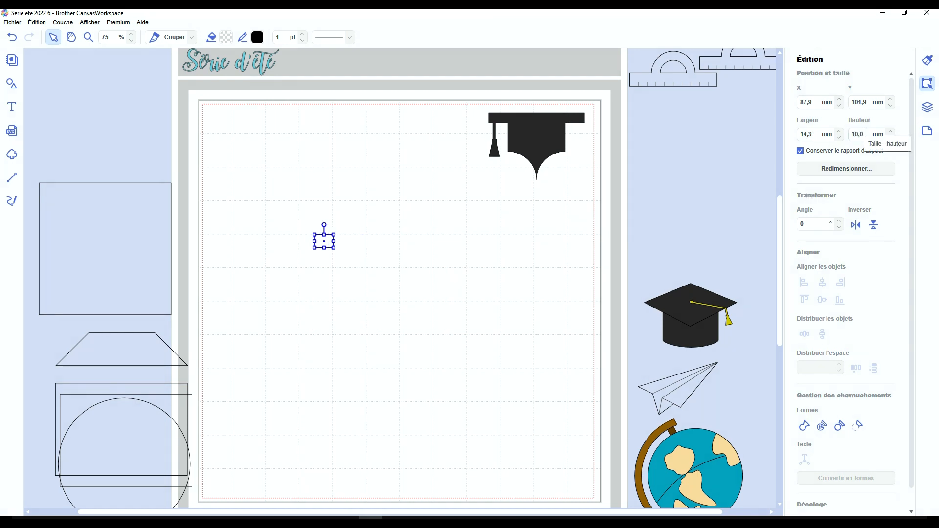
double_click(816, 136)
text(70)
key(Return)
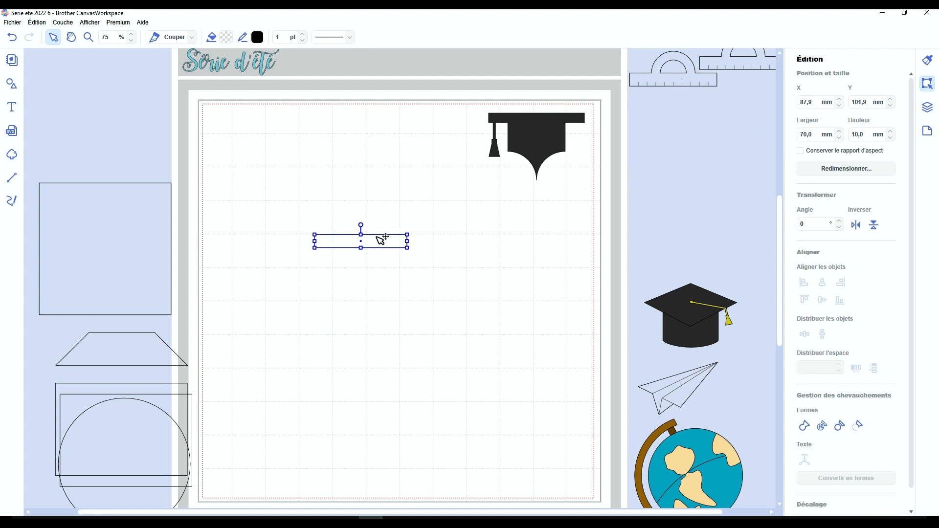
Step: Resize the rectangle to 80 mm wide and 8 mm high and place it in the upper middle of the page
drag(381, 239, 404, 247)
double_click(865, 133)
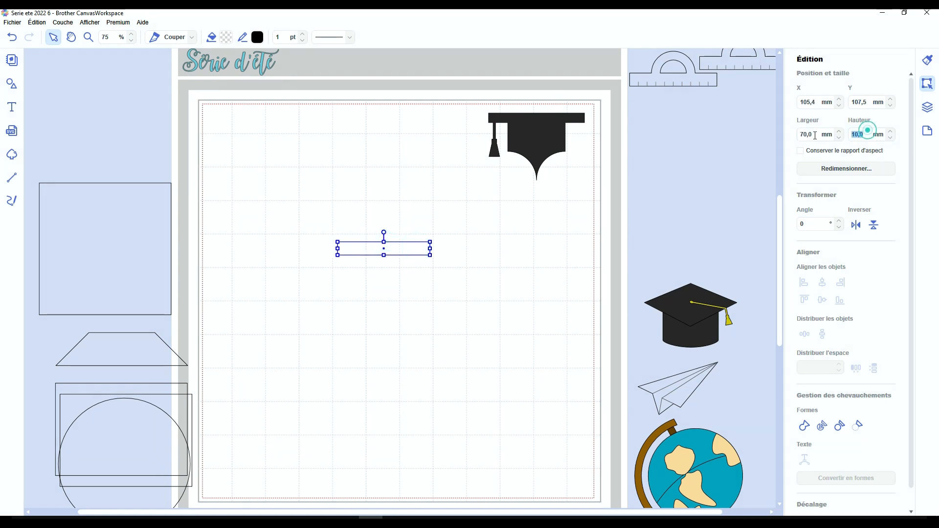
key(Return)
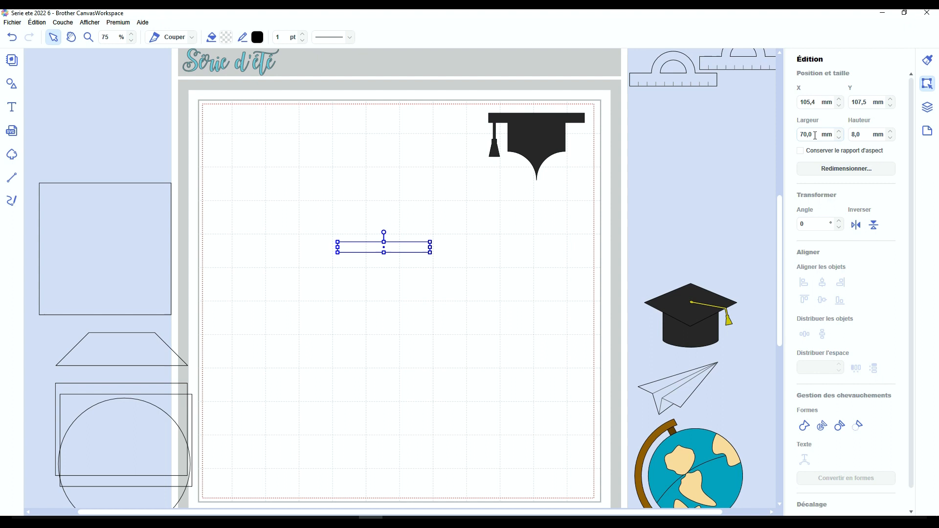
click(477, 319)
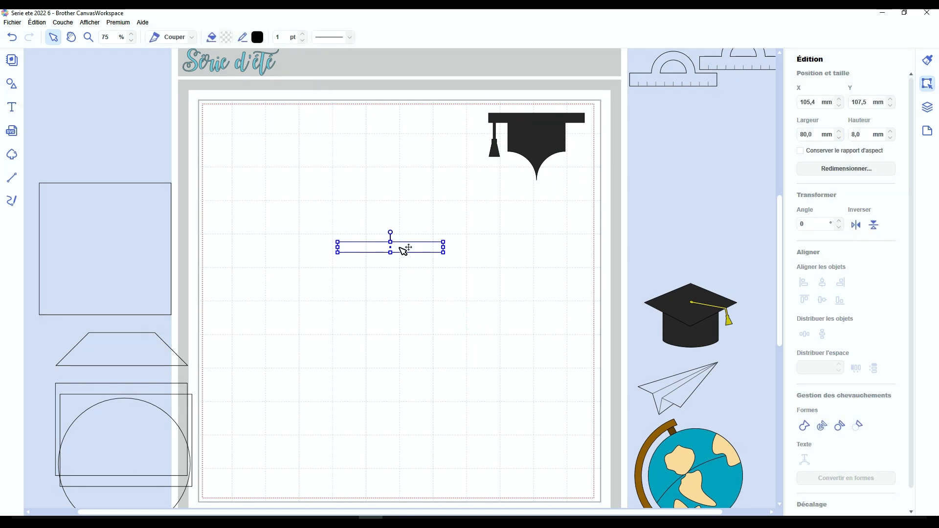
drag(404, 245, 391, 240)
click(403, 288)
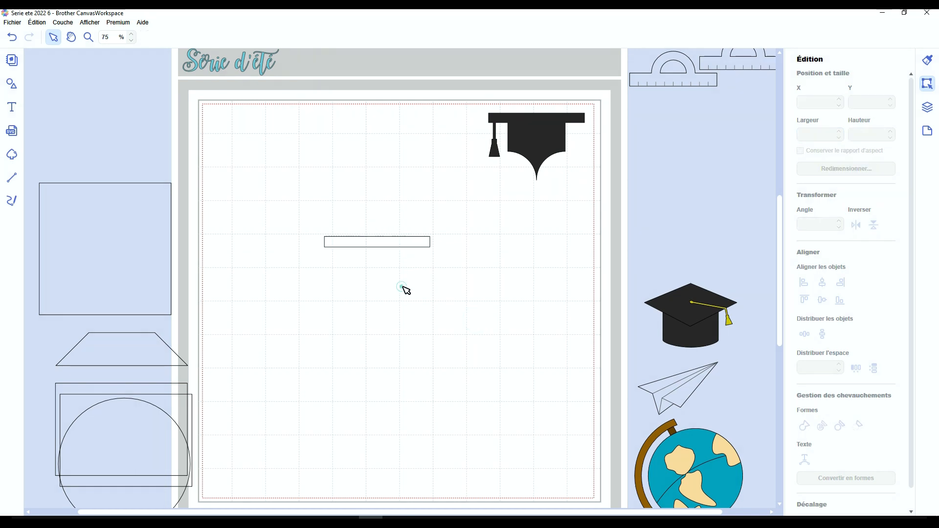
Step: Resize the square to 50 mm with its aspect ratio kept and position it centrally under the flat bar, slightly overlapping it
drag(428, 353, 405, 344)
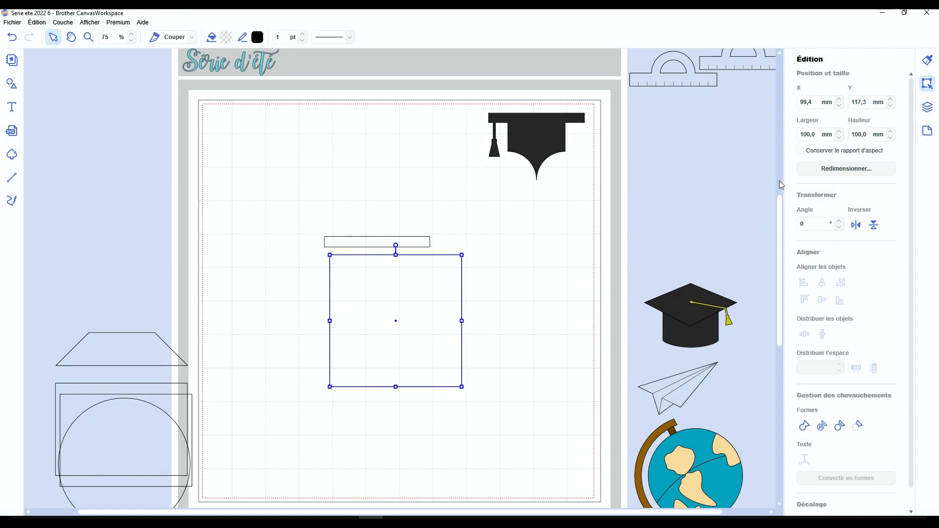
click(800, 150)
click(818, 133)
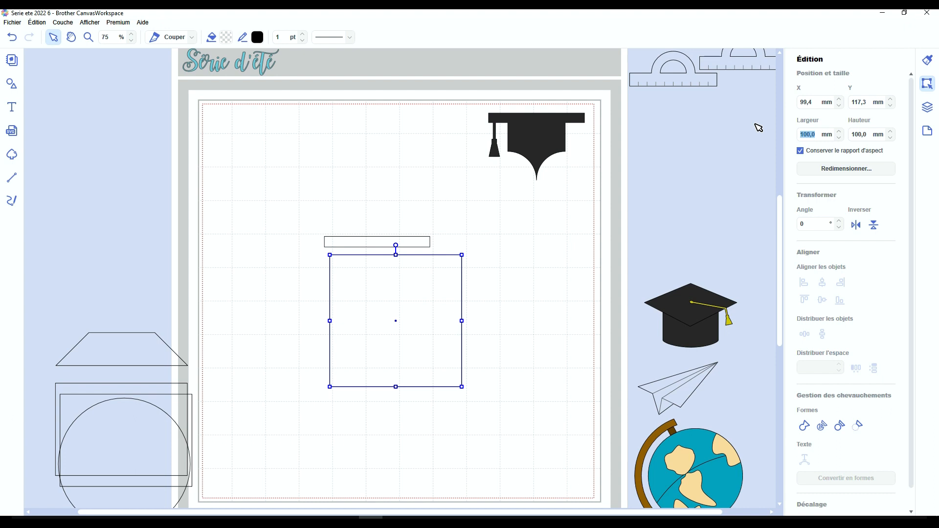
key(Return)
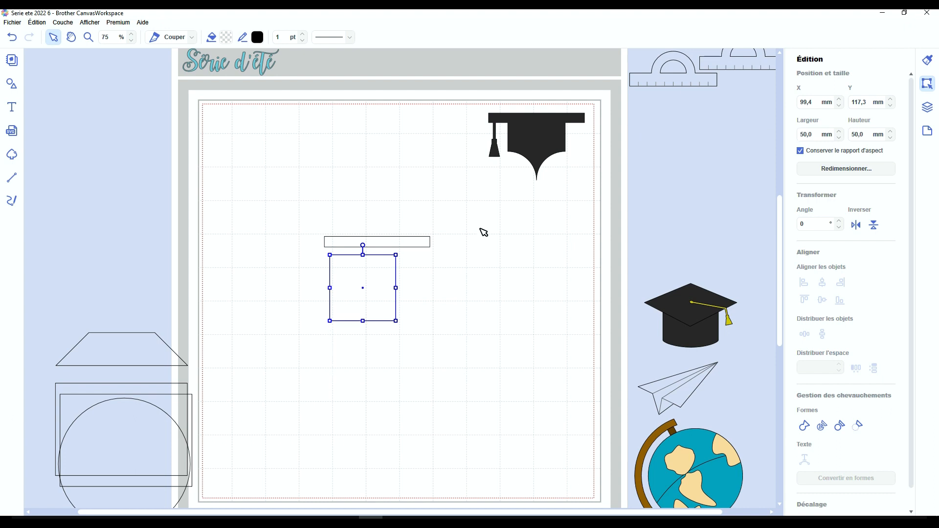
drag(381, 290, 395, 278)
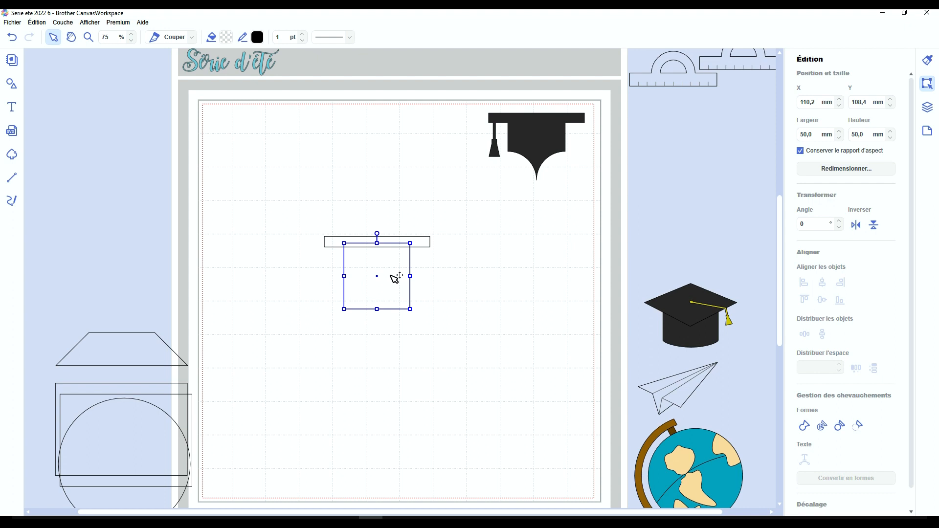
click(459, 281)
Step: Bring the circle onto the page at 50 mm diameter and place it over the square's lower-left corner
drag(151, 475, 131, 249)
drag(173, 475, 334, 360)
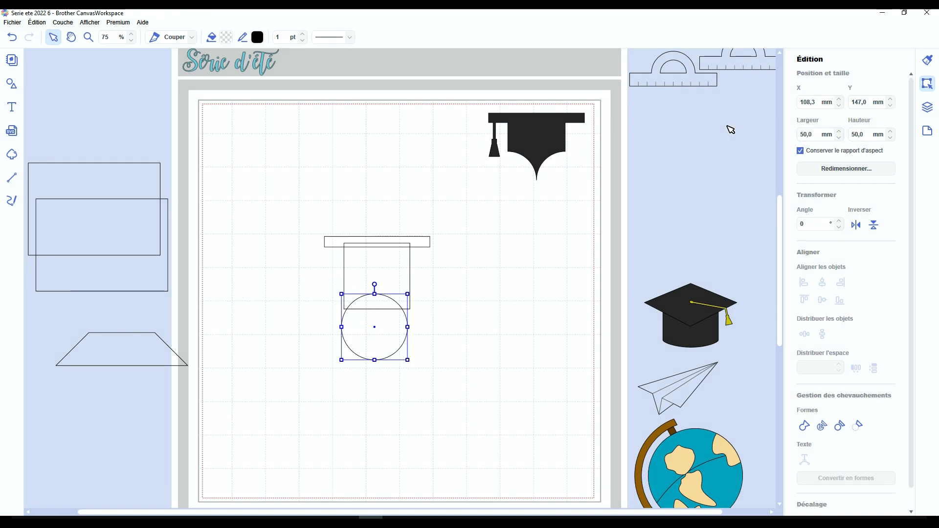
drag(375, 342, 339, 331)
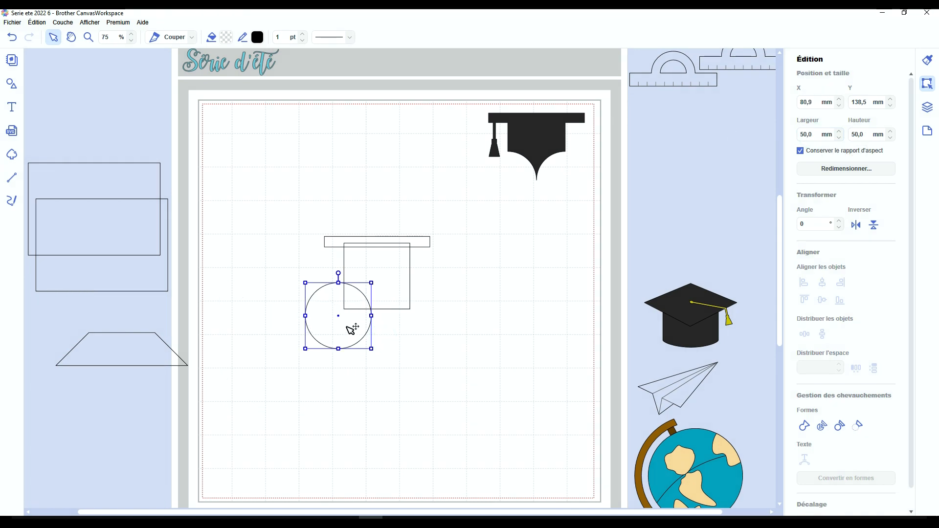
Step: Select the square and circle and distribute them vertically and horizontally with -25 mm spacing
click(411, 272)
drag(304, 292, 445, 373)
double_click(802, 367)
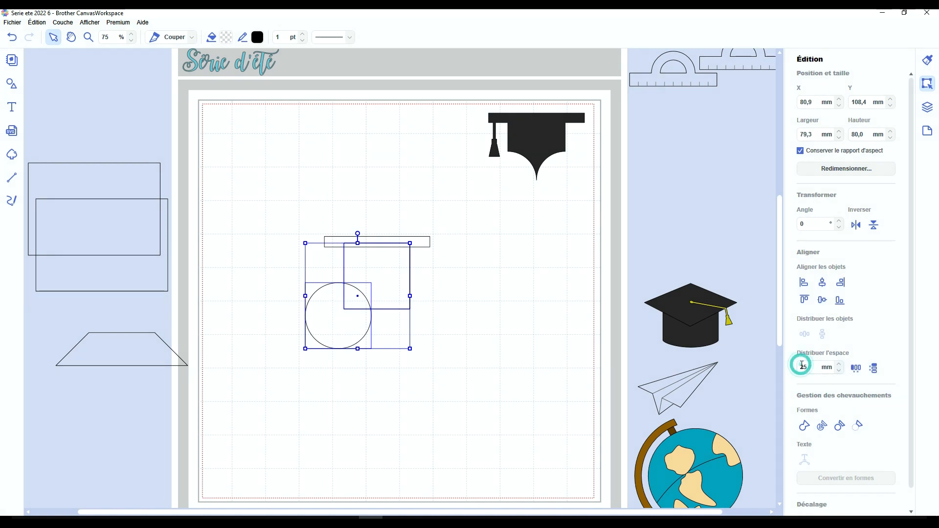
text(25)
text(-)
click(875, 370)
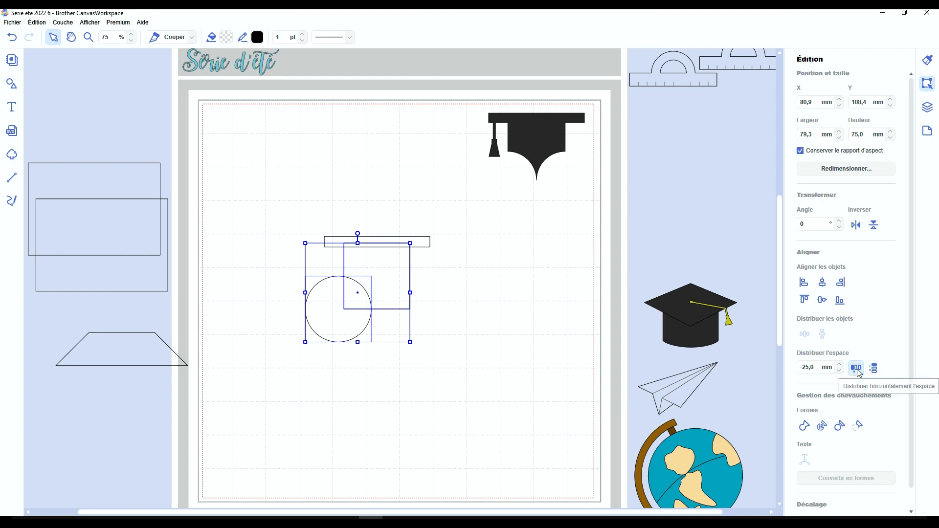
click(856, 369)
Step: Cut the quarter circle out of the square's lower-left corner and add a point at the middle of its top edge
drag(389, 289, 399, 298)
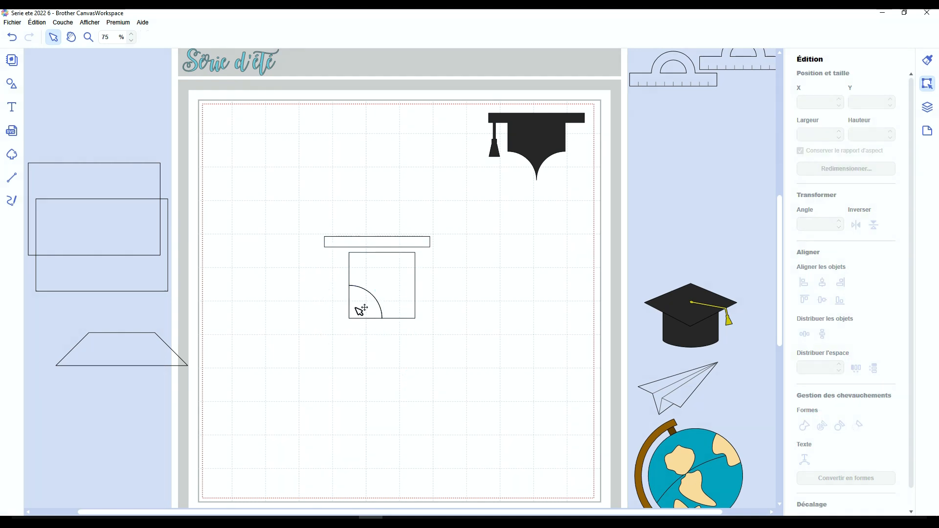
click(366, 308)
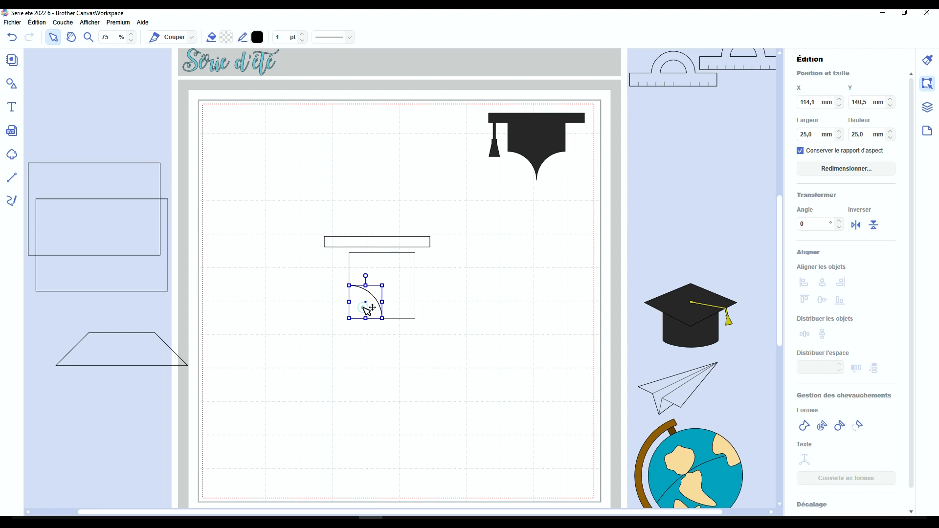
double_click(401, 292)
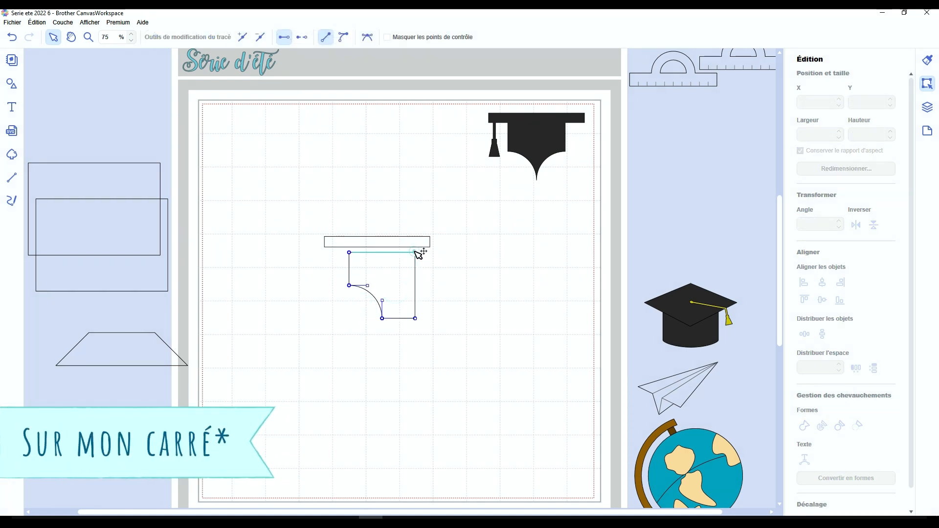
double_click(382, 252)
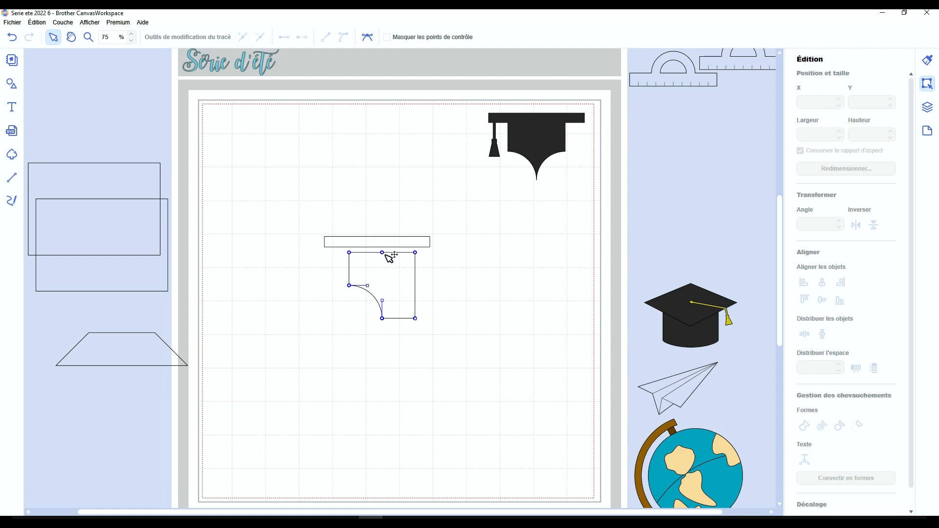
Step: Draw a closed polygon around the square's left half, with one side from the top-edge midpoint to the arc's lower end
key(l)
drag(382, 252, 382, 318)
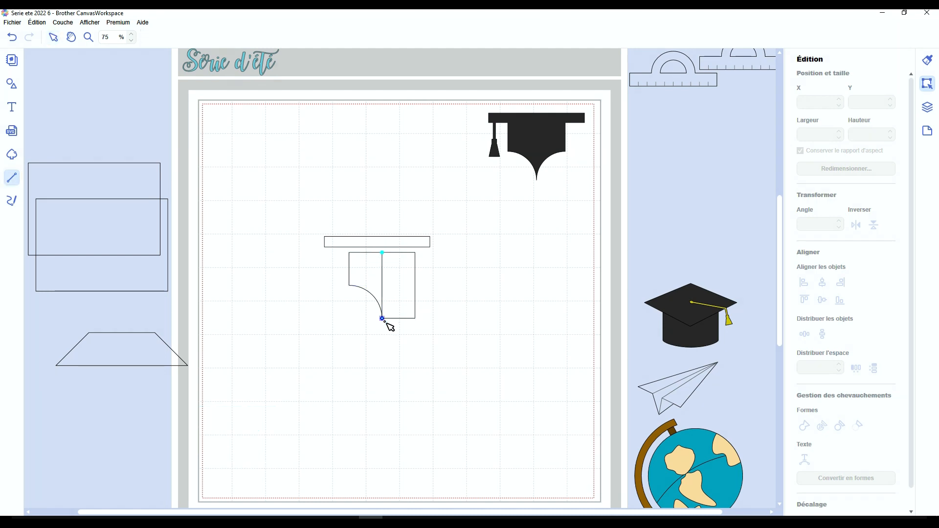
click(371, 355)
click(286, 329)
click(307, 245)
click(375, 229)
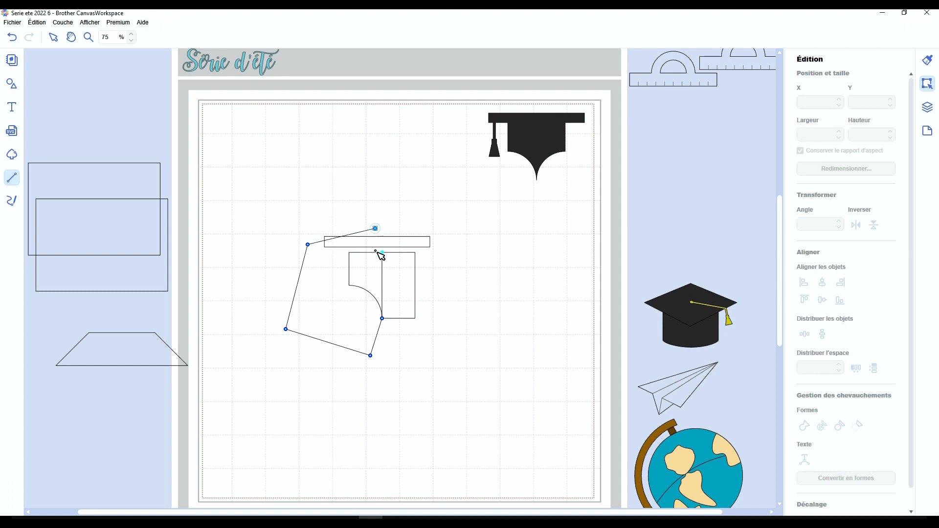
click(382, 252)
Step: Divide the notched square with the polygon and delete the square's right half
drag(465, 313, 337, 273)
click(823, 427)
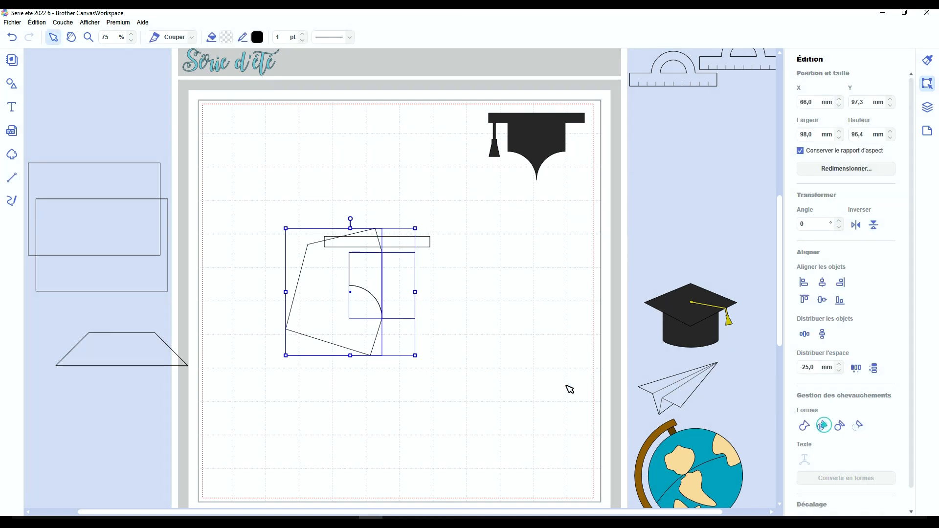
click(482, 362)
click(406, 291)
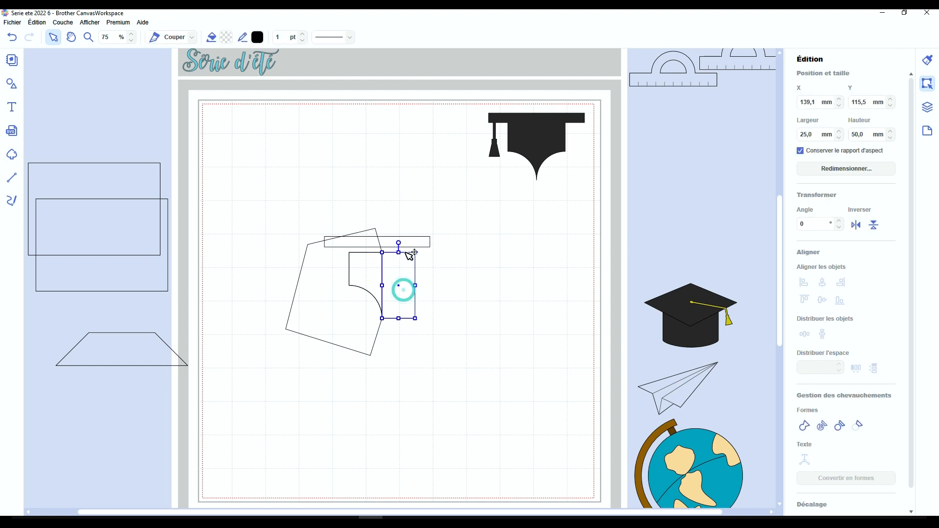
key(Delete)
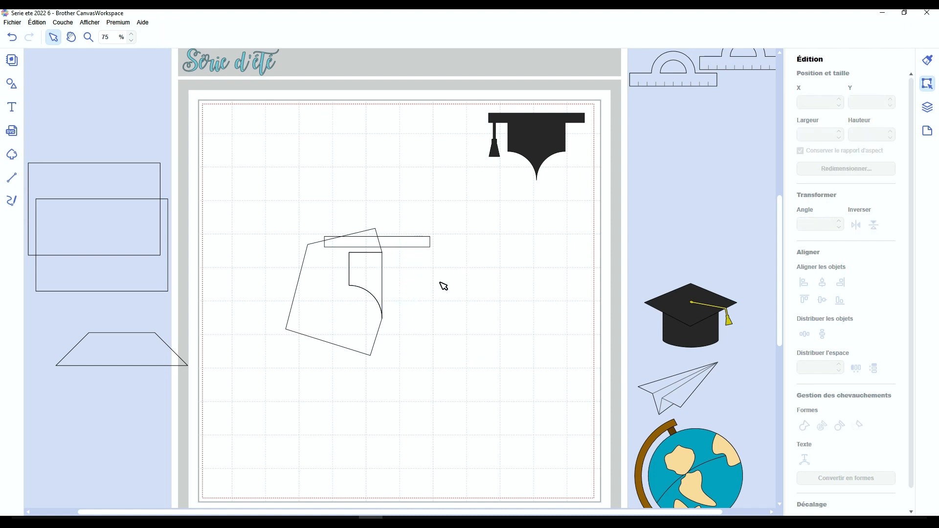
Step: Delete the cutting polygon and place a horizontally mirrored copy of the half shape against its right side
click(362, 321)
key(Delete)
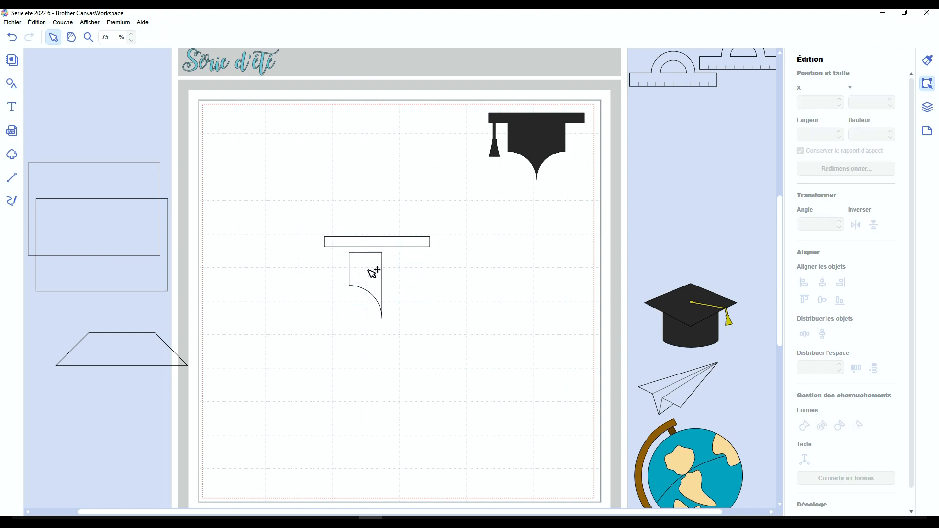
click(372, 272)
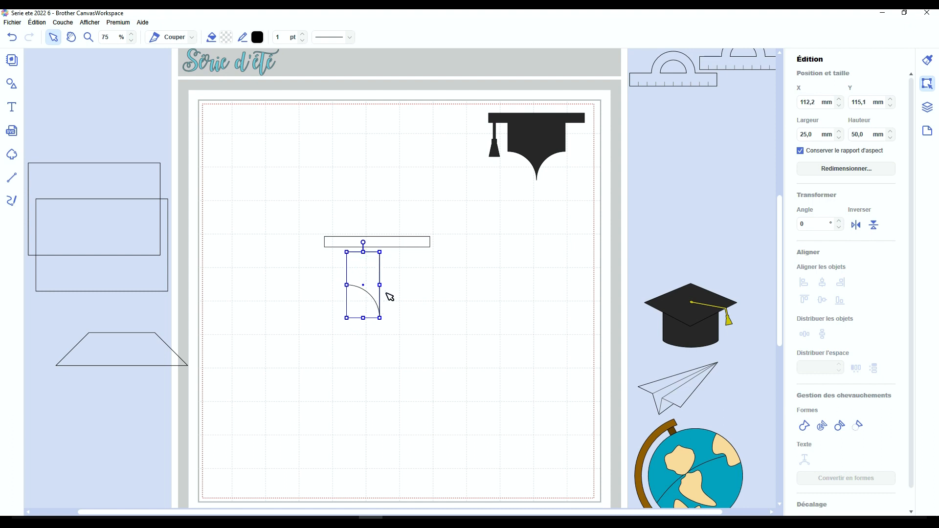
key(ctrl+d)
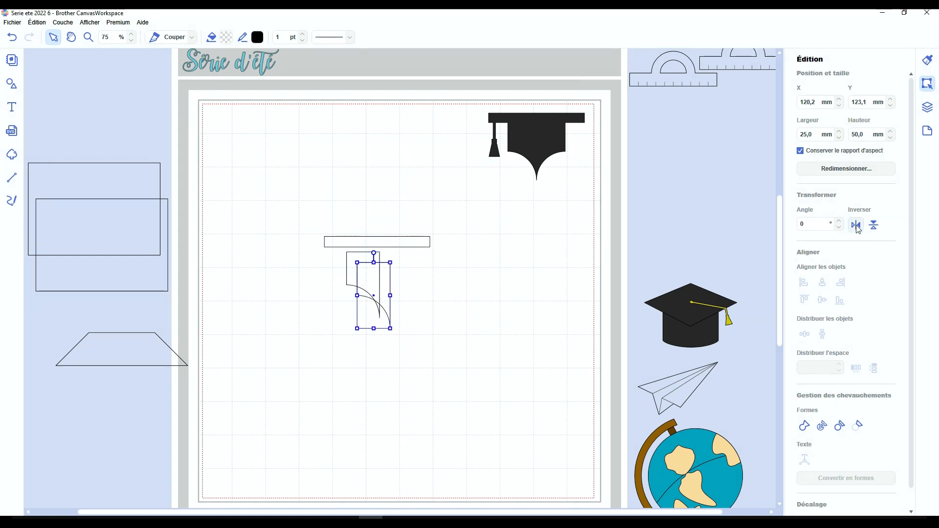
click(856, 224)
drag(390, 280, 418, 271)
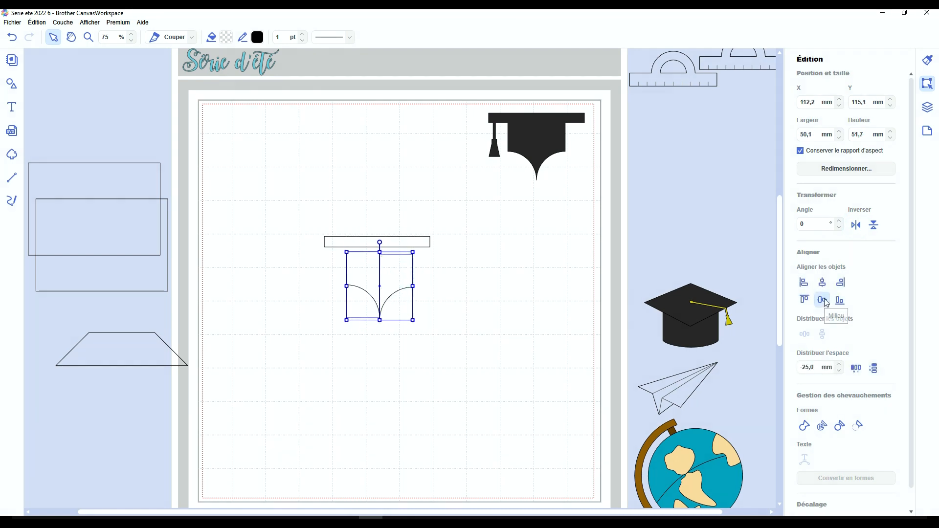
Step: Align the two halves to the middle, distribute them horizontally with 0 mm spacing and weld them
click(823, 300)
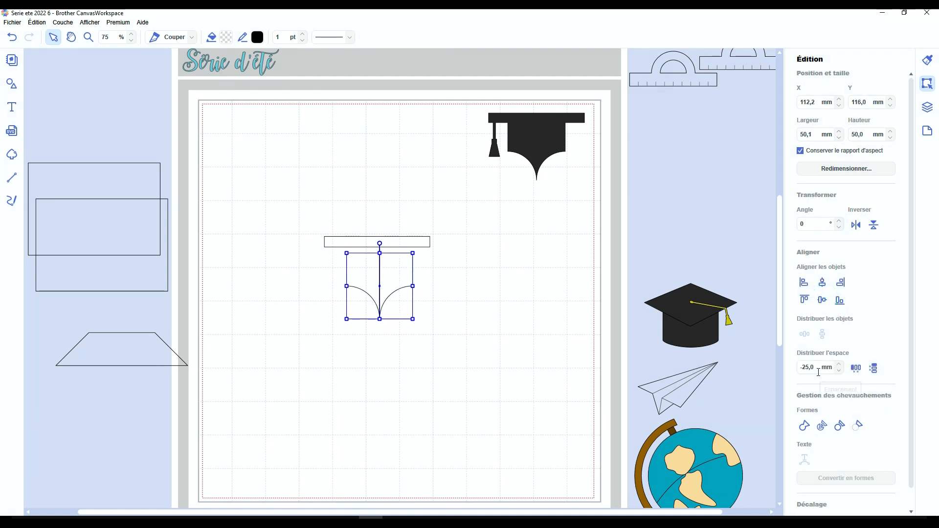
drag(817, 371, 736, 362)
click(857, 368)
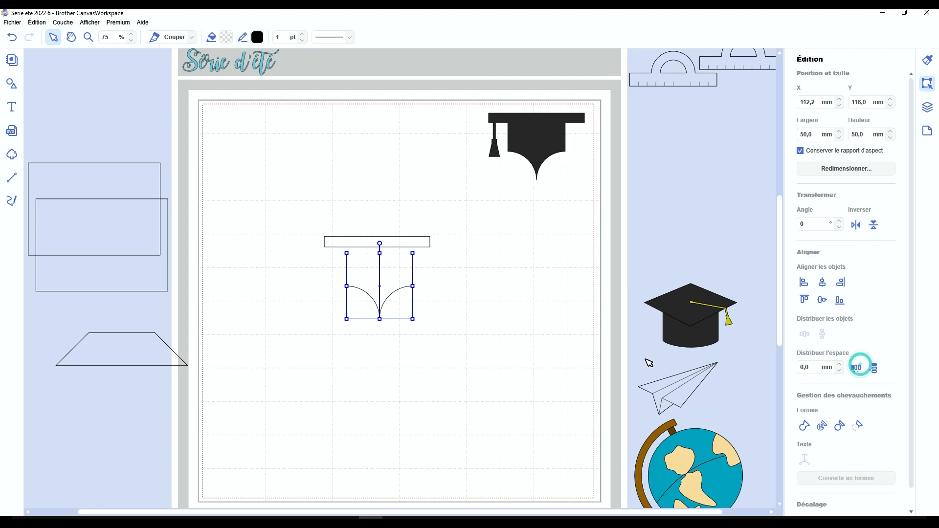
click(805, 426)
click(557, 287)
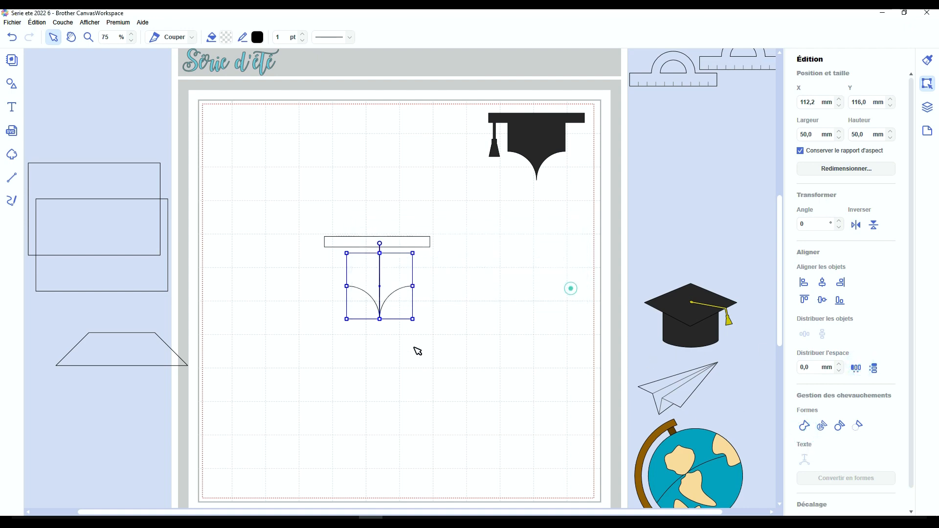
Step: Try to close the central seam by welding a narrow polygon, about 18 mm wide and 50 mm high, to the cap body
scroll(417, 350, up, 3)
scroll(361, 360, up, 3)
click(541, 357)
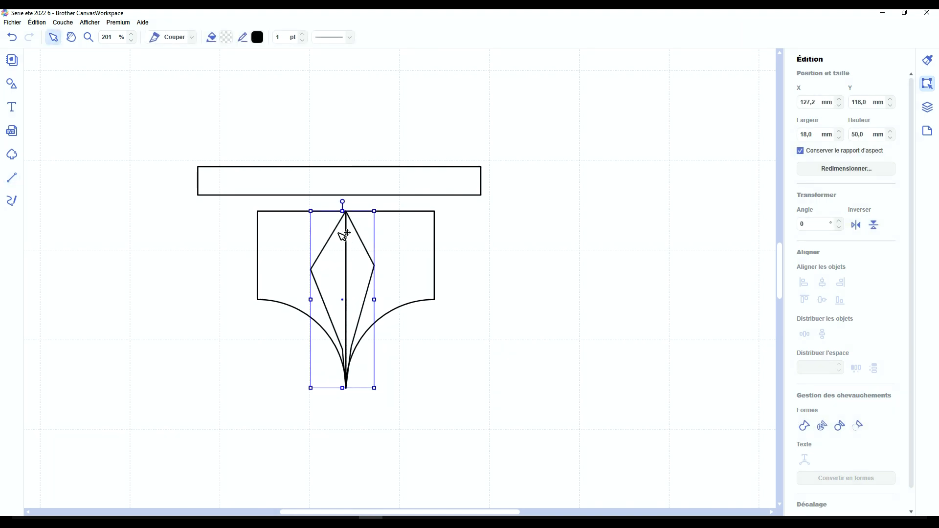
shift+click(405, 260)
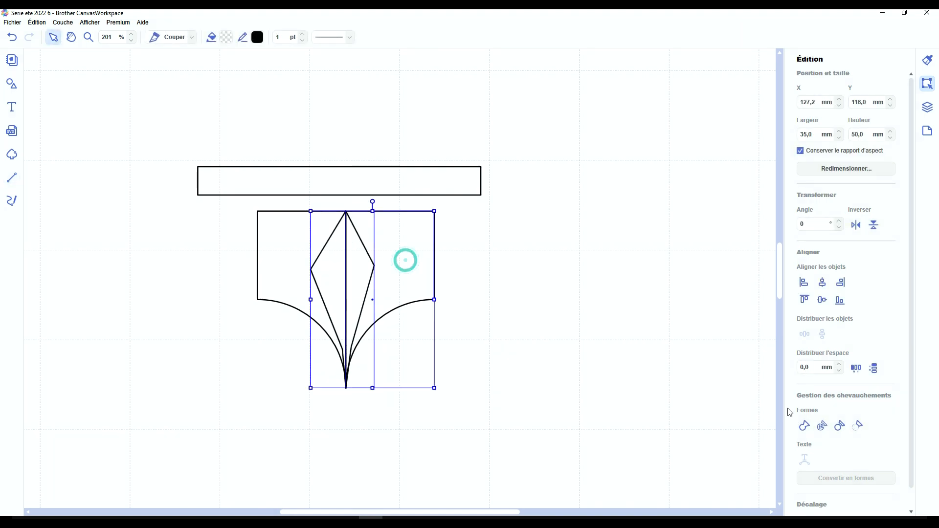
click(804, 426)
click(560, 288)
click(574, 342)
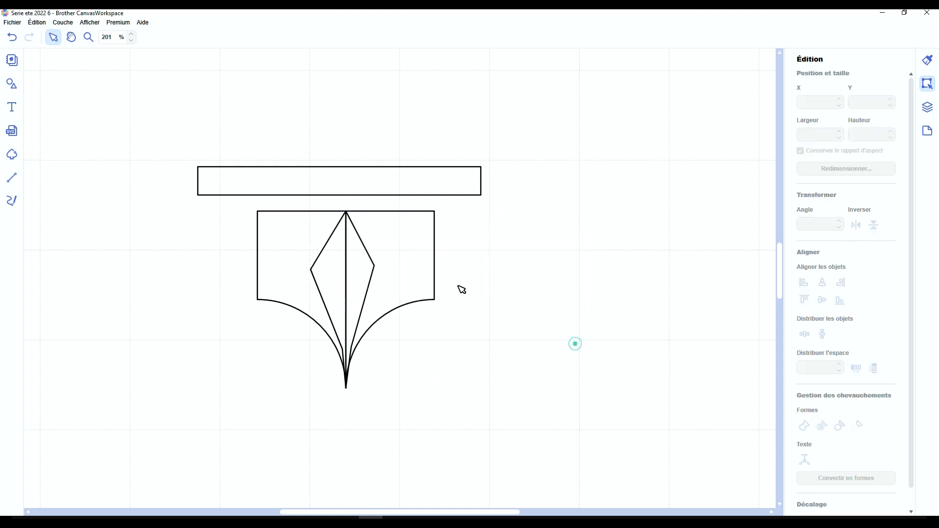
Step: Draw a closed polygon about 50 × 65 mm around the body's right half, from the lower tip to the top-edge midpoint
click(401, 273)
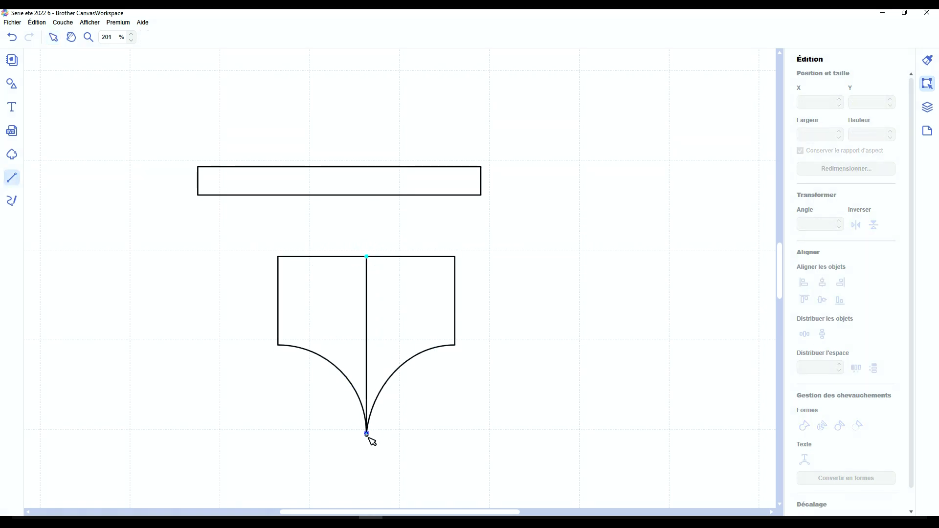
click(366, 434)
click(479, 461)
click(539, 354)
click(506, 253)
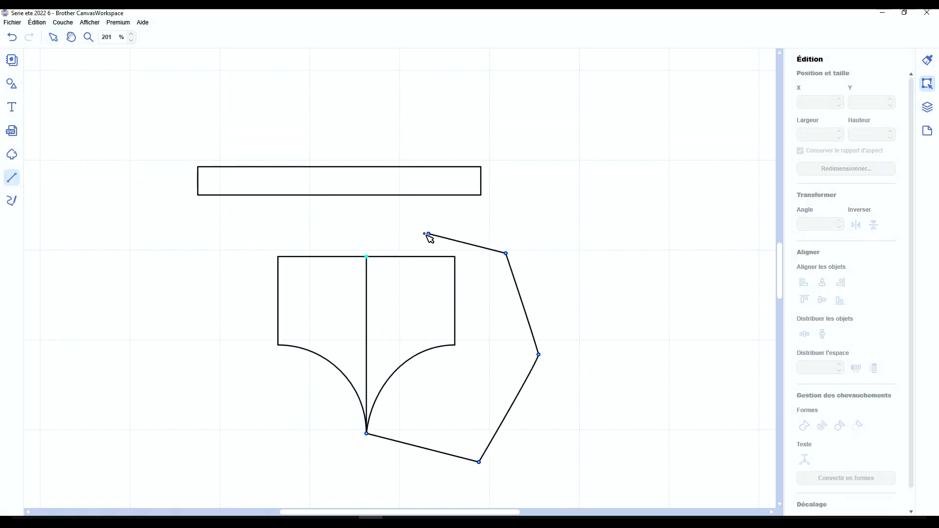
click(428, 233)
click(366, 256)
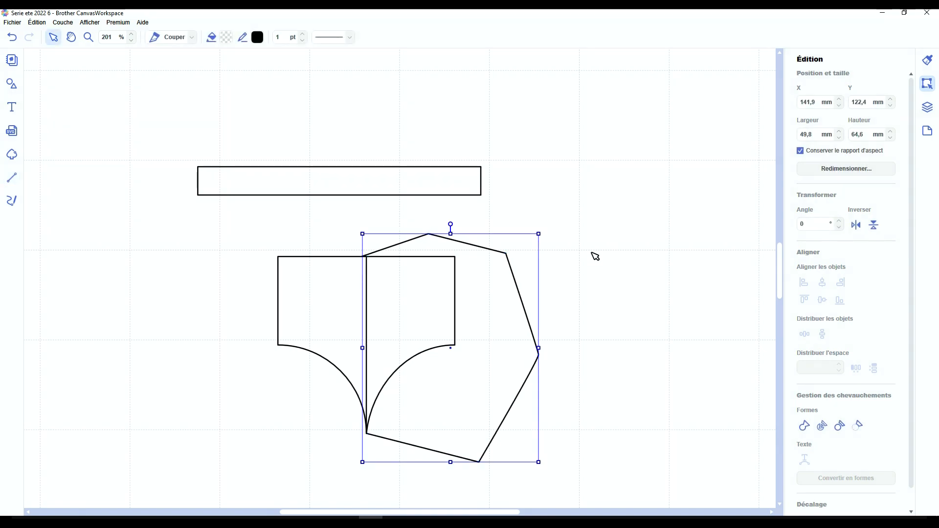
Step: Divide the cap body with the polygon and delete everything except the body's right half
drag(591, 252, 423, 370)
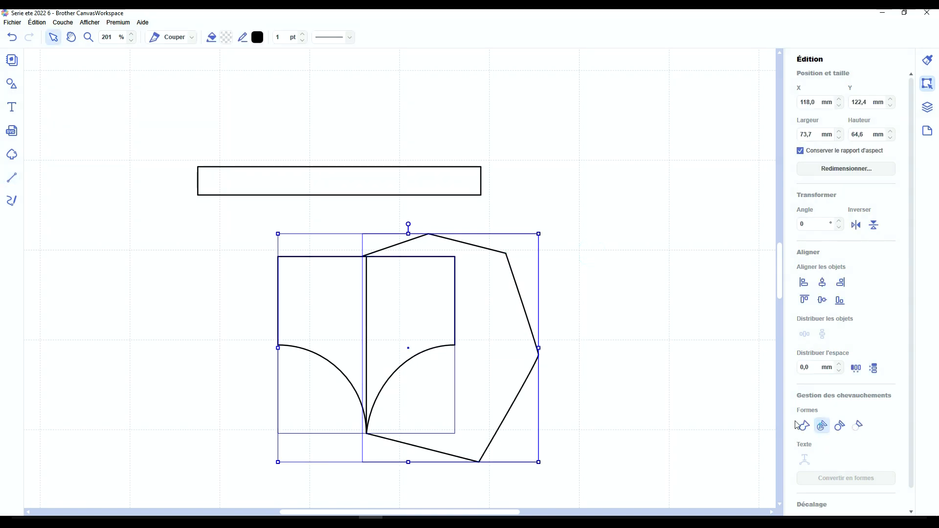
click(821, 426)
click(595, 362)
Step: Duplicate the right half, flip the copy horizontally and place it on the original's left side
key(ctrl+d)
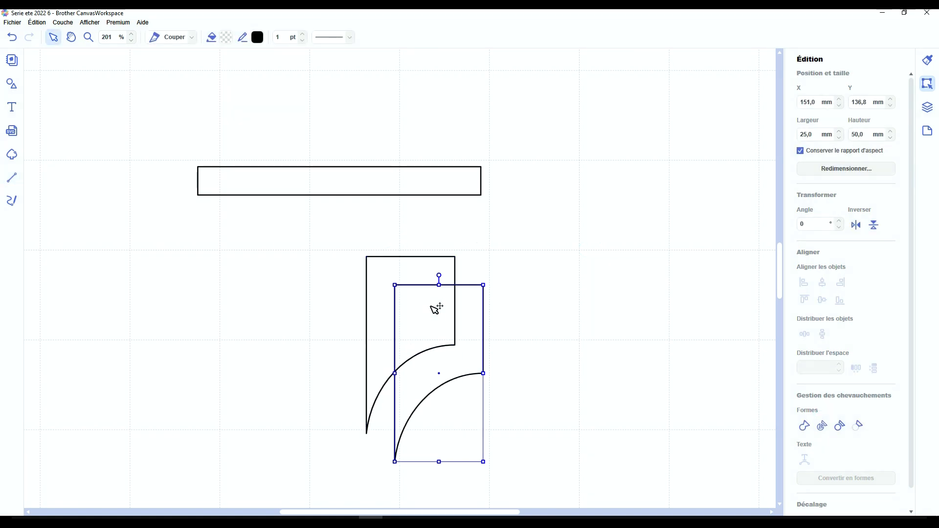
click(855, 226)
drag(434, 326, 316, 304)
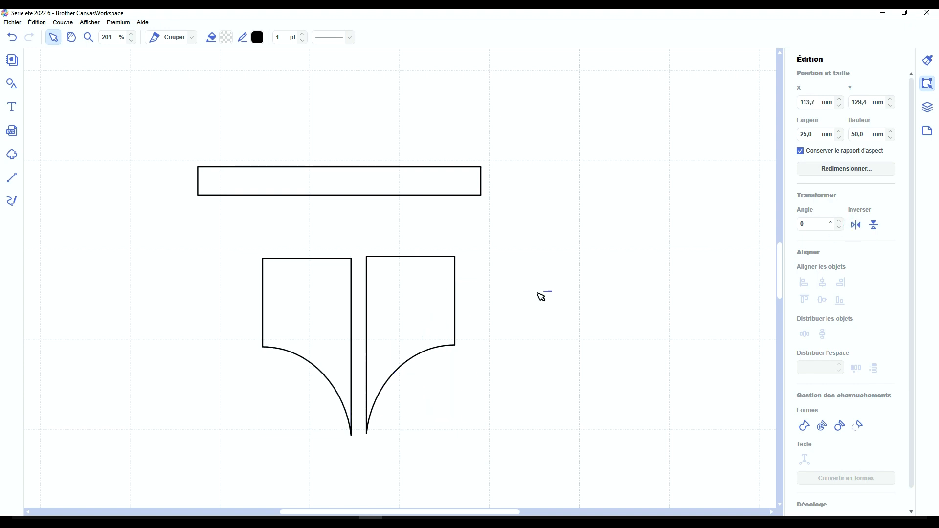
Step: Distribute the two halves horizontally with 0 mm spacing and weld them into one seamless body
drag(542, 297, 254, 437)
click(856, 367)
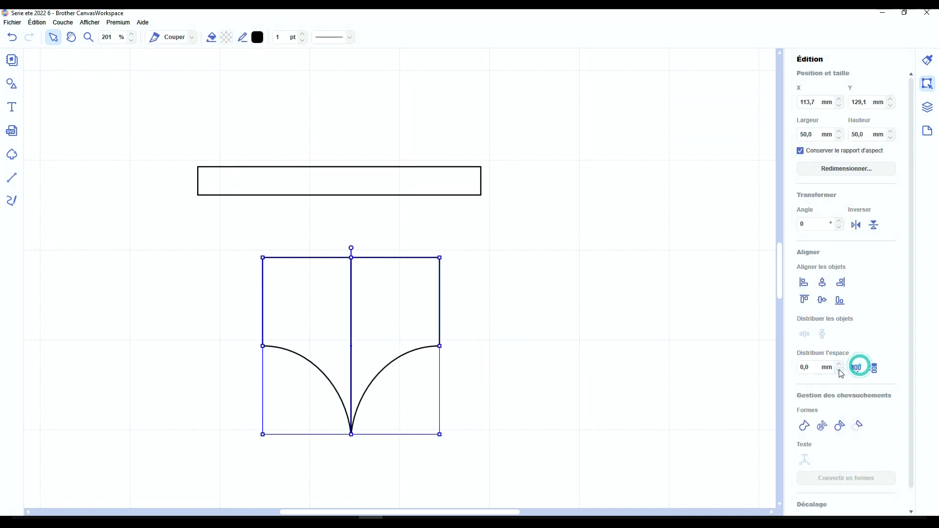
click(804, 425)
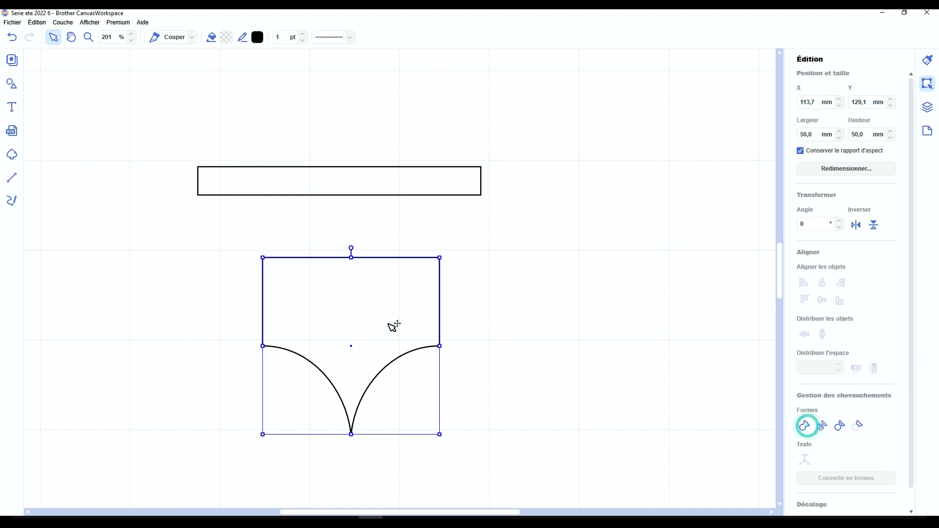
Step: Move the body up to the horizontal bar, reduce its height and centre both shapes horizontally
drag(393, 325, 380, 252)
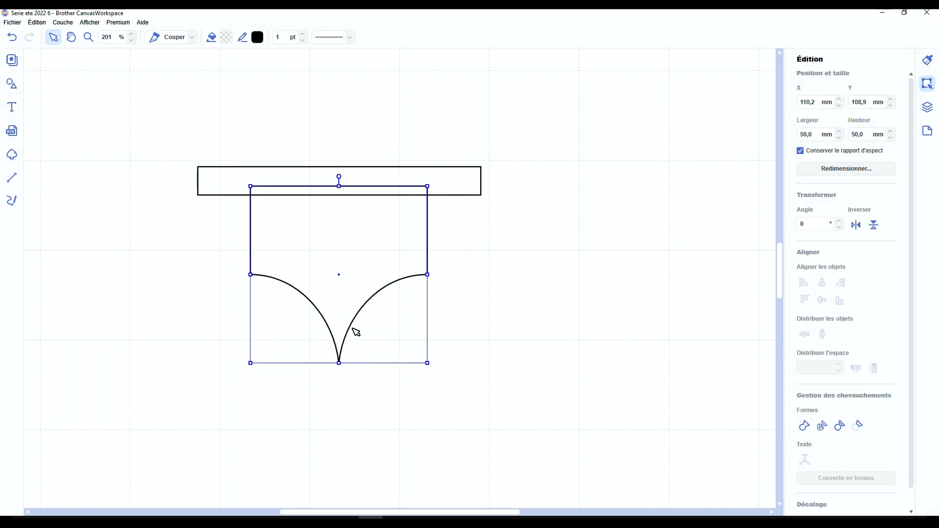
drag(337, 362, 339, 316)
key(ctrl+a)
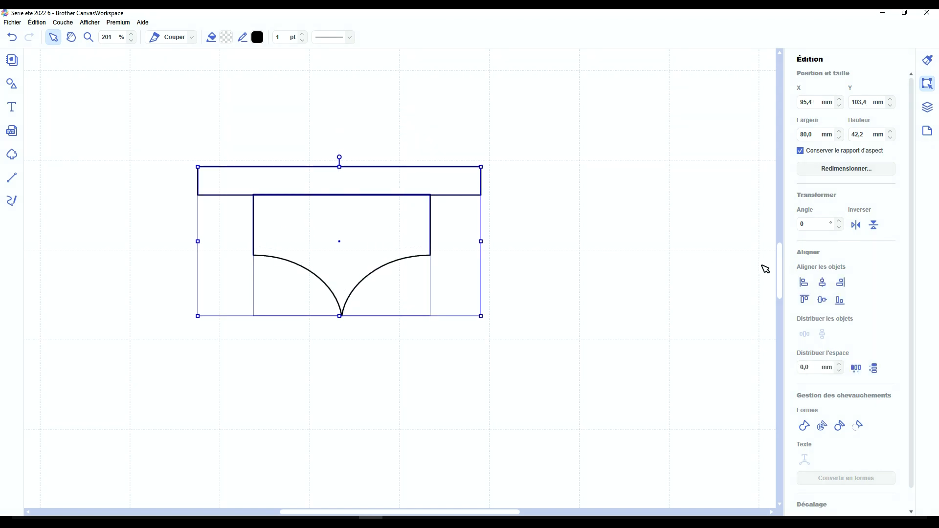
click(824, 290)
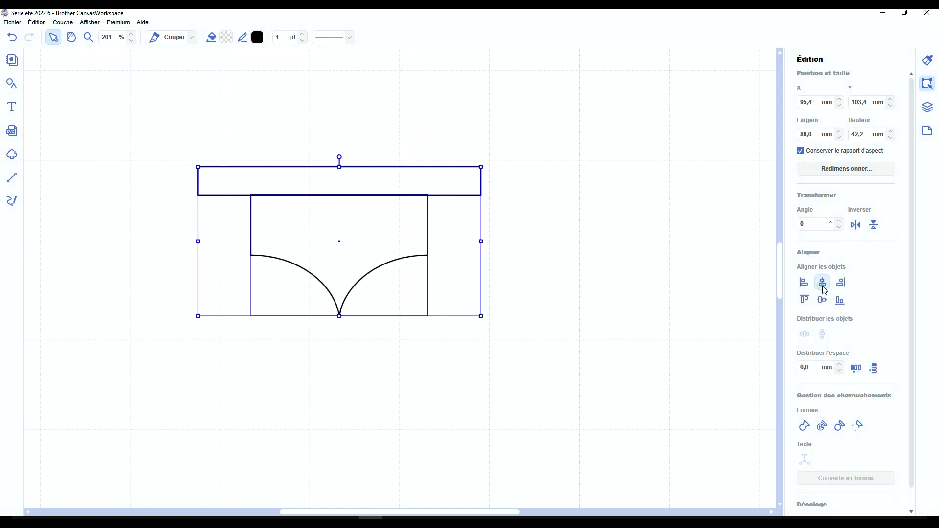
Step: Distribute the bar and body vertically with 0 mm spacing and weld them into a single cap shape
click(874, 368)
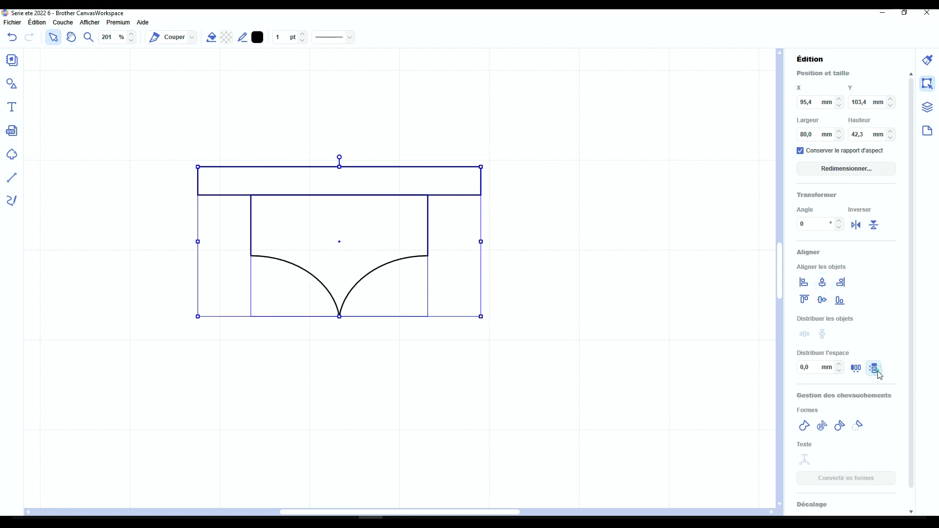
click(804, 426)
click(623, 367)
scroll(623, 366, down, 5)
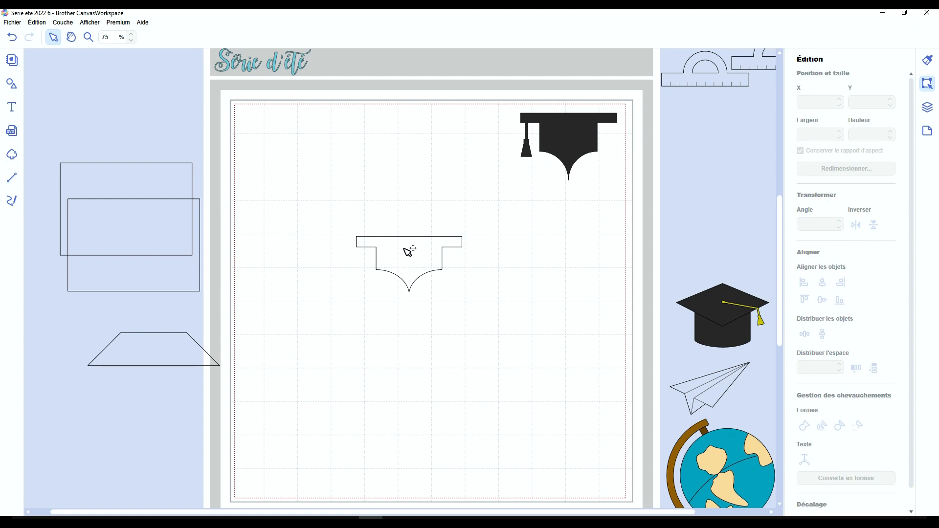
Step: Bring a 100 × 70 mm rectangle onto the page and narrow it to a strip 3 mm wide
click(399, 274)
scroll(398, 273, up, 1)
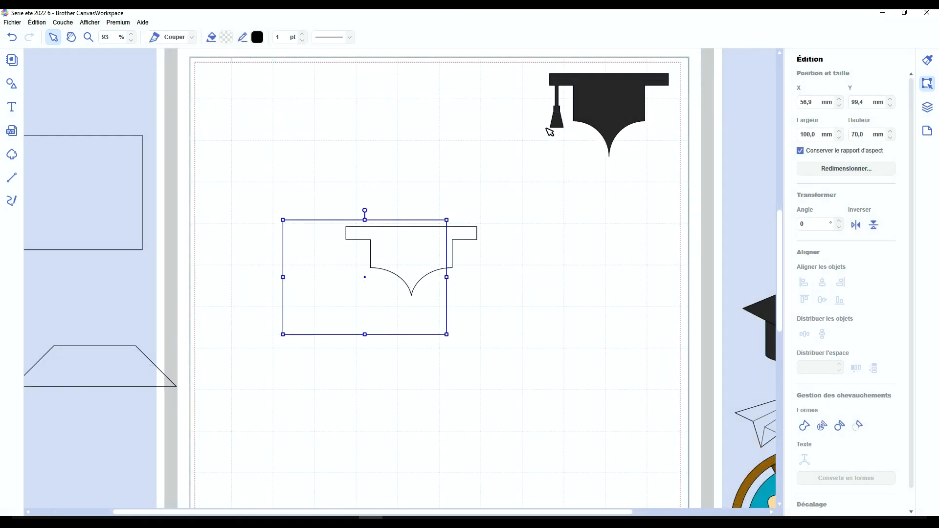
drag(446, 277, 288, 270)
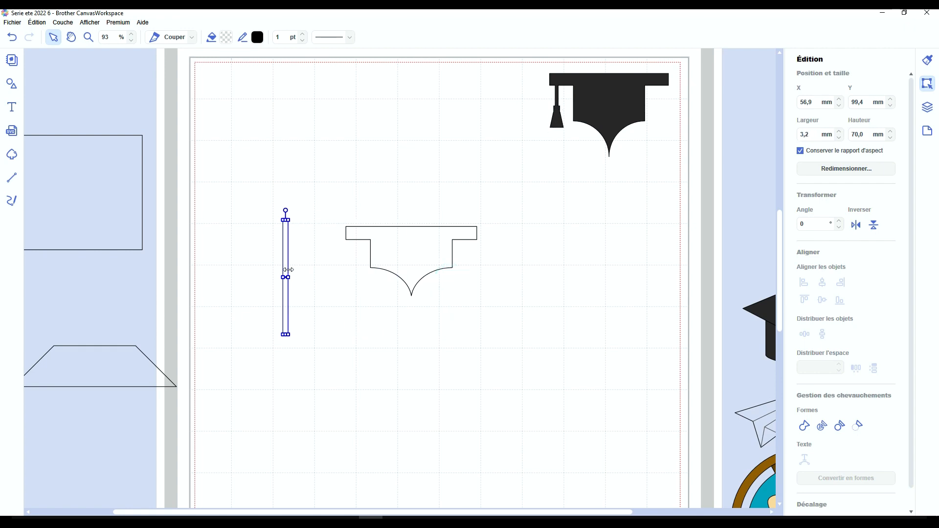
double_click(815, 133)
key(Return)
Step: Unlock the strip's aspect ratio, place it over the left end of the cap's bar and shorten it into a tassel cord
click(800, 150)
drag(289, 237, 354, 262)
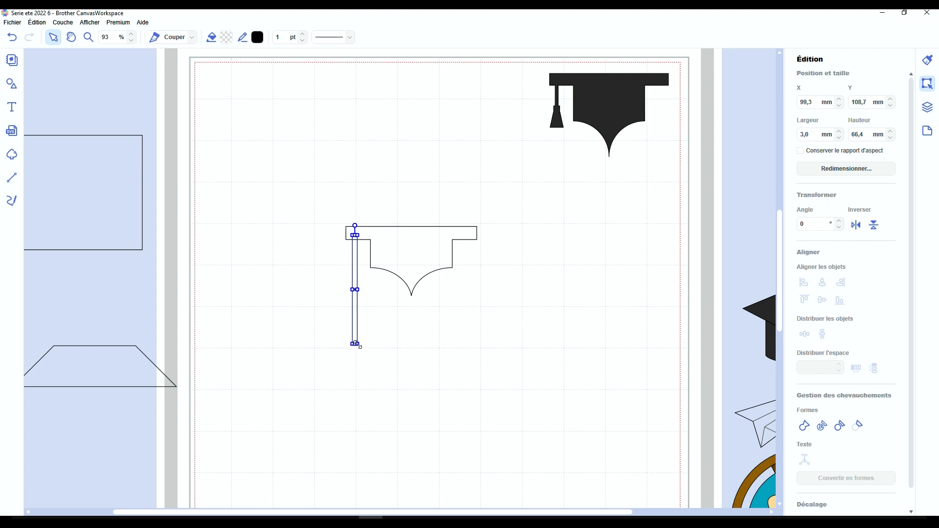
drag(354, 346, 355, 267)
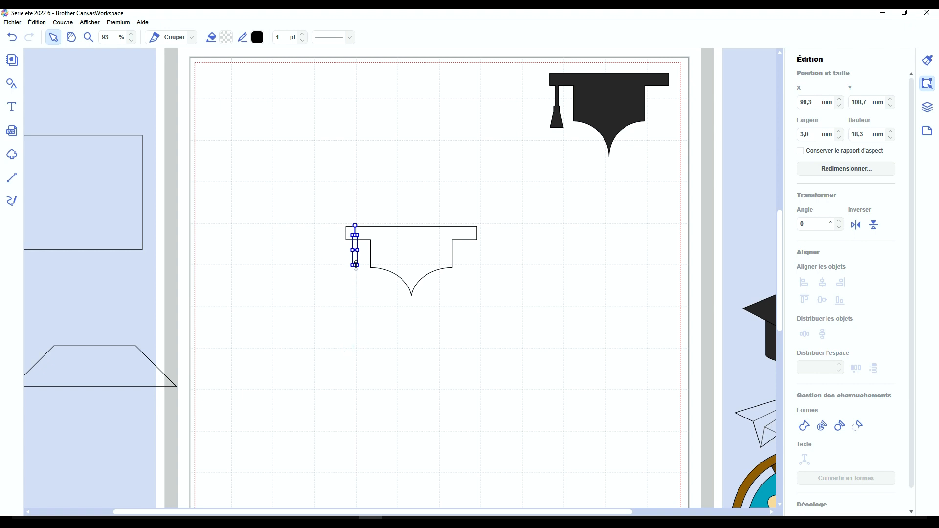
Step: Shrink the other rectangle to a 5 × 5 mm square positioned over the lower end of the tassel cord
drag(125, 226, 436, 380)
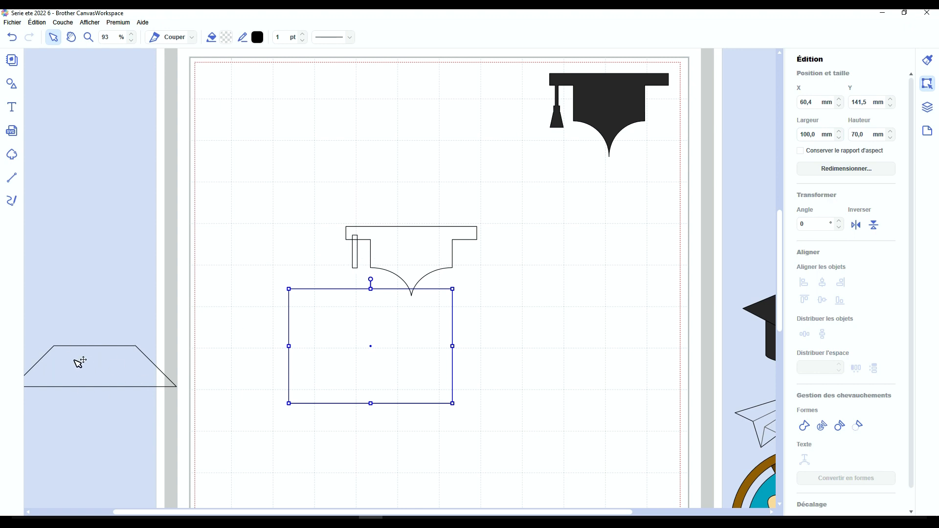
drag(449, 348, 354, 299)
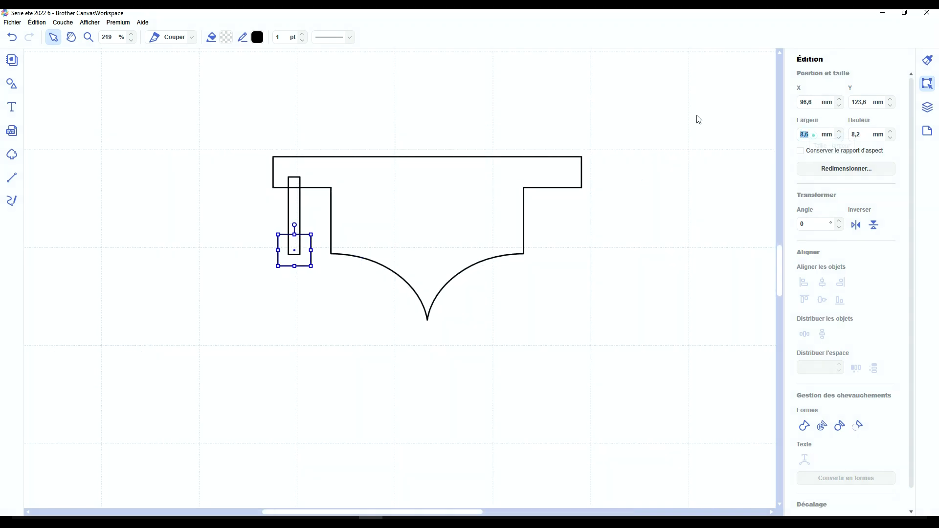
text(5)
key(Return)
text(5)
key(Return)
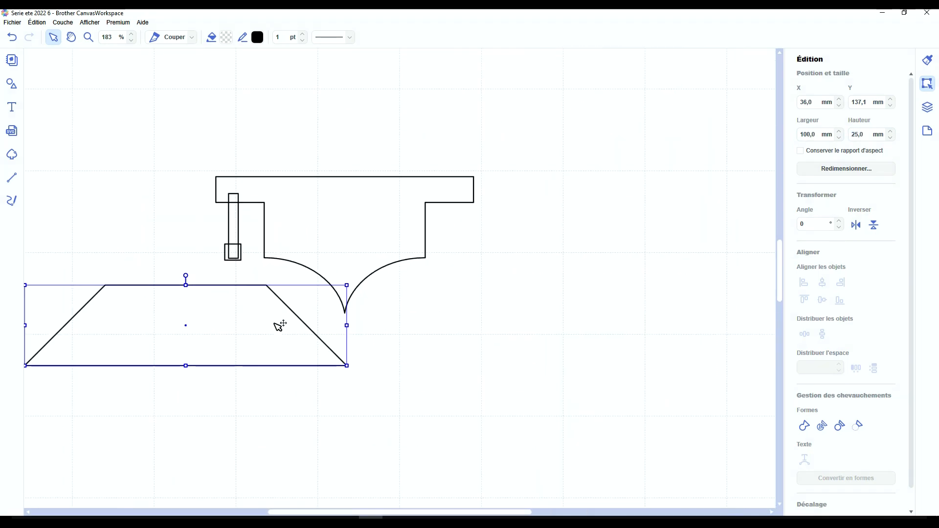
Step: Place the trapezoid beneath the small square and shrink it to about 11 mm wide and 11 mm high
drag(248, 329, 312, 328)
drag(411, 325, 255, 298)
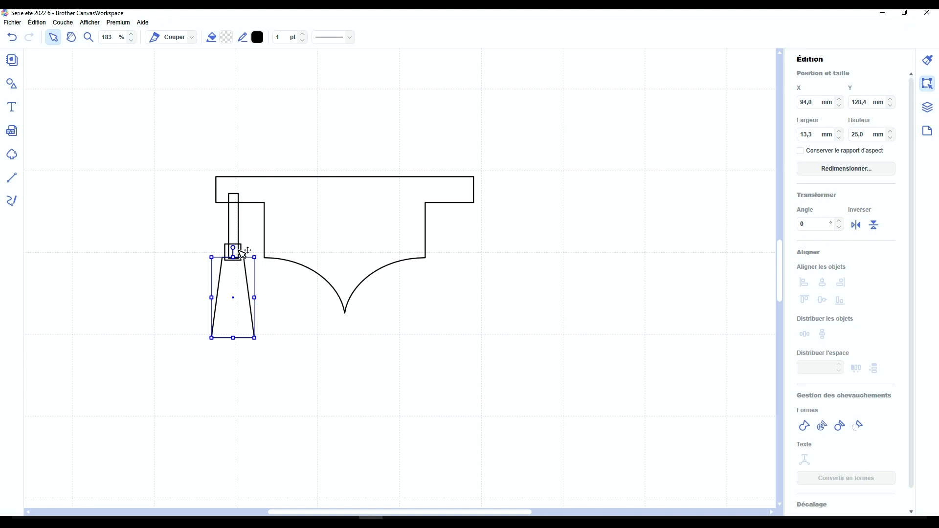
drag(235, 337, 234, 293)
Step: Select only the cord, square and trapezoid, centre them horizontally and weld them into one tassel
key(ctrl+a)
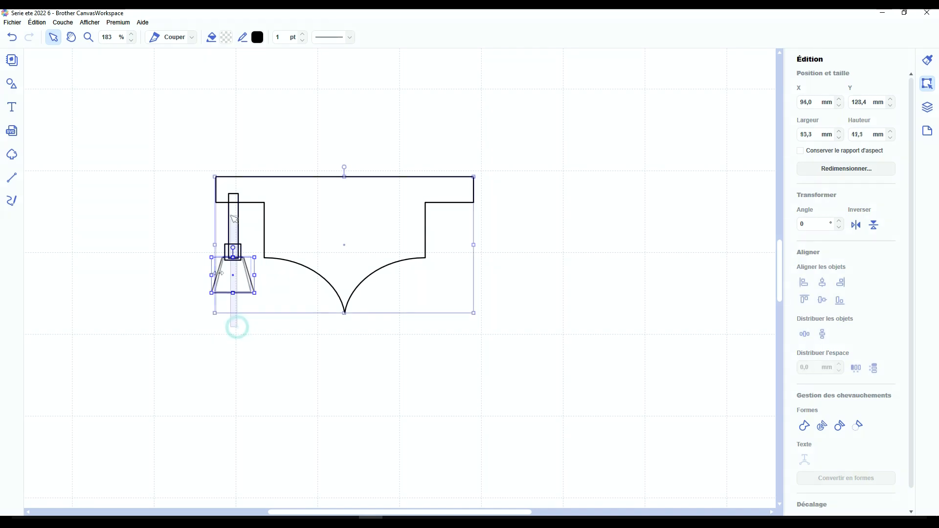
shift+click(360, 213)
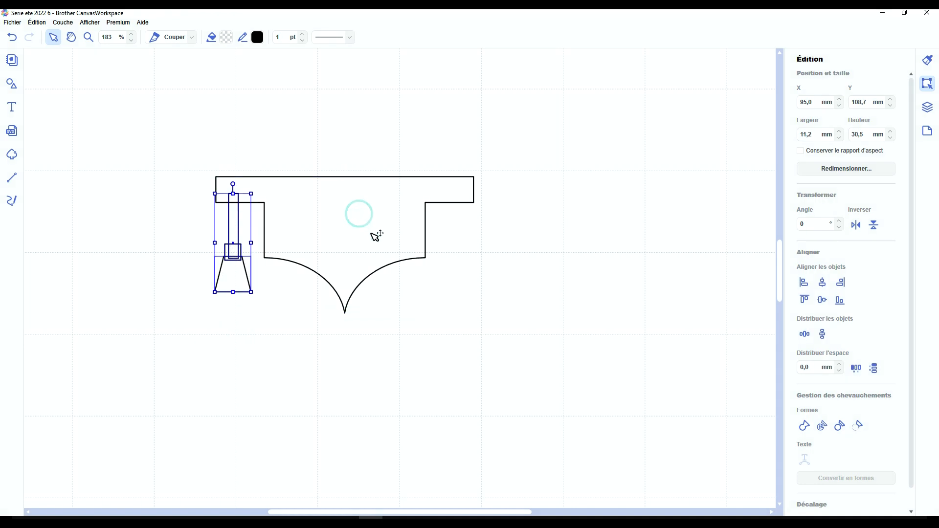
click(821, 282)
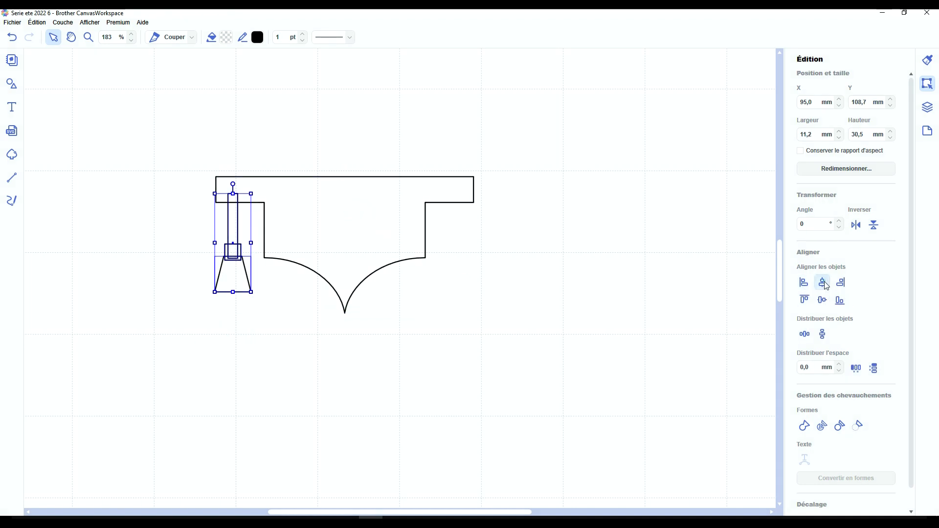
click(804, 425)
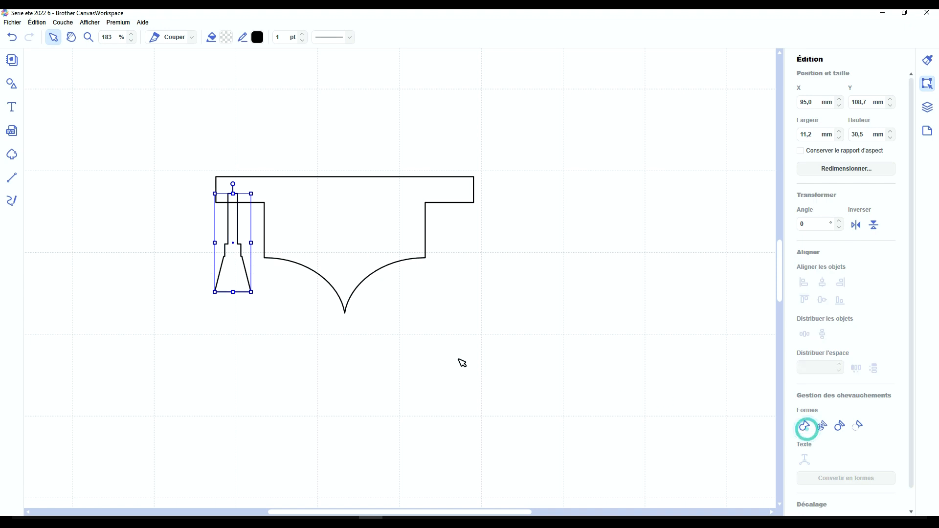
Step: Weld the tassel and cap outline into a single shape and fill it with dark grey #262626
drag(549, 372, 202, 207)
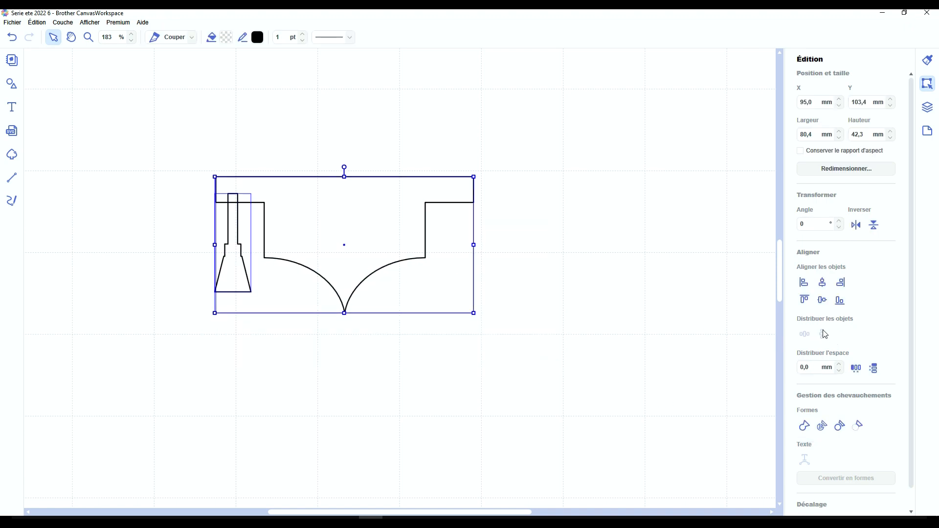
click(810, 429)
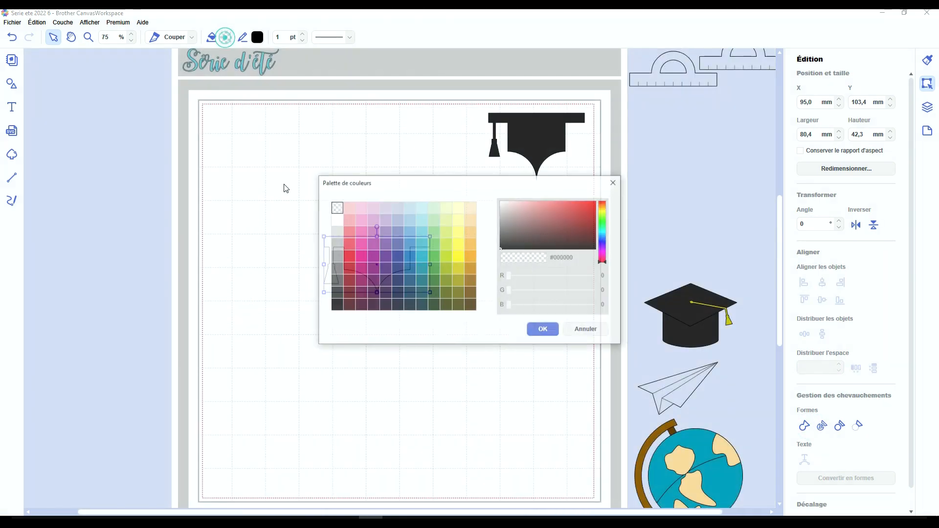
click(337, 302)
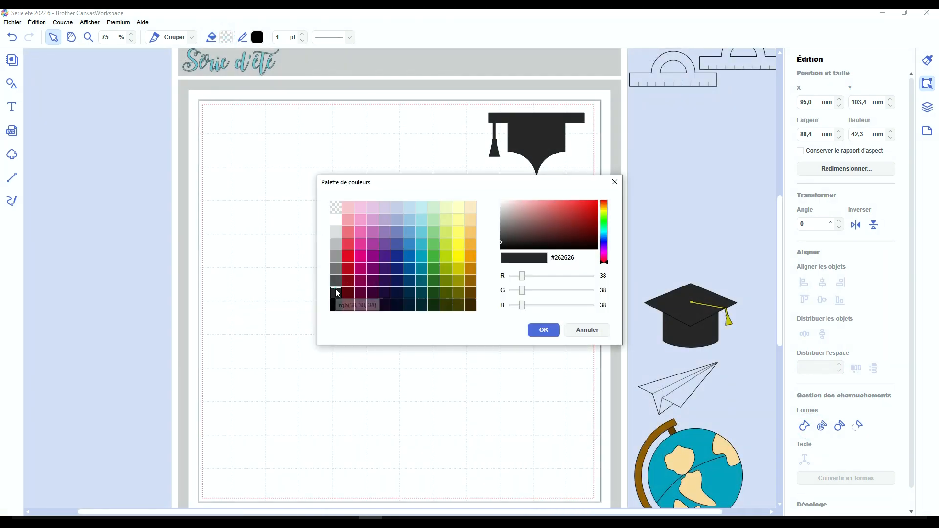
click(545, 329)
Step: Move the finished cap and its reference off the page, and bring the coloured graduation cap with yellow tassel onto the page's upper right area
drag(376, 273, 418, 149)
click(464, 226)
drag(363, 103, 580, 205)
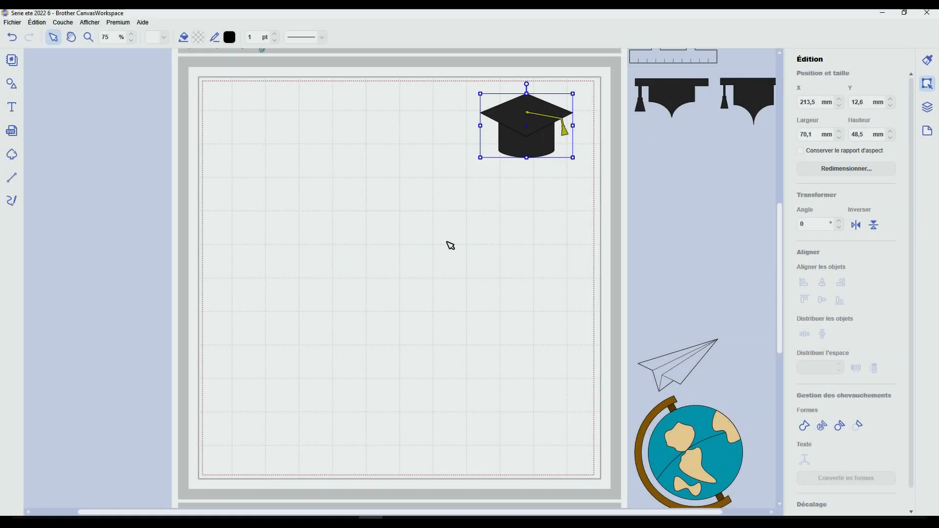
scroll(460, 235, up, 2)
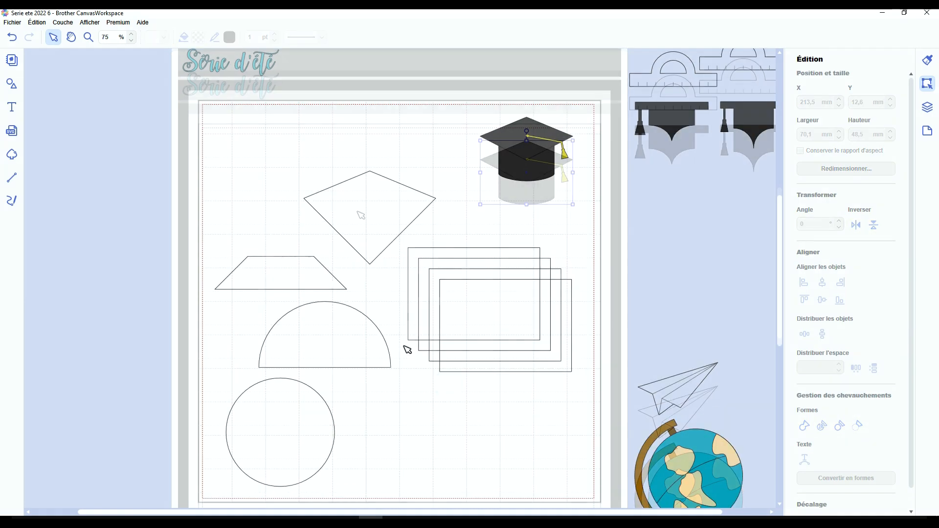
Step: Move the rectangles, trapezoid, half circle and circle to the left of the page, leaving the kite in the work area
click(352, 188)
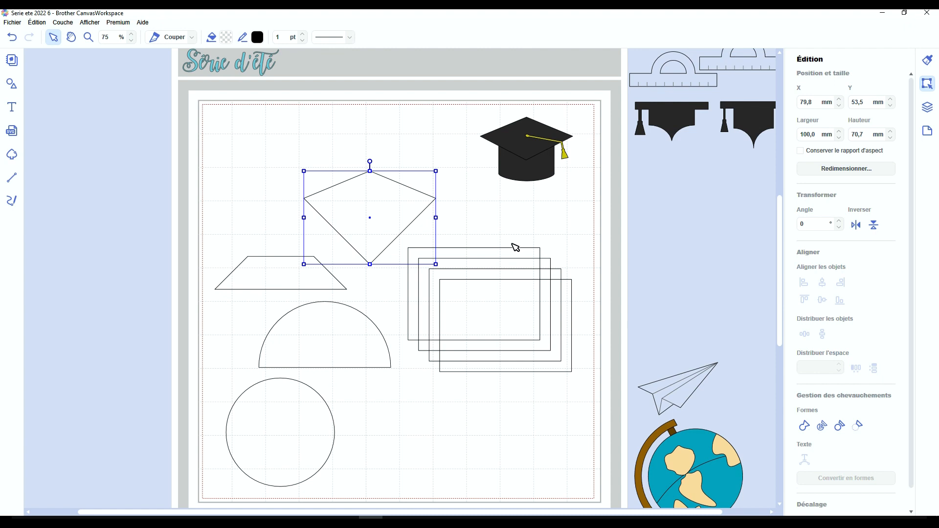
drag(512, 244, 541, 361)
click(264, 280)
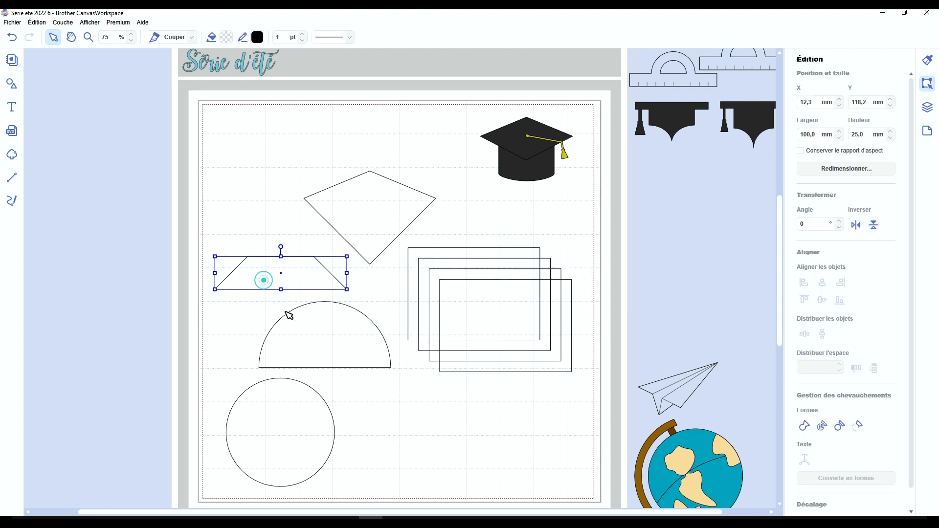
click(352, 345)
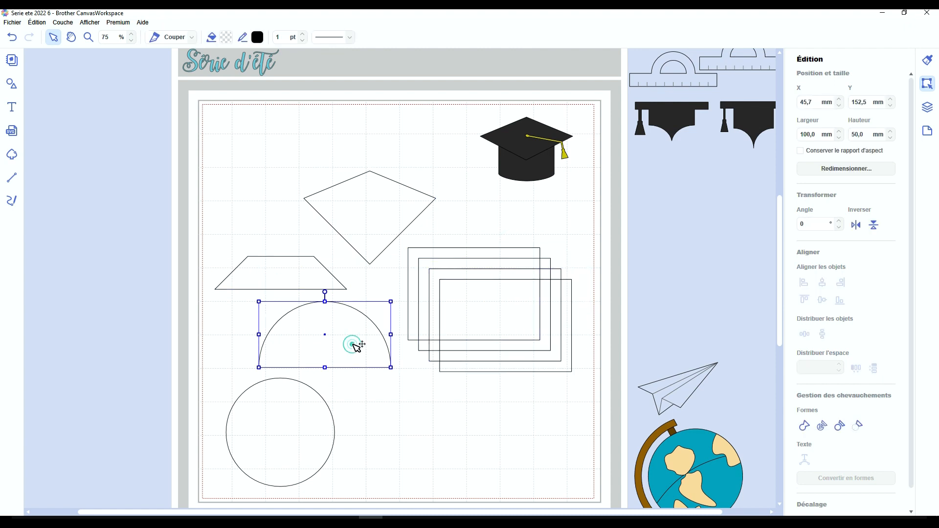
click(309, 425)
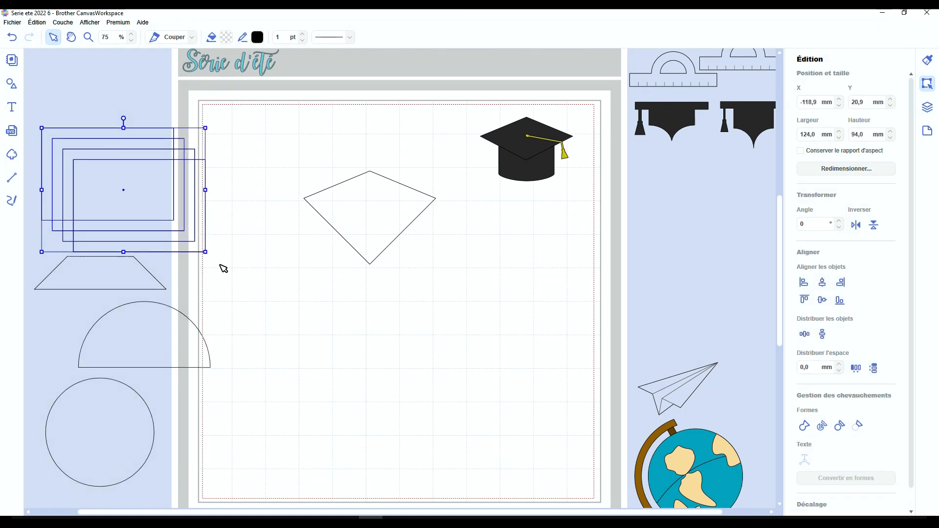
click(303, 310)
Step: Place the kite in the middle of the page and raise its lowest point to form a diamond about 45.5 mm high
drag(364, 231, 391, 282)
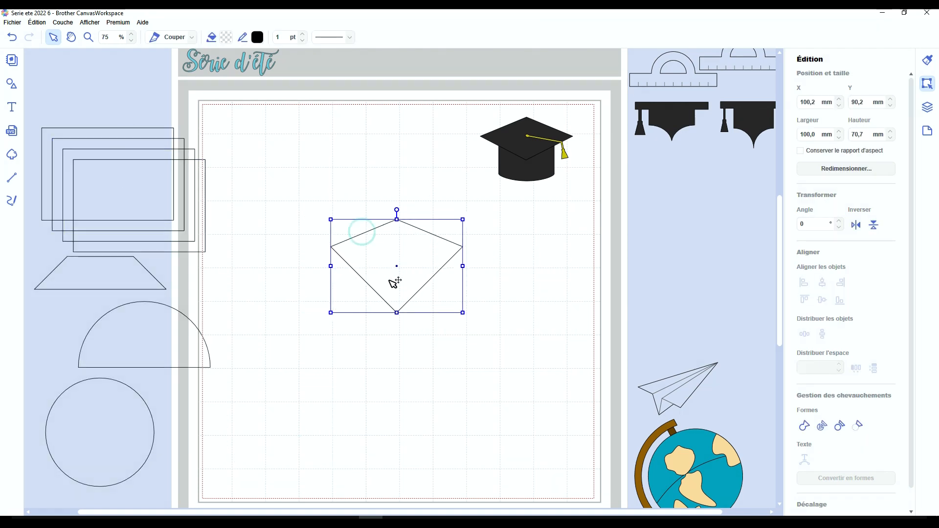
scroll(394, 283, up, 2)
scroll(393, 282, up, 4)
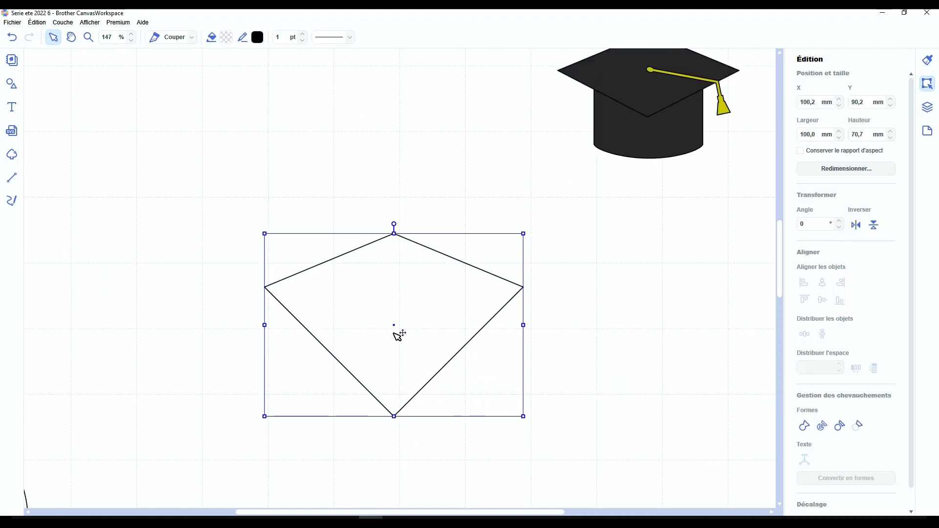
double_click(395, 333)
click(407, 349)
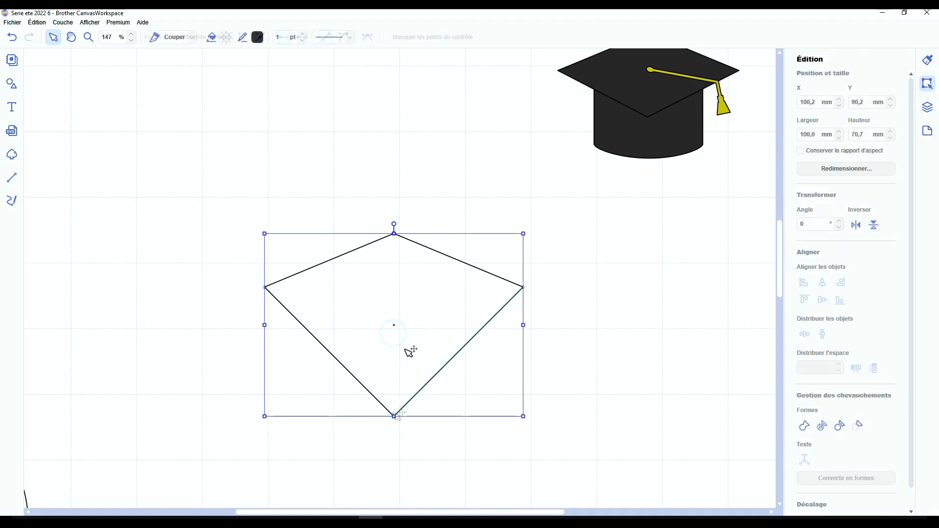
double_click(404, 348)
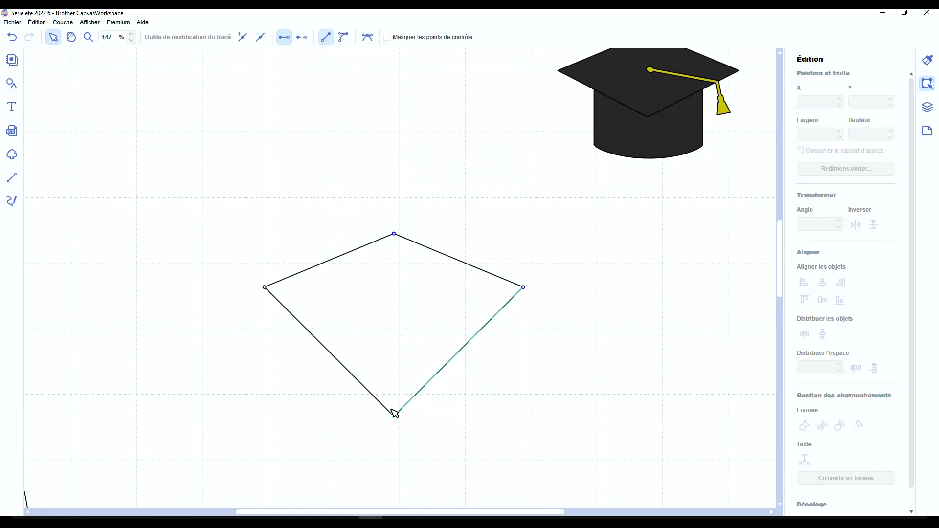
drag(395, 416, 394, 352)
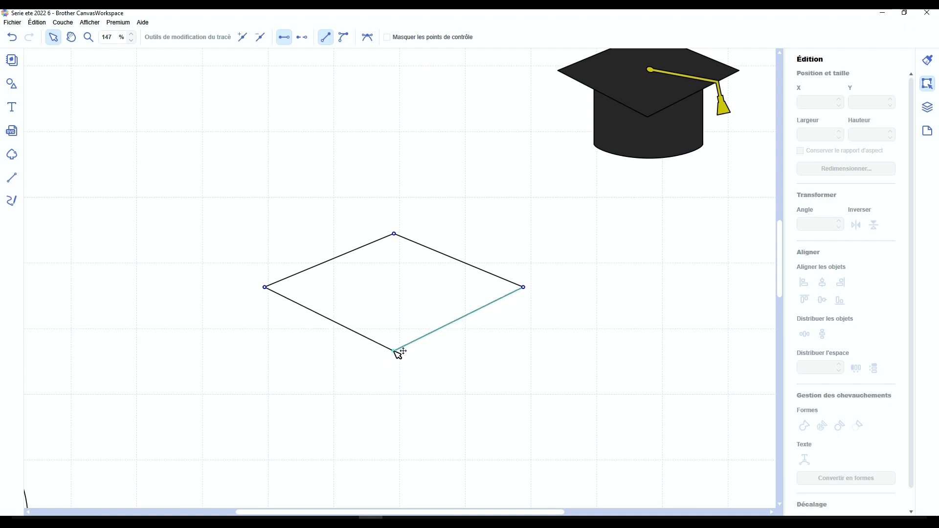
click(429, 394)
scroll(432, 447, down, 5)
scroll(431, 448, up, 3)
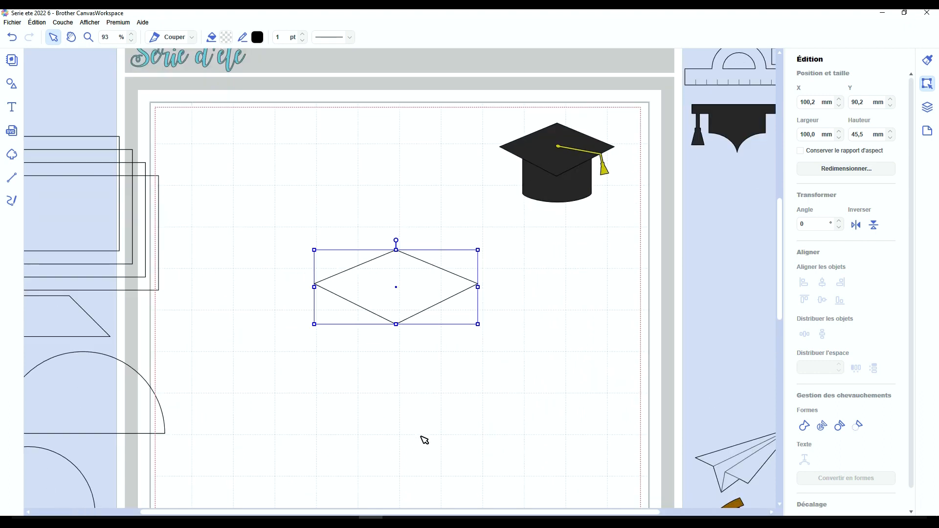
Step: Place a rectangle of about 63.5 × 31.9 mm over the diamond's lower half, with a vertically flipped, reduced half circle beneath it
drag(150, 242, 445, 346)
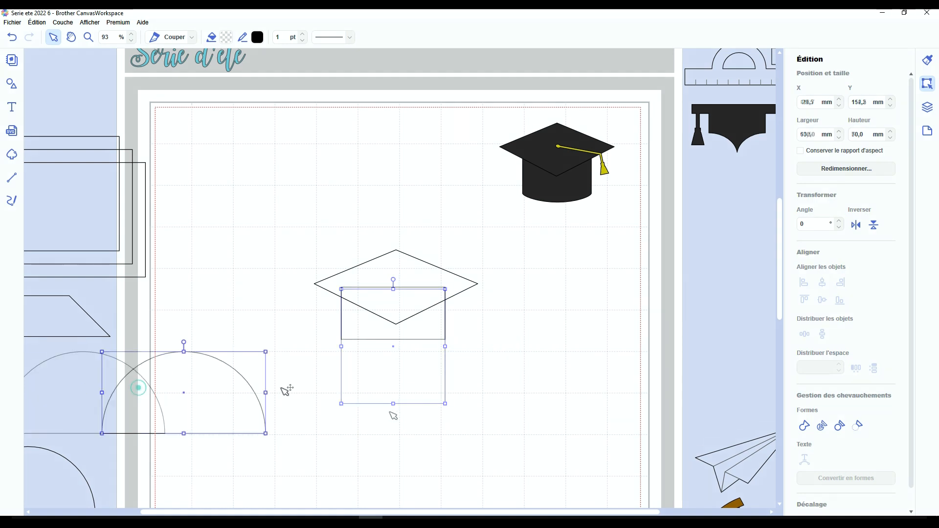
drag(285, 386, 477, 364)
click(870, 228)
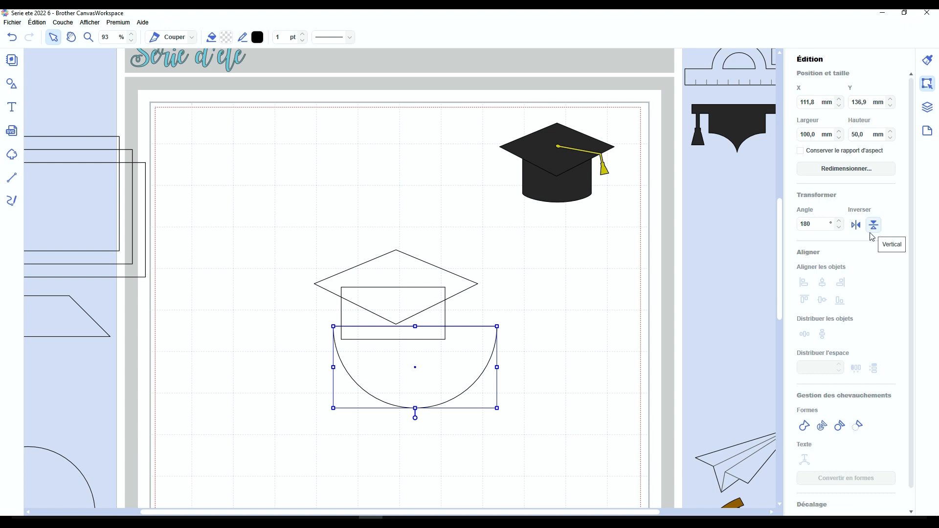
drag(496, 406, 440, 388)
drag(386, 352, 398, 361)
Step: Scale the rectangle and half circle proportionally to 60 mm wide and position the half circle directly under the rectangle
click(393, 287)
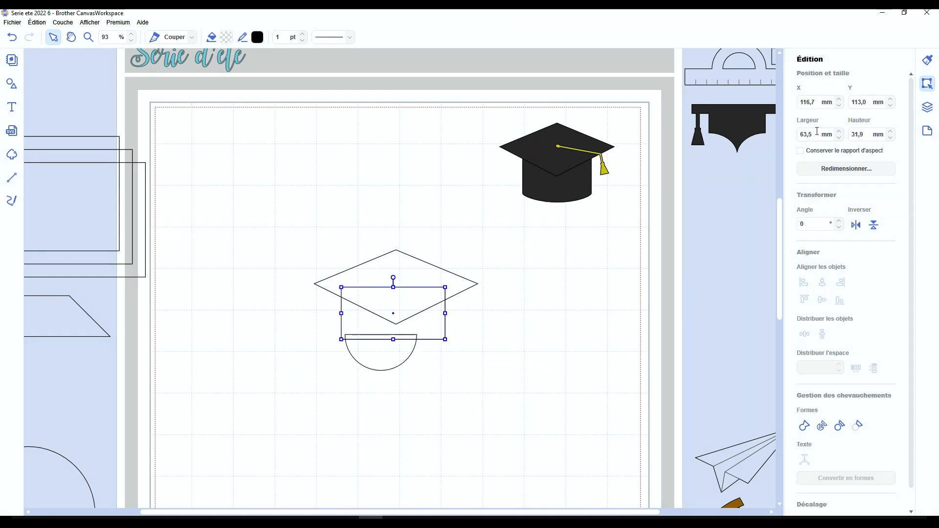
click(799, 150)
double_click(809, 134)
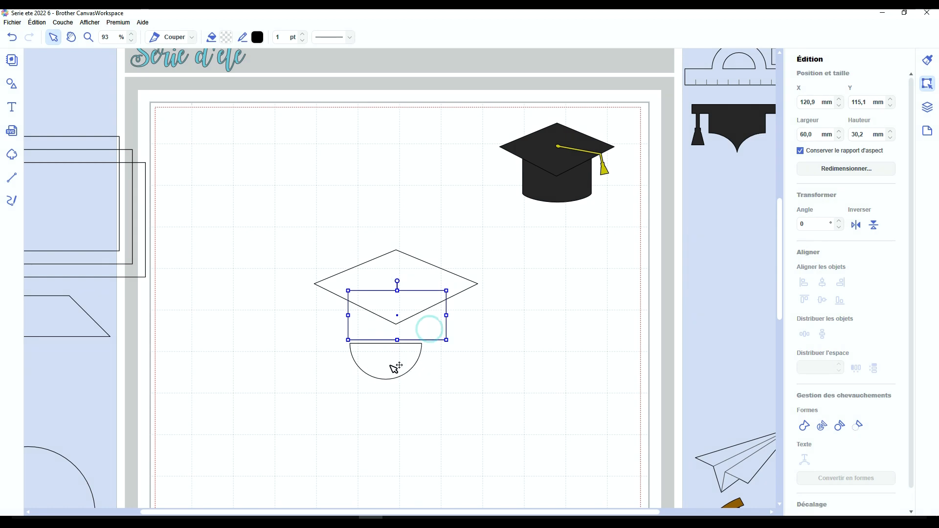
click(391, 366)
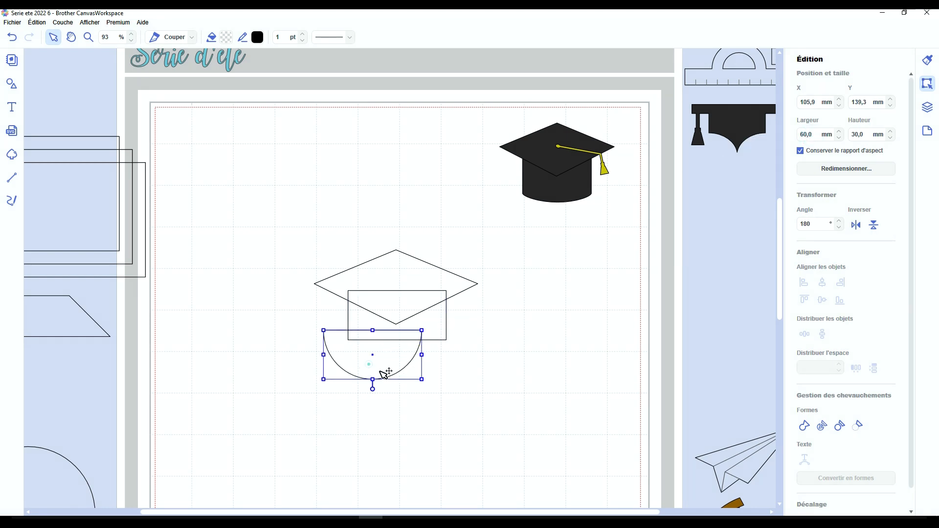
drag(385, 374, 402, 359)
Step: Flatten the half circle into a shallow curve below the rectangle's lower edge
click(435, 323)
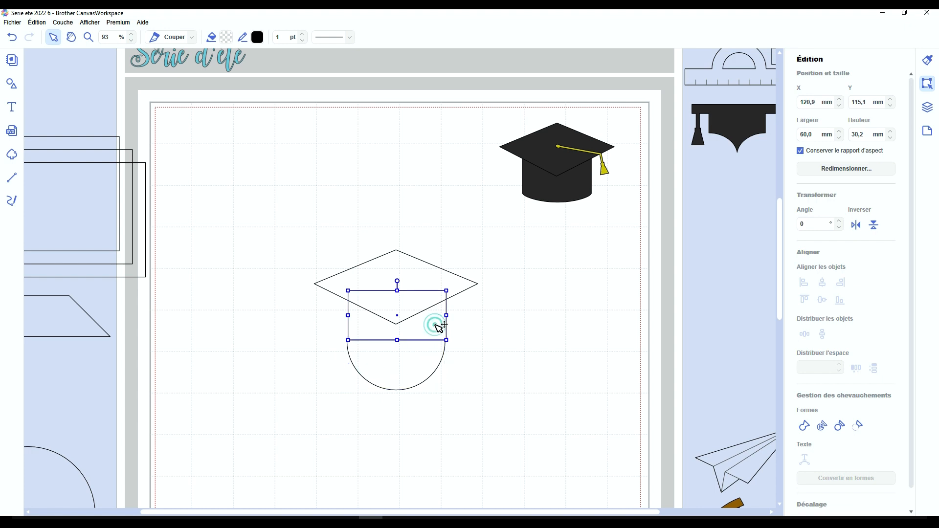
click(428, 369)
click(427, 370)
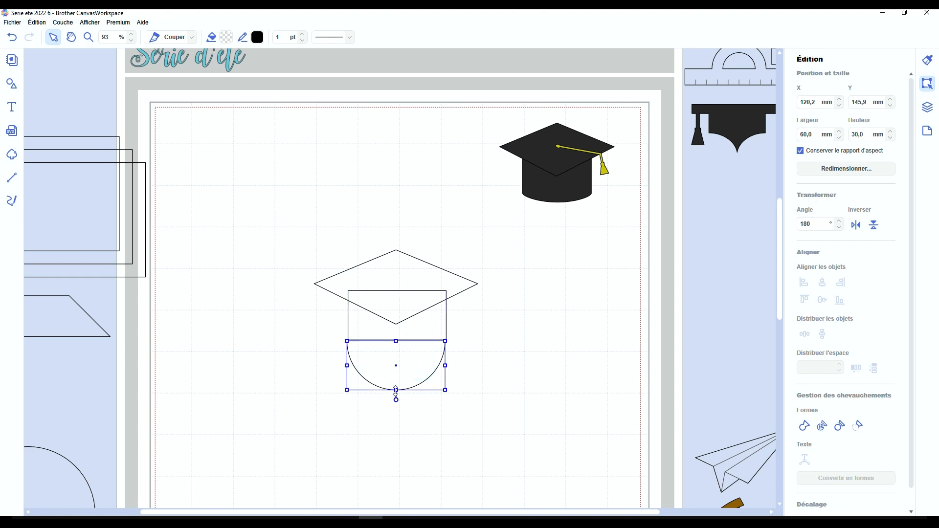
drag(396, 385, 471, 380)
Step: Weld the centred rectangle and curve with 0 mm vertical spacing into a cap body, and centre it horizontally on the diamond
click(461, 373)
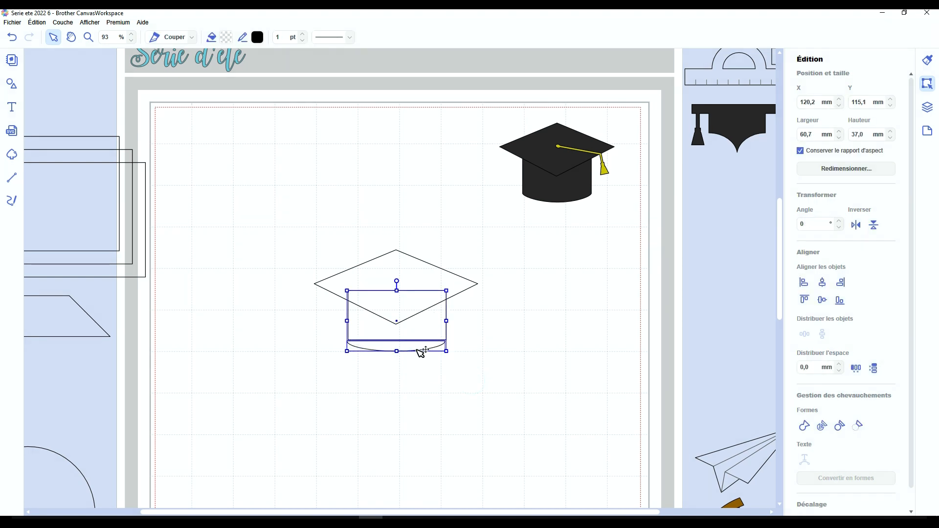
click(826, 286)
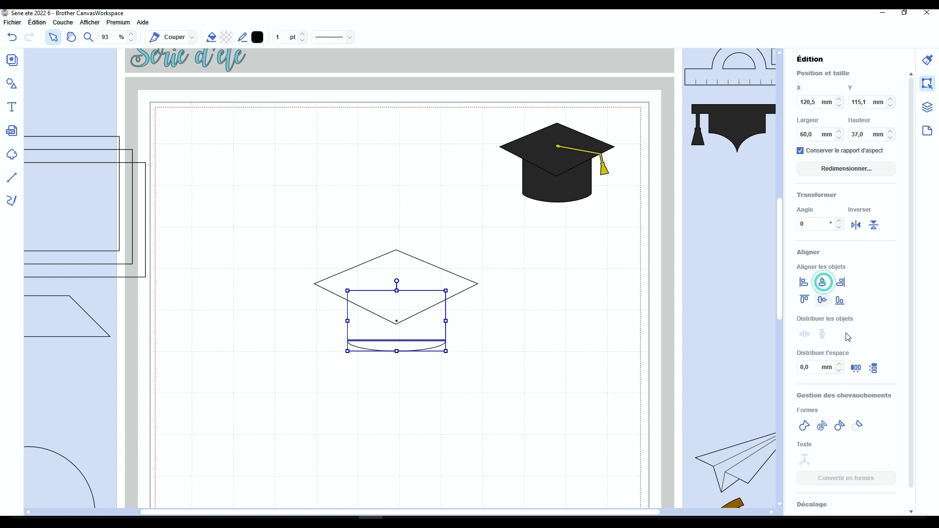
click(878, 368)
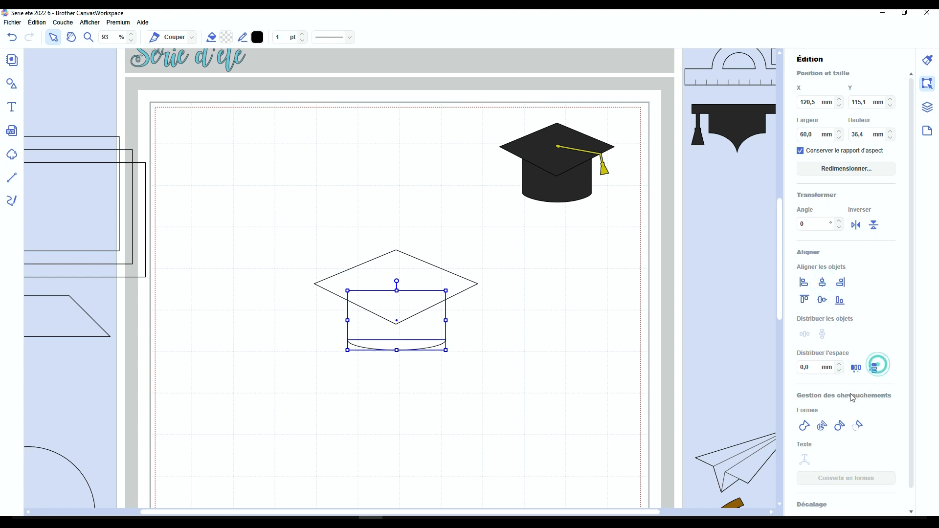
click(526, 391)
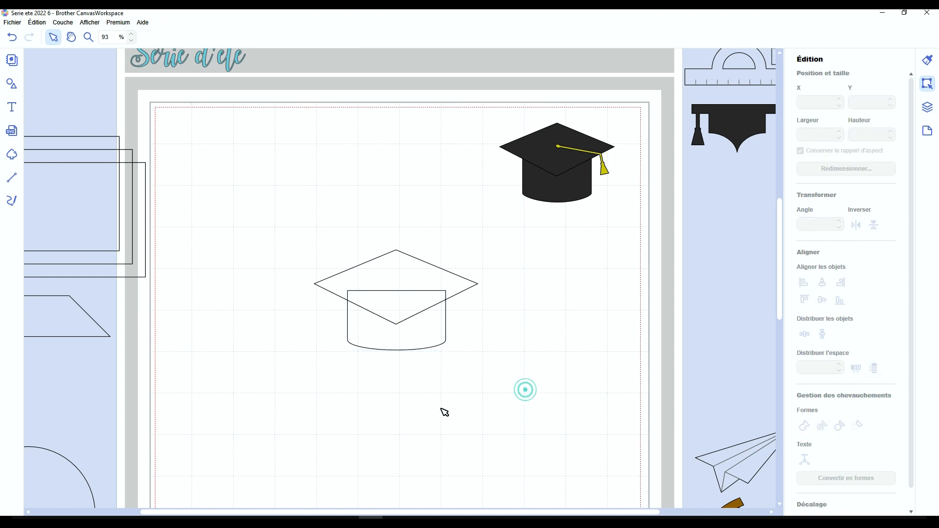
click(434, 306)
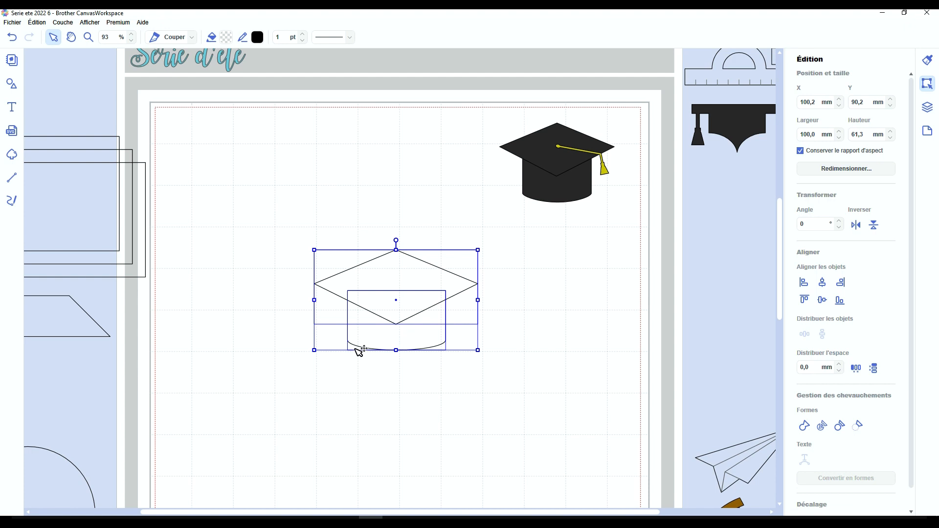
click(821, 282)
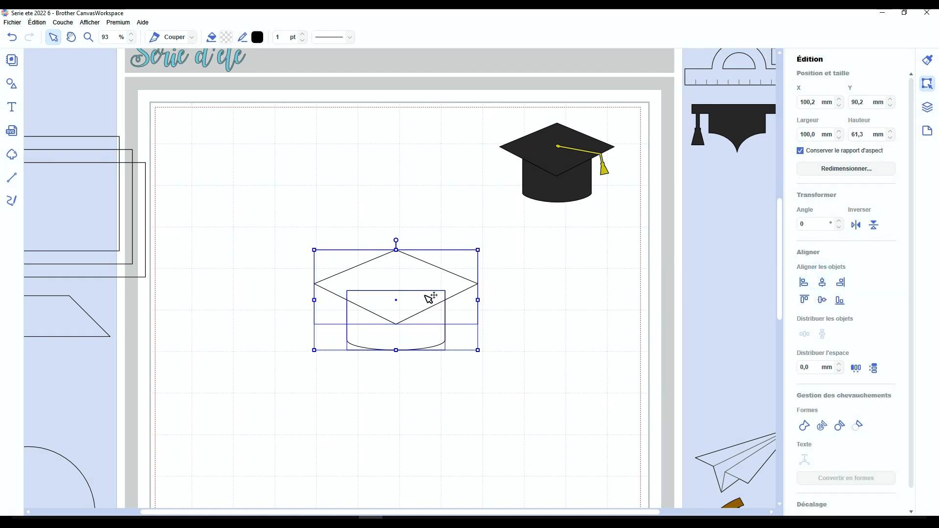
Step: Duplicate the diamond and body, keeping one copy grouped and the other welded, and centre both copies on each other
drag(429, 298, 541, 329)
key(ctrl+g)
shift+click(398, 299)
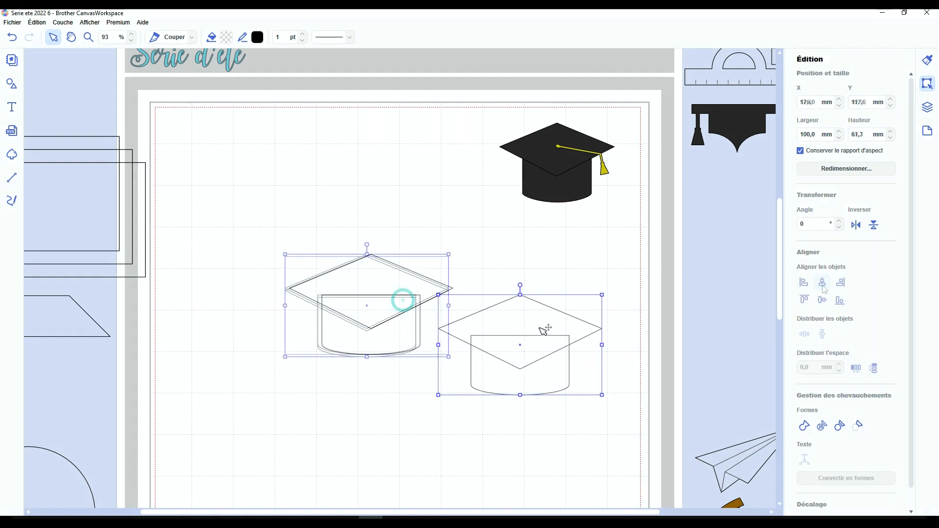
click(821, 282)
click(822, 300)
click(822, 300)
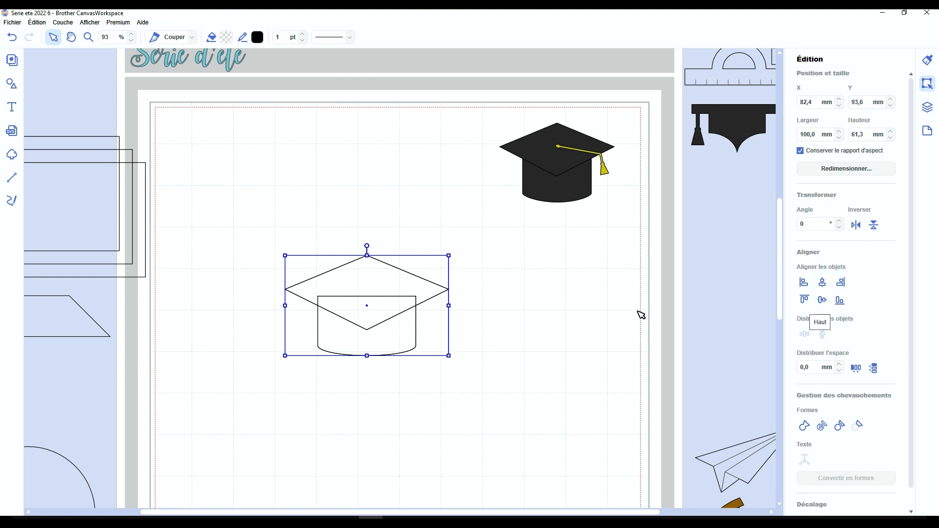
Step: Check the welded cap outline by hiding and showing the grouped copy in the layers
click(560, 337)
click(354, 297)
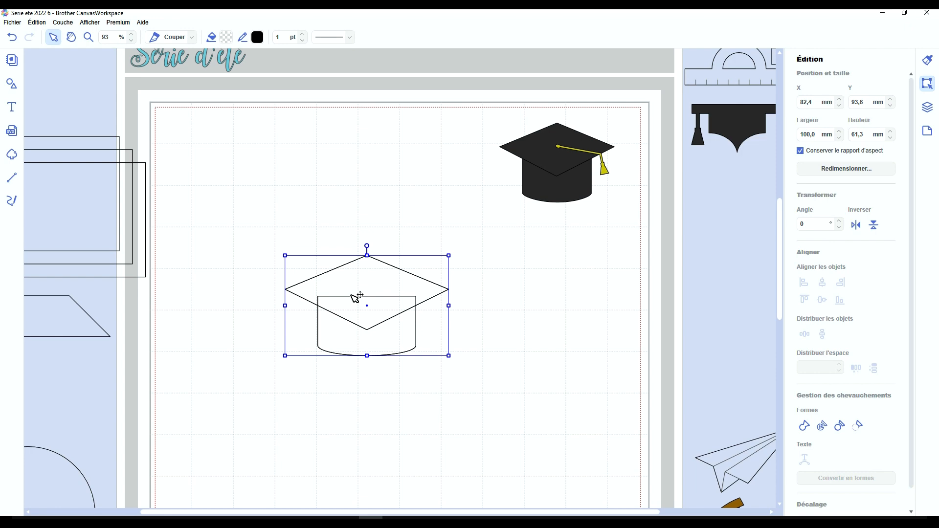
click(927, 107)
click(890, 100)
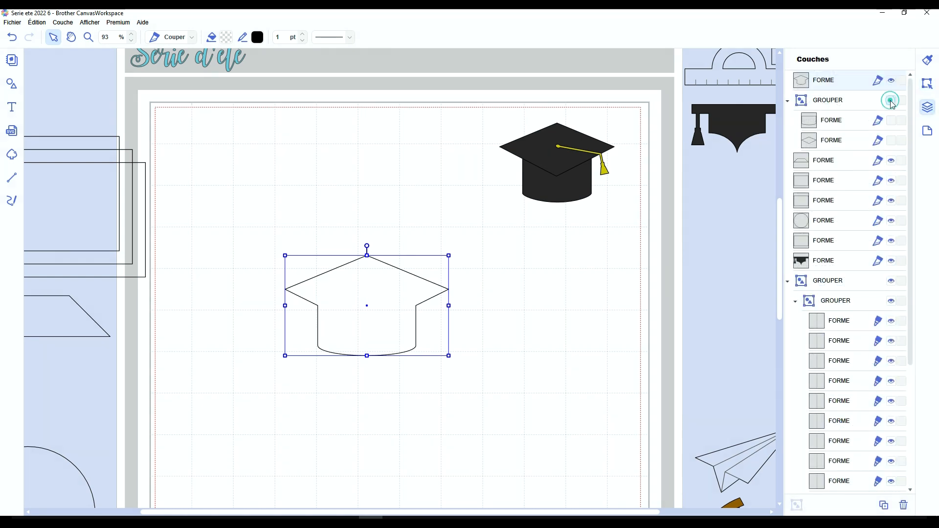
click(890, 100)
click(890, 100)
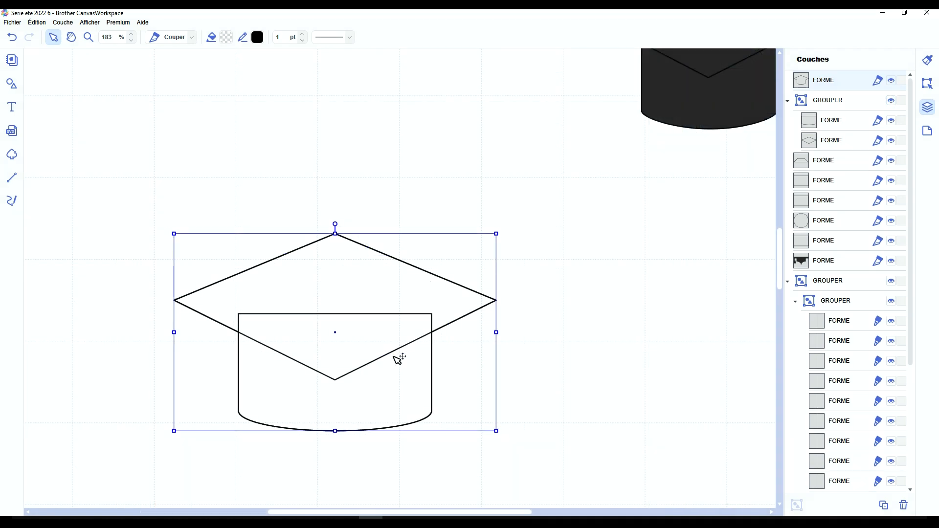
Step: Draw a two-segment line along the diamond's lower edges, from the body's left side through the lowest point to its right side
key(Escape)
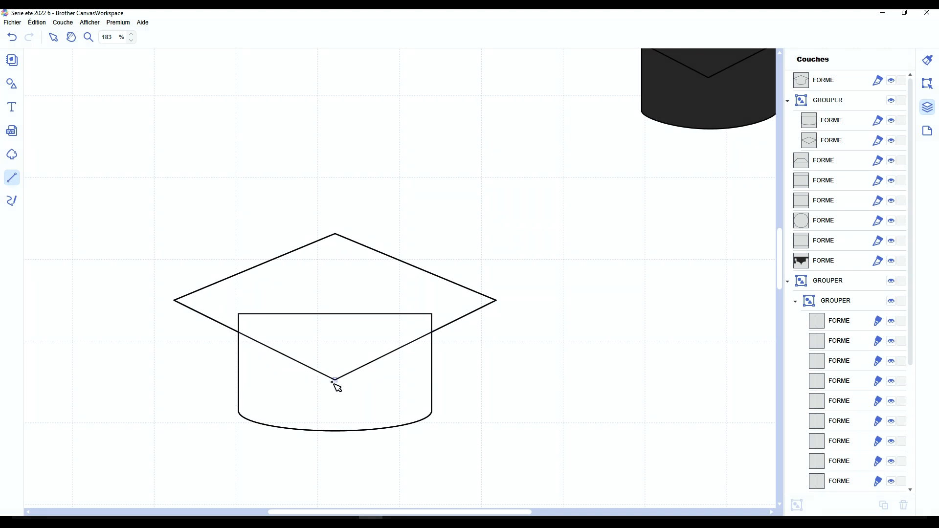
click(239, 333)
click(335, 379)
double_click(431, 332)
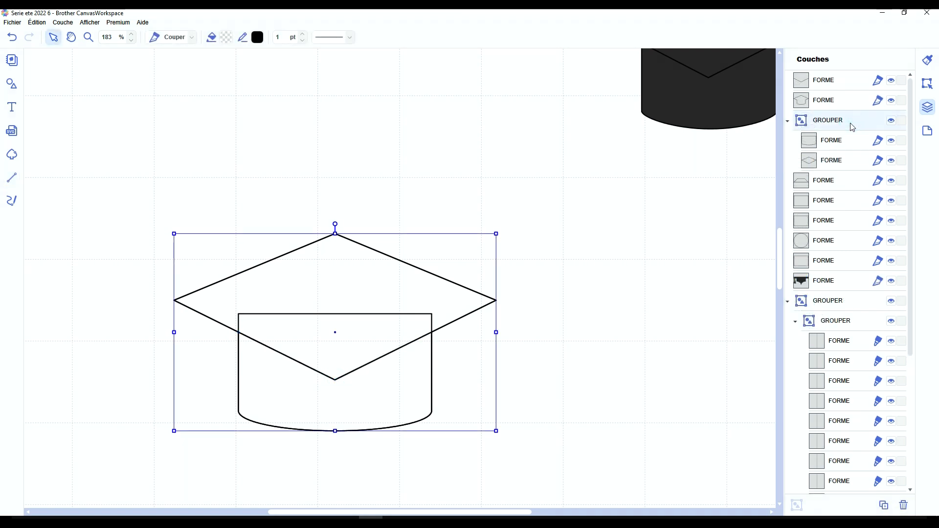
Step: Change the lower-edge line's operation to Tracer and group it with the welded cap outline
right_click(815, 81)
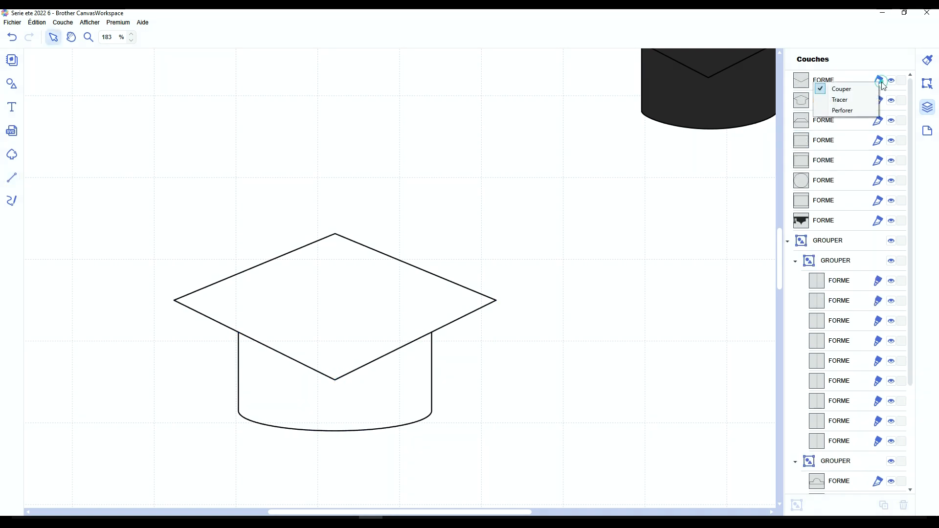
click(857, 100)
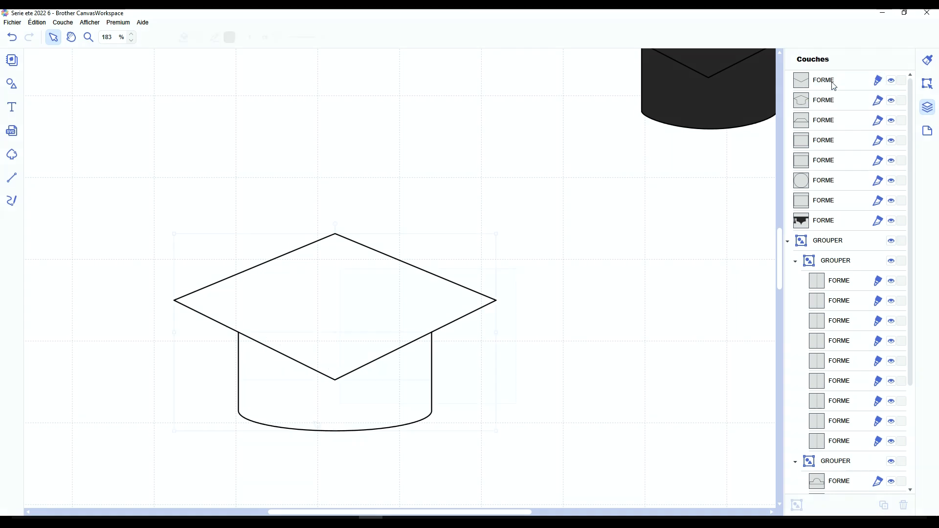
drag(516, 269, 292, 435)
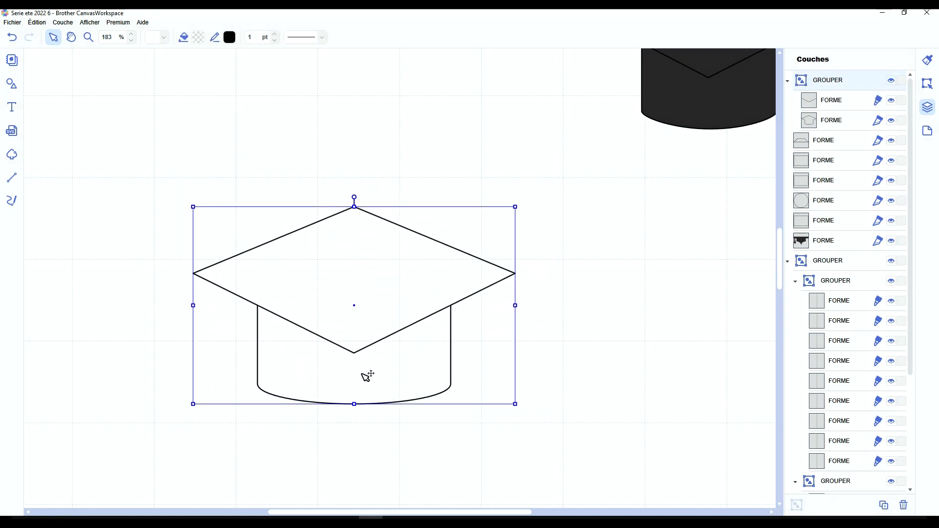
Step: Bring the circle onto the cap, tilt it and shrink it into a small oval near the diamond's centre
scroll(366, 377, down, 5)
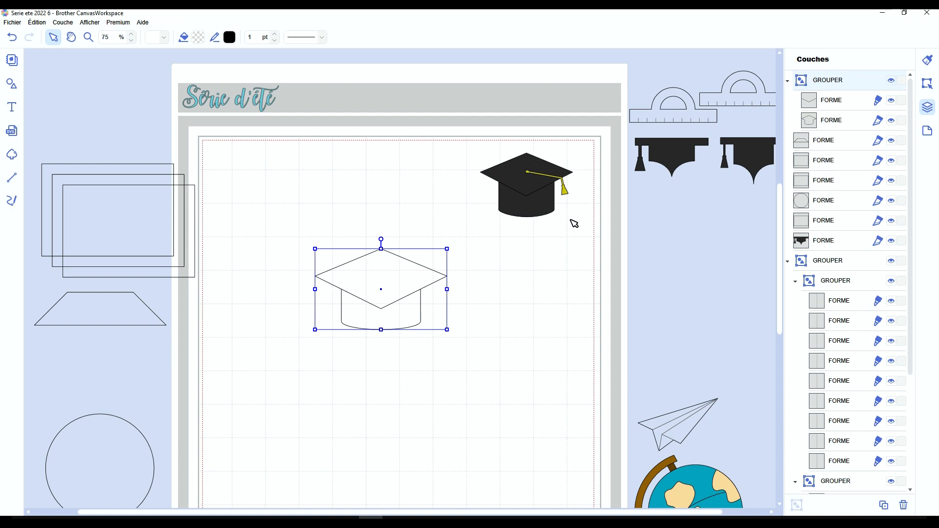
drag(139, 458, 394, 270)
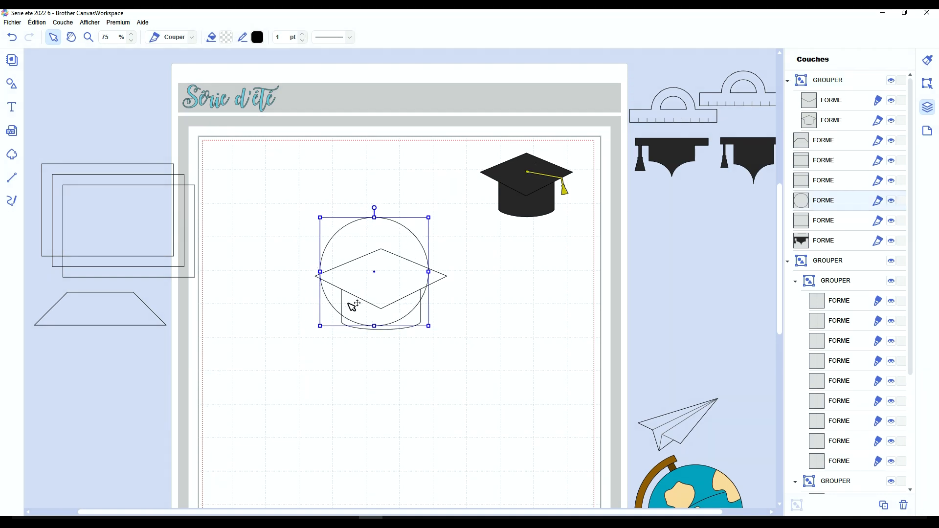
scroll(352, 305, up, 4)
drag(344, 135, 417, 130)
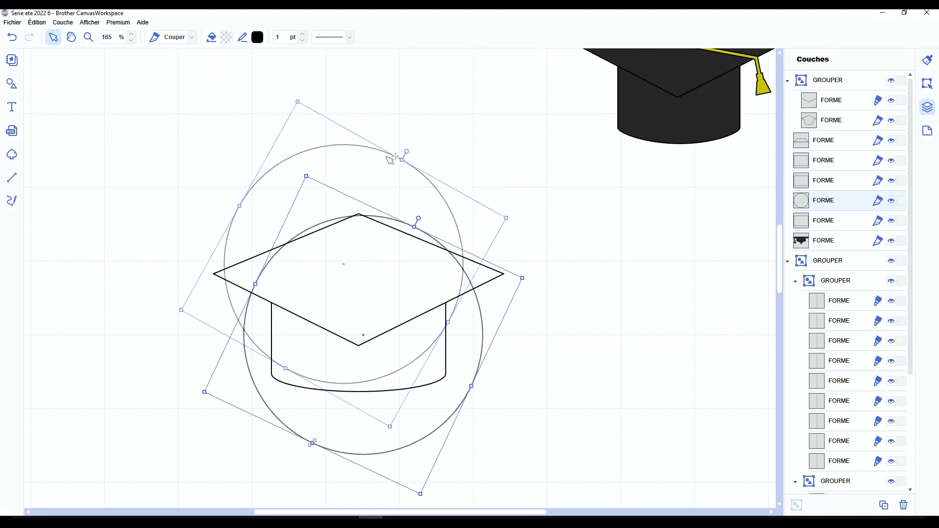
drag(312, 443, 372, 336)
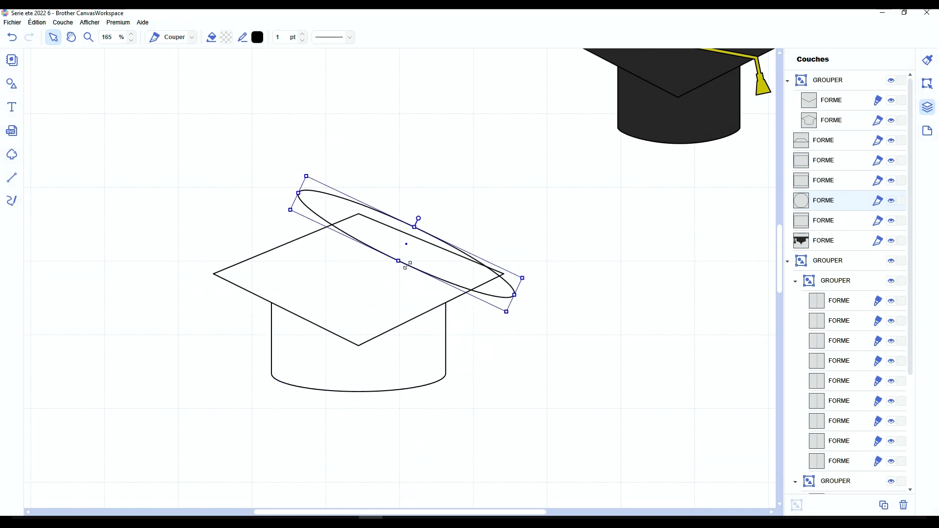
key(ctrl+z)
key(ctrl+z)
drag(492, 307, 370, 268)
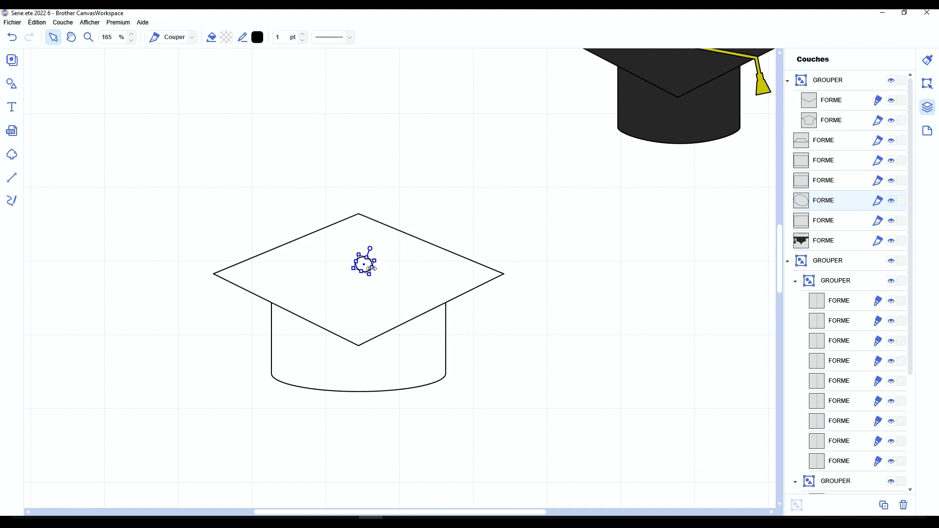
click(342, 283)
Step: Collapse the cap group and move it below the five loose shapes in the layer order
scroll(332, 269, up, 5)
click(787, 80)
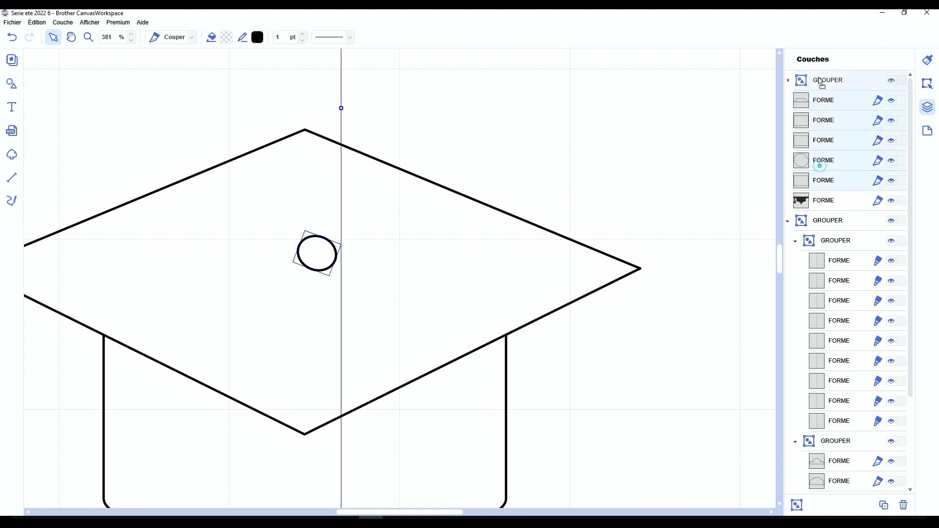
drag(824, 78, 826, 176)
Step: Try reshaping the small oval by moving a point on its outline
click(313, 264)
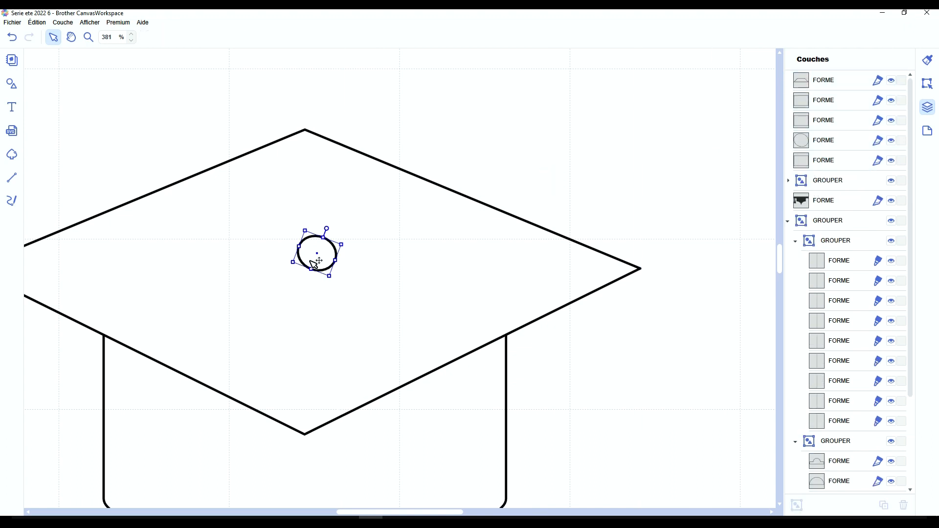
double_click(313, 264)
drag(328, 239, 279, 228)
key(Escape)
key(ctrl+z)
key(ctrl+z)
click(324, 257)
key(ctrl+y)
Step: Reshape the small oval into a flattened, slanted button suited to the diamond's perspective
click(321, 261)
double_click(322, 248)
click(565, 171)
click(323, 247)
scroll(337, 250, down, 5)
click(435, 220)
click(341, 250)
double_click(340, 250)
scroll(303, 241, up, 10)
click(415, 272)
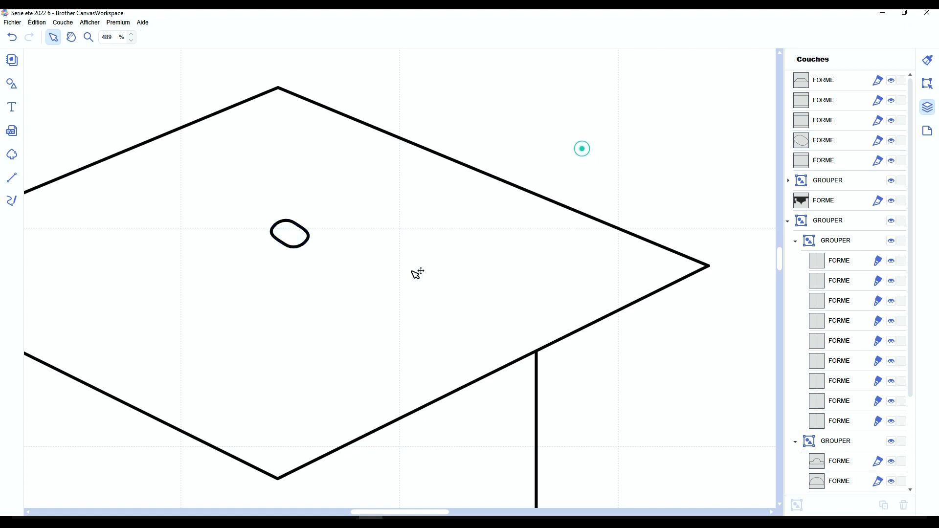
scroll(415, 273, down, 9)
click(335, 257)
click(553, 197)
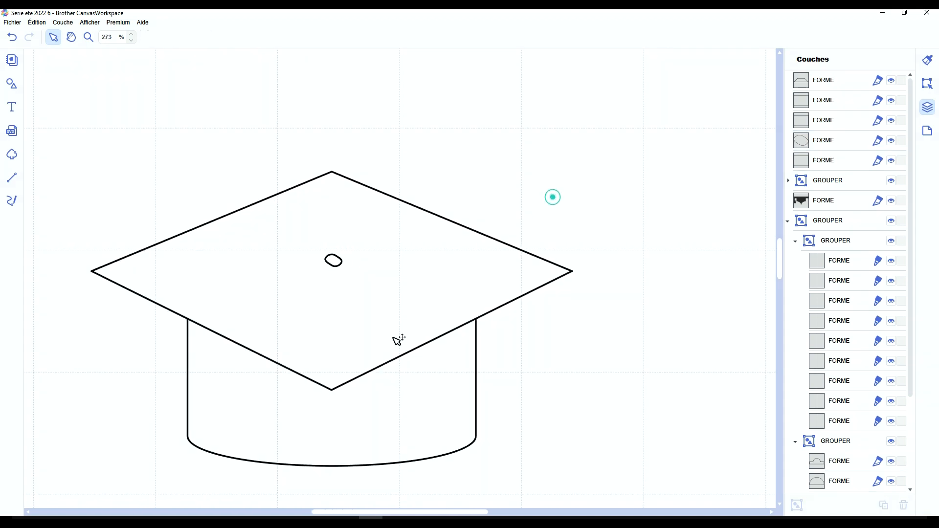
Step: Draw vertical and horizontal guide lines between the diamond's opposite corners
scroll(383, 345, down, 3)
key(l)
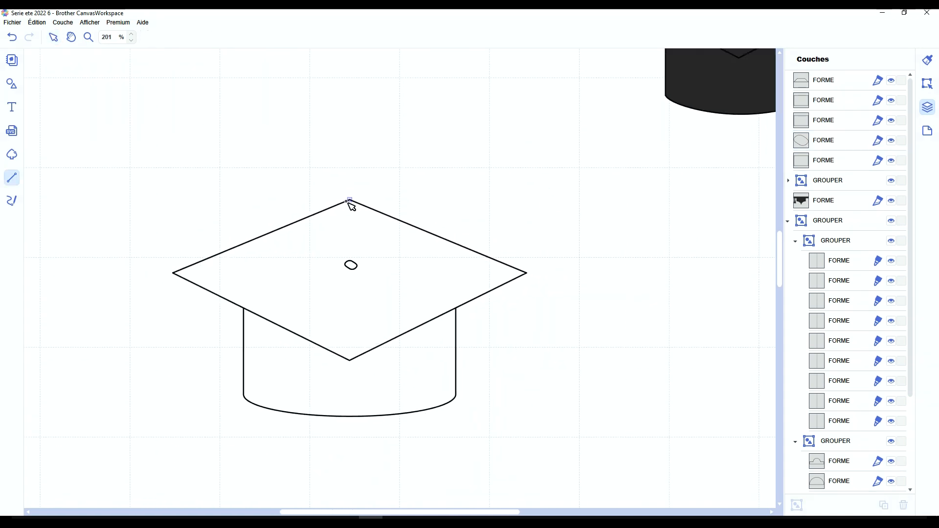
click(349, 201)
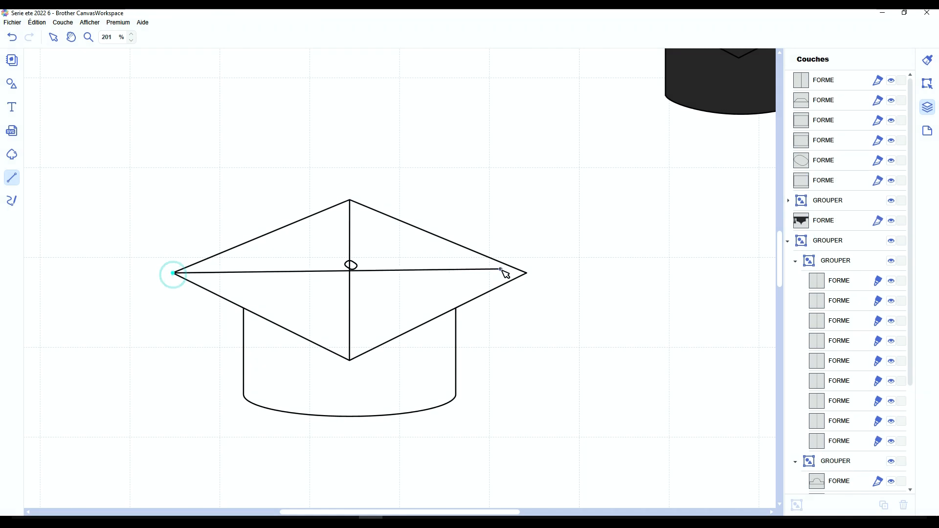
click(527, 274)
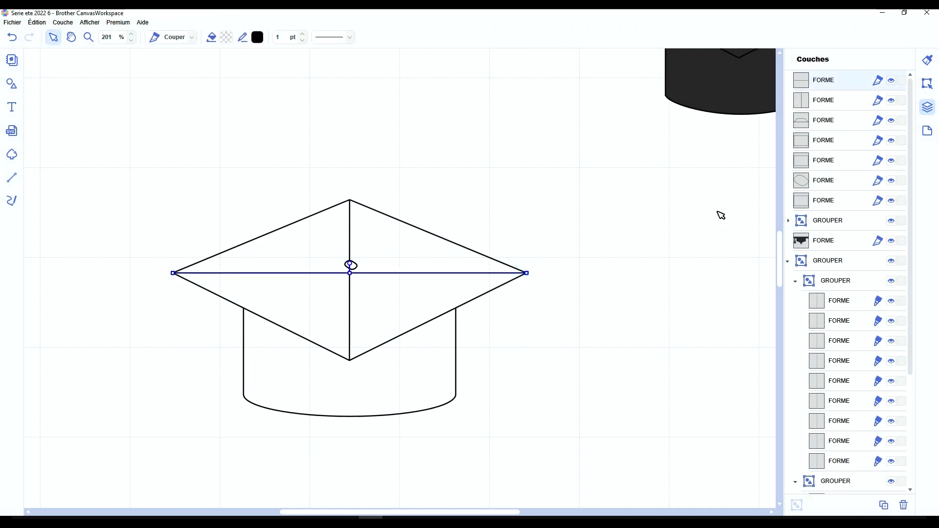
click(616, 219)
Step: Centre the small button on the crossing of the two guide lines and lock it
scroll(313, 373, up, 5)
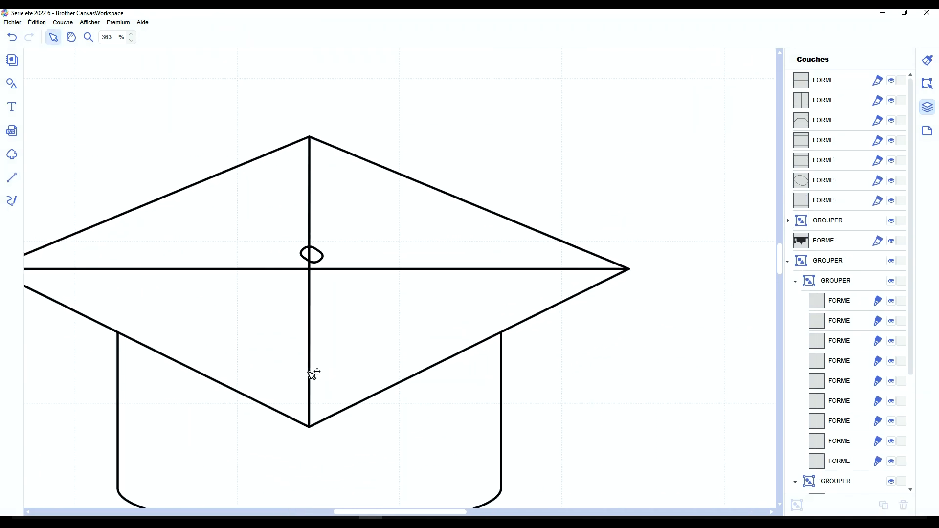
click(355, 265)
scroll(176, 315, up, 3)
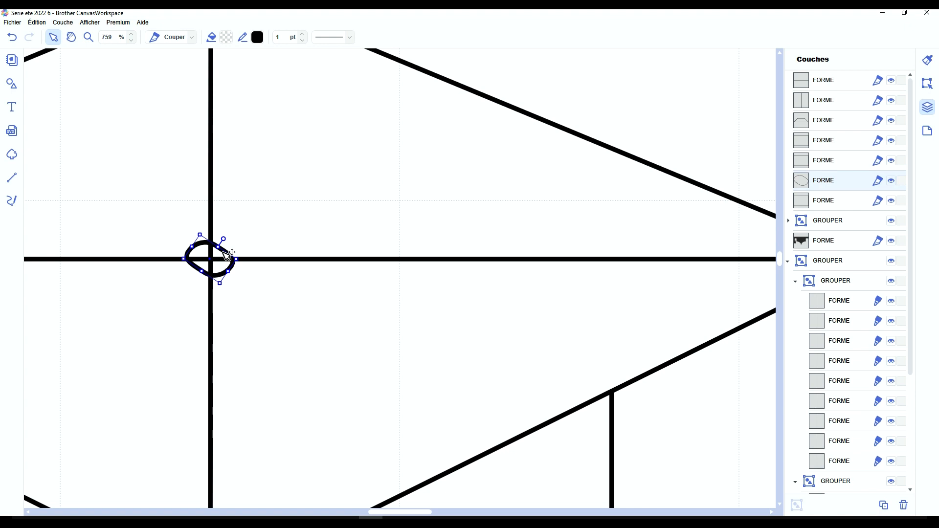
drag(220, 250, 220, 251)
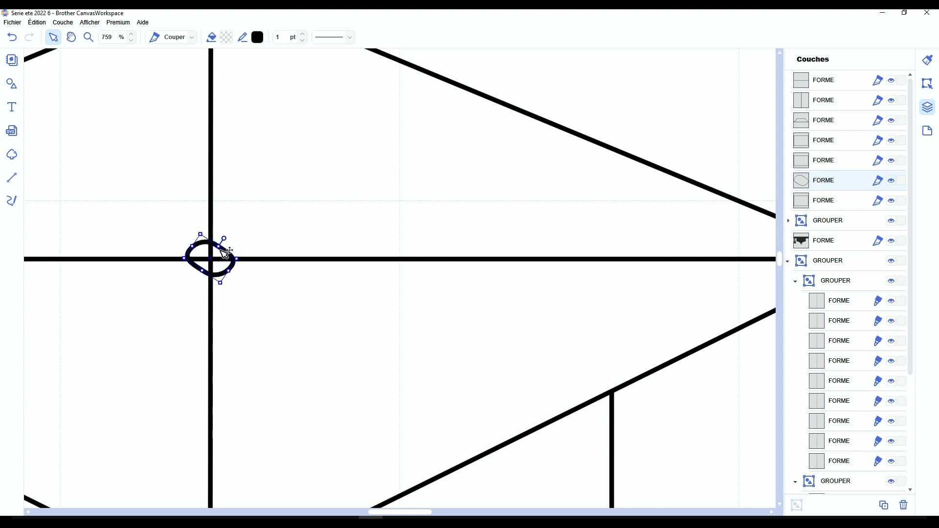
scroll(225, 253, down, 7)
click(901, 180)
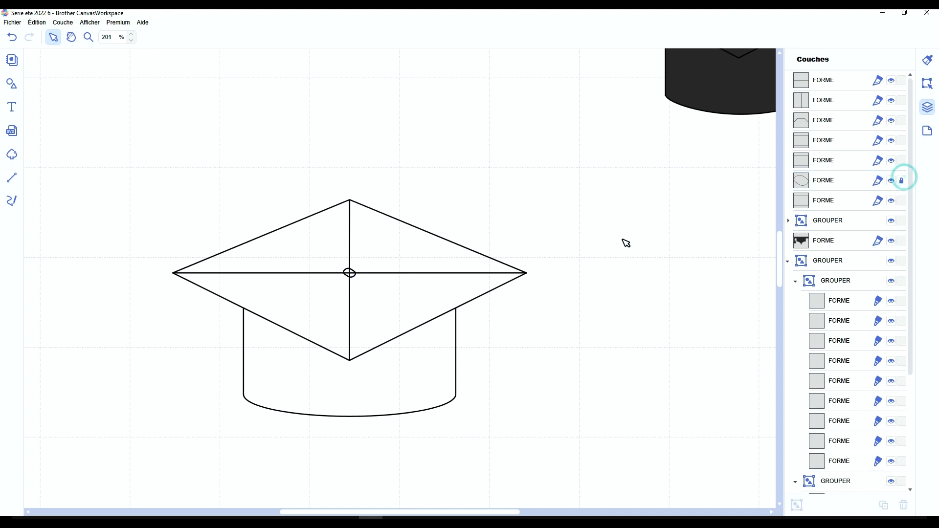
Step: Delete both guide lines and lock the cap group
click(816, 84)
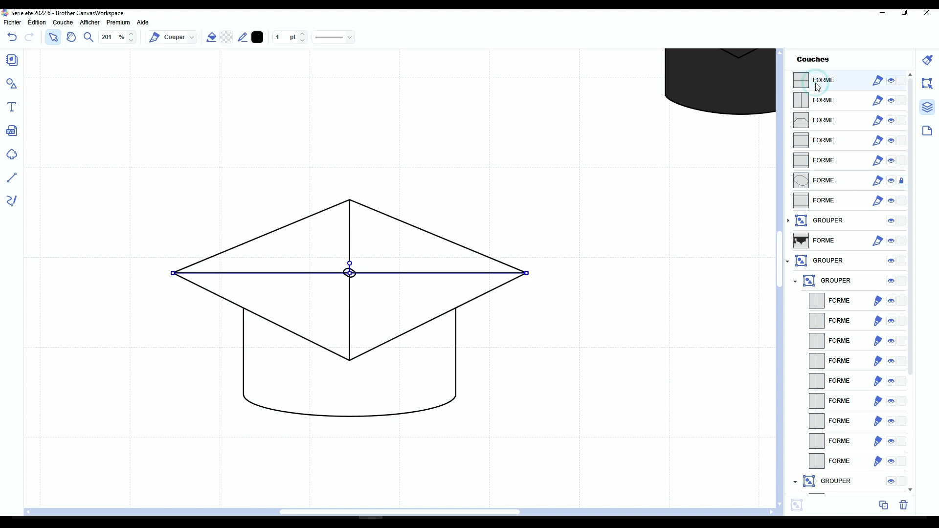
key(Delete)
click(816, 85)
key(Delete)
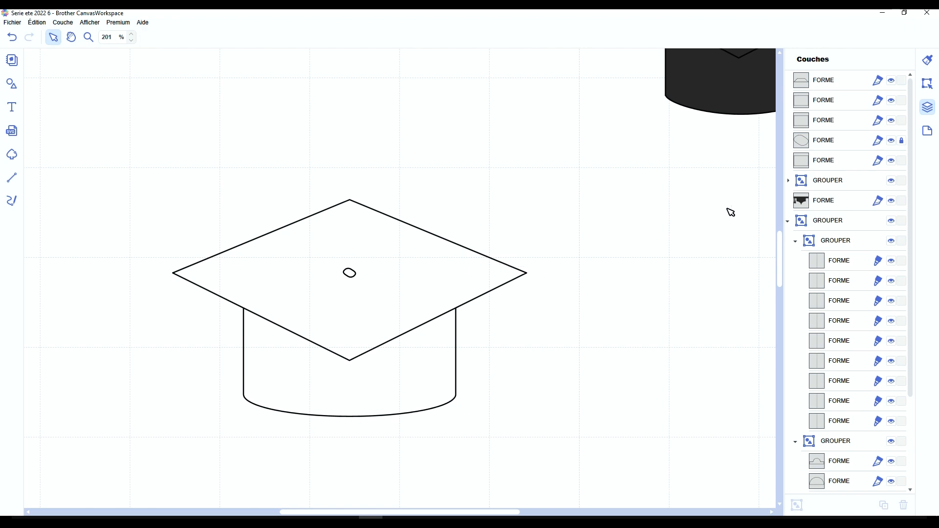
click(902, 181)
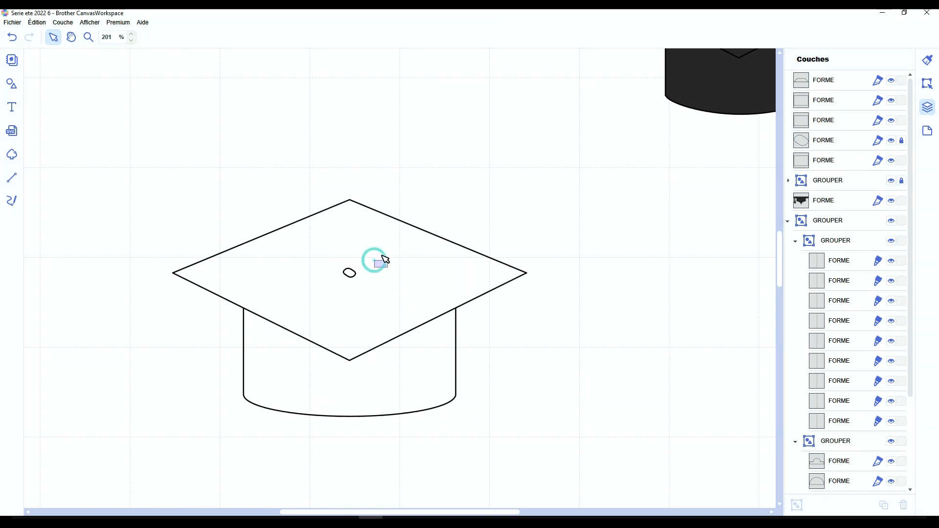
Step: Move the three rectangles and the trapezoid from beside the mat onto the work area around the cap
scroll(398, 340, down, 3)
scroll(399, 342, down, 3)
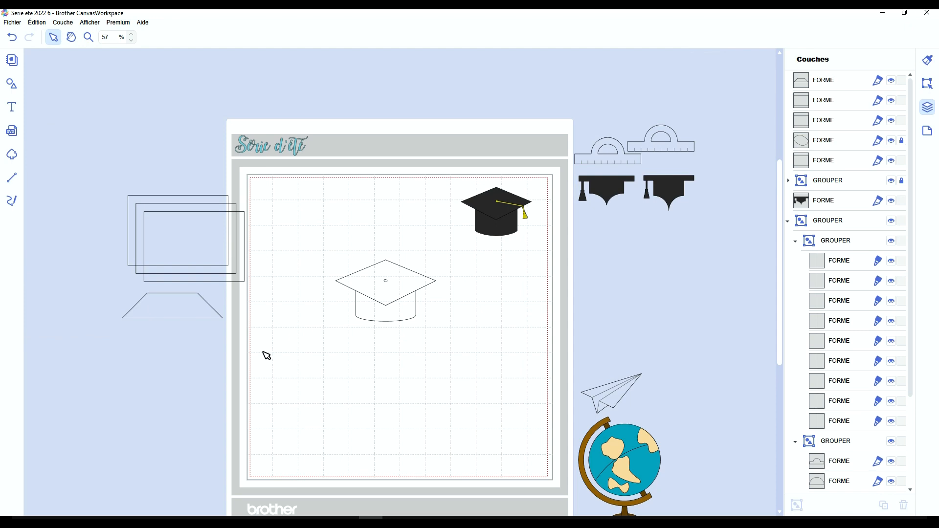
scroll(263, 351, up, 3)
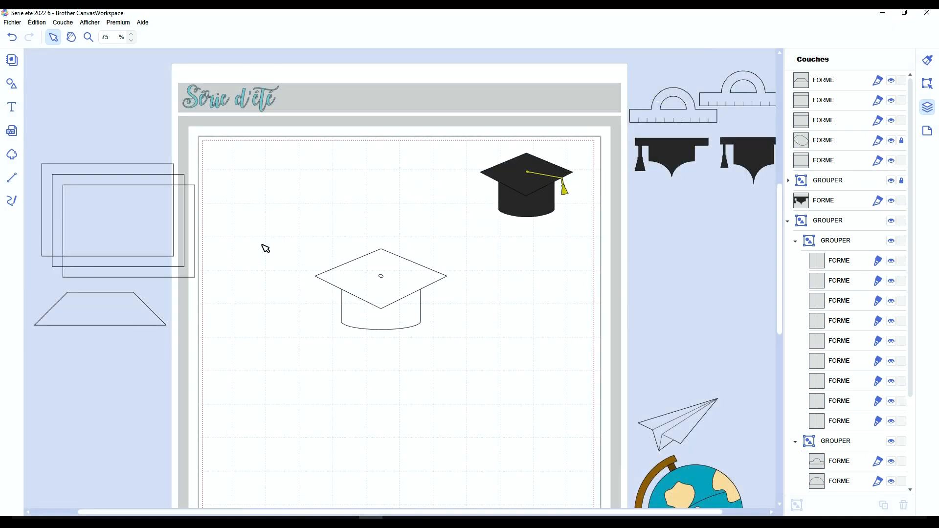
drag(142, 243, 454, 300)
drag(123, 213, 307, 194)
drag(115, 195, 267, 178)
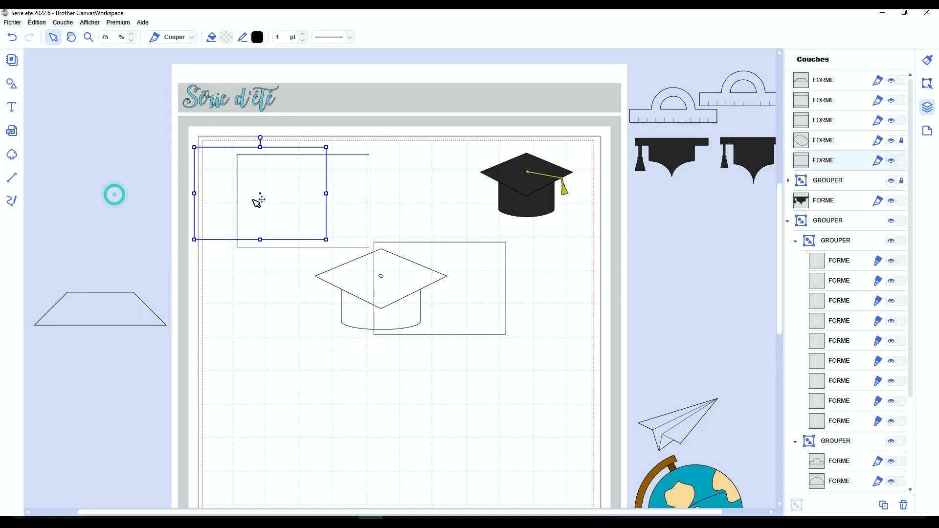
drag(116, 308, 262, 240)
Step: Turn the rectangle over the cap into a strip 42.9 mm long and 2.1 mm high, with one end on the button
scroll(264, 352, up, 5)
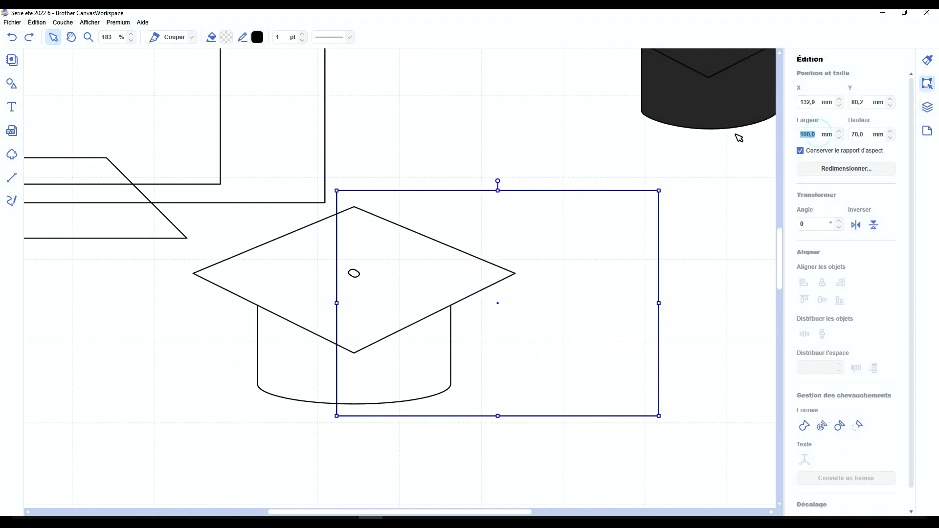
text(3)
key(Return)
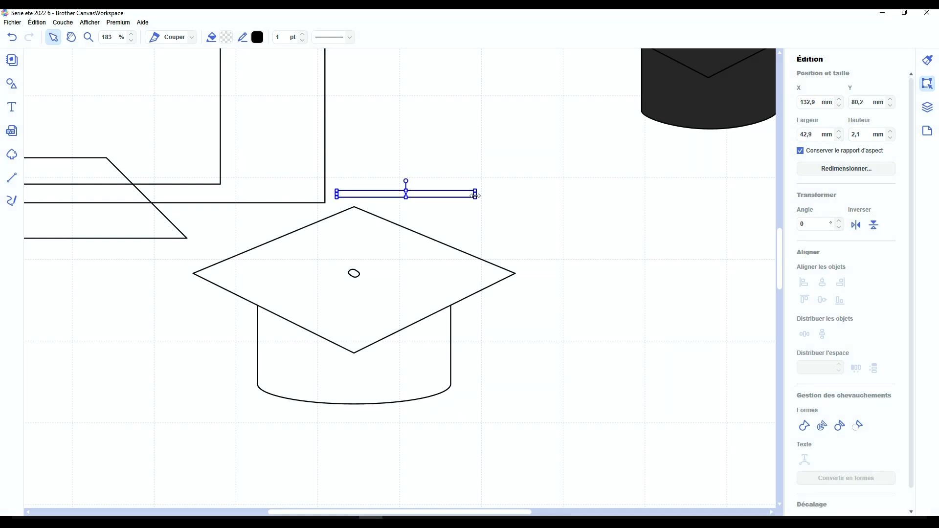
scroll(521, 249, down, 2)
scroll(518, 253, up, 2)
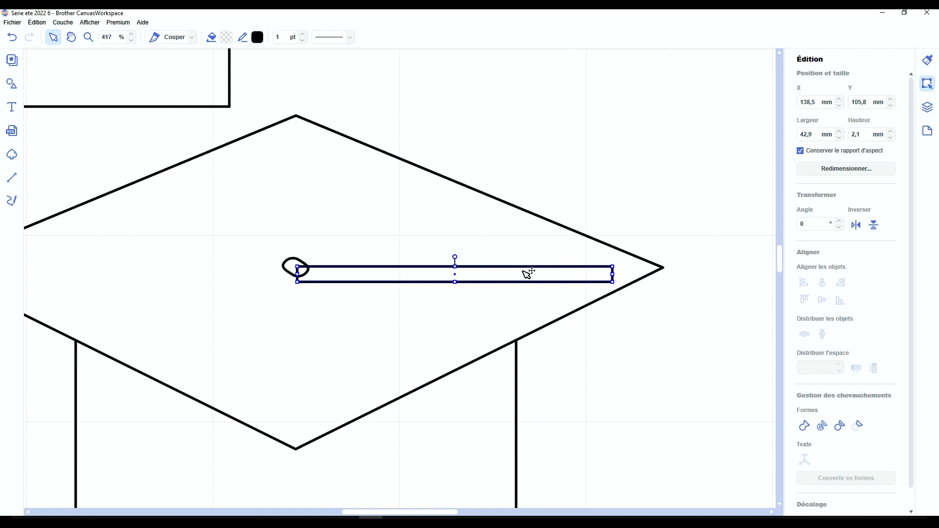
drag(524, 268, 522, 271)
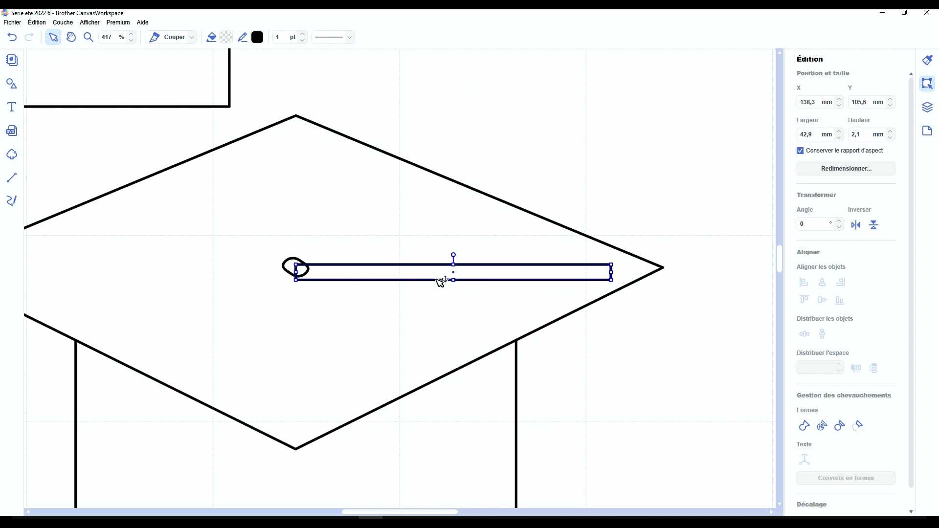
Step: Thin the strip to 1.1 mm, angle it at 13° and shorten it to about 35.4 mm, ending at the diamond's lower-right edge
drag(443, 279, 412, 297)
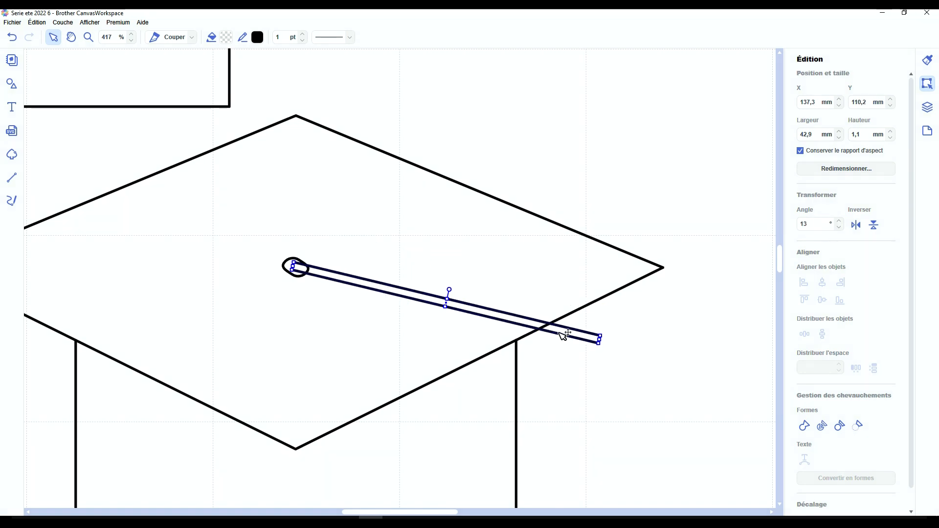
drag(597, 339, 549, 326)
click(583, 340)
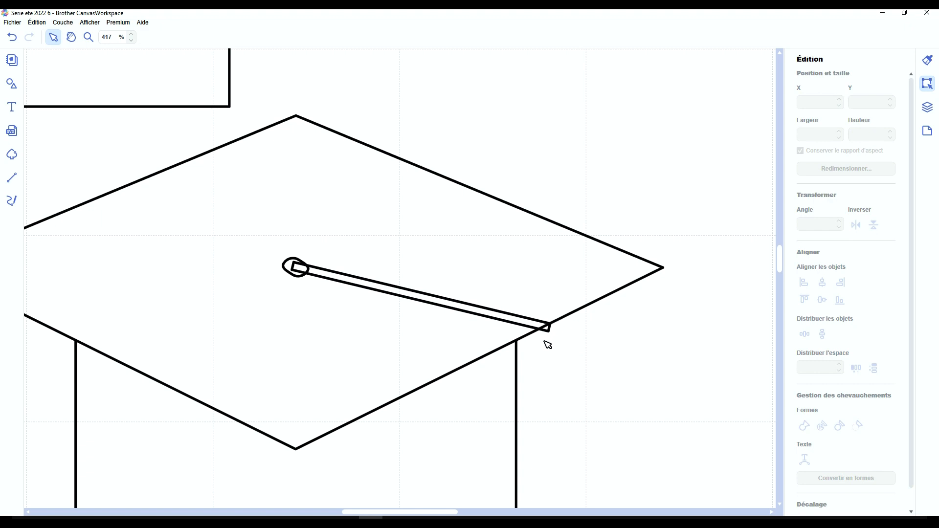
Step: Move a second 100 × 70 mm rectangle over the cap and delete it
drag(279, 147, 676, 454)
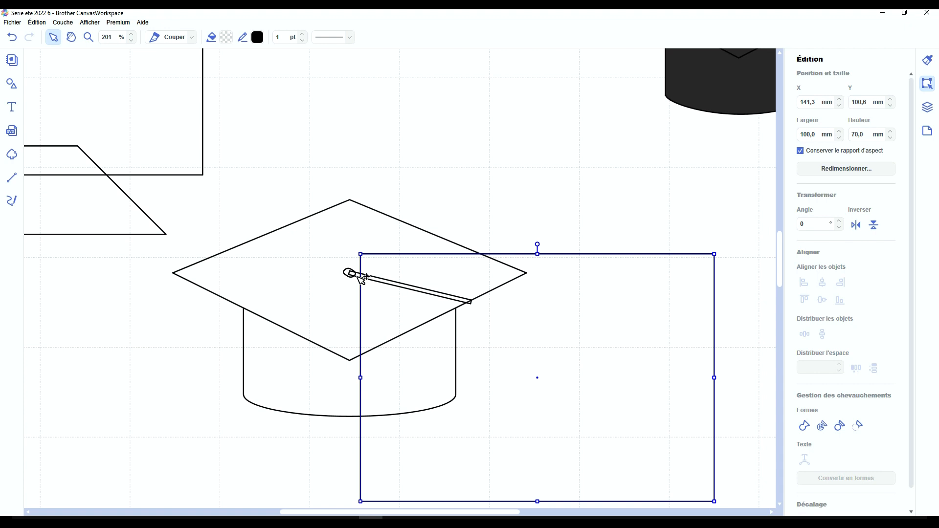
double_click(593, 344)
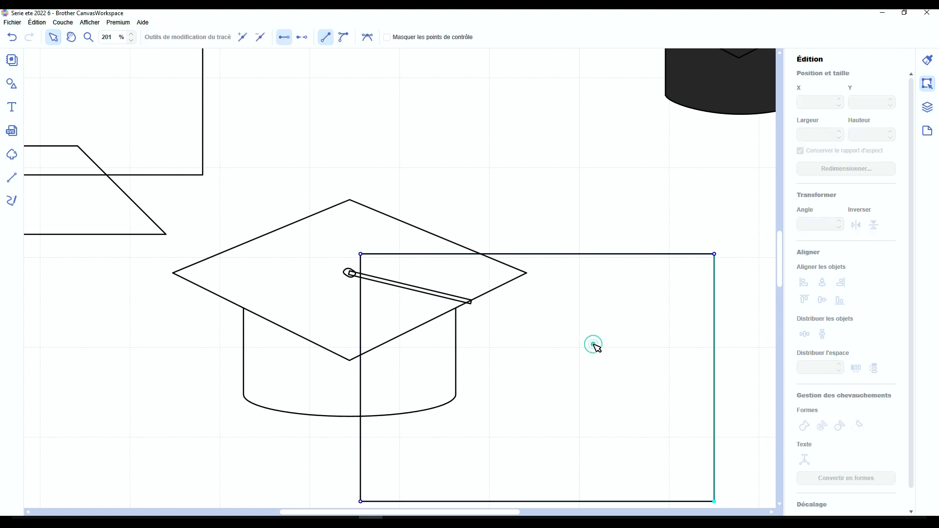
key(Escape)
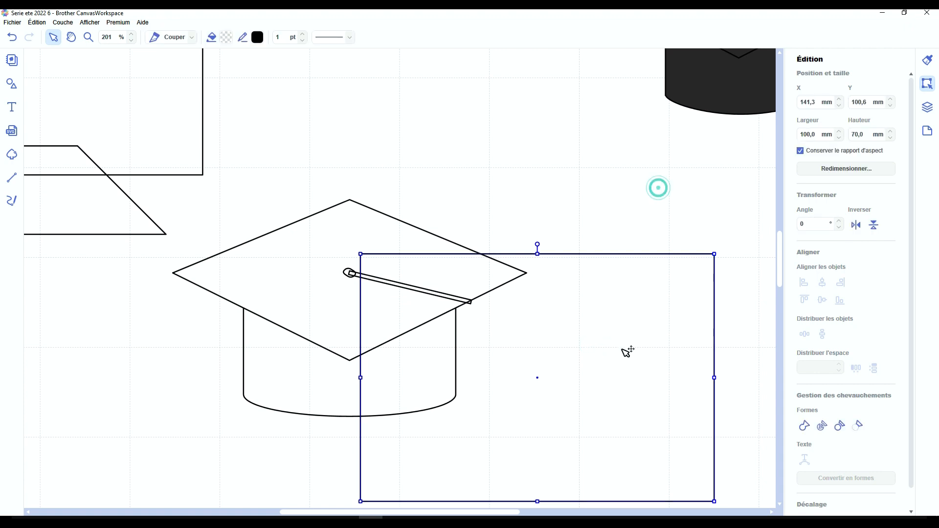
key(Delete)
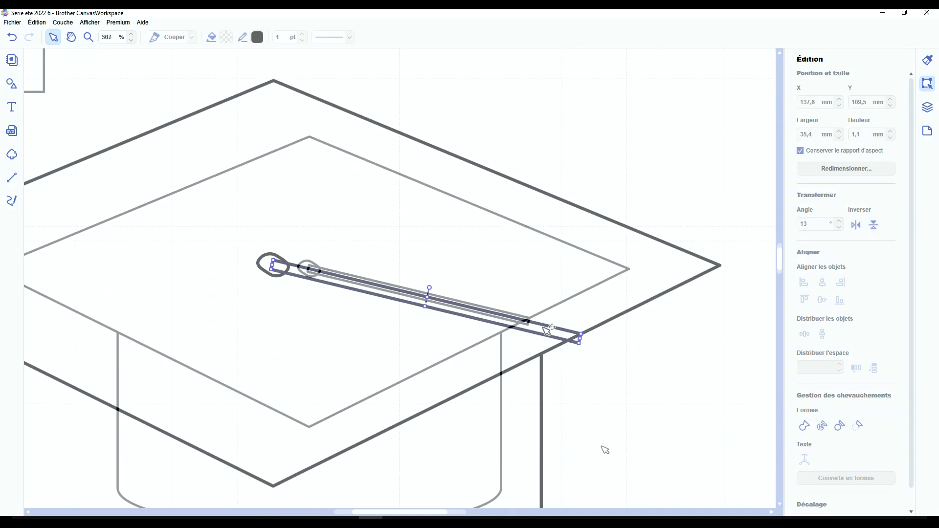
Step: Duplicate the cord strip, rotate the copy to 90°, hang it from the cord's outer end and shorten it to about 8.9 mm
key(ctrl+c)
key(ctrl+v)
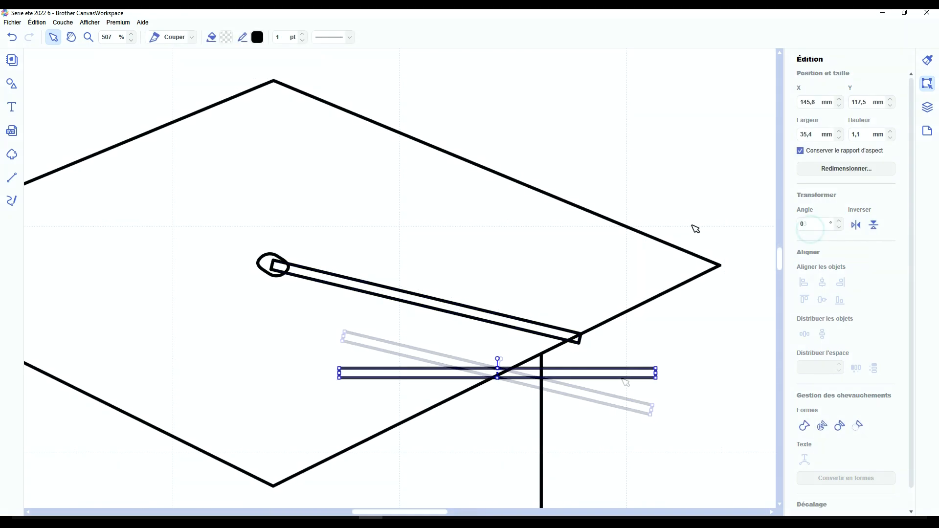
text(90)
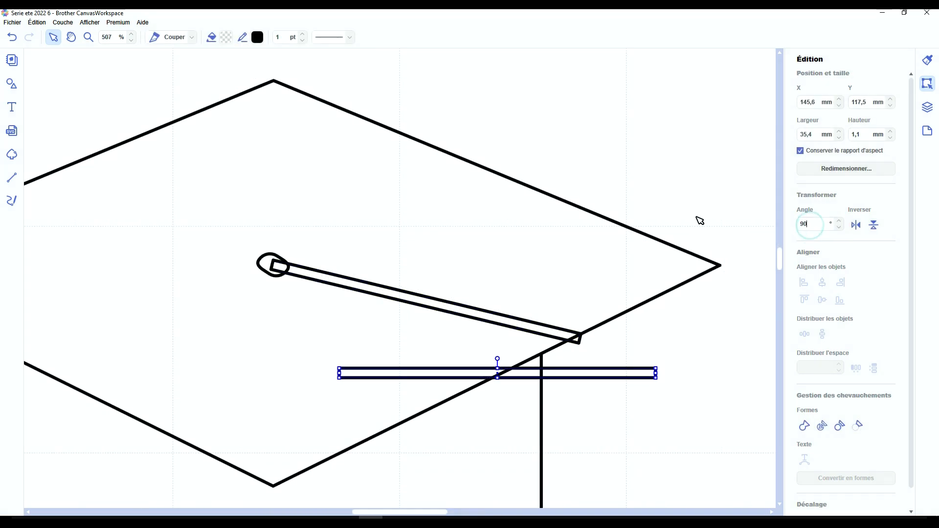
key(Return)
scroll(526, 353, down, 3)
drag(498, 100, 577, 225)
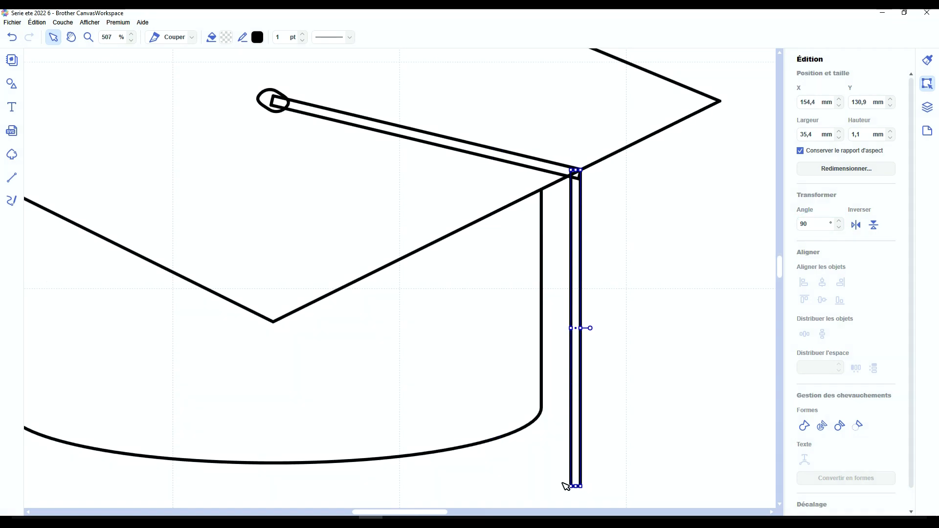
drag(577, 488, 585, 250)
Step: Shrink a rectangle to a small square slightly wider than the cord and place it over the vertical strip's lower end
scroll(585, 339, down, 5)
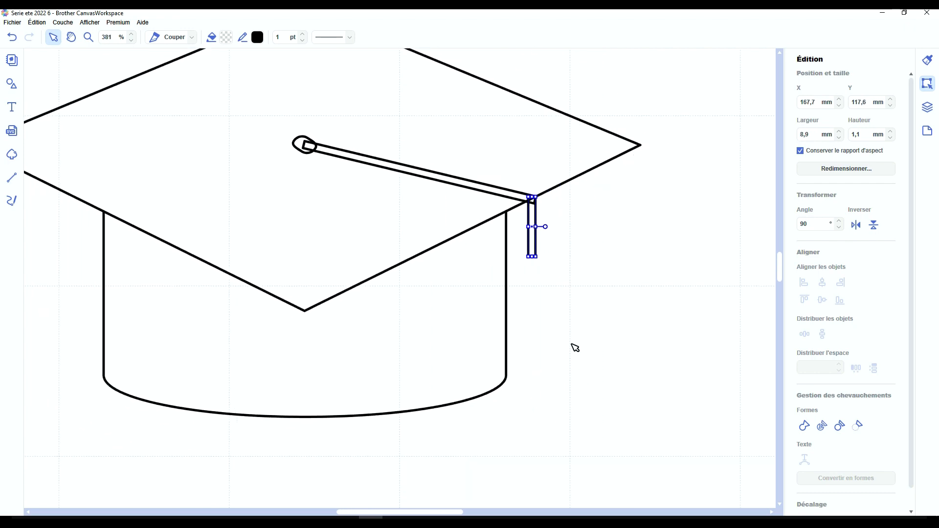
drag(501, 310, 611, 444)
drag(137, 154, 319, 417)
scroll(557, 406, up, 5)
drag(455, 300, 670, 443)
drag(716, 476, 582, 325)
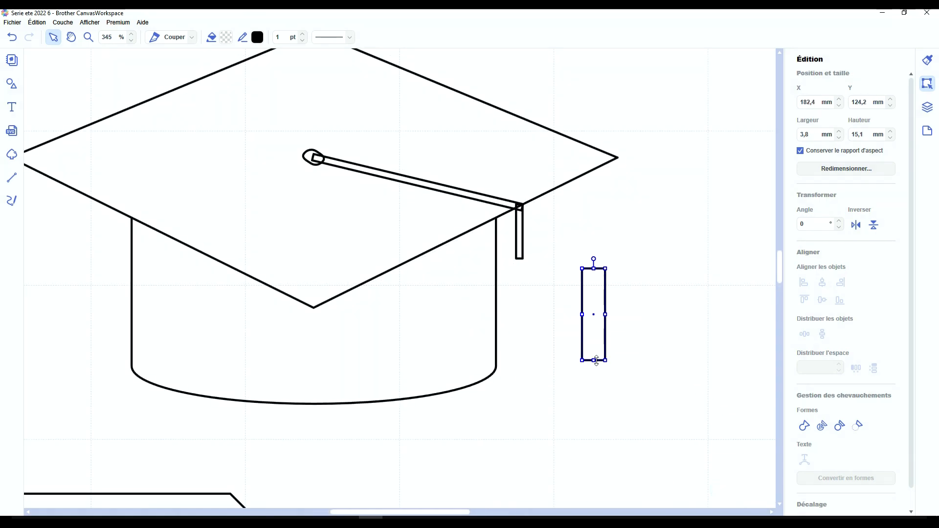
drag(596, 362, 616, 288)
Step: Turn off the trapezoid's aspect ratio lock, reduce it to about 7.5 mm wide and place it just under the small square
click(800, 150)
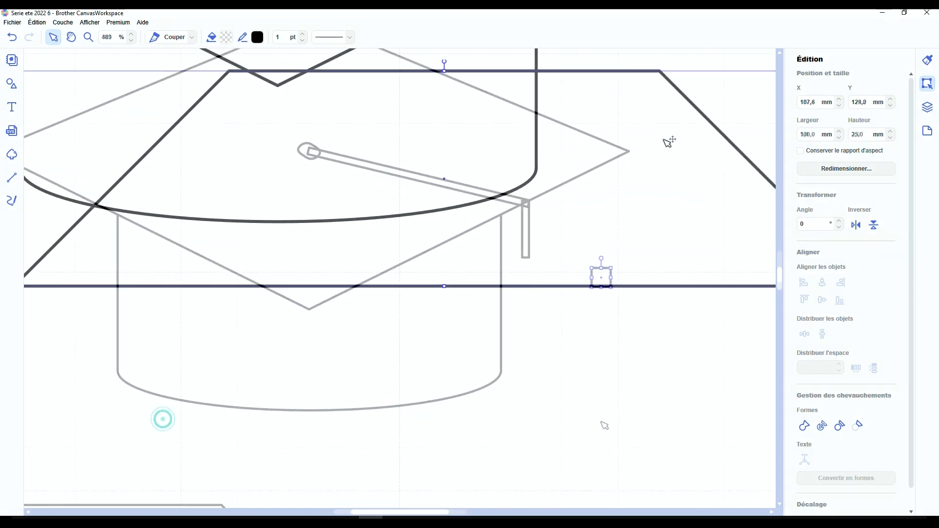
scroll(425, 404, down, 3)
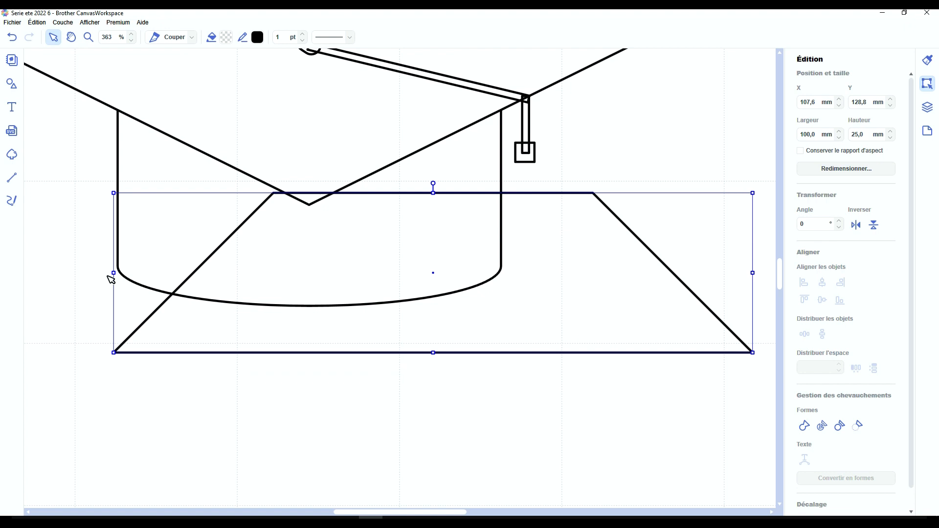
drag(114, 271, 645, 273)
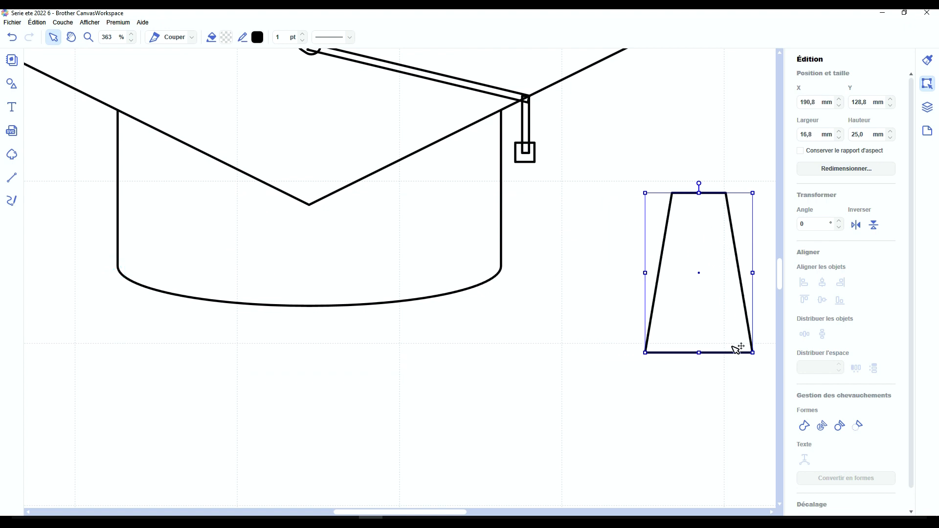
drag(755, 352, 665, 221)
scroll(669, 241, up, 3)
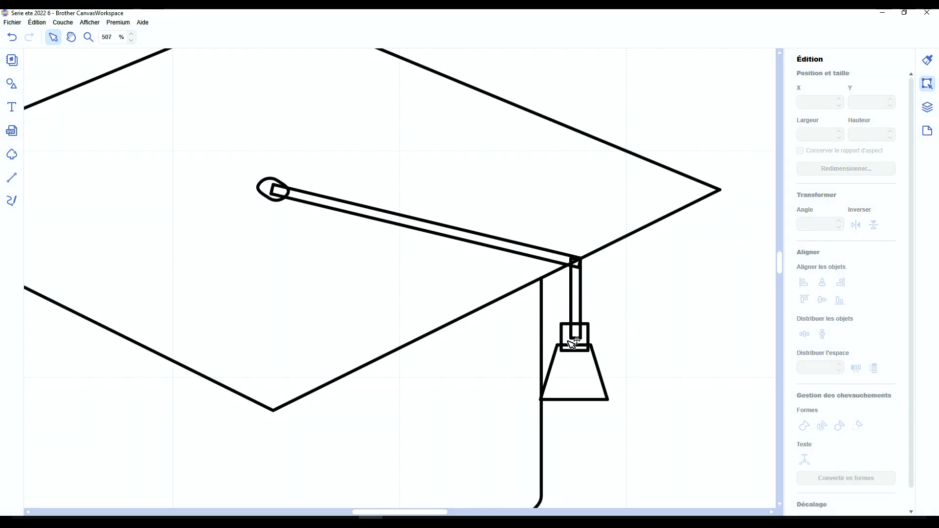
Step: Centre the vertical strip, square and trapezoid horizontally on each other, group them and move the tassel slightly outward from the cap
drag(617, 309, 580, 378)
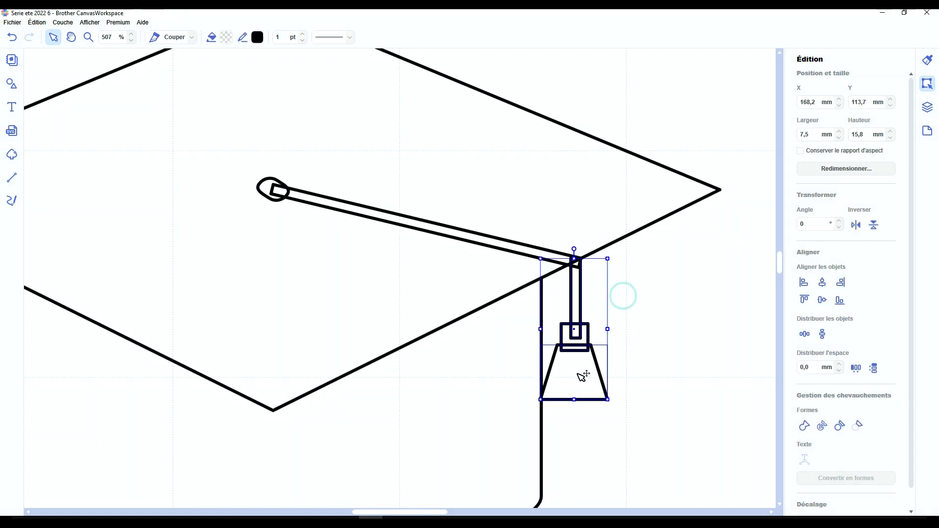
click(822, 284)
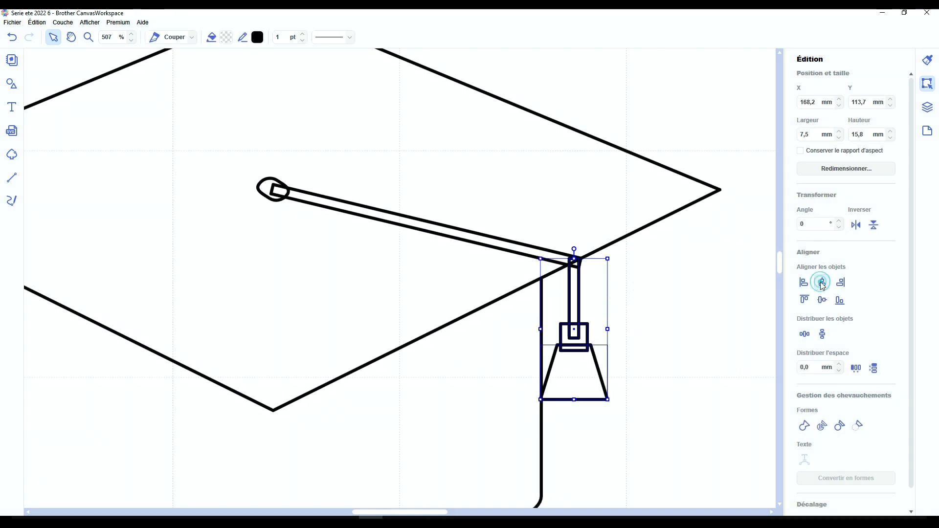
key(ctrl+g)
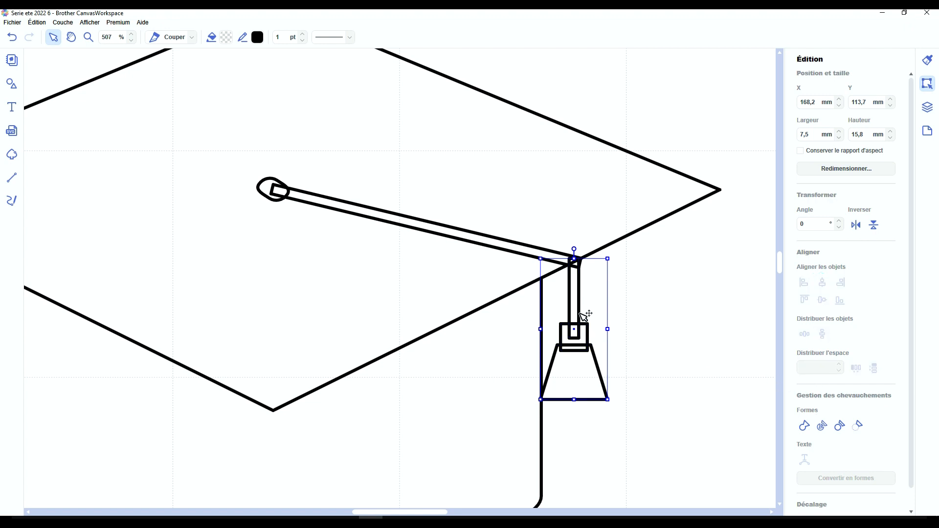
drag(576, 302, 589, 316)
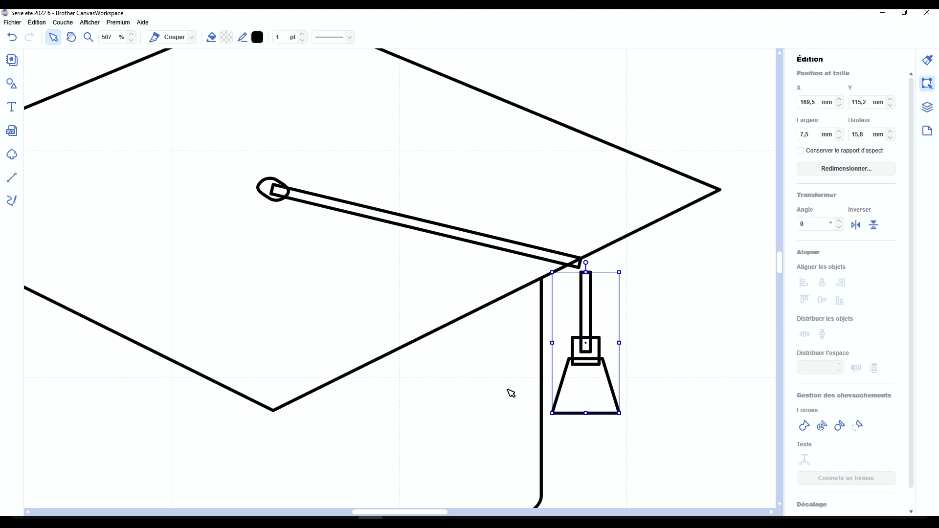
Step: Extend the angled cord to the tassel and raise the vertical strip's upper end until the two strips overlap
click(545, 255)
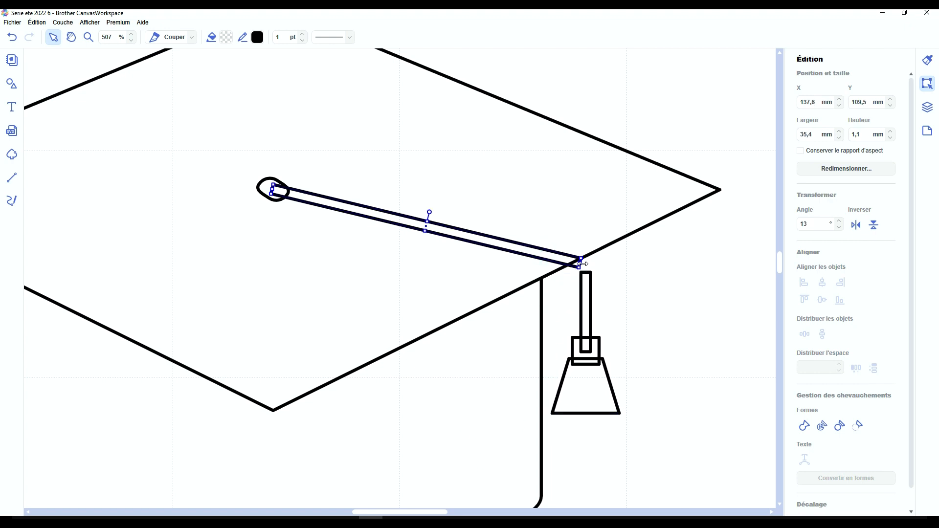
drag(591, 266, 593, 267)
click(589, 293)
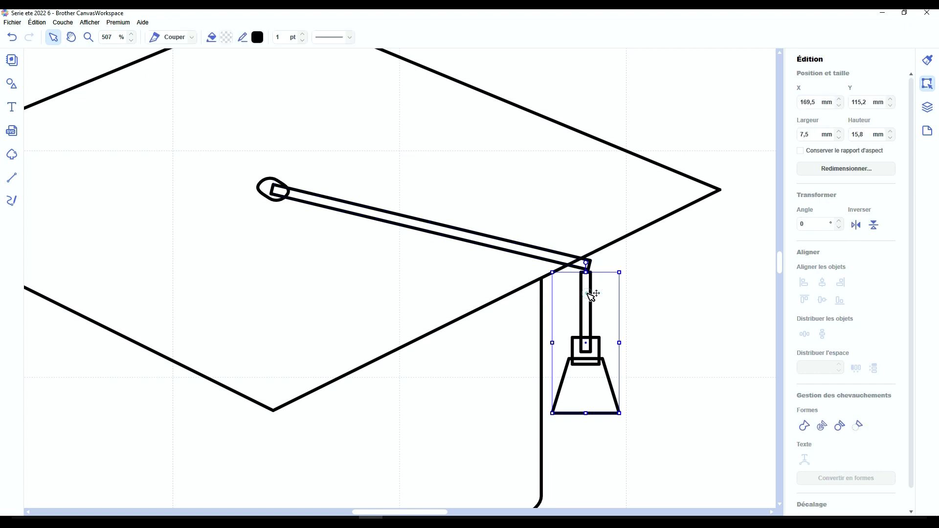
click(707, 323)
click(587, 313)
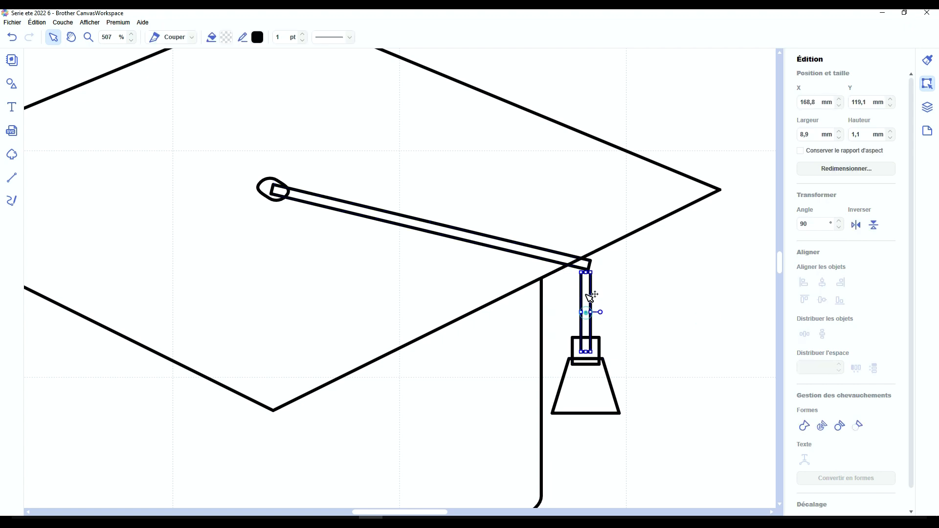
drag(587, 266, 585, 260)
click(632, 281)
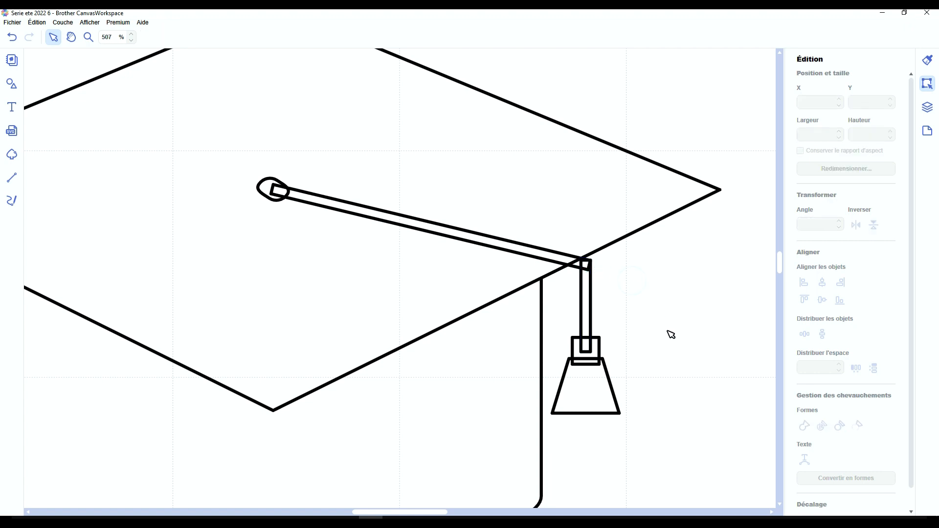
Step: Weld the angled cord, vertical strip, square and trapezoid into a single tassel shape
drag(666, 432, 555, 258)
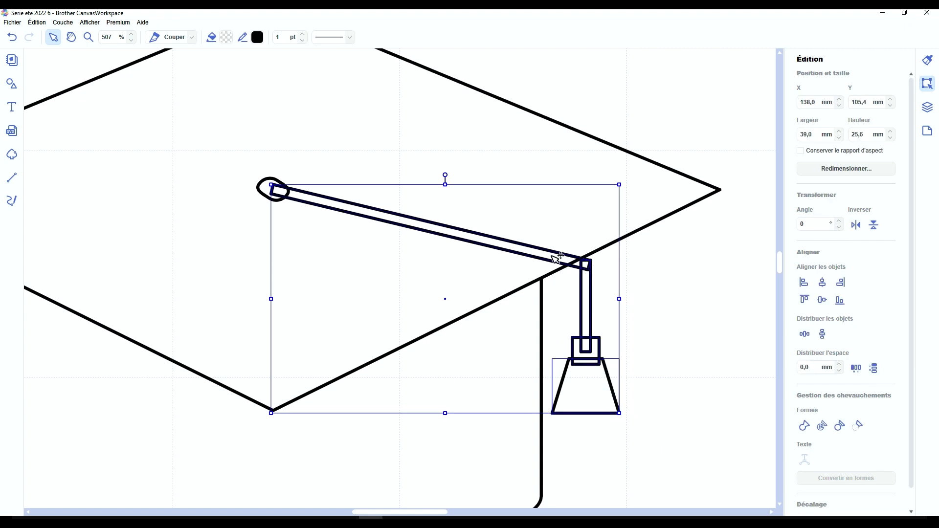
click(270, 189)
click(804, 425)
click(674, 384)
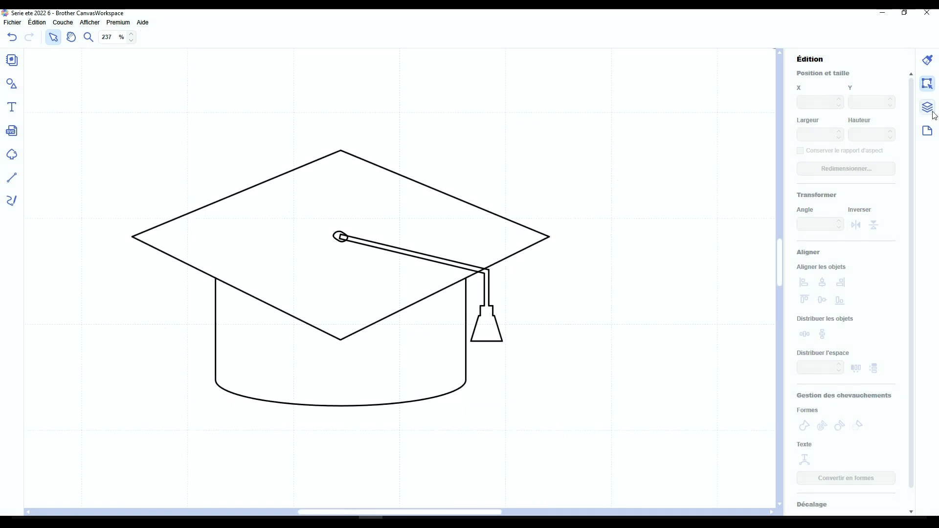
Step: Unlock the button and cap layers, and weld the button to the tassel cord
click(927, 107)
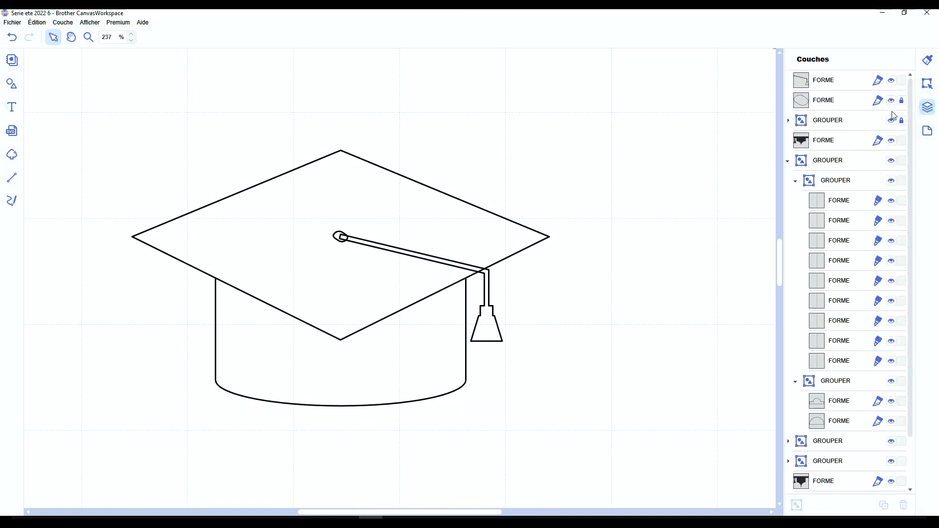
click(901, 100)
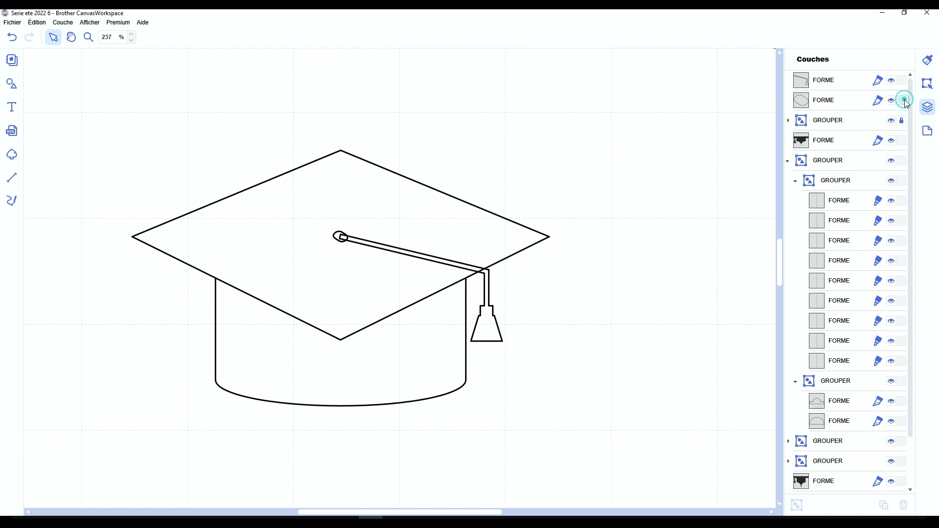
click(902, 121)
click(483, 290)
click(342, 238)
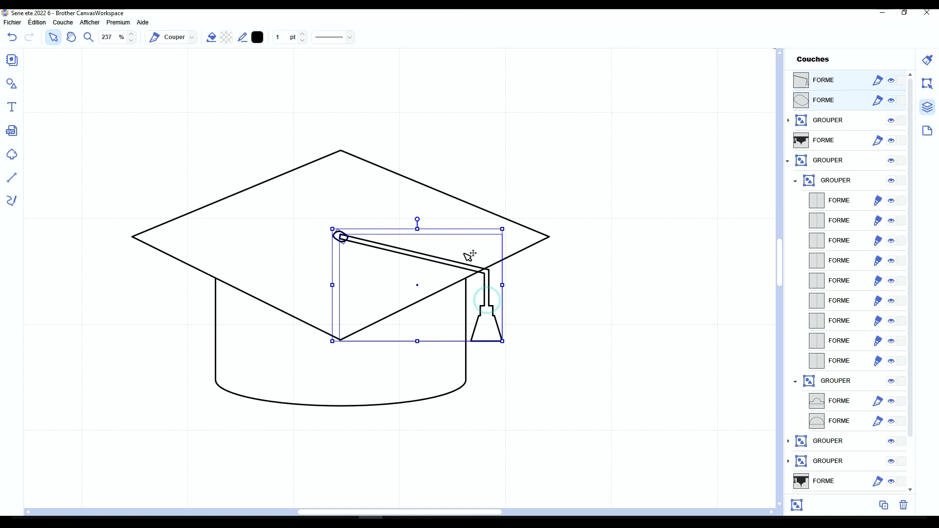
click(928, 83)
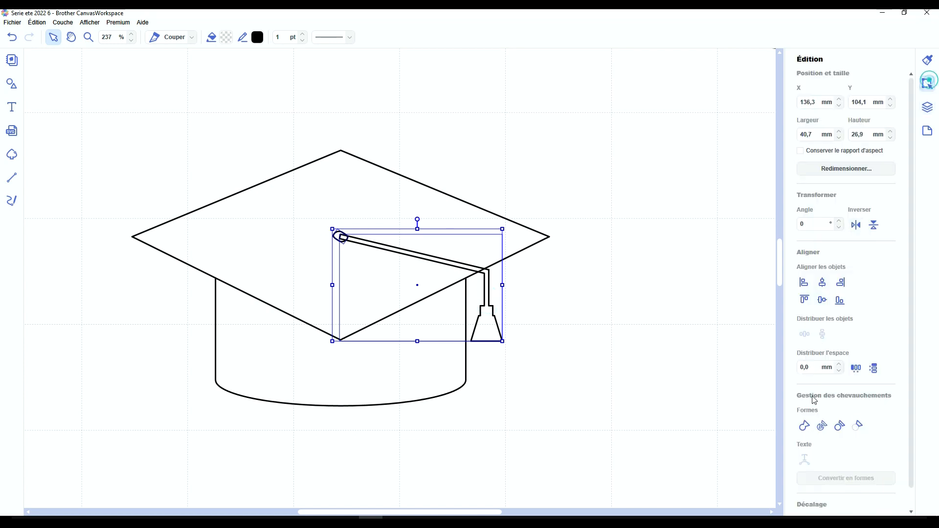
scroll(399, 277, down, 4)
Step: Fill the cap's diamond and base with dark grey #262626
click(339, 274)
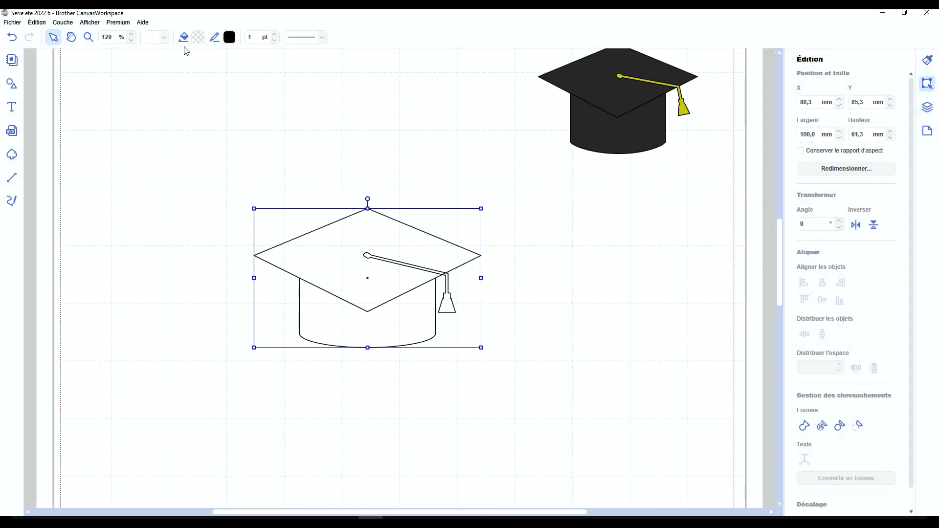
click(202, 40)
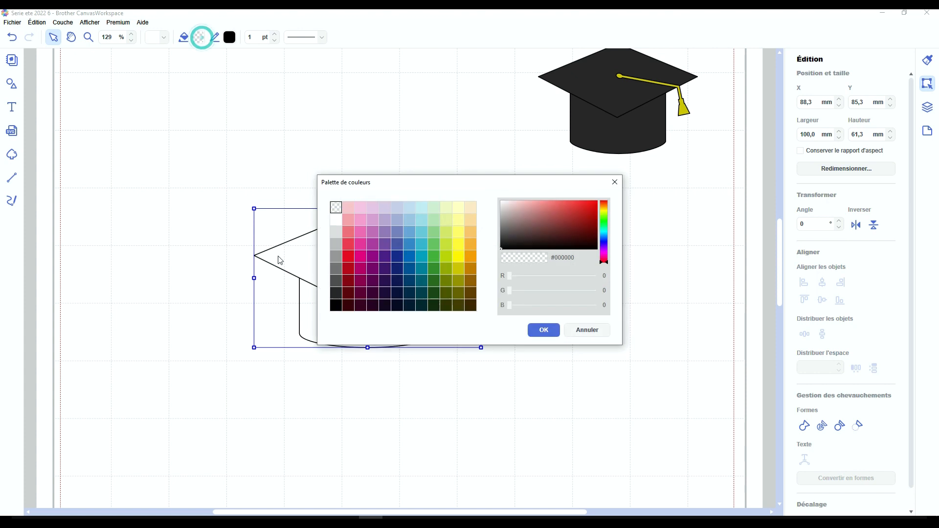
click(340, 280)
click(543, 330)
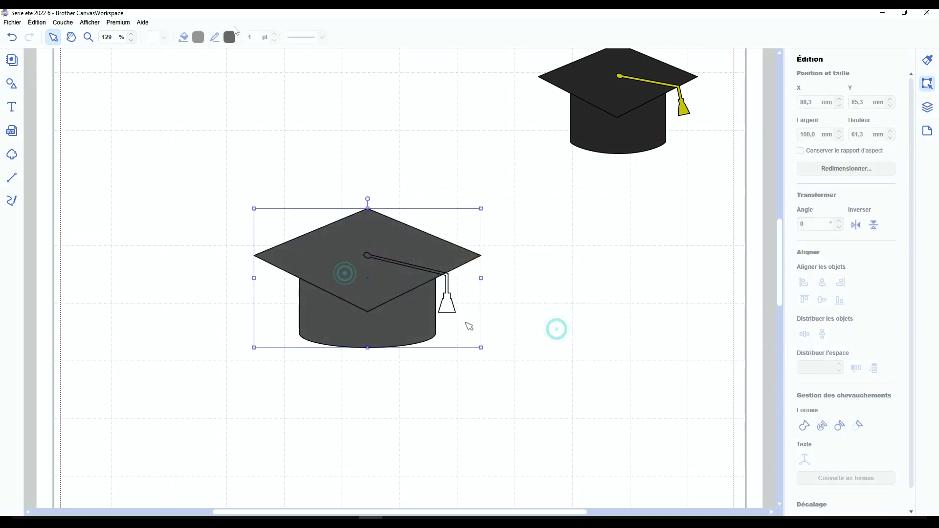
click(199, 39)
click(337, 292)
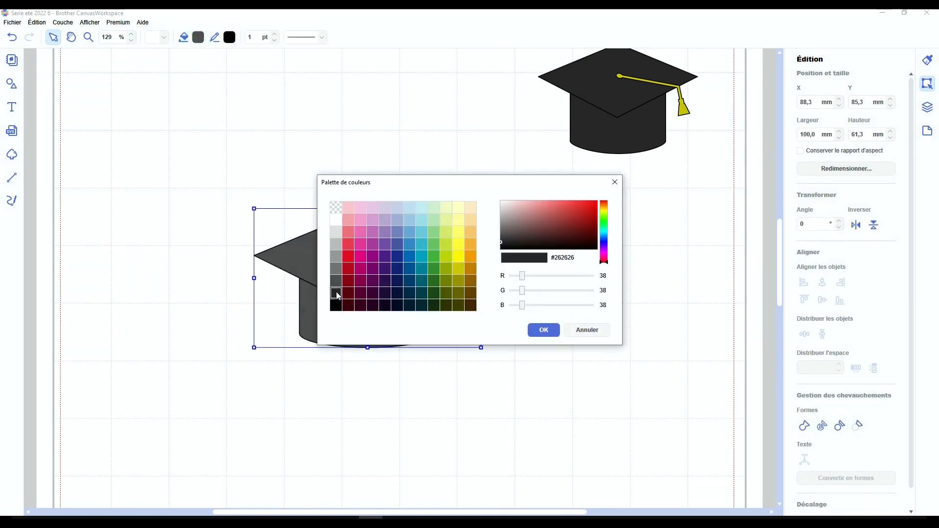
click(550, 331)
click(557, 334)
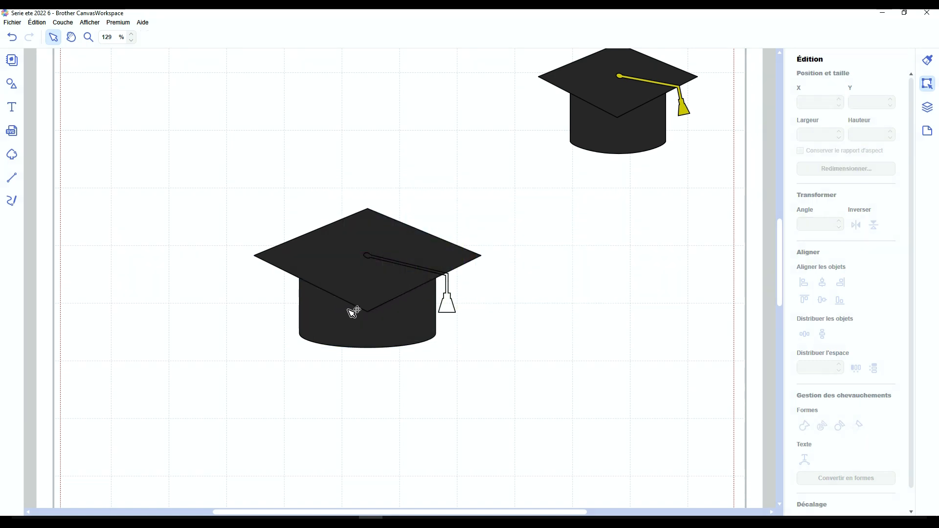
Step: Fill the button and tassel shape with yellow #CCC100
click(444, 299)
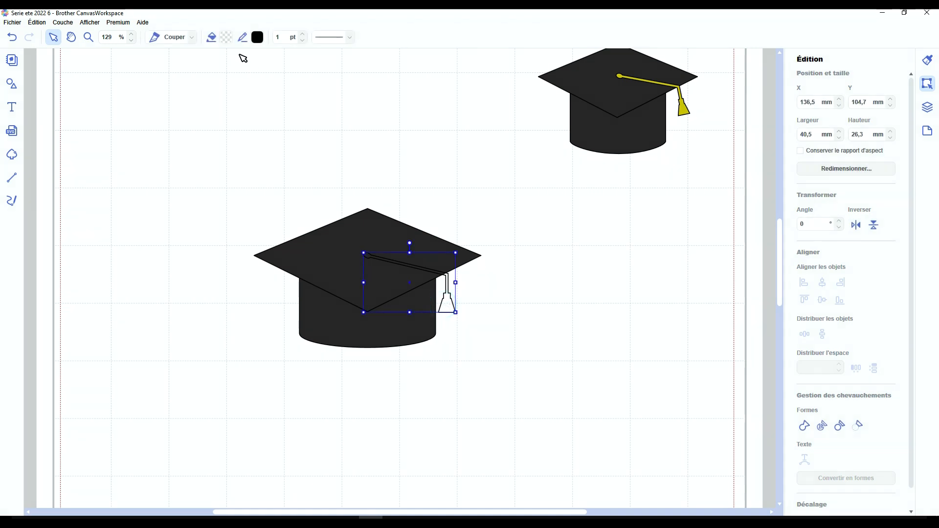
click(225, 37)
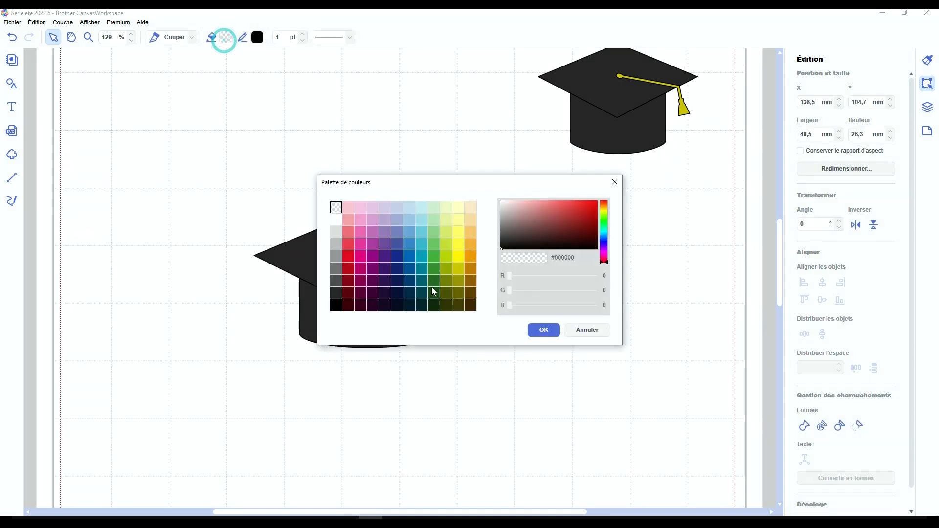
click(460, 270)
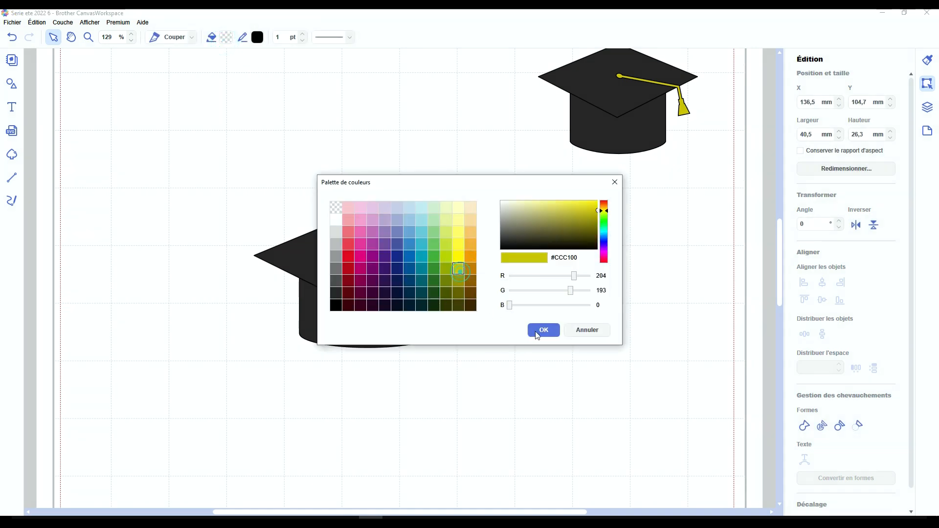
click(543, 331)
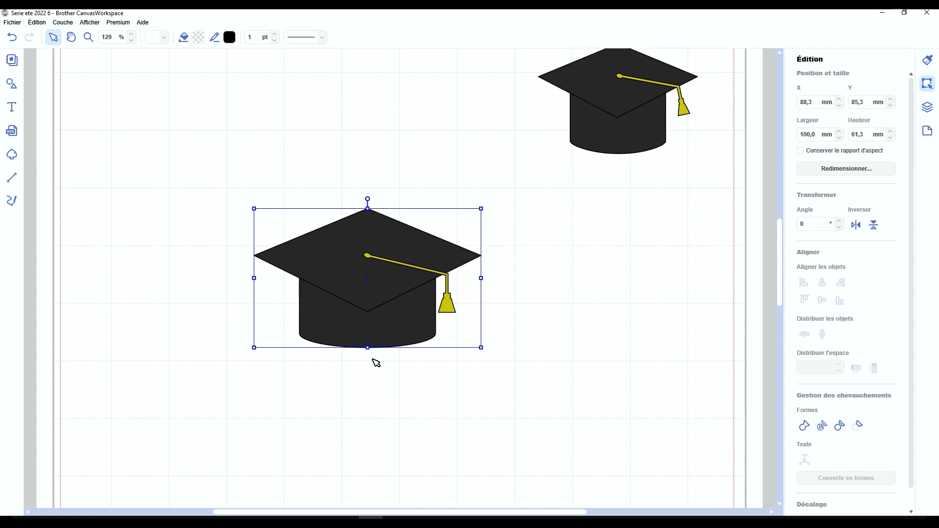
Step: Move the paper plane reference to the mat's upper-left corner and place a 75 × 100 mm triangle on the mat
scroll(373, 359, down, 4)
scroll(372, 359, up, 2)
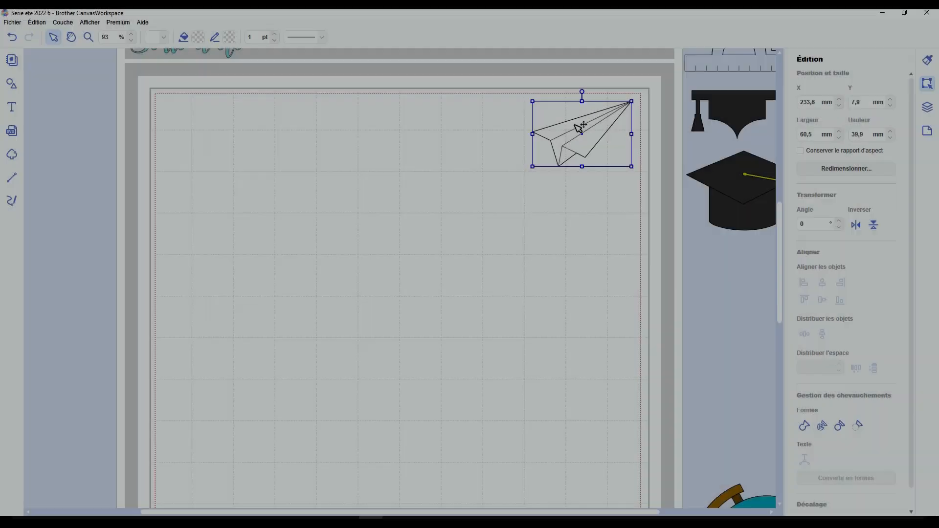
drag(577, 123, 211, 130)
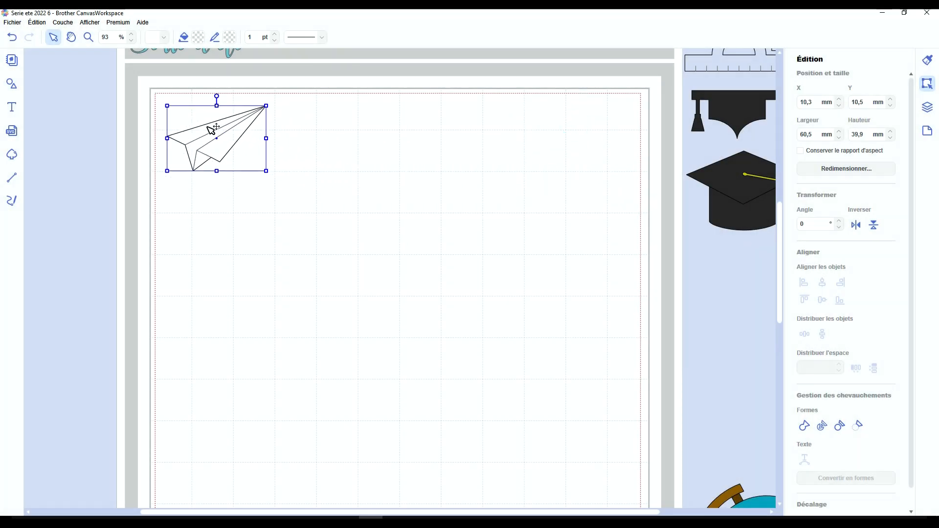
click(318, 205)
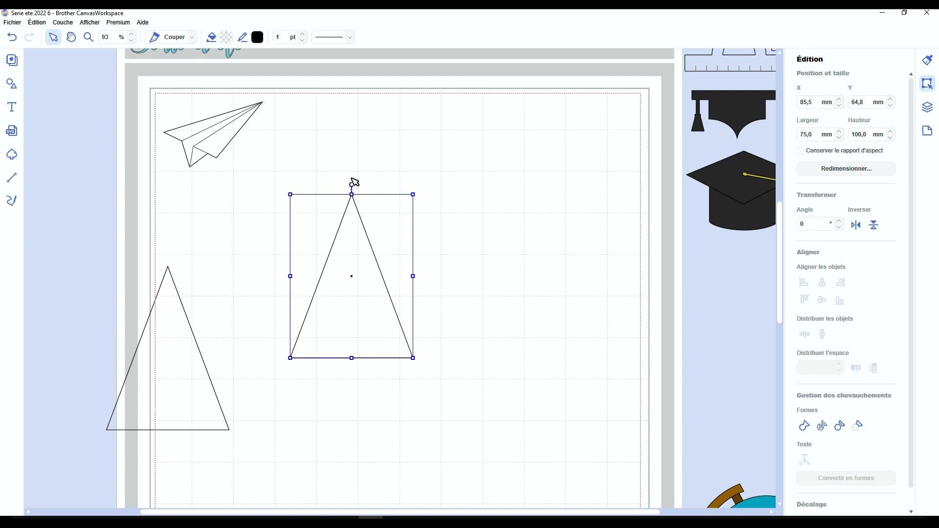
Step: Rotate the triangle on the mat to 45° and move its lower corner point up to form the plane's long wing
drag(354, 182, 435, 175)
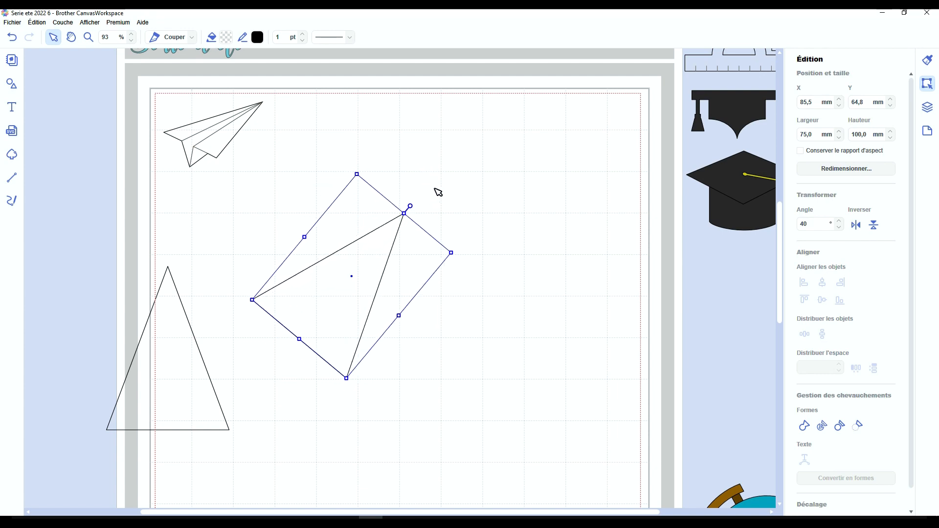
drag(360, 305, 389, 271)
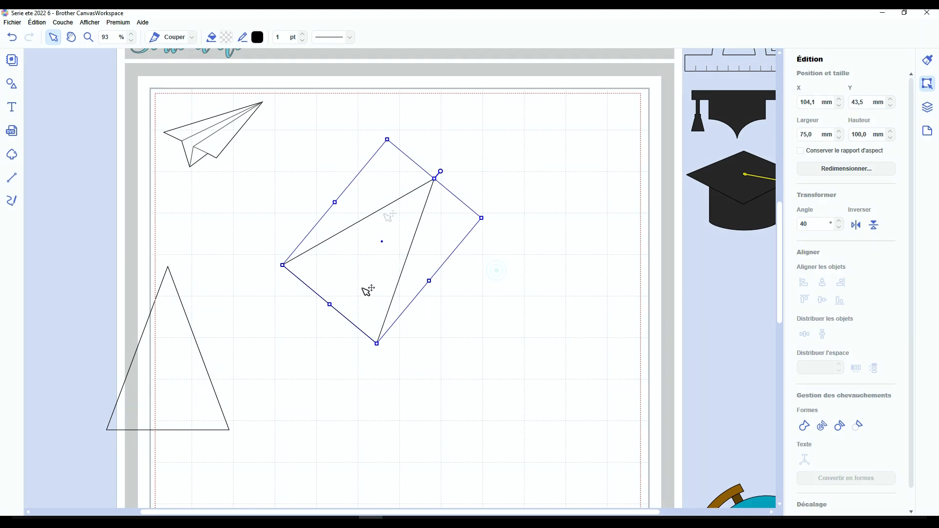
drag(437, 172, 453, 178)
click(494, 292)
double_click(361, 273)
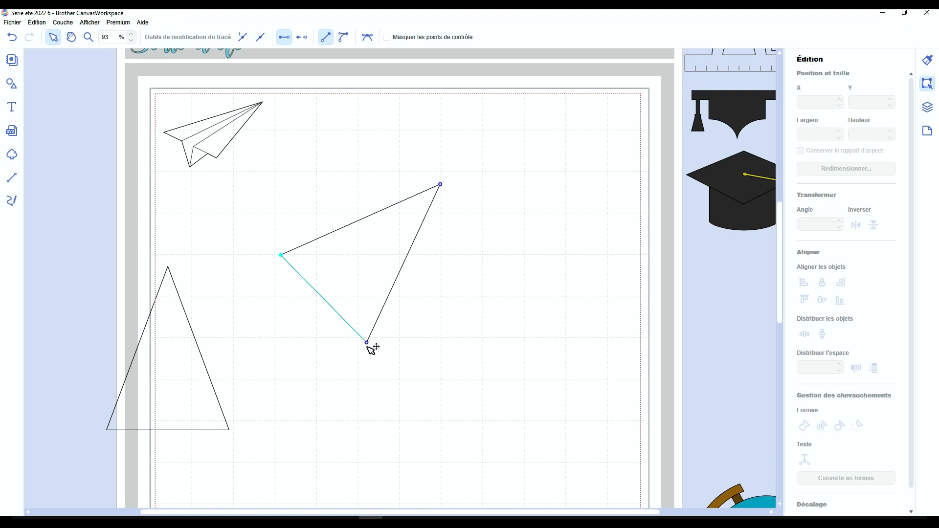
drag(367, 343, 367, 279)
Step: Flip the spare triangle vertically and reduce it to about 20.4 × 27.2 mm near the wing's lower edge
drag(182, 324, 354, 265)
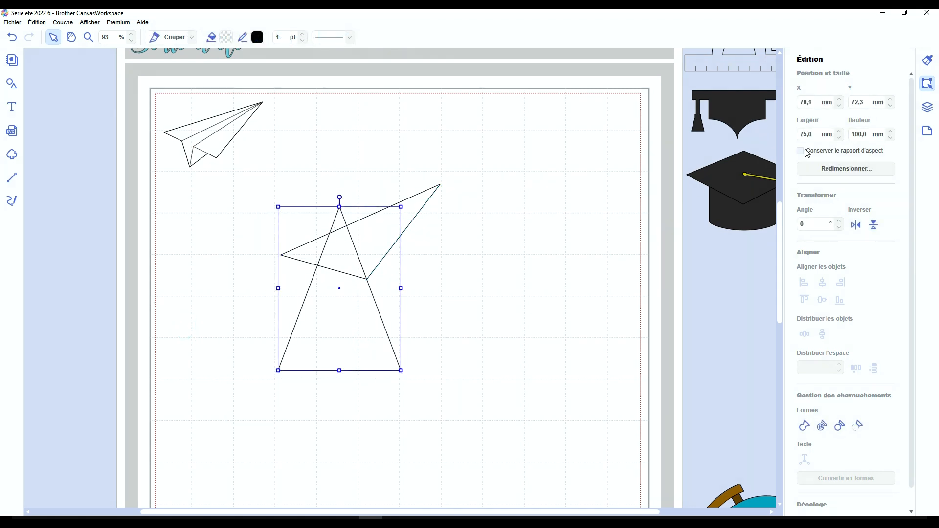
click(874, 225)
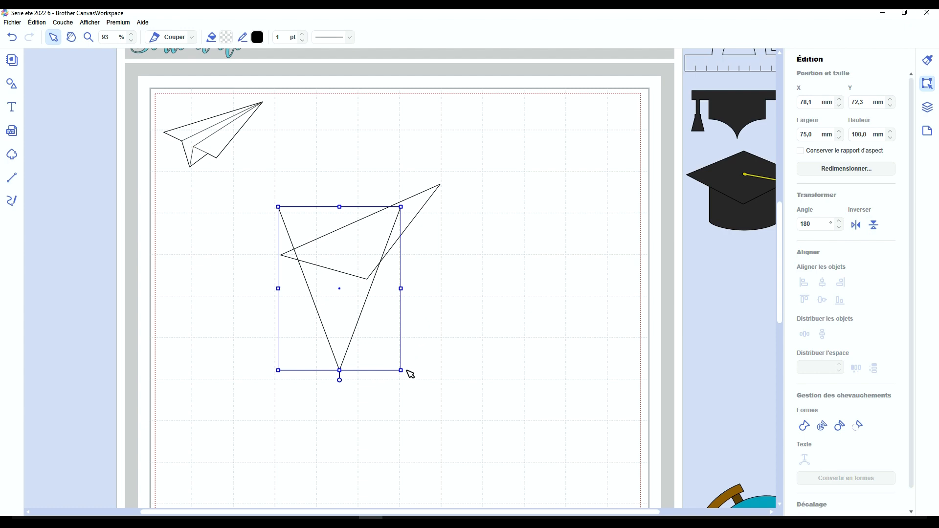
drag(407, 371, 318, 272)
scroll(249, 327, up, 3)
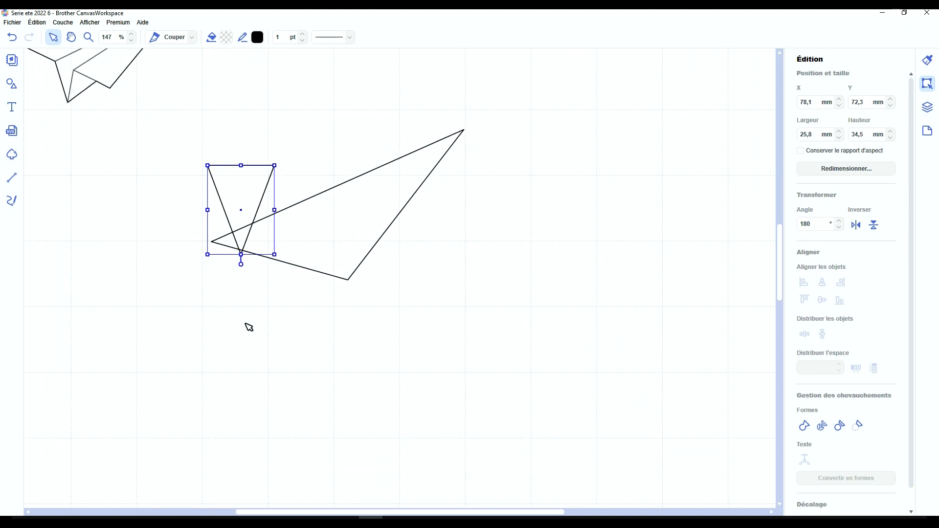
scroll(249, 327, up, 1)
drag(424, 511, 390, 510)
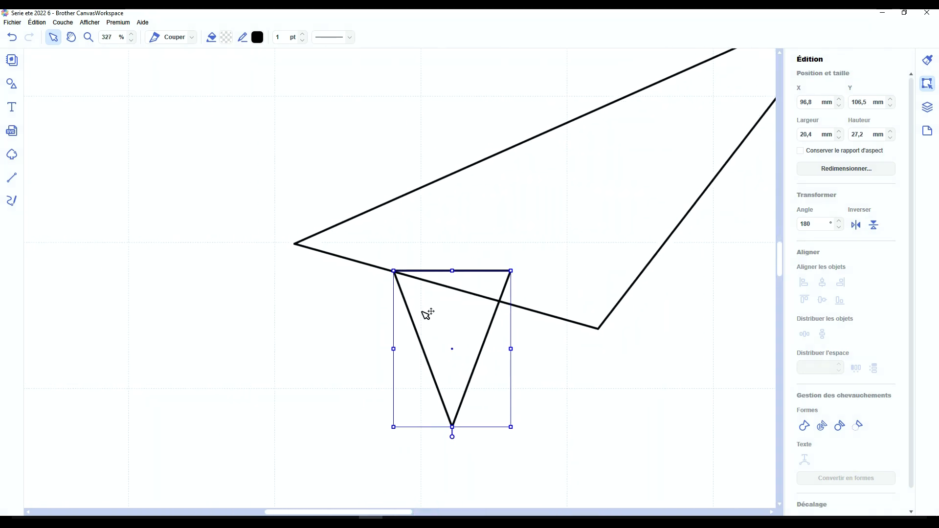
Step: Fine-tune the small triangle's position so its upper-left corner sits exactly on the wing's lower edge
key(Left)
key(Left)
key(Left)
key(Left)
key(Left)
key(Left)
drag(419, 312, 421, 313)
click(344, 349)
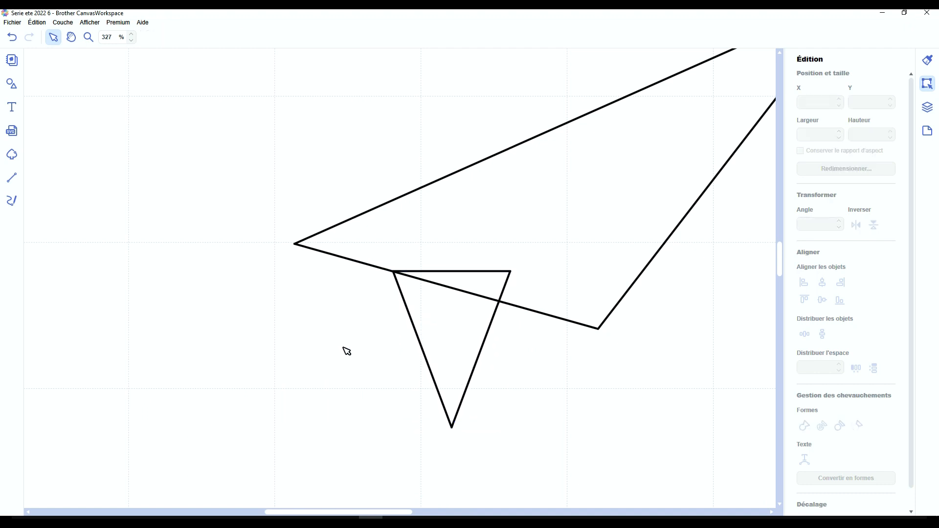
Step: Move the small triangle's upper-right corner point onto the wing's lower edge
click(463, 335)
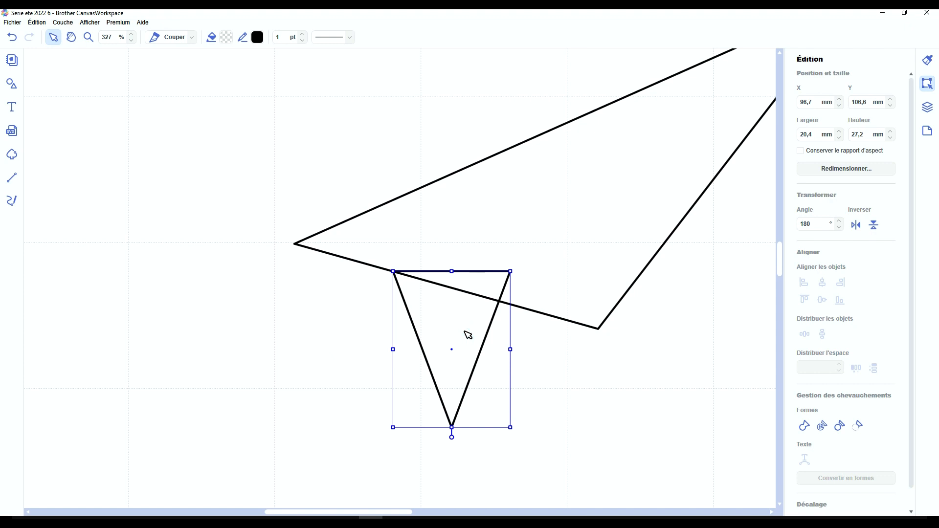
double_click(464, 332)
click(510, 272)
drag(510, 272, 485, 297)
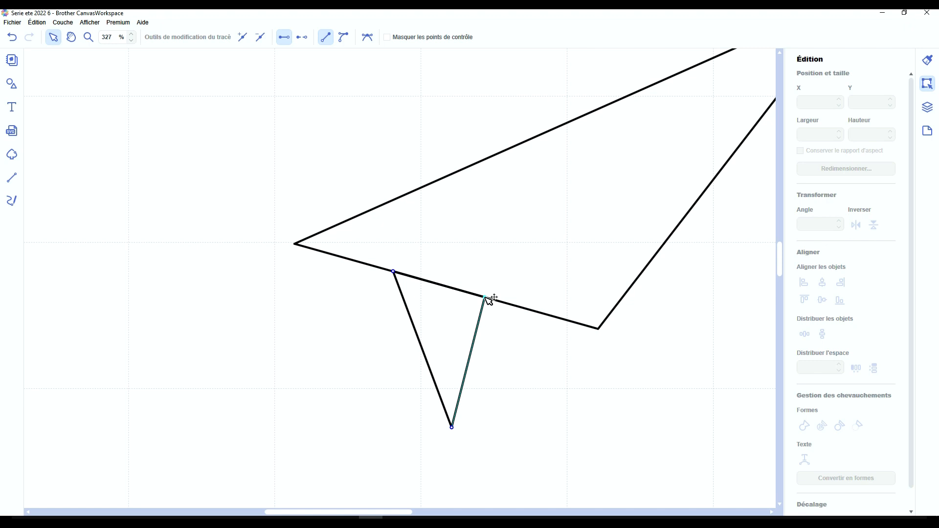
key(Escape)
Step: Draw a closed straight-line shape joining the small triangle's bottom tip, the plane's nose and the small triangle's upper-right corner
key(ctrl+minus)
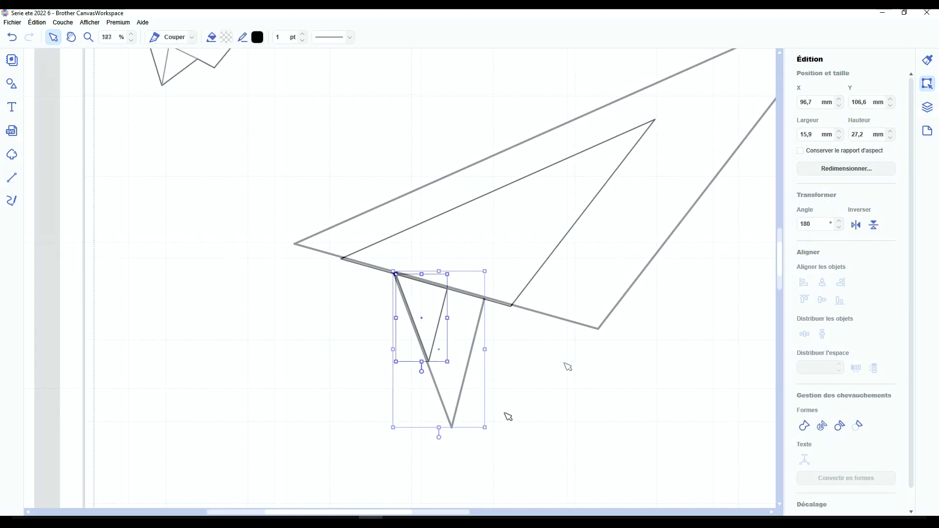
key(l)
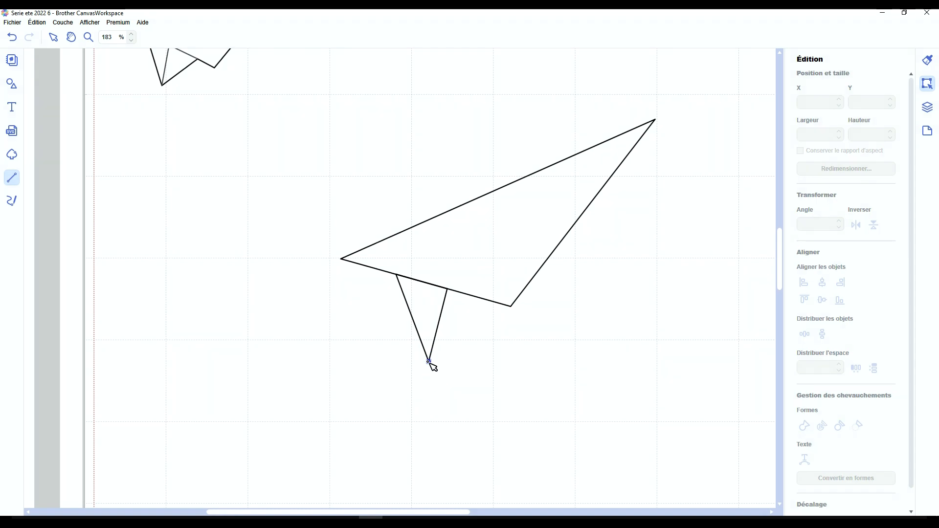
mouse_move(429, 362)
mouse_down()
mouse_move(557, 213)
mouse_move(642, 148)
mouse_move(656, 119)
mouse_move(447, 290)
mouse_move(429, 361)
mouse_up()
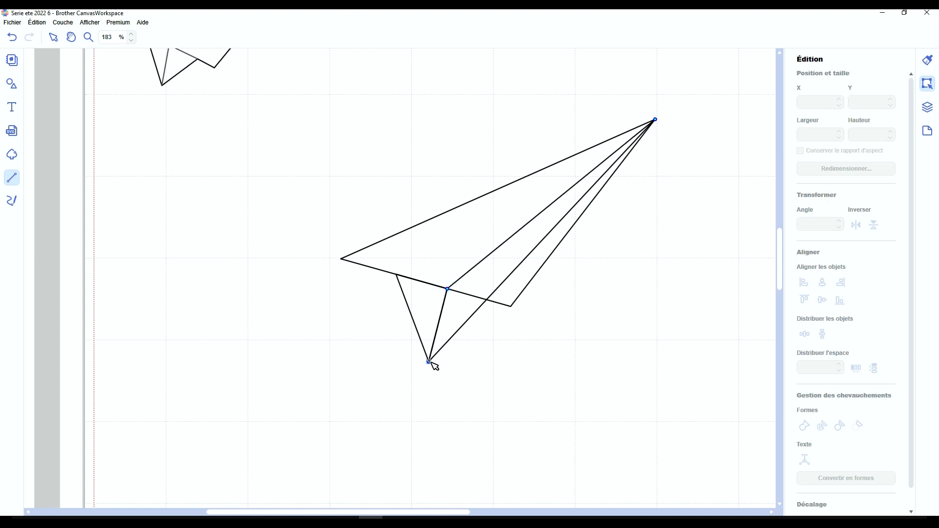
double_click(429, 362)
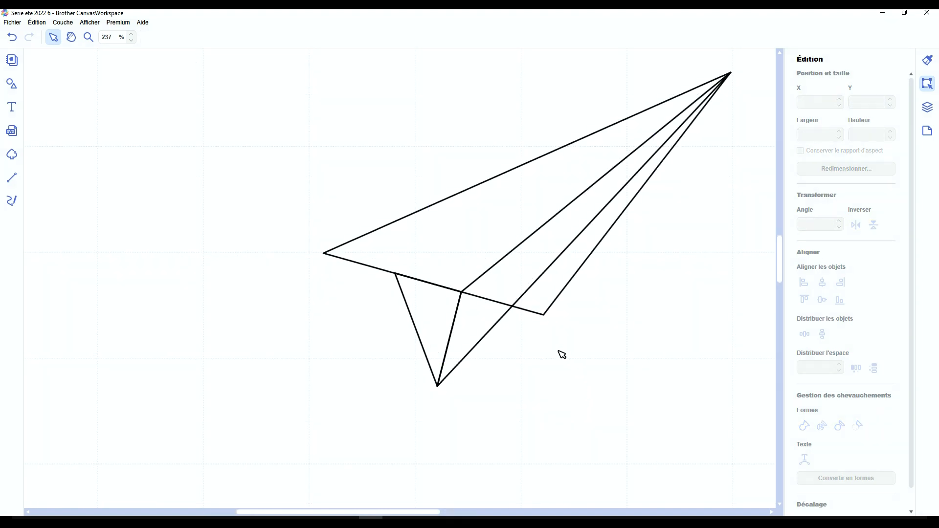
Step: Weld the long wing triangle with the newly drawn line shape into a single outline
click(487, 221)
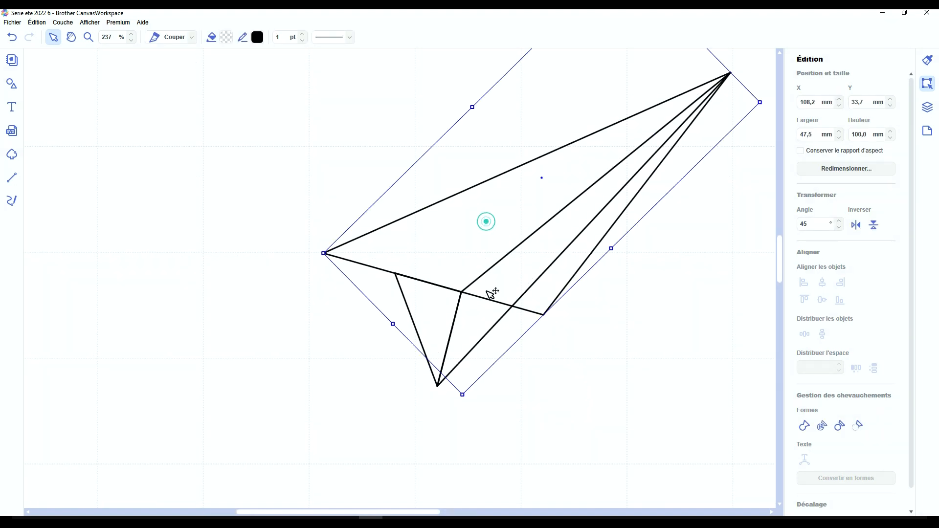
click(488, 323)
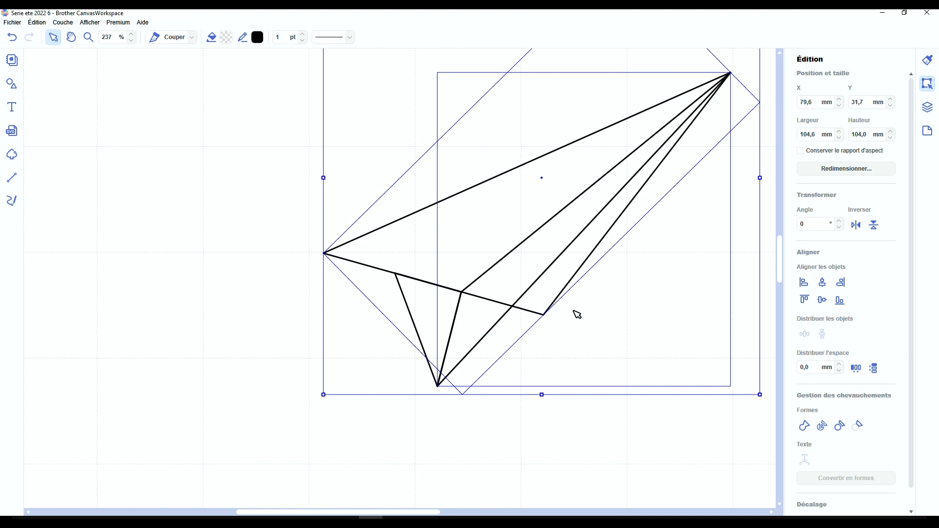
click(804, 425)
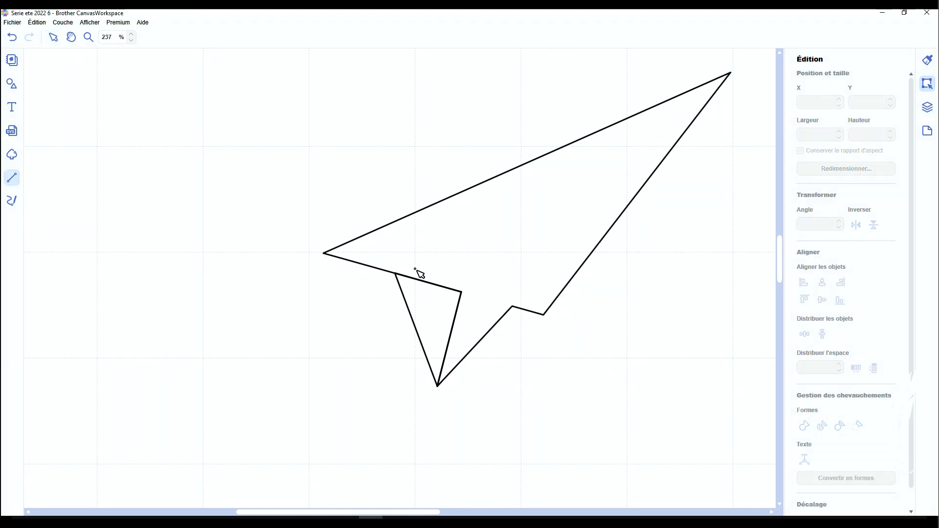
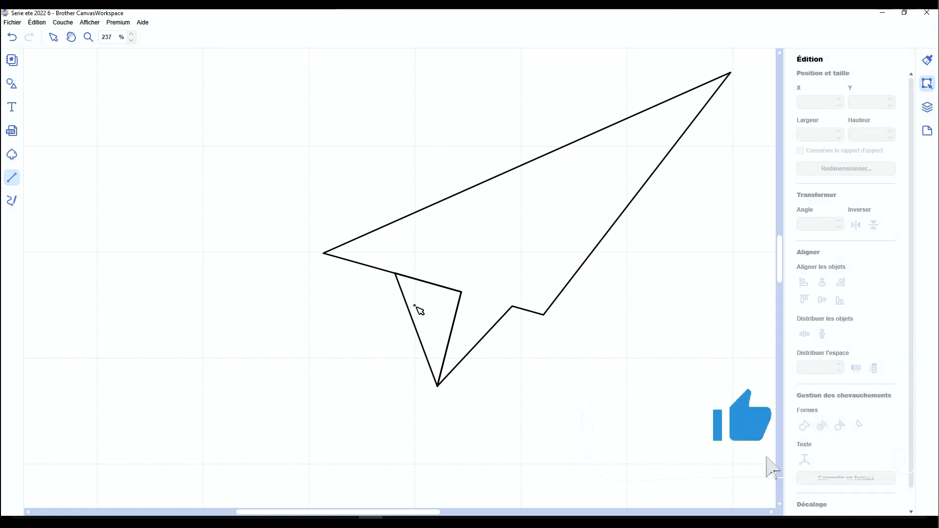
Step: Draw a fold polyline from the small triangle's upper-left corner to the nose, back to its upper-right corner and down to its tip
click(10, 178)
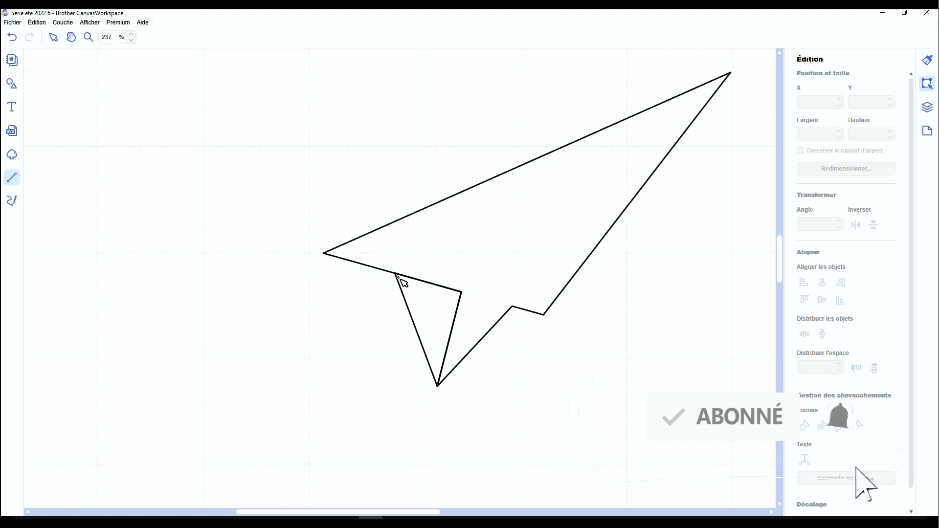
mouse_move(395, 273)
mouse_down()
mouse_move(654, 147)
mouse_move(733, 75)
mouse_up()
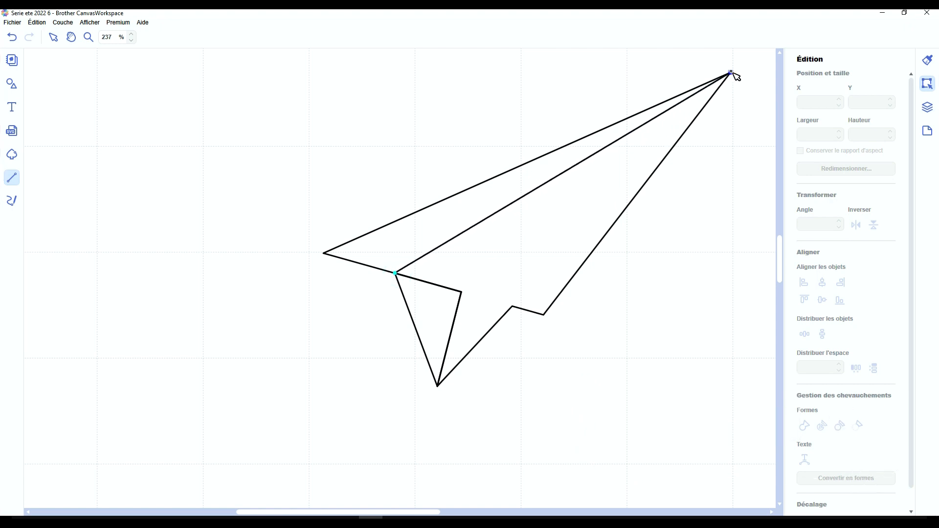
mouse_move(731, 72)
mouse_down()
mouse_move(618, 201)
mouse_move(463, 293)
mouse_up()
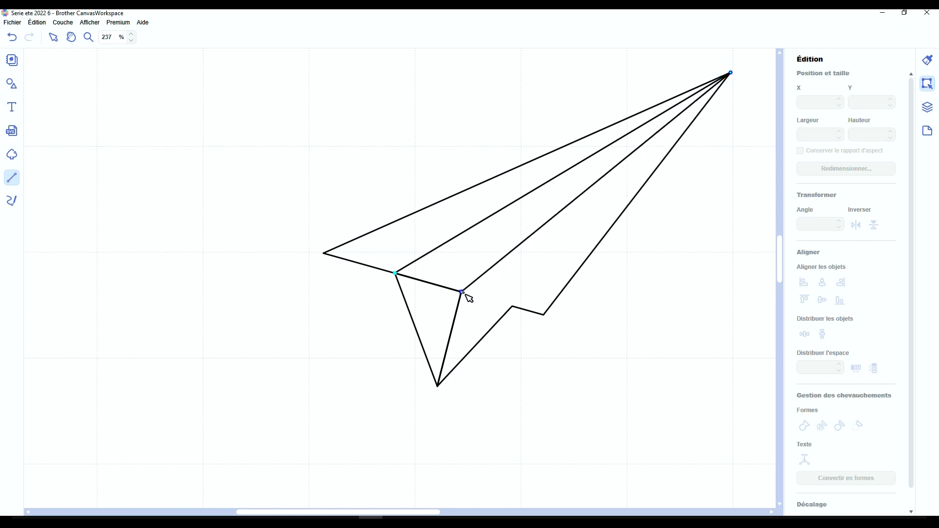
drag(463, 292, 438, 387)
click(437, 386)
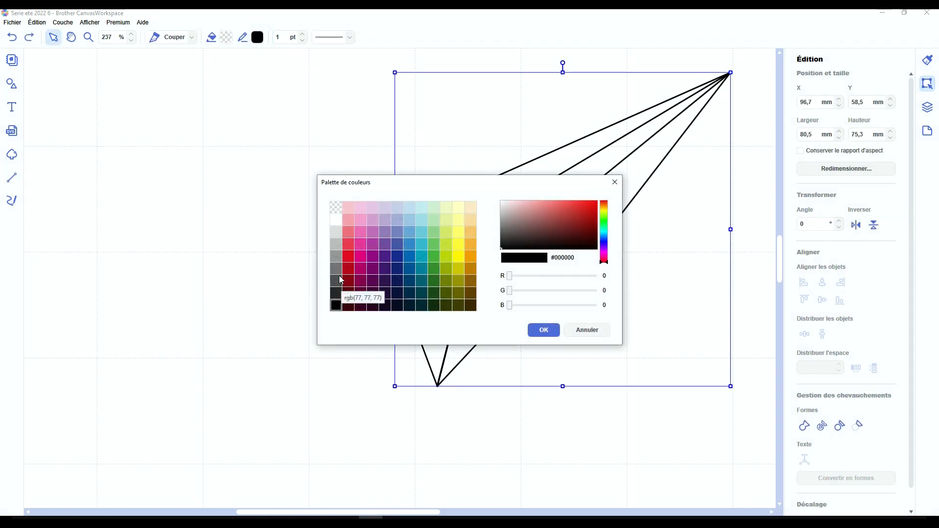
Step: Set the fold polyline's outline colour to grey
click(336, 269)
click(543, 329)
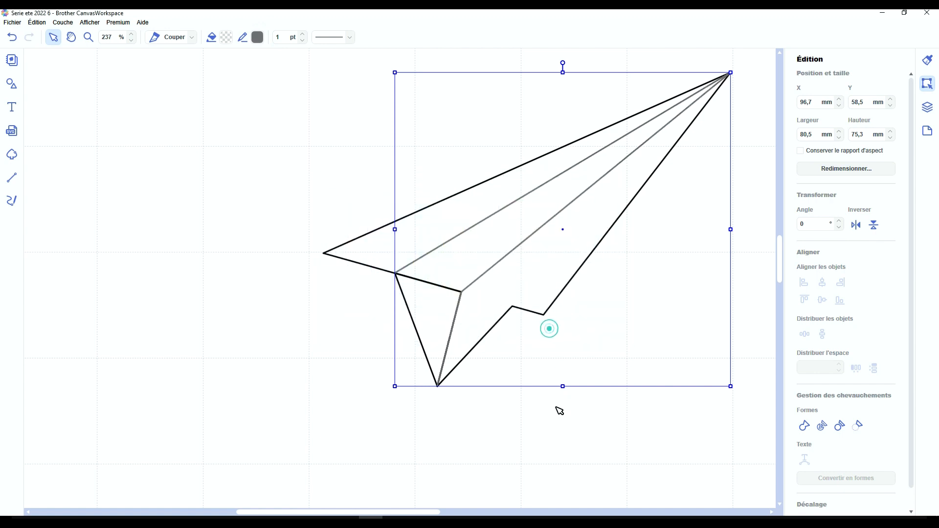
click(557, 409)
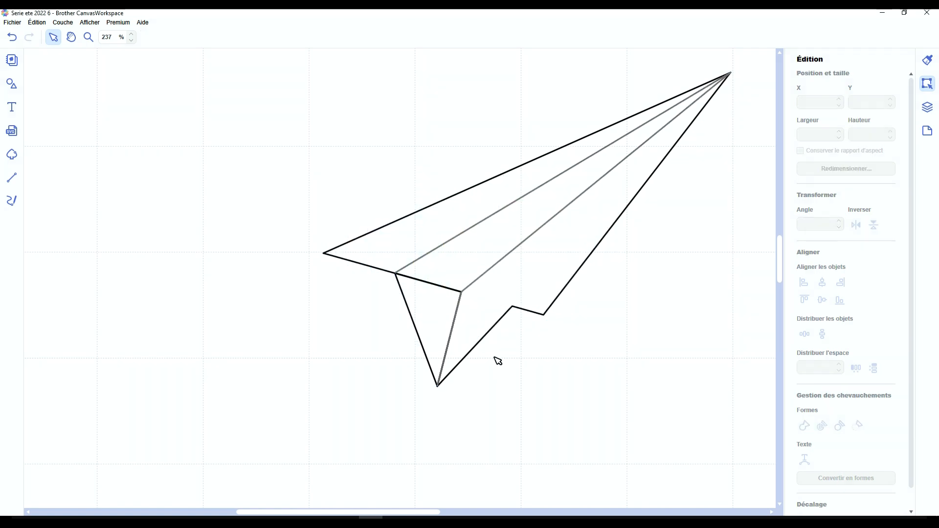
Step: Draw a straight line from the small triangle's upper-right corner to the outline's notch, and open its line colour palette
key(l)
click(461, 292)
double_click(512, 306)
click(257, 37)
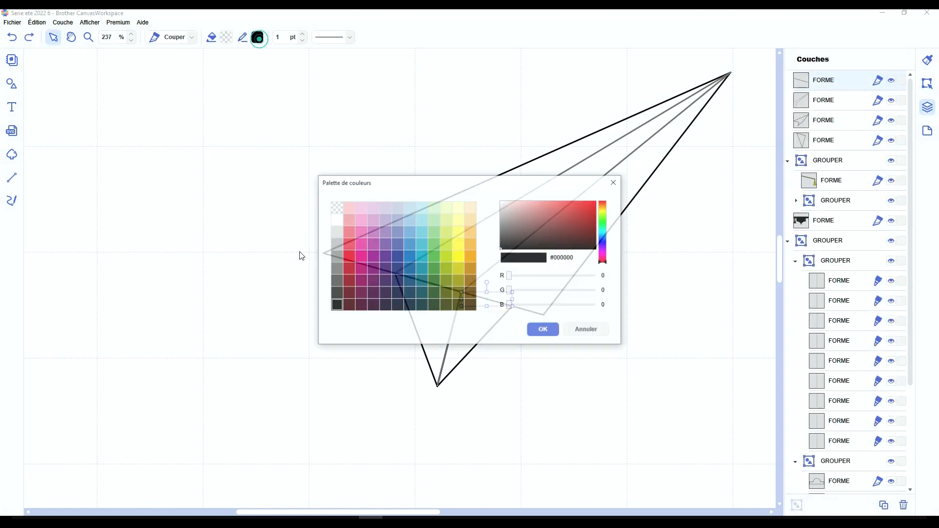
Step: Colour the short fold line under the large plane's wing dark grey
click(338, 274)
click(539, 330)
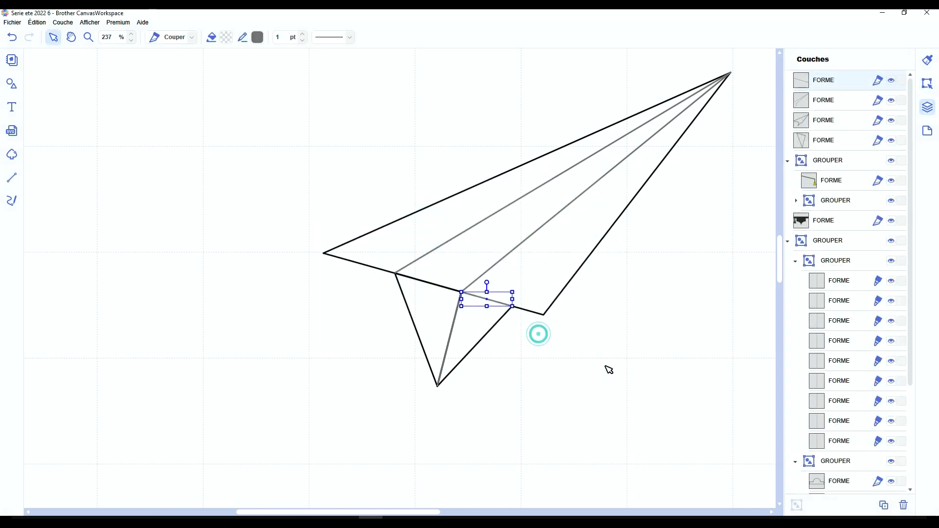
click(608, 369)
Step: Group the two grey fold-line shapes and set the group's line type to Tracer
click(823, 80)
shift+click(826, 100)
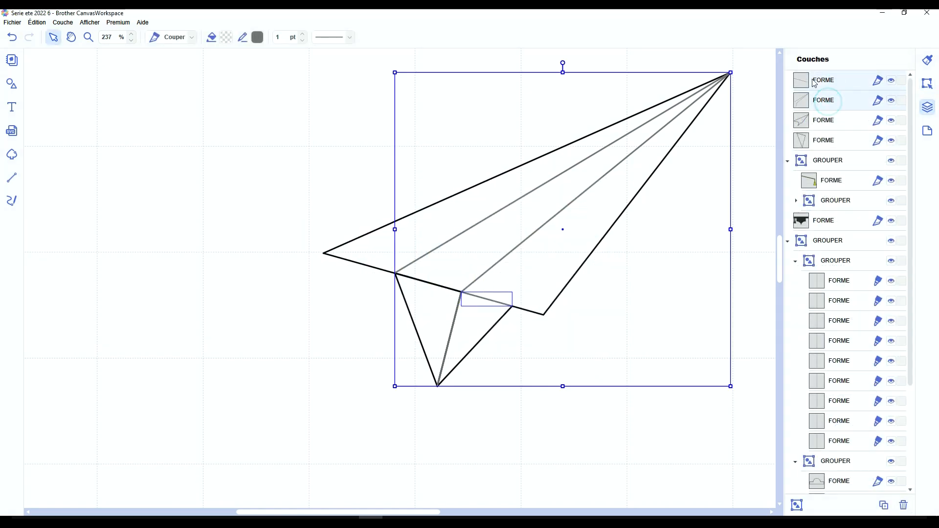
key(ctrl+g)
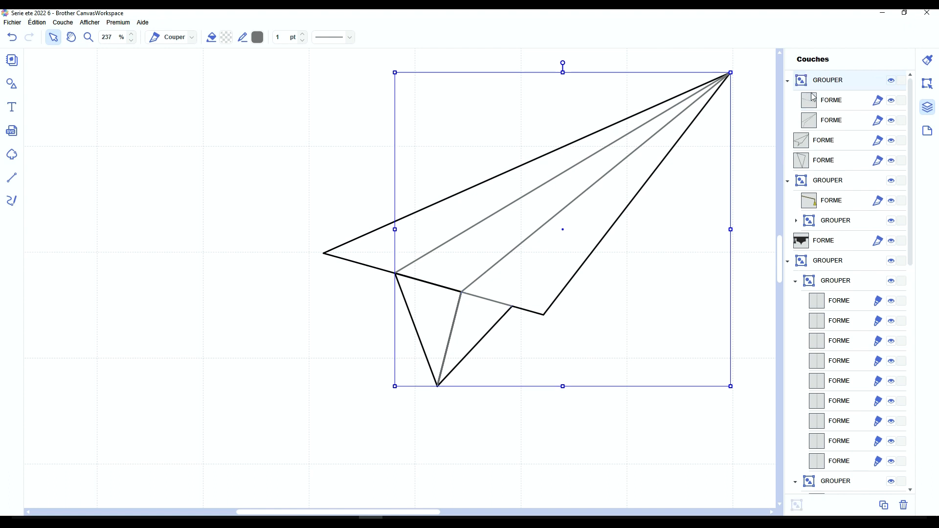
click(164, 37)
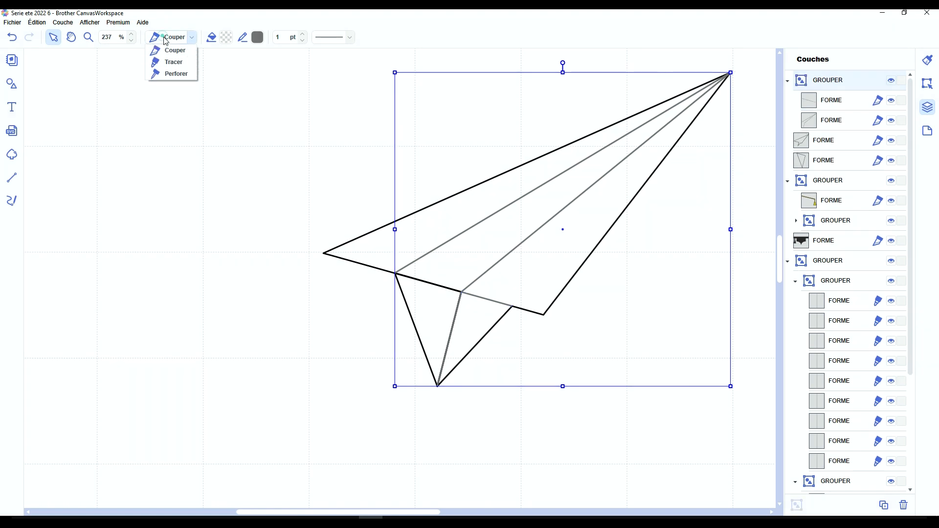
click(174, 62)
click(199, 170)
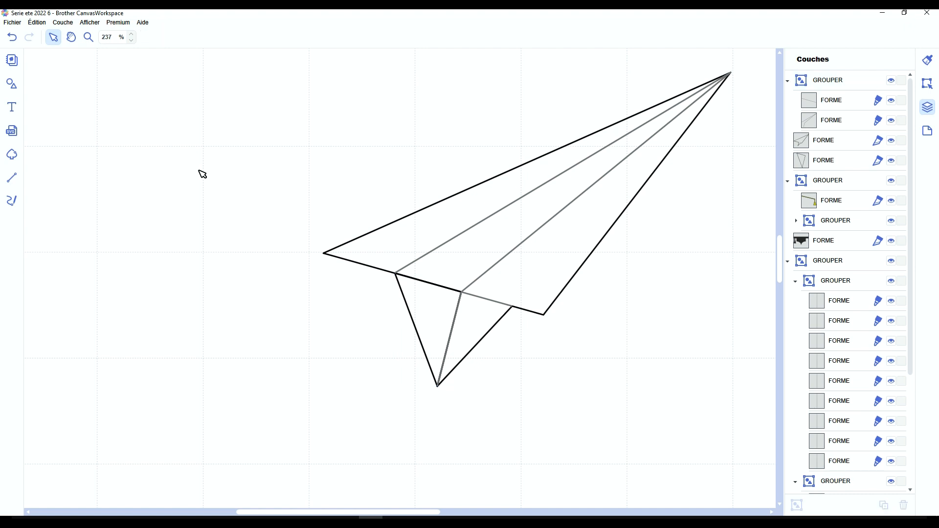
Step: Try to weld the small lower triangle to the large plane's outline
click(435, 315)
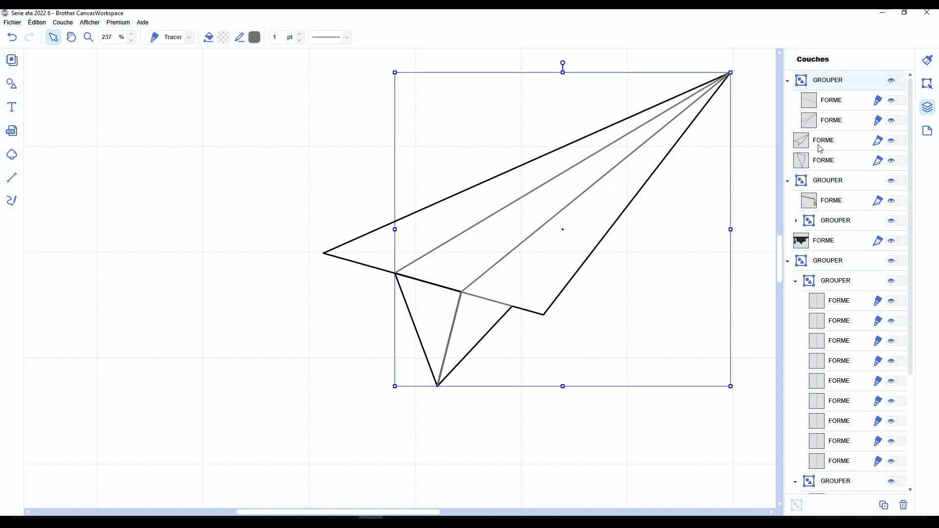
click(787, 80)
click(807, 99)
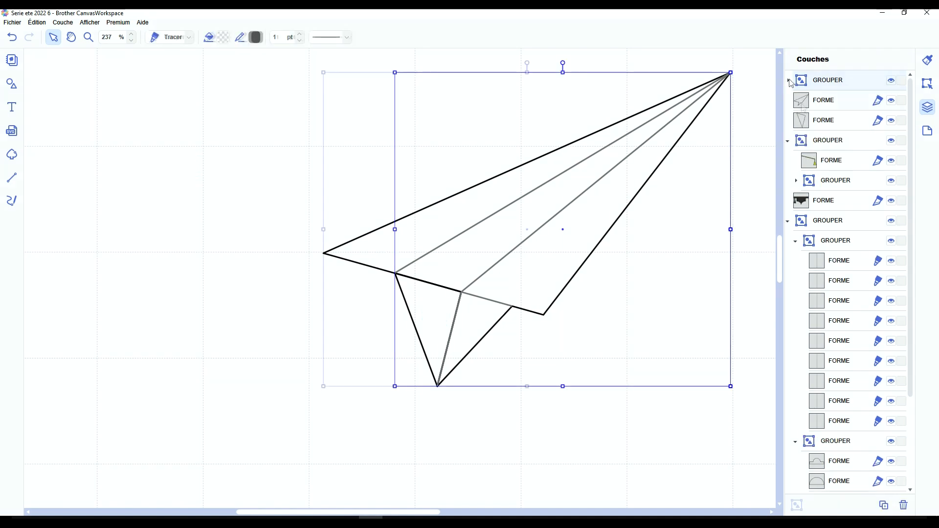
ctrl+click(823, 119)
key(ctrl+w)
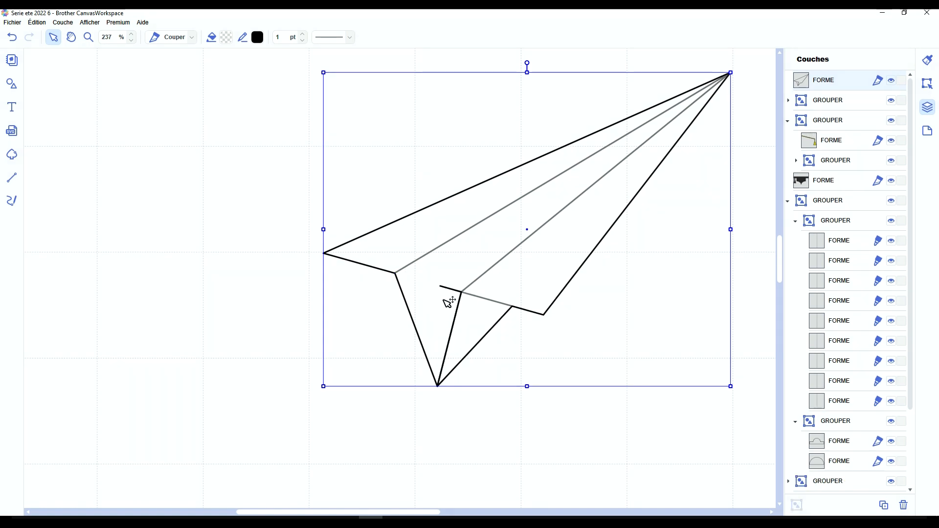
key(ctrl+z)
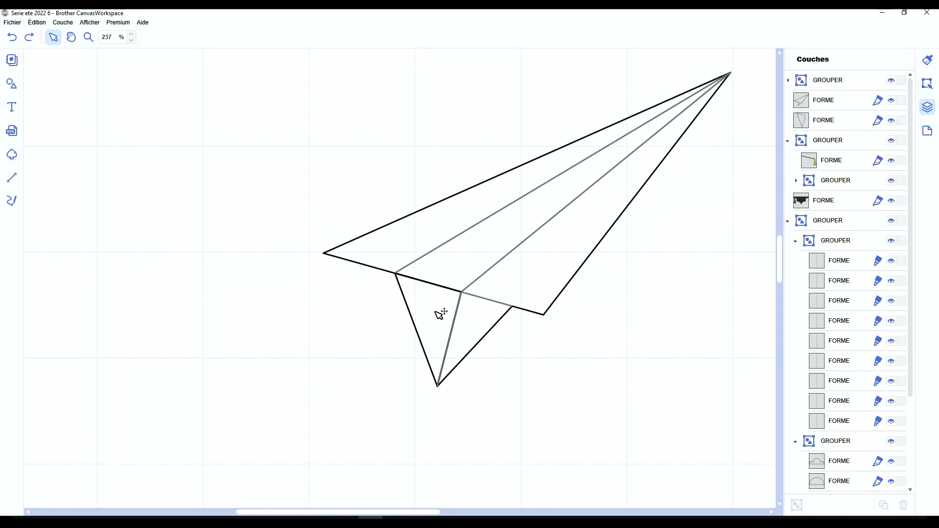
Step: Shift the lower triangle's inner corner slightly up into the plane's body and weld the triangle to the plane outline
click(434, 312)
double_click(424, 312)
click(462, 293)
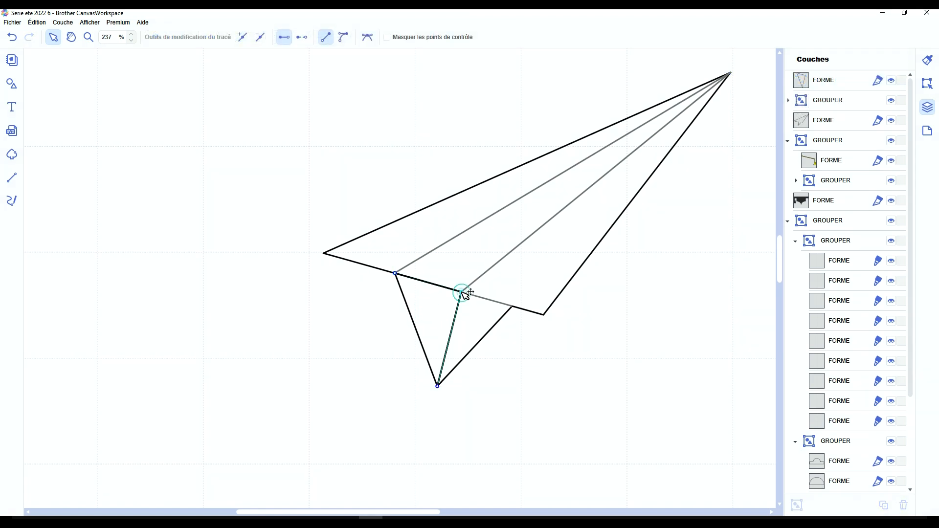
drag(464, 290, 465, 286)
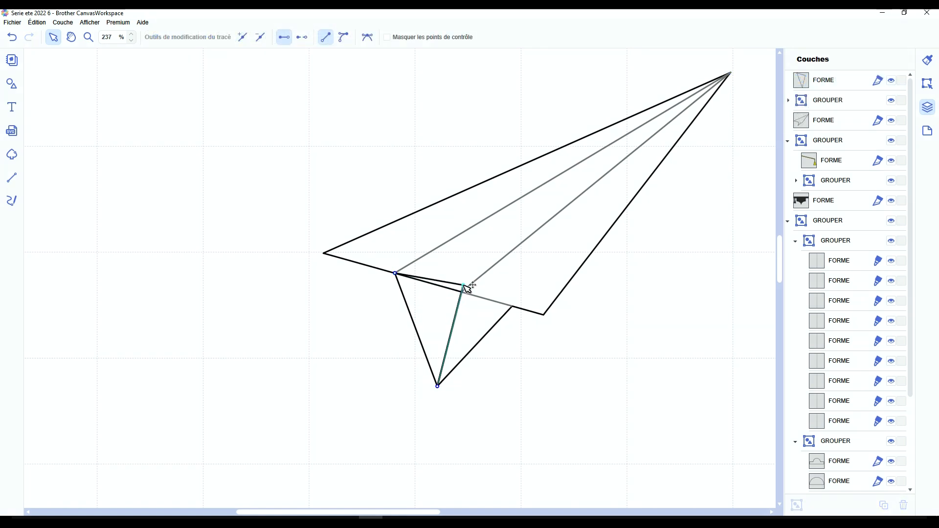
click(661, 342)
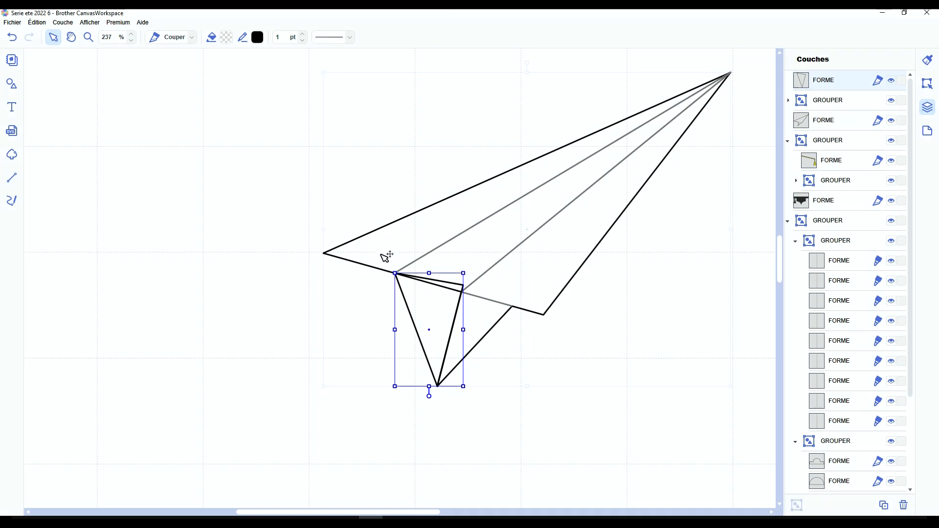
ctrl+click(830, 122)
key(ctrl+w)
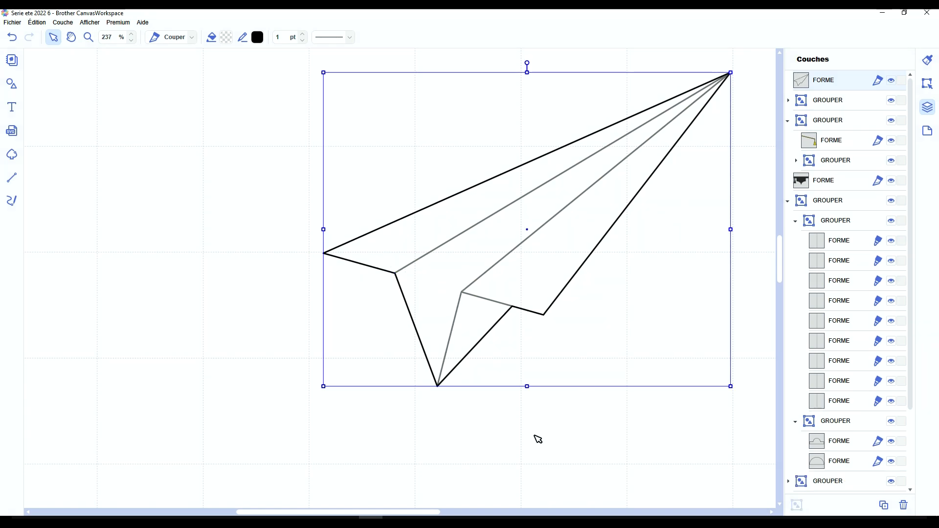
Step: Group the large plane's outline with its fold lines and shrink the group to about two thirds of its size
scroll(534, 436, down, 8)
click(470, 395)
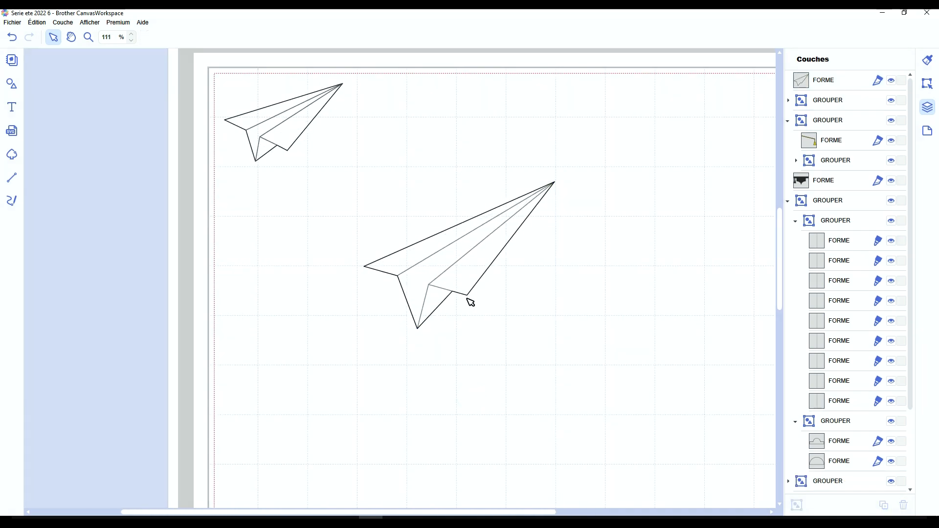
drag(538, 370, 424, 274)
key(ctrl+g)
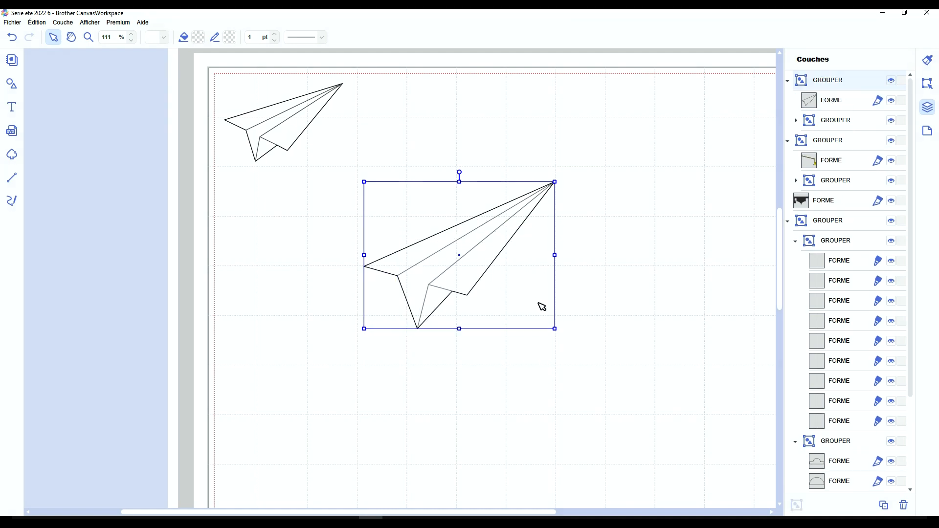
drag(557, 327, 491, 277)
drag(442, 246, 437, 220)
Step: Extend the lower wing tip of the reduced plane's outline slightly outward by moving its corner point
scroll(329, 254, up, 3)
scroll(381, 271, up, 5)
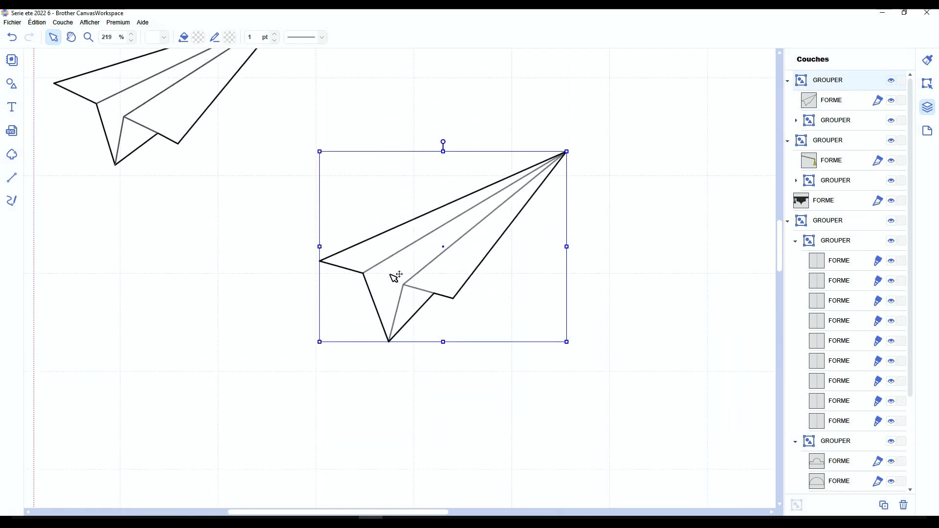
scroll(440, 299, up, 1)
scroll(480, 317, up, 1)
click(834, 102)
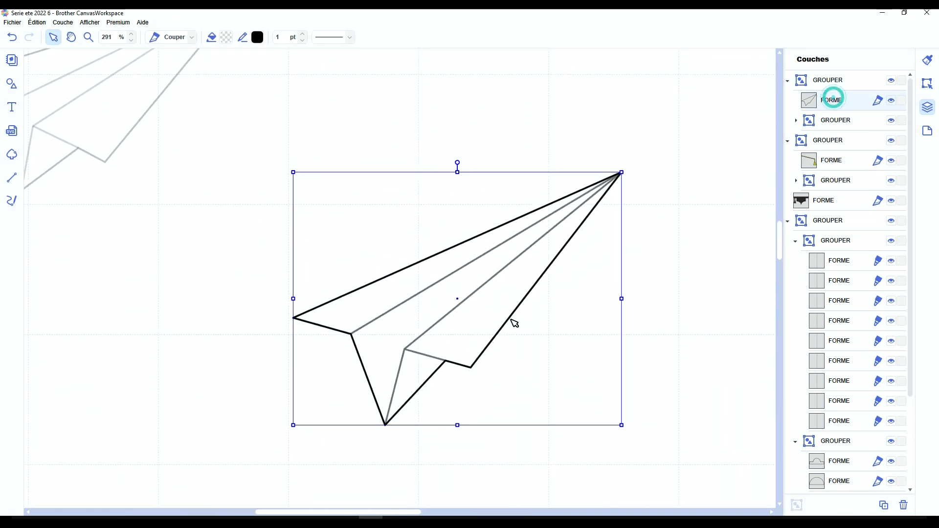
double_click(490, 332)
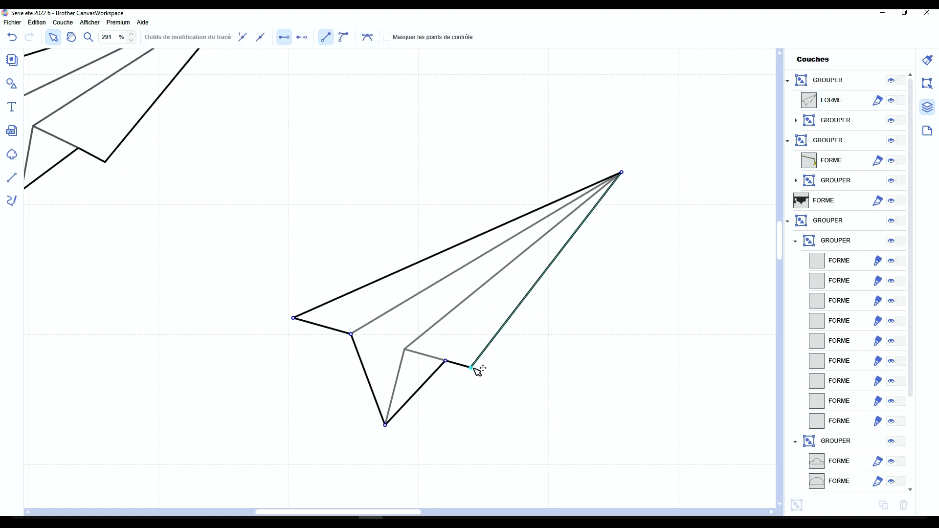
drag(471, 368, 491, 373)
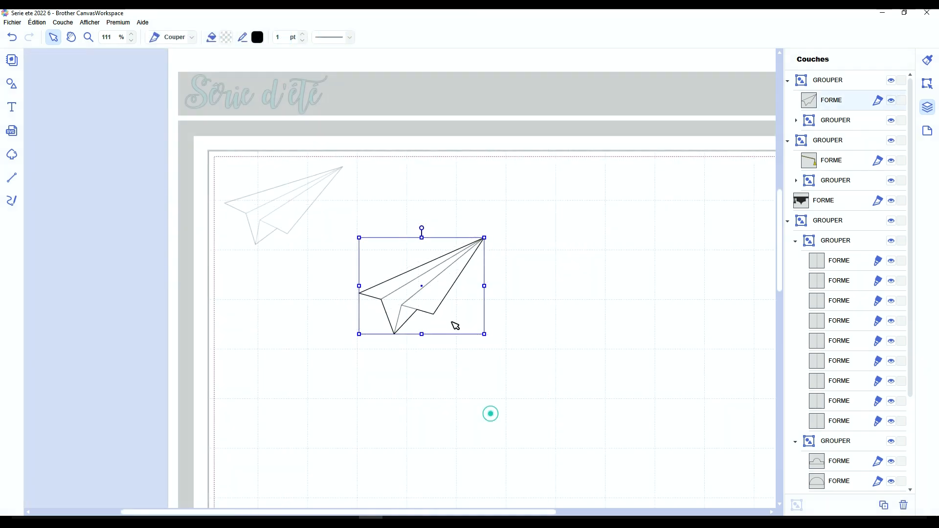
click(502, 337)
Step: Place the edited plane beside the first one and move both planes off the mat, below the graduation caps
drag(405, 295, 381, 241)
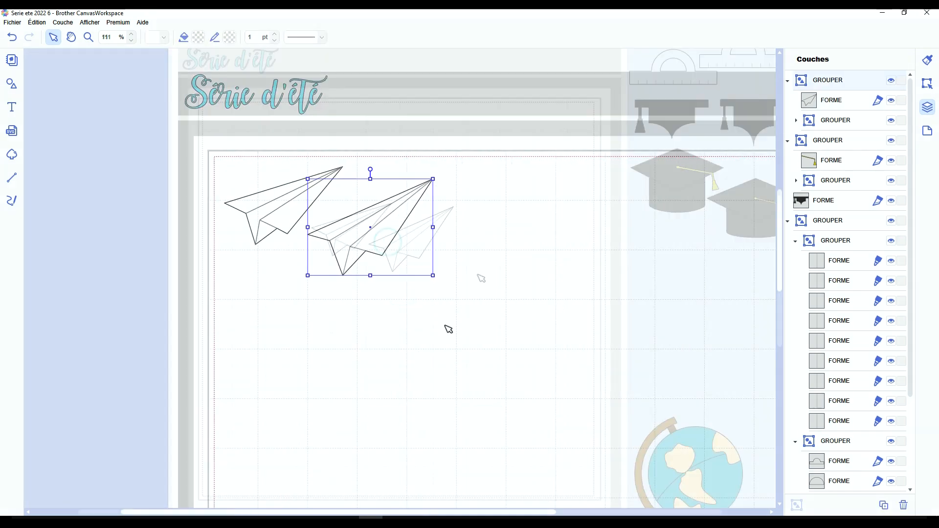
click(478, 274)
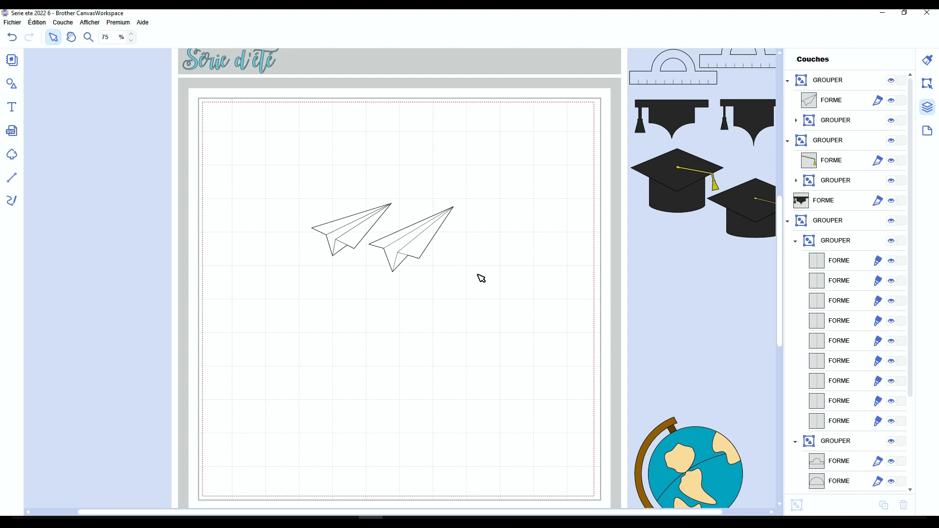
drag(494, 296, 684, 278)
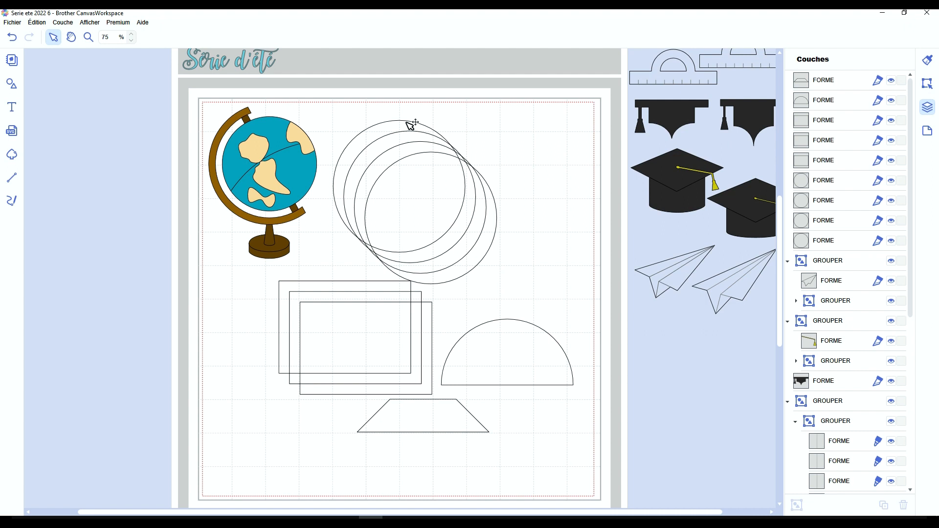
Step: Examine the circles, rectangles, trapezoid and semicircle placed beside the finished globe
drag(399, 95, 506, 267)
drag(233, 338, 376, 365)
click(469, 413)
click(507, 382)
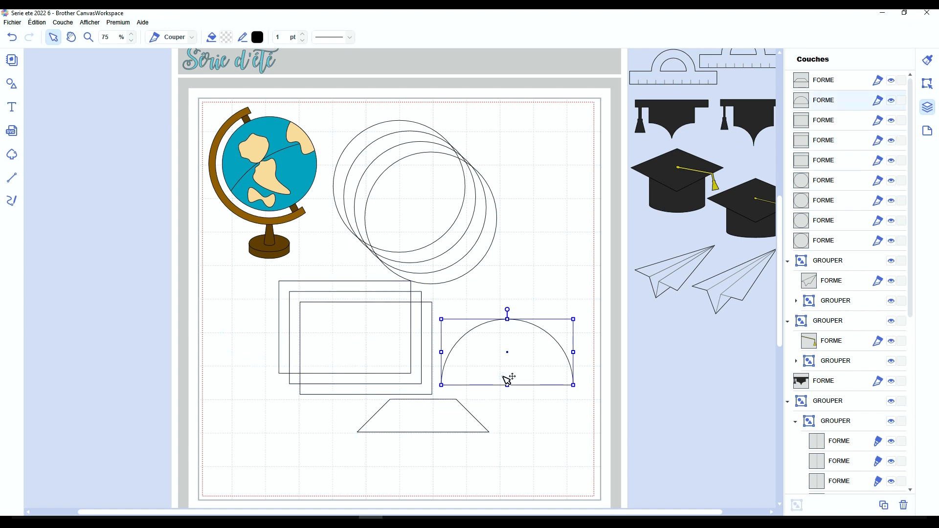
click(556, 299)
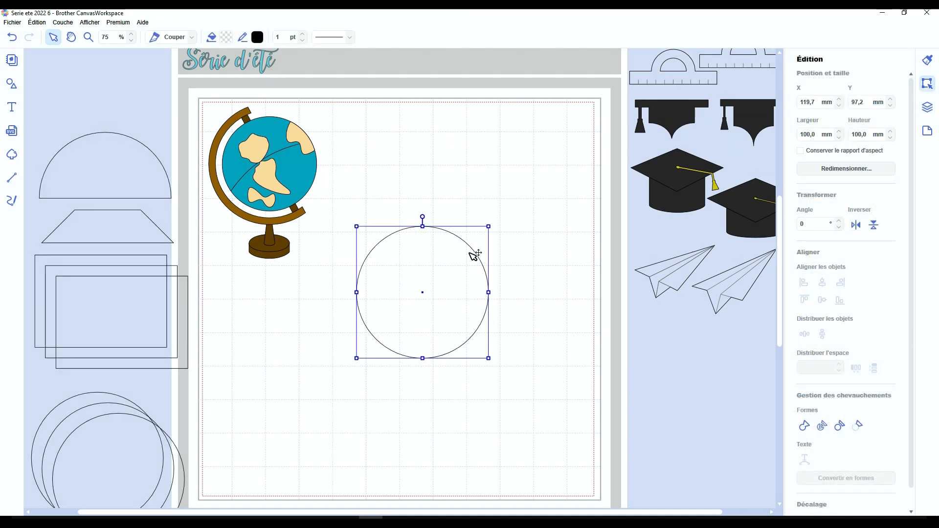
Step: Resize the circle on the mat to 70 mm wide with its aspect ratio locked and shift it toward the mat's centre
click(800, 151)
click(815, 135)
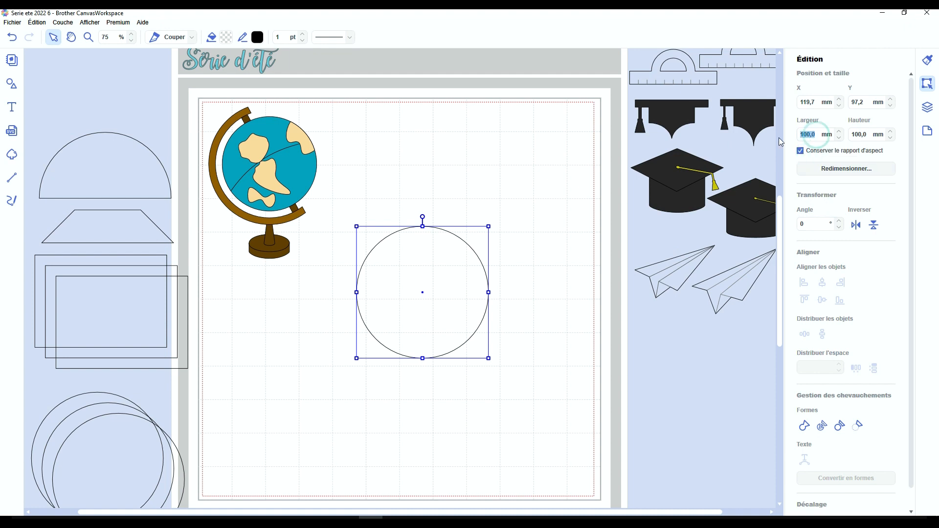
text(70)
key(Return)
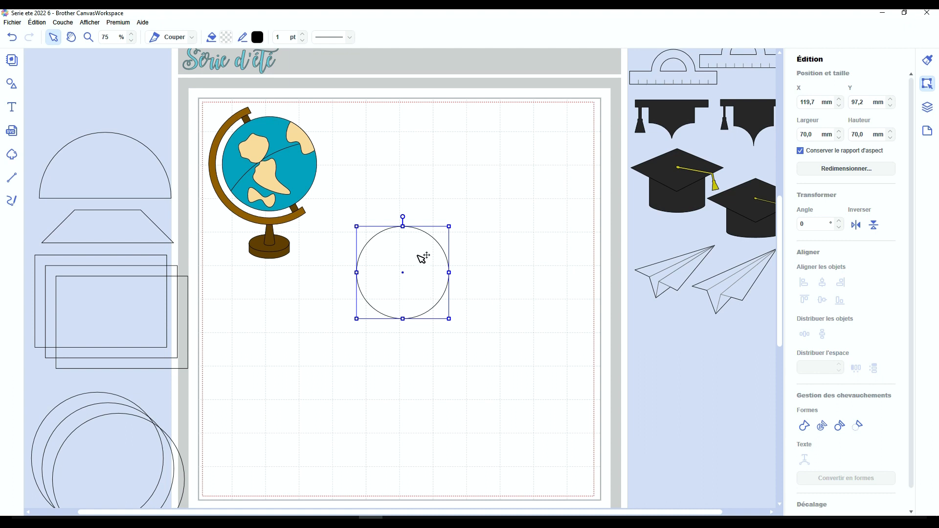
drag(416, 251, 446, 292)
Step: Bring a second circle onto the mat, resize it to 80 mm and place it below the 70 mm circle
drag(393, 353, 388, 328)
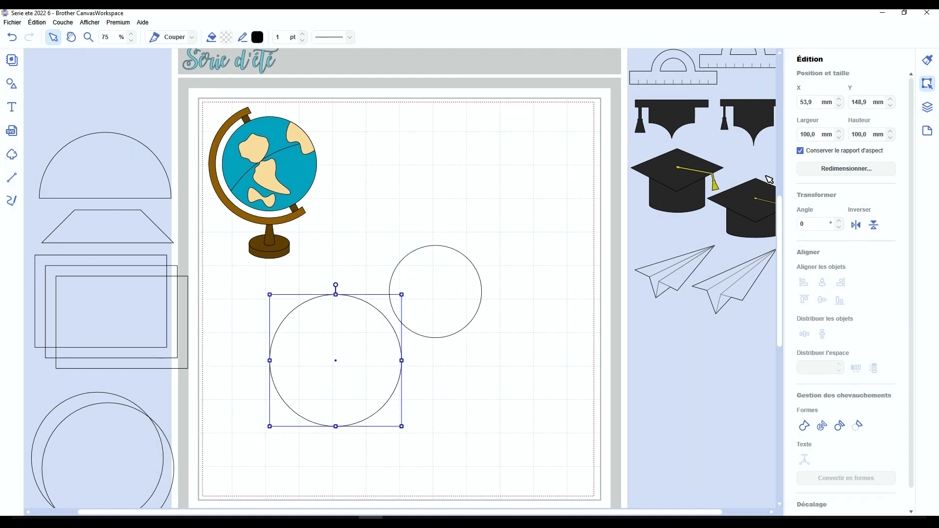
click(816, 134)
text(80)
key(Return)
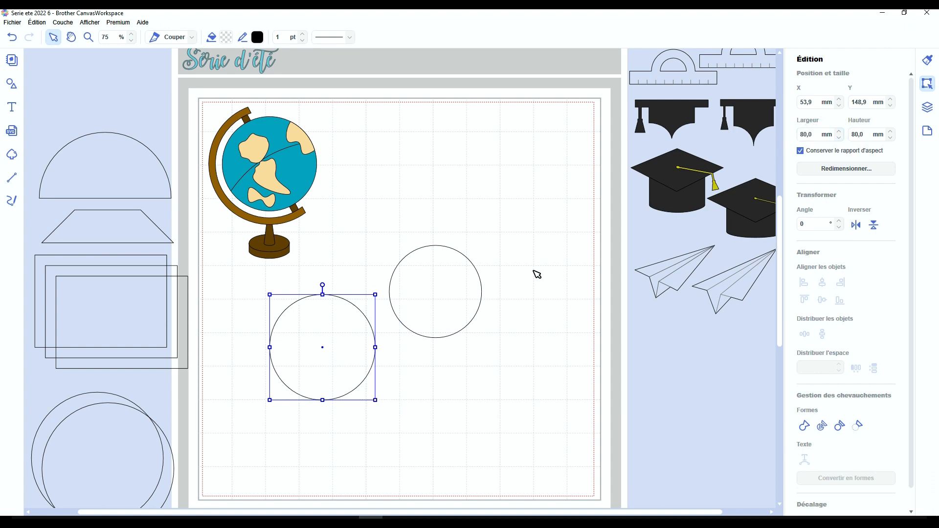
drag(335, 316, 426, 374)
Step: Bring a third circle onto the mat, resize it to 90 mm and place it over the 80 mm circle
drag(117, 471, 299, 365)
double_click(810, 134)
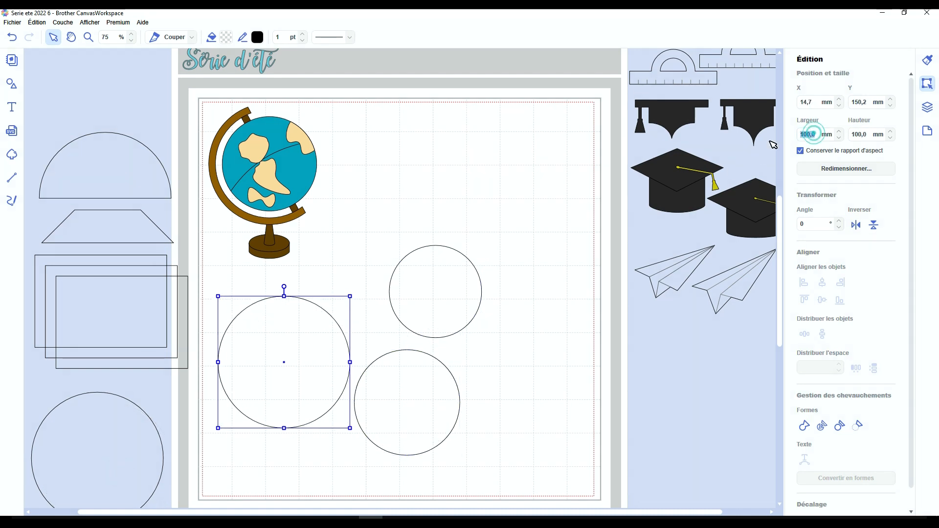
text(90)
key(Return)
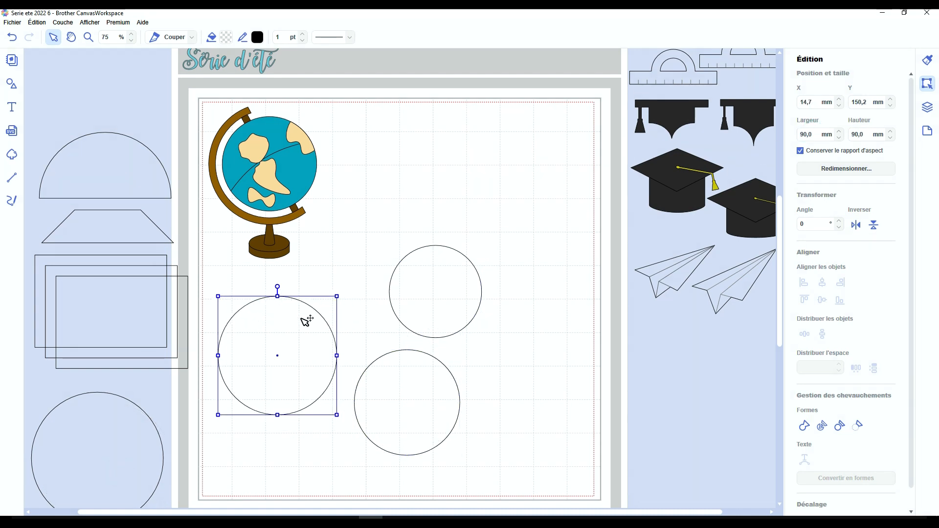
drag(306, 320, 440, 366)
Step: Centre the 80 mm and 90 mm circles on each other in both directions and subtract the smaller from the larger
drag(532, 366, 374, 427)
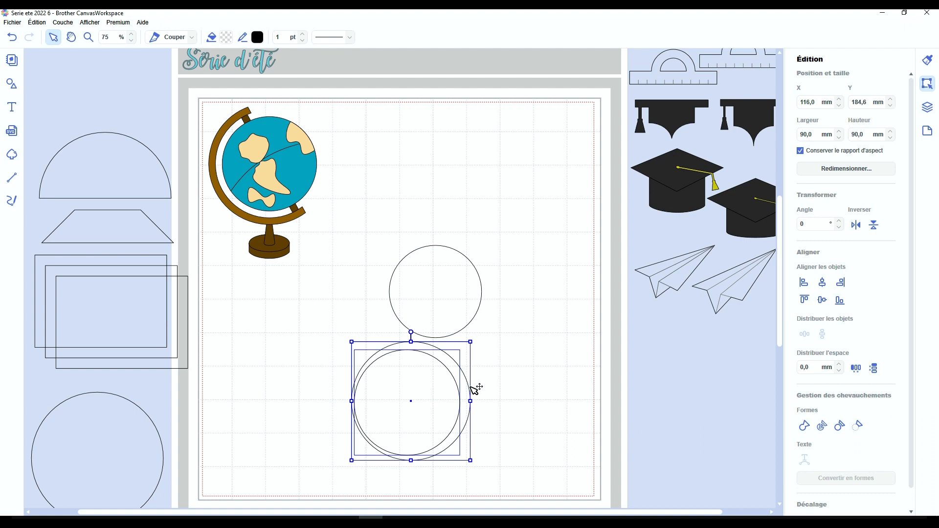
click(821, 282)
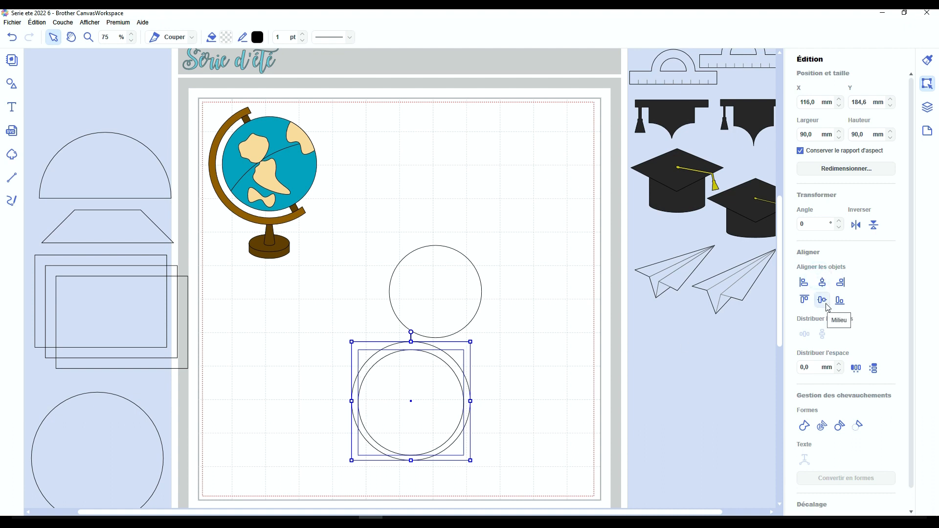
click(822, 300)
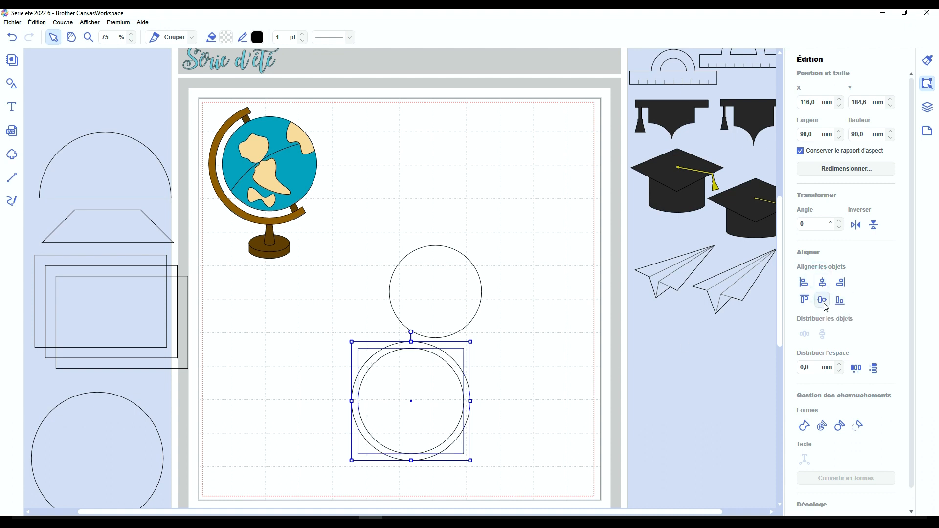
click(822, 426)
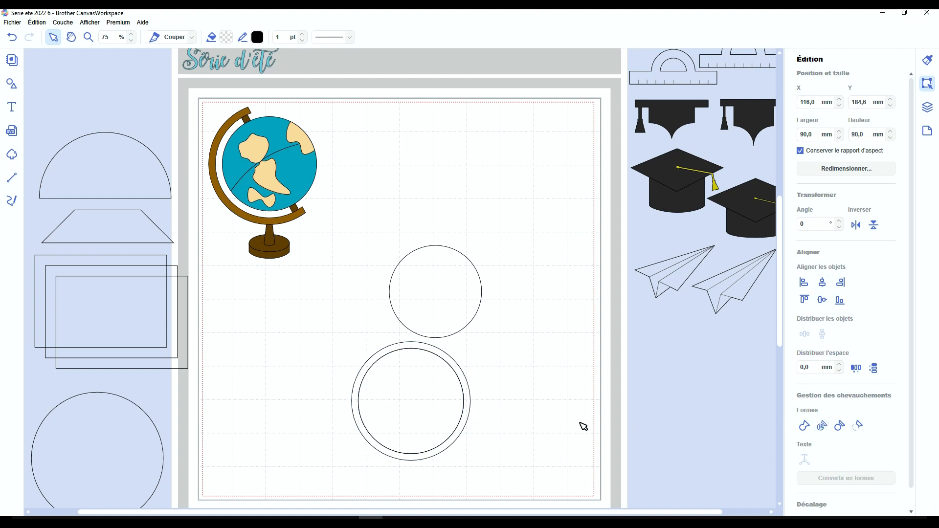
Step: Remove the leftover inner disc and place the 90 mm ring around the 70 mm circle
click(582, 423)
click(409, 412)
drag(456, 372, 488, 265)
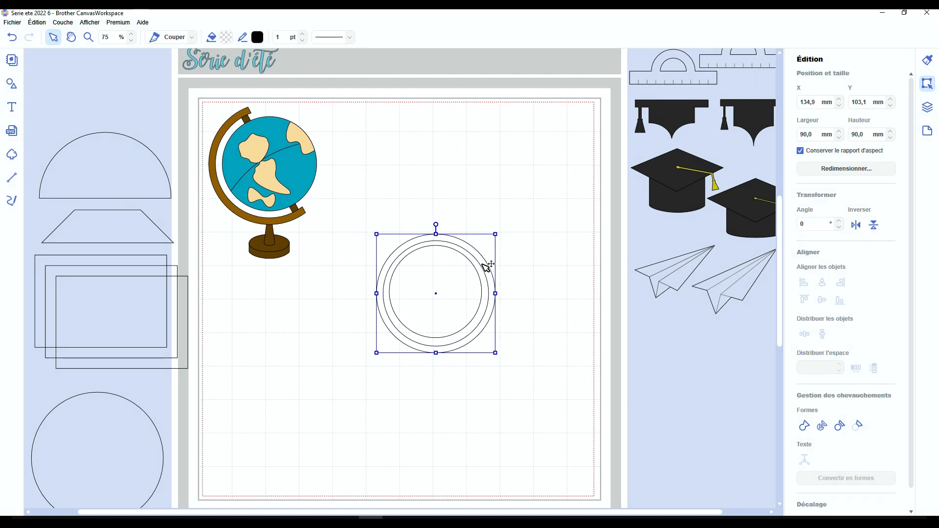
Step: Centre the 70 mm circle and the 90 mm ring on each other in both directions and move them slightly up the mat
click(469, 199)
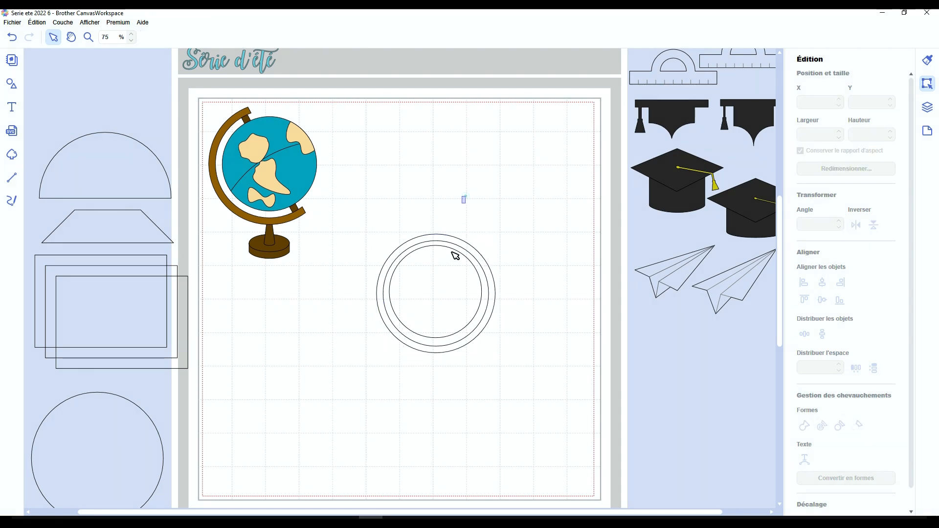
drag(465, 196, 421, 406)
click(822, 282)
click(822, 302)
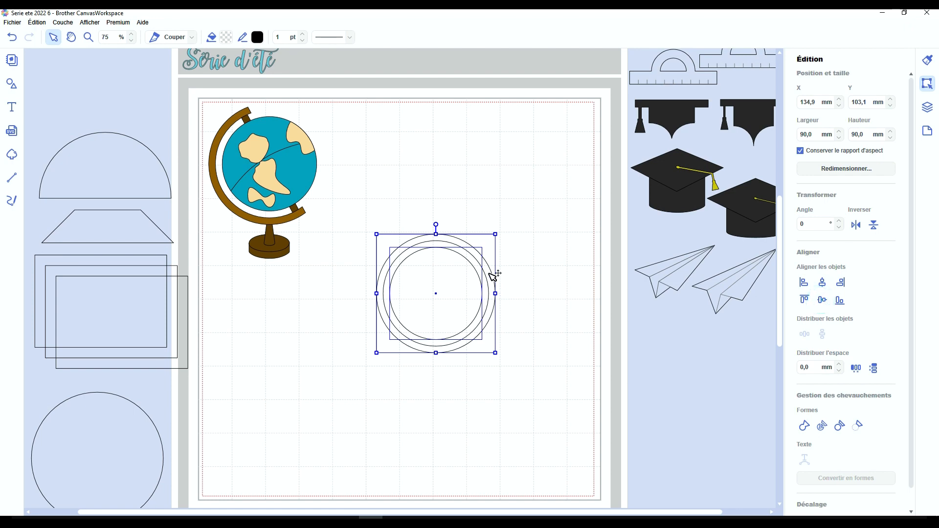
drag(461, 283, 455, 251)
click(543, 265)
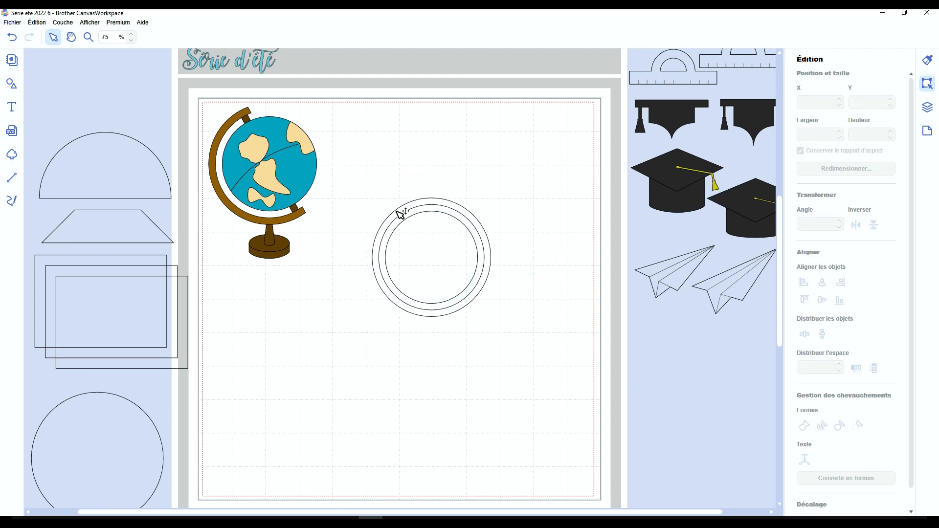
Step: Bring a 100 by 70 mm rectangle onto the mat below the rings
scroll(411, 235, up, 1)
drag(147, 376, 345, 413)
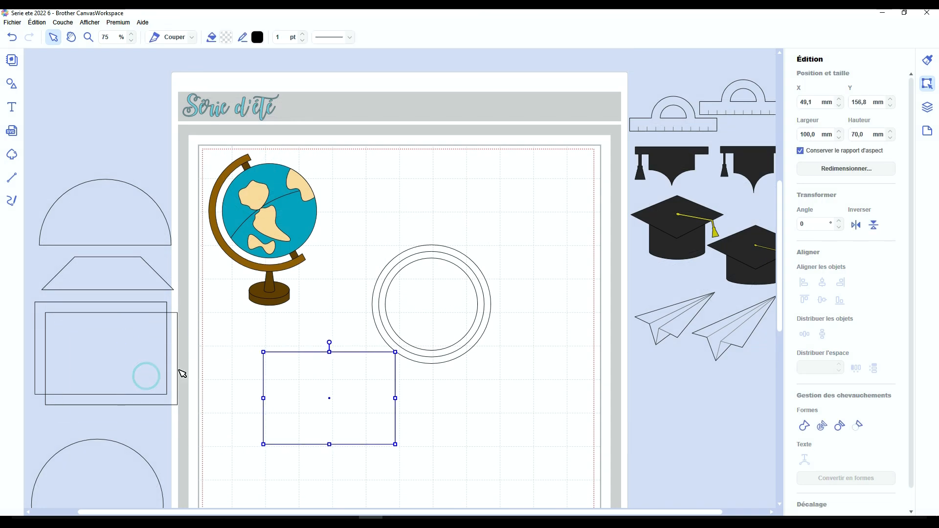
click(140, 377)
drag(122, 364, 493, 426)
scroll(391, 452, up, 3)
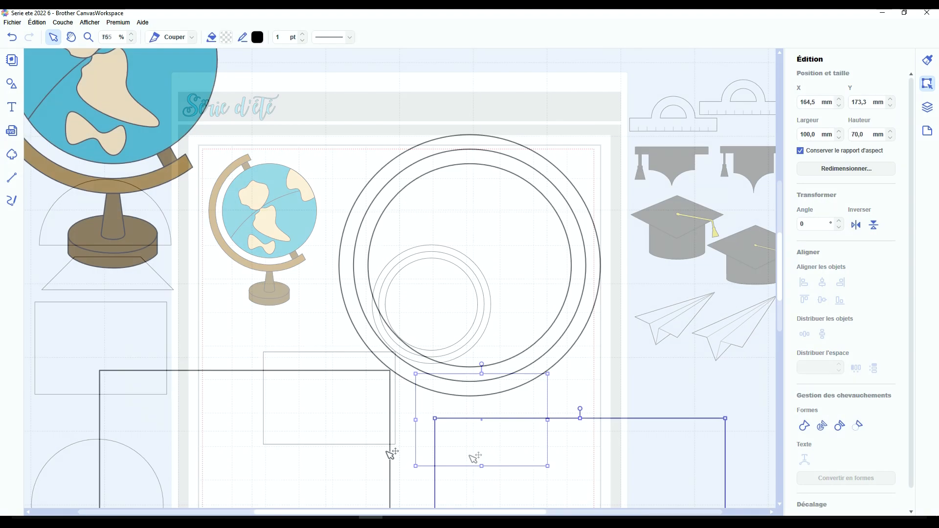
double_click(499, 448)
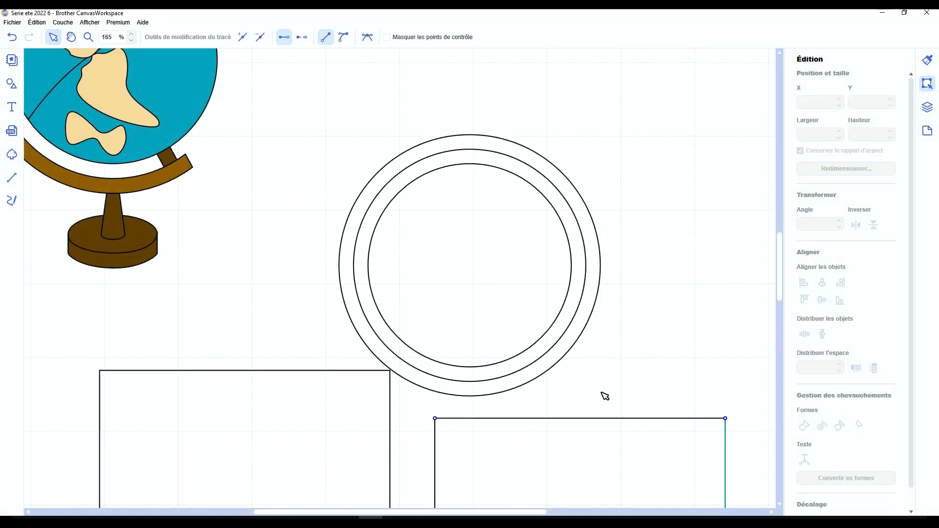
click(664, 374)
key(Delete)
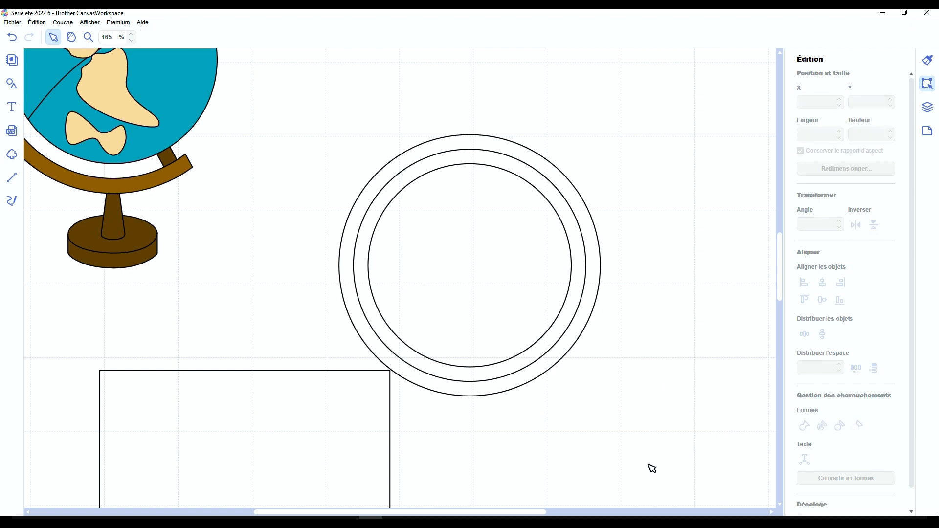
Step: Shrink the rectangle to about 6.5 by 13.7 mm, rotate it to 328° and place it across the ring's upper-left gap
drag(287, 459, 533, 215)
scroll(538, 337, up, 2)
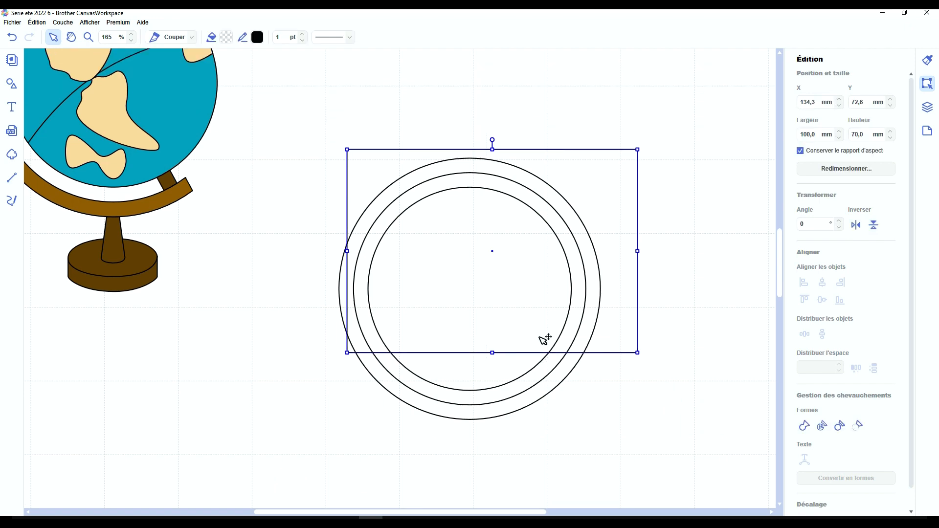
drag(637, 298, 371, 330)
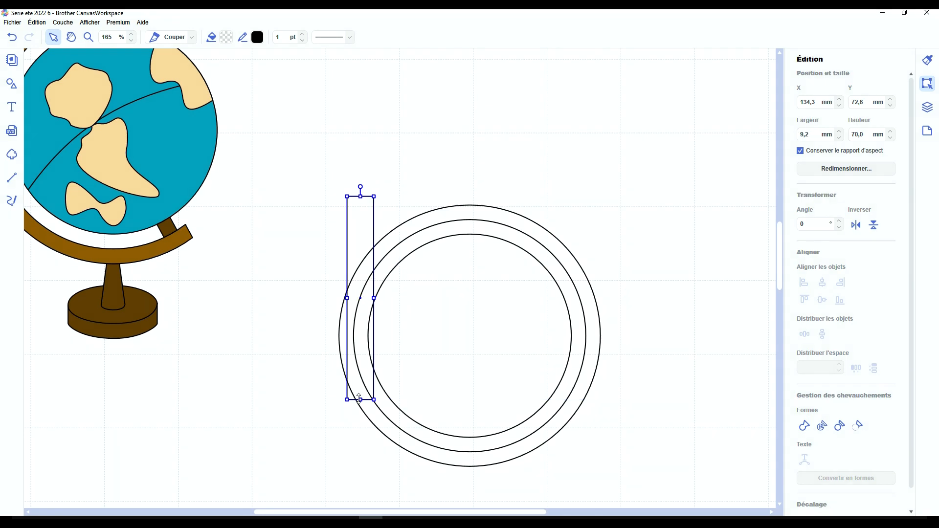
drag(360, 399, 359, 237)
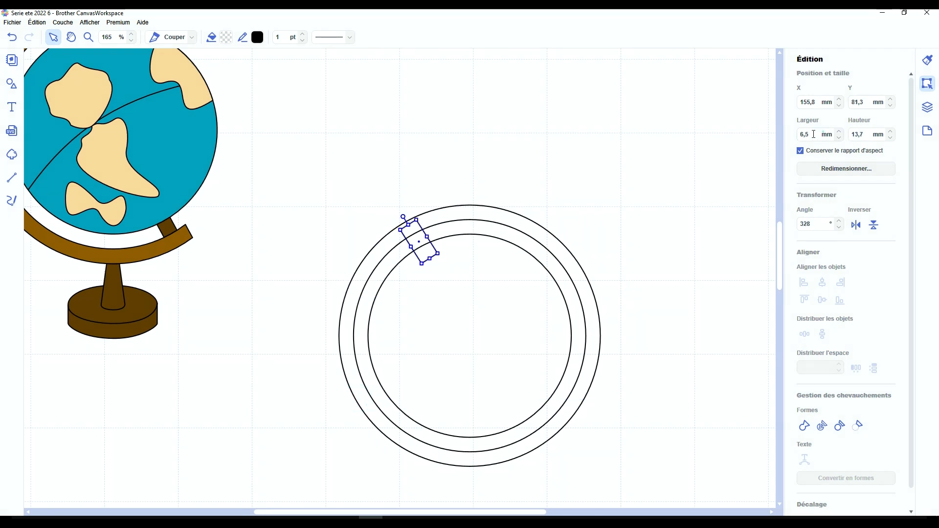
Step: Resize the tilted rectangle to 5 mm wide and 10 mm high, releasing the locked aspect ratio for the width
text(6)
key(Return)
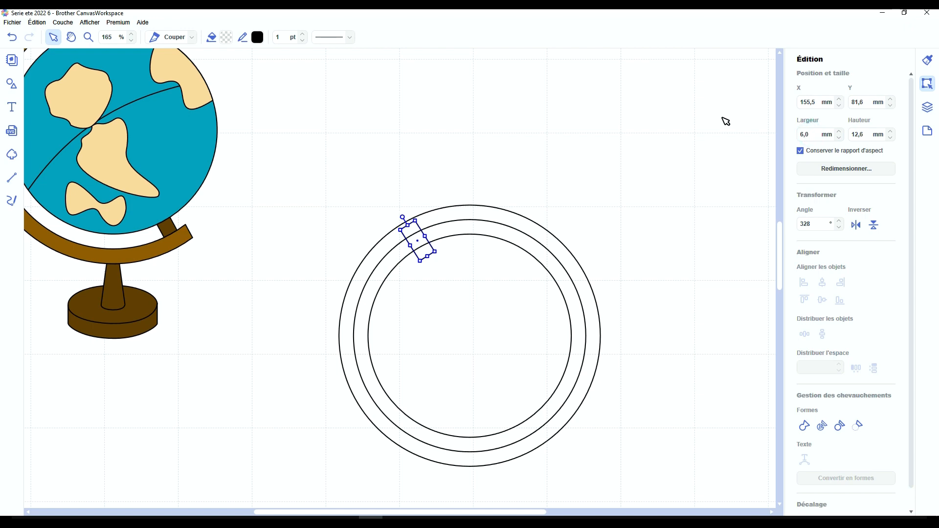
scroll(807, 134, down, 12)
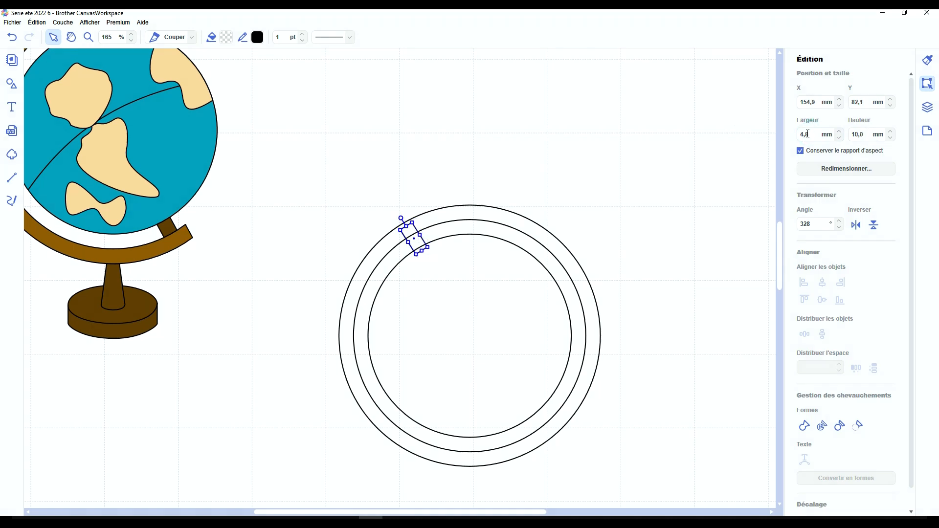
drag(815, 134, 756, 127)
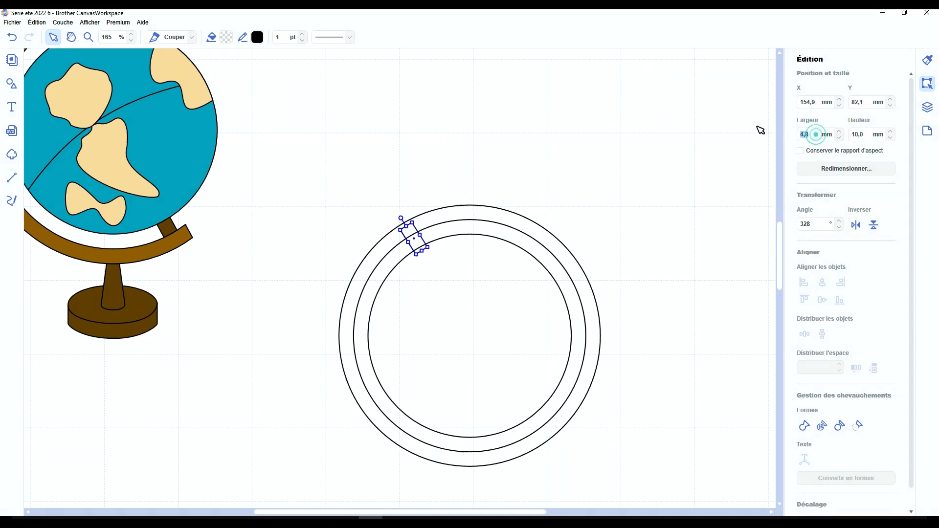
text(5)
key(Return)
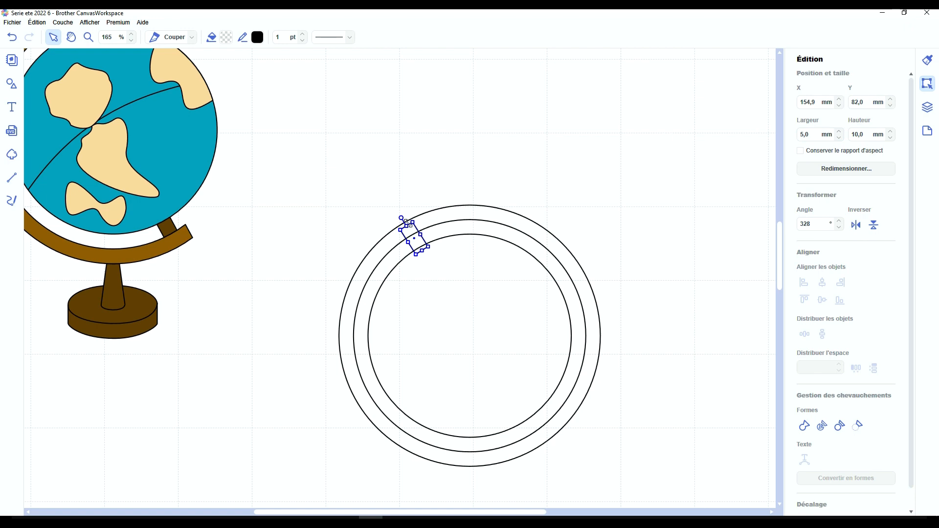
Step: Shorten the tilted rectangle to about 8.3 mm and paste a copy of it beside the ring
drag(407, 224, 397, 209)
key(ctrl+v)
drag(443, 264, 646, 324)
Step: Draw a straight guide line from the tilted rectangle's edge diagonally through the circle to beyond the ring's lower-right side
key(l)
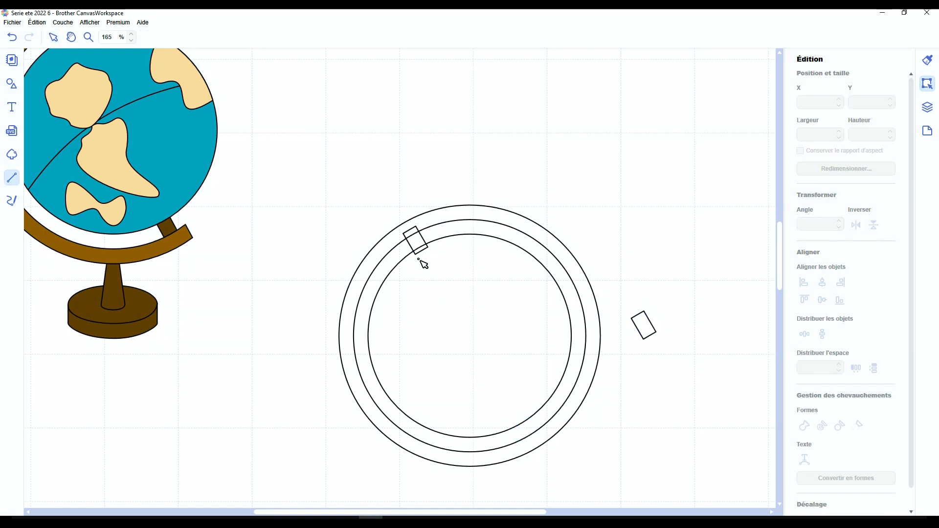
mouse_move(416, 240)
mouse_down()
mouse_move(576, 495)
mouse_move(574, 472)
mouse_up()
drag(517, 429, 410, 202)
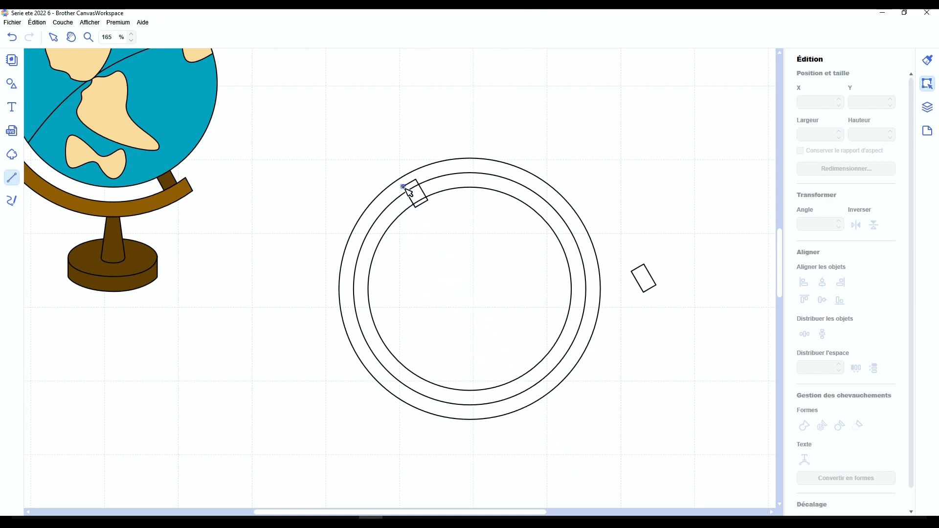
mouse_move(416, 209)
mouse_down()
mouse_move(500, 366)
mouse_move(545, 441)
mouse_move(564, 452)
mouse_move(414, 212)
mouse_move(543, 438)
mouse_move(568, 450)
mouse_move(563, 460)
mouse_up()
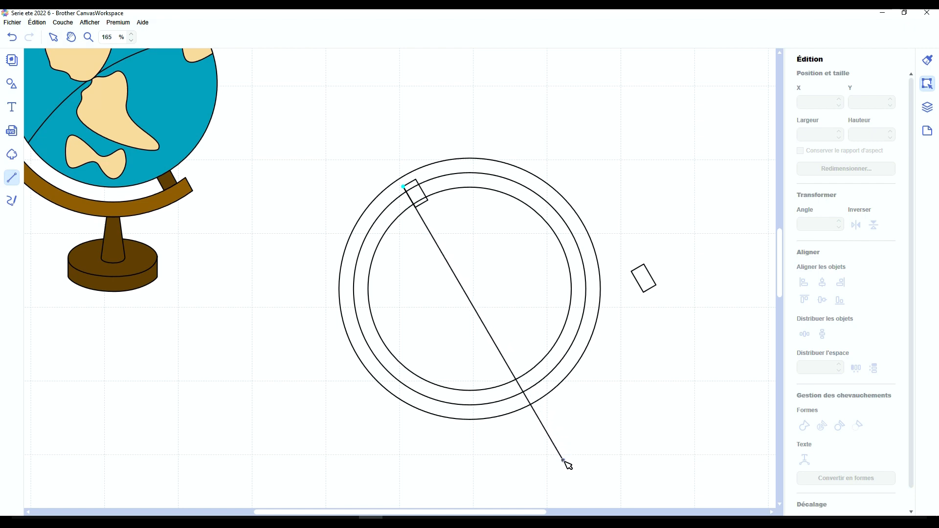
double_click(563, 460)
click(681, 430)
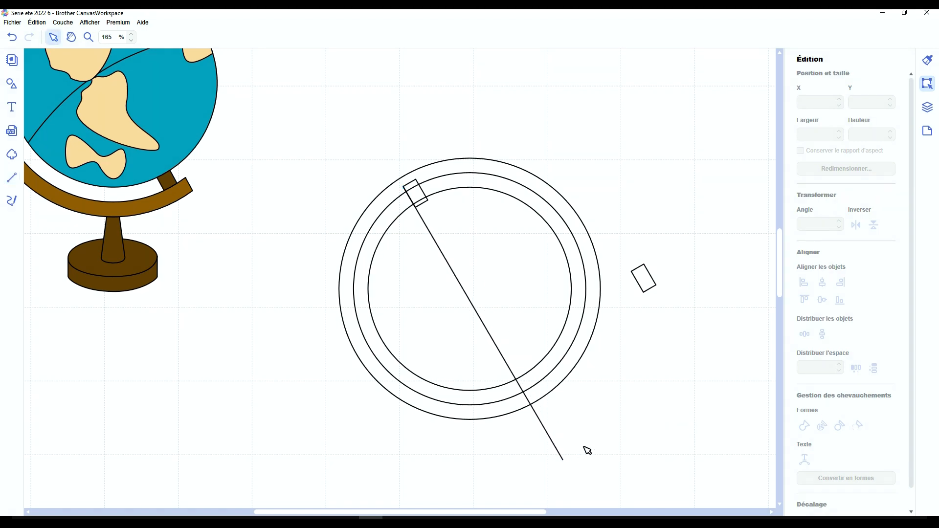
Step: Place the copied rectangle across the lower-right gap against the guide line and delete the line
drag(645, 278, 529, 376)
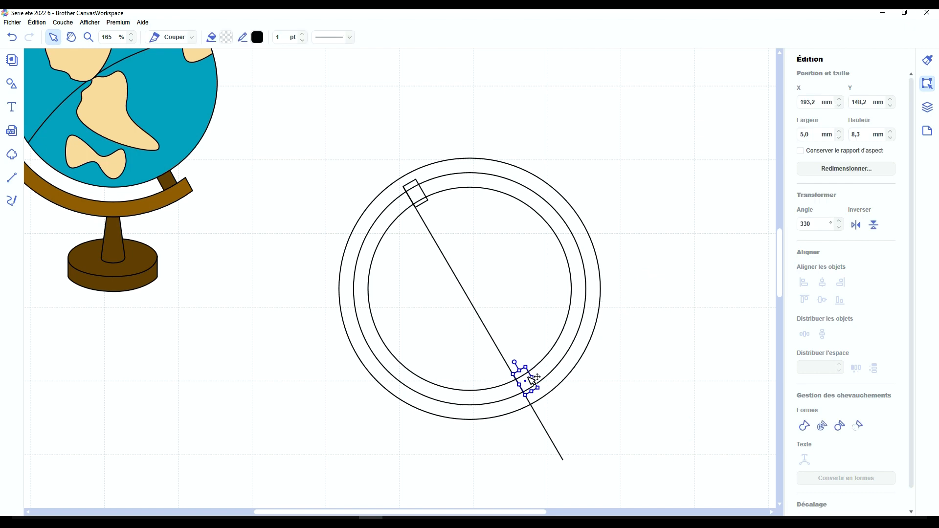
click(677, 405)
drag(607, 441, 537, 466)
key(Delete)
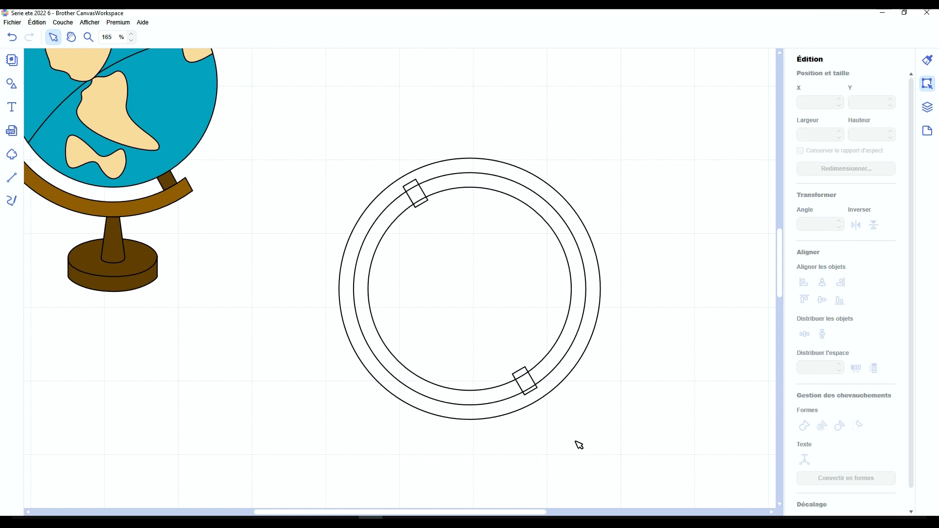
Step: Place the trapezoid directly under the ring and resize it to 15 mm wide and about 20 mm high
scroll(578, 444, down, 5)
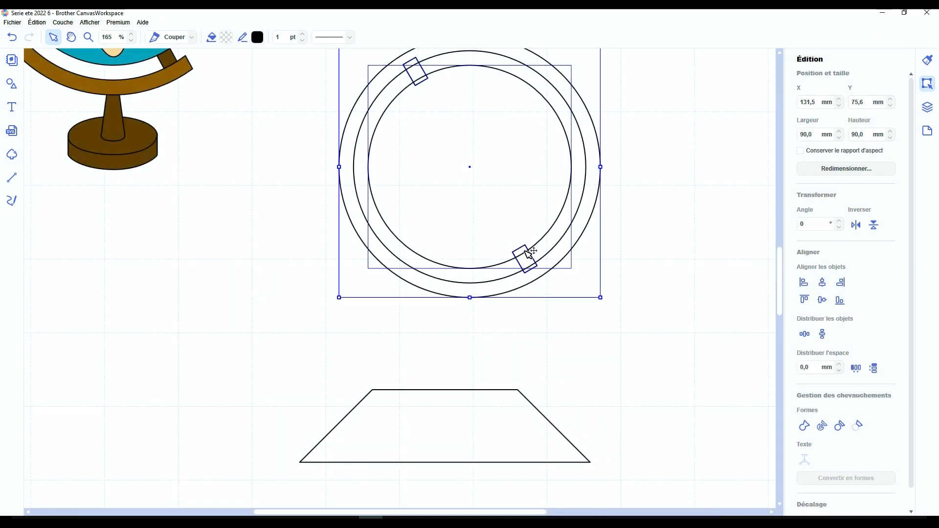
click(522, 250)
drag(456, 433, 480, 338)
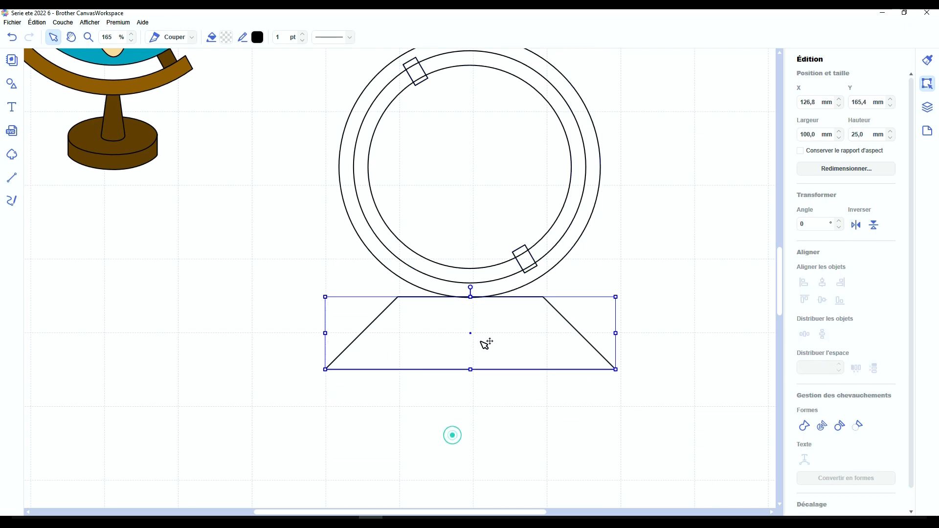
drag(325, 331, 477, 332)
double_click(806, 135)
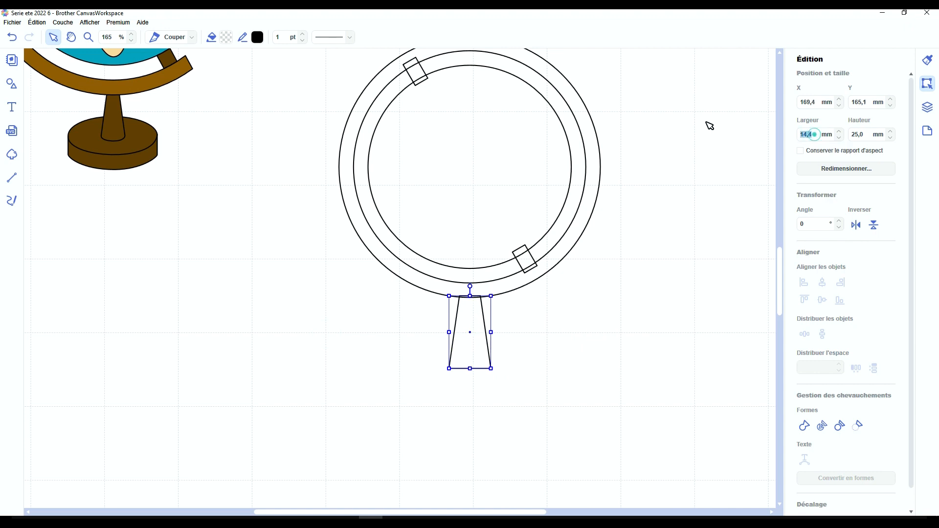
text(15)
key(Return)
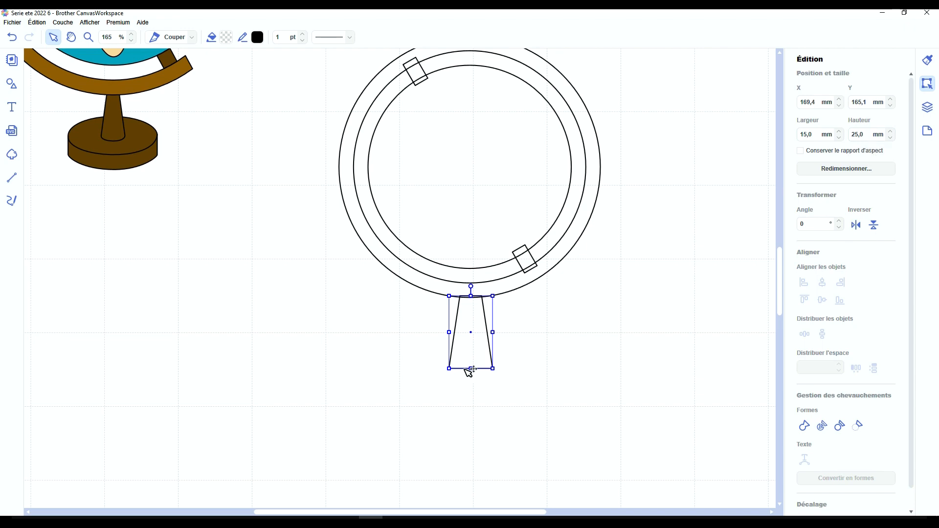
drag(468, 368, 469, 353)
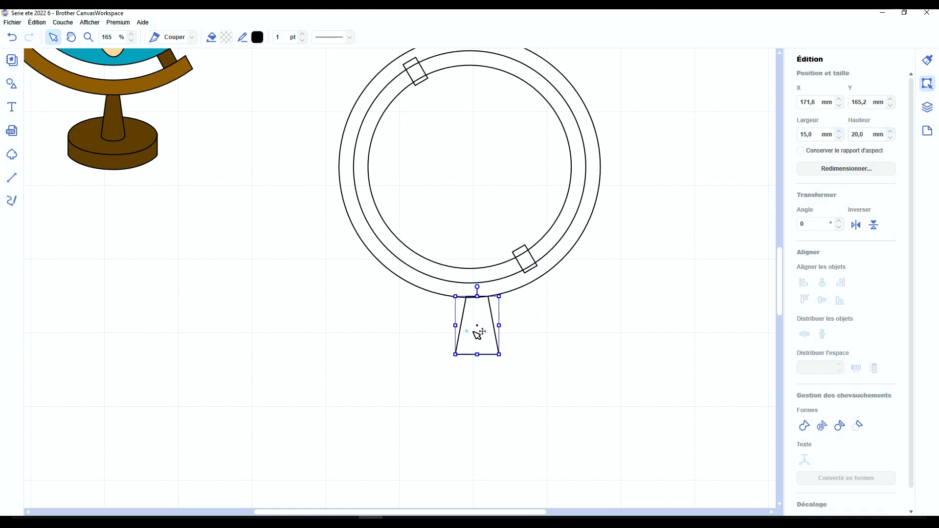
Step: Centre the trapezoid horizontally with the ring
shift+click(470, 286)
scroll(477, 329, down, 3)
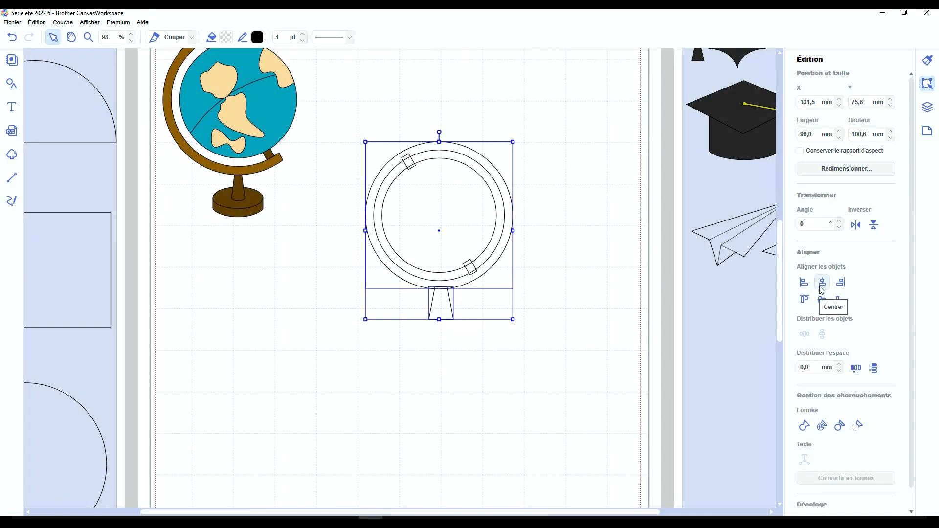
click(821, 287)
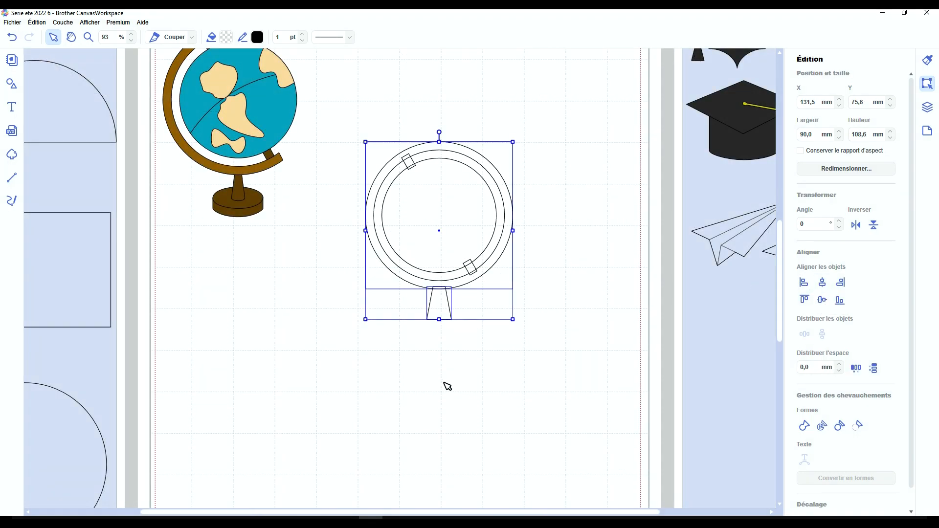
Step: Bring the half circle, a rectangle and the 100 mm circle onto the mat near the globe
scroll(453, 288, down, 2)
click(292, 291)
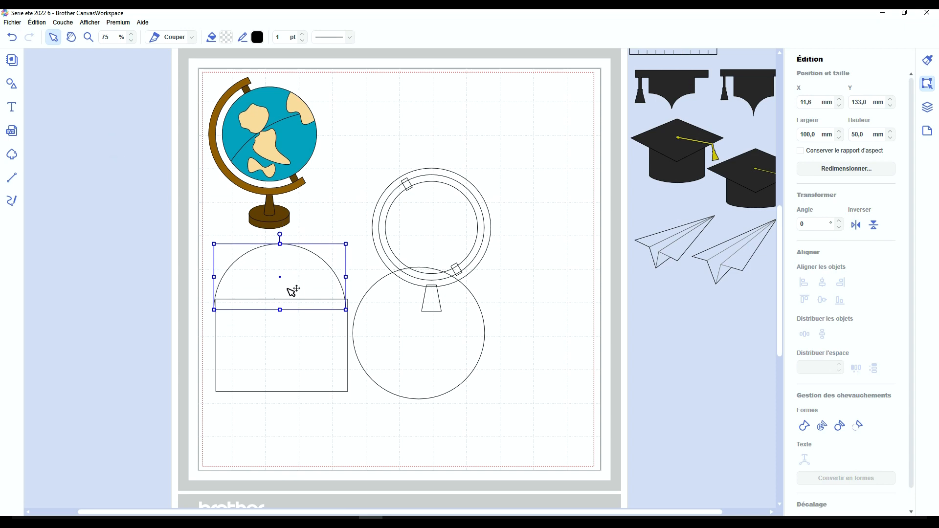
drag(347, 231, 310, 349)
click(313, 453)
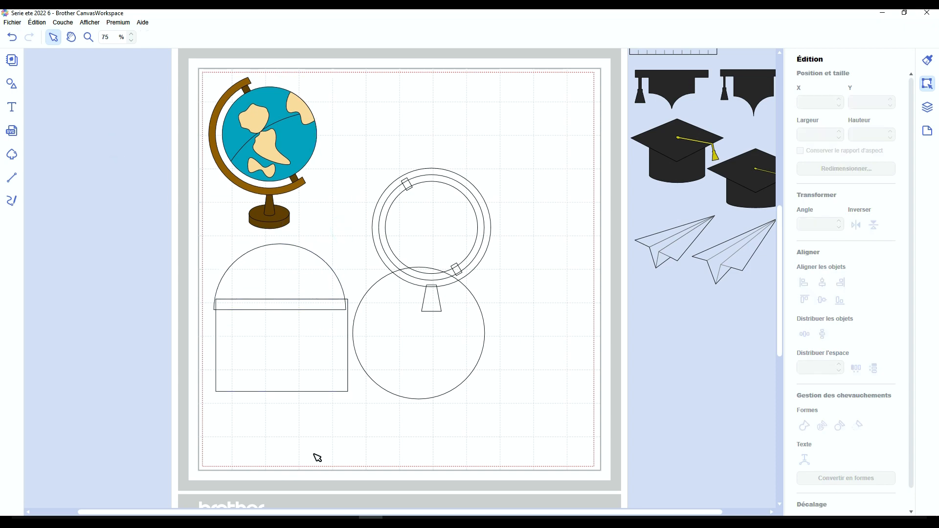
click(305, 283)
click(304, 357)
click(443, 361)
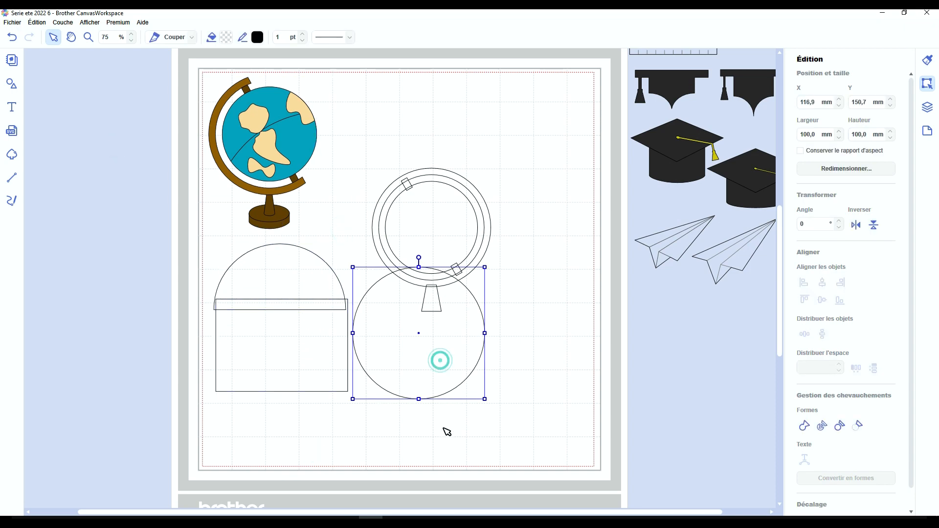
Step: Squash the 100 mm circle into an ellipse about 32 by 10 mm and place it at the foot of the trapezoid
scroll(446, 431, up, 3)
scroll(460, 413, up, 2)
drag(474, 407, 523, 420)
scroll(643, 445, down, 3)
drag(678, 448, 394, 167)
drag(354, 127, 503, 197)
mouse_move(505, 229)
mouse_down()
mouse_move(541, 245)
mouse_move(505, 227)
mouse_move(544, 259)
mouse_move(491, 264)
mouse_move(495, 219)
mouse_up()
click(478, 219)
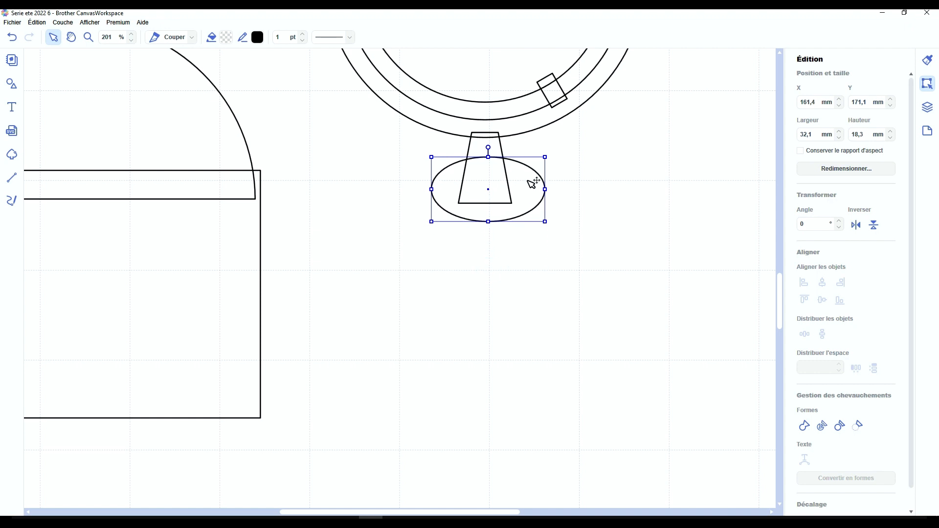
drag(533, 183, 512, 204)
scroll(469, 289, down, 4)
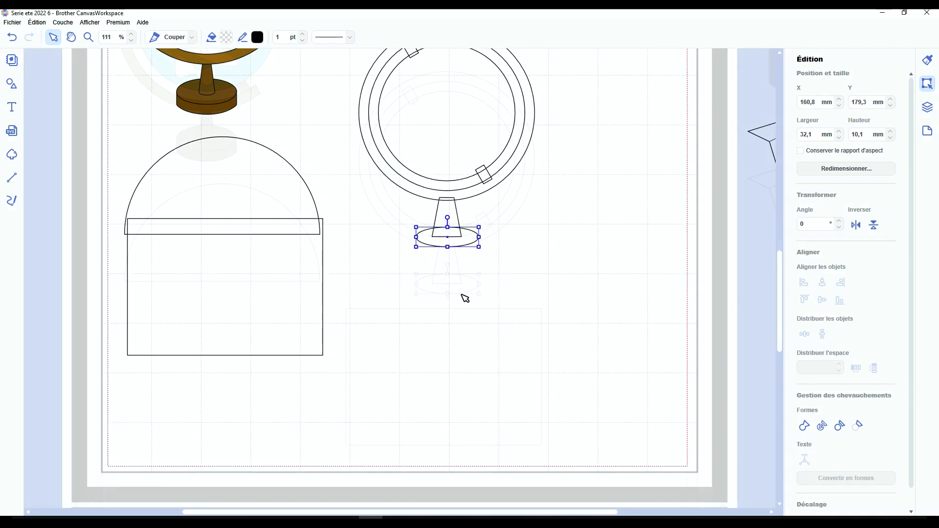
Step: Lock the ellipse's aspect ratio, set its width to 35 mm and recentre it under the trapezoid
click(800, 151)
double_click(815, 134)
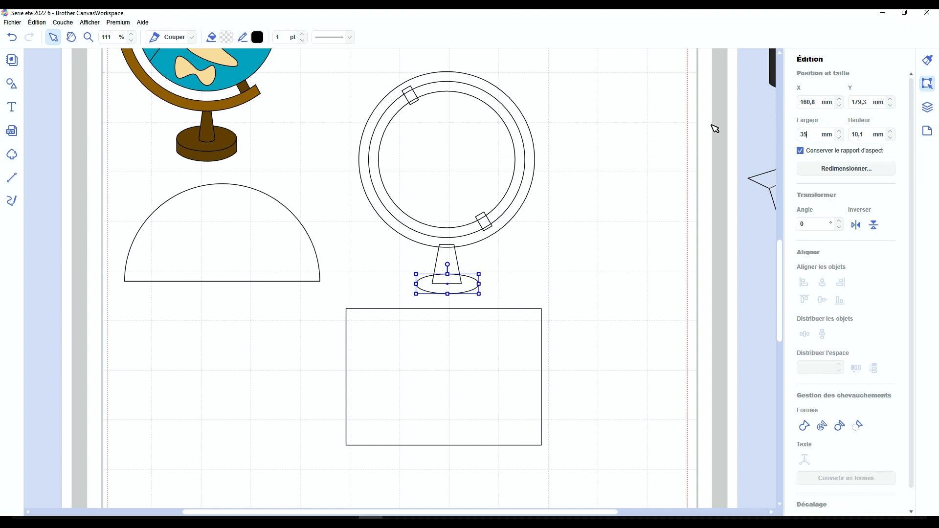
key(Return)
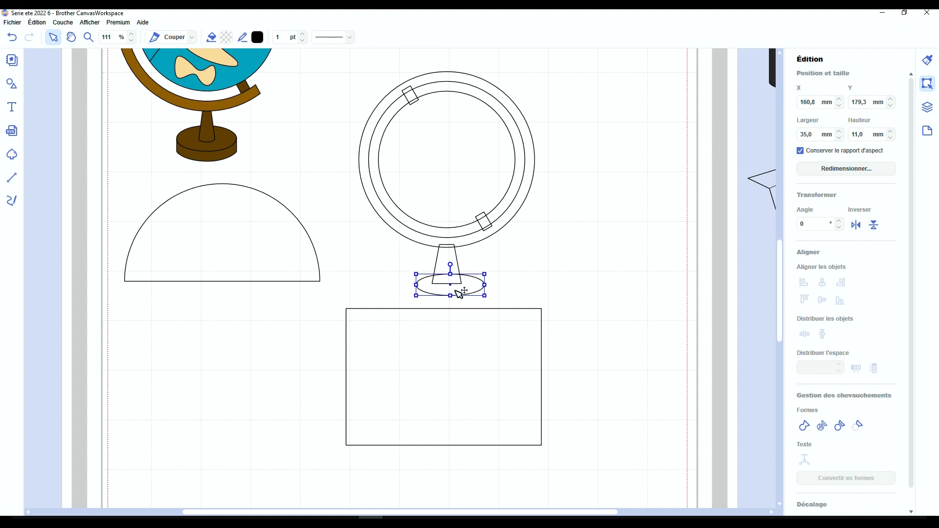
drag(460, 292, 456, 293)
Step: Set the rectangle's width to 35 mm with its proportions kept and place it under the ellipse, starting at the ellipse's middle
click(457, 345)
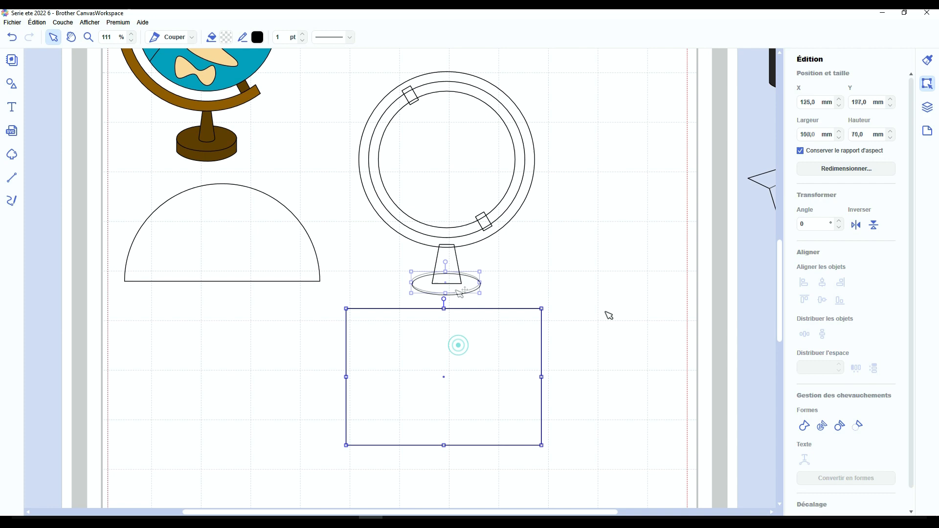
click(815, 137)
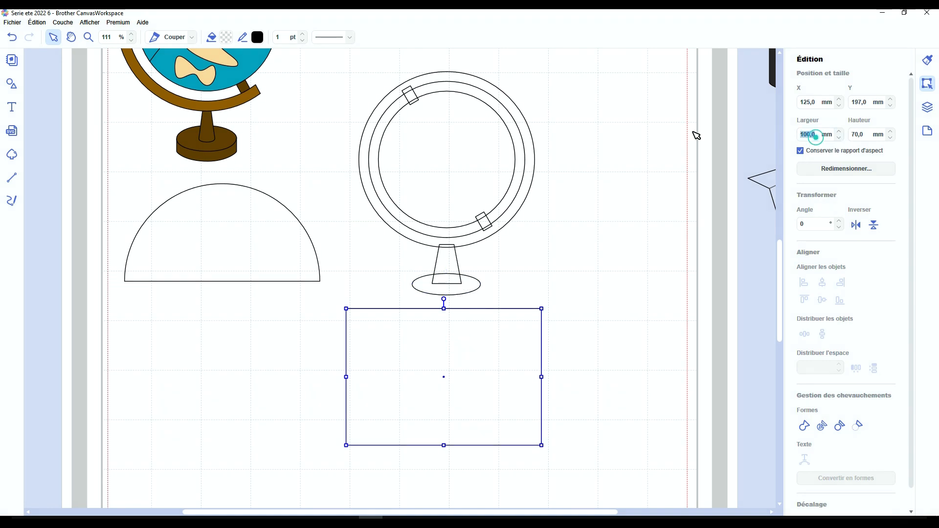
key(Return)
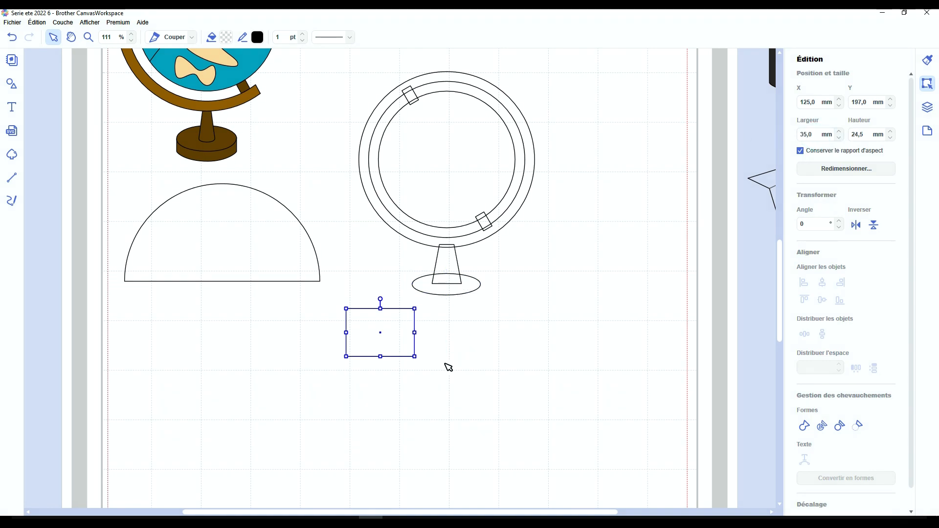
scroll(448, 367, up, 2)
drag(390, 384, 521, 336)
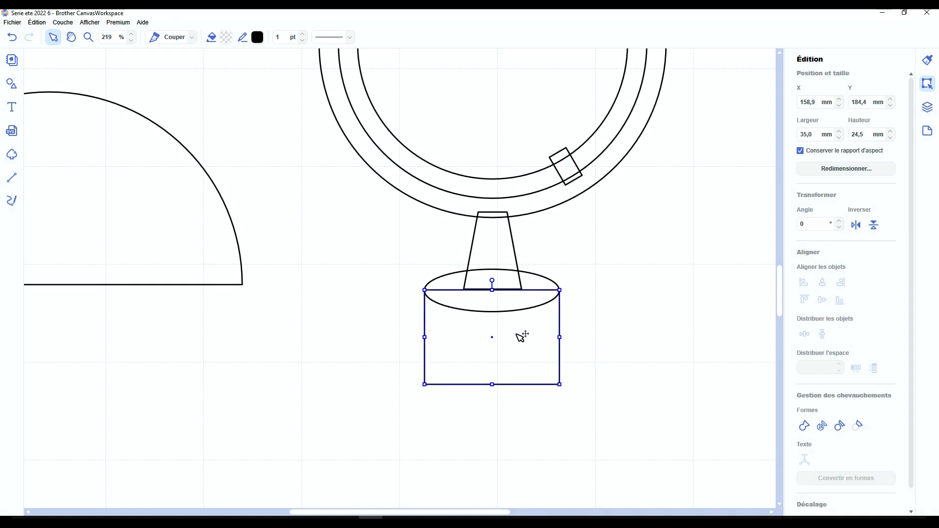
Step: Squash the rectangle vertically so that its lower edge meets the bottom of the ellipse
click(646, 354)
click(461, 384)
drag(492, 384, 497, 312)
Step: Flip the half circle upside down, set its width to 35 mm and place it just below the flattened rectangle
drag(133, 222, 557, 419)
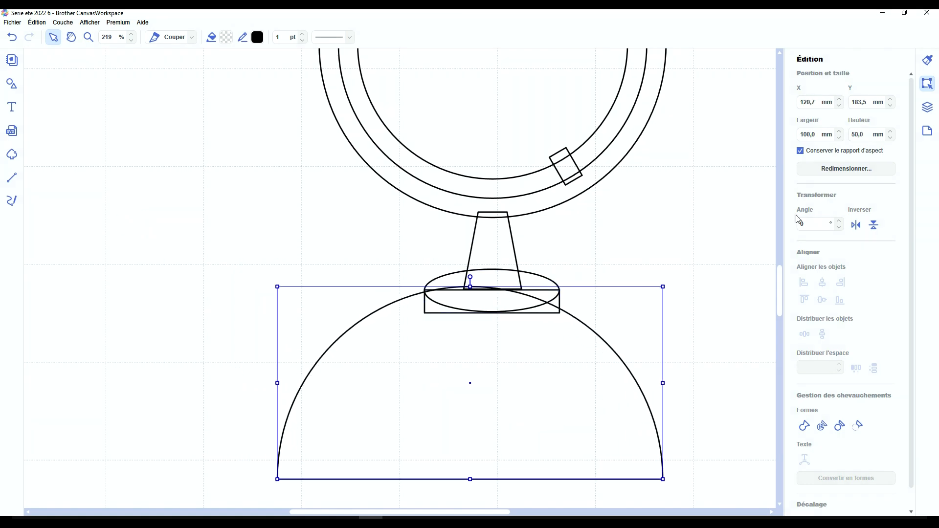
click(874, 233)
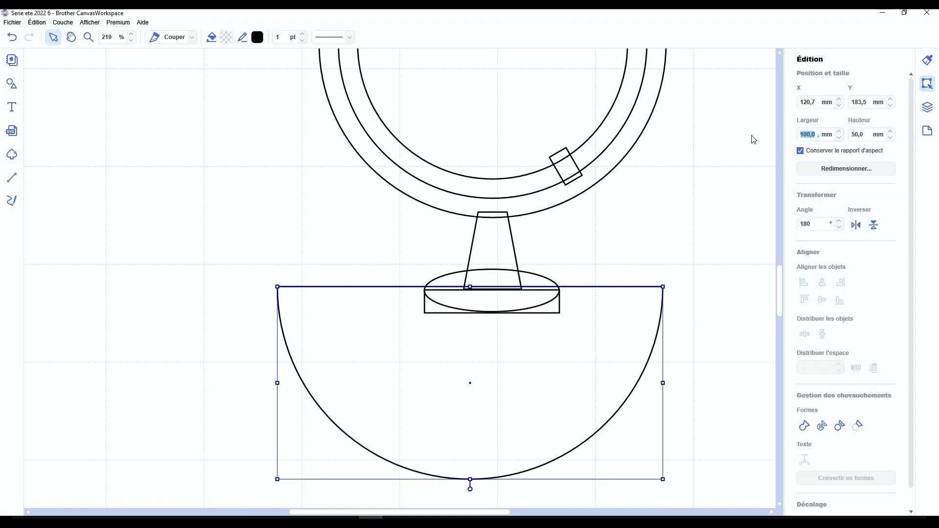
text(35)
key(Return)
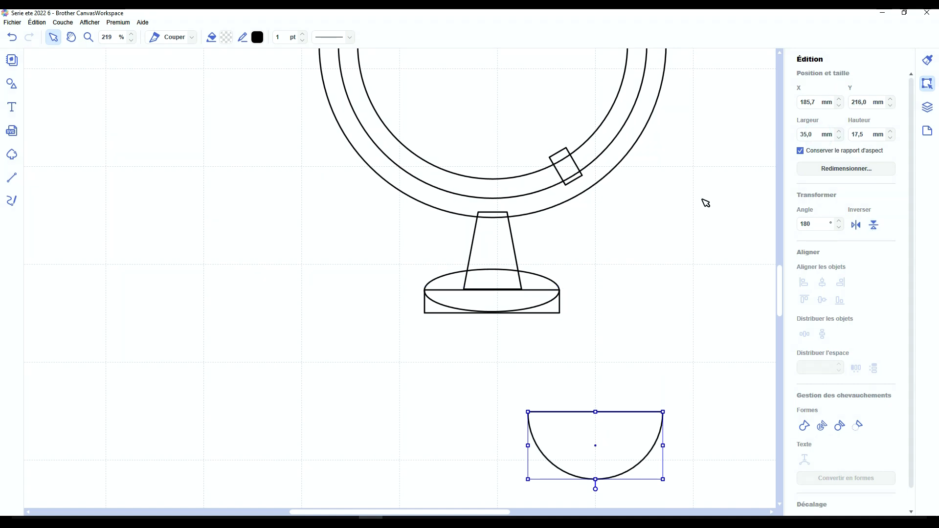
drag(581, 433, 495, 348)
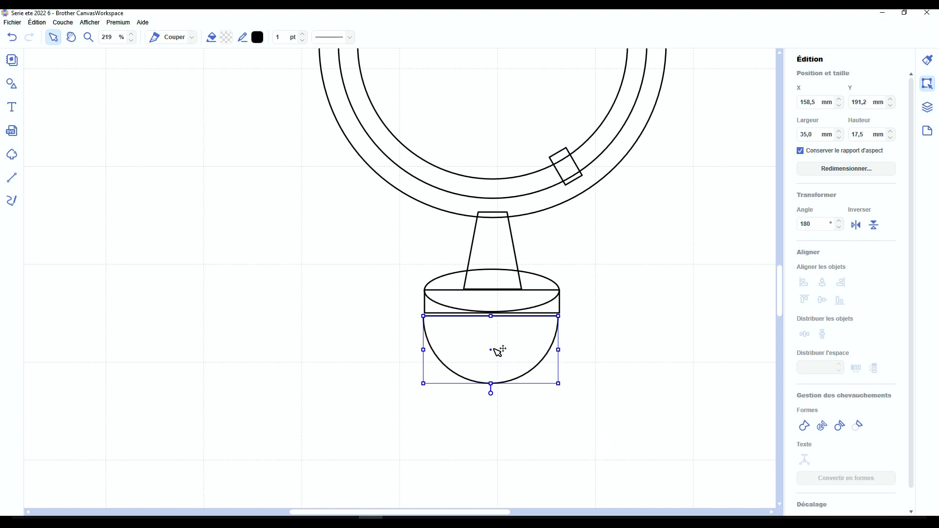
Step: Flatten the half circle into a shallow arc and move the rectangle down, clear of the ellipse and above the arc
drag(490, 384, 494, 435)
drag(432, 313, 433, 400)
click(488, 430)
Step: Centre the rectangle and arc horizontally, stack them vertically with 0 mm spacing and weld them into one shape
drag(574, 463, 506, 375)
click(825, 283)
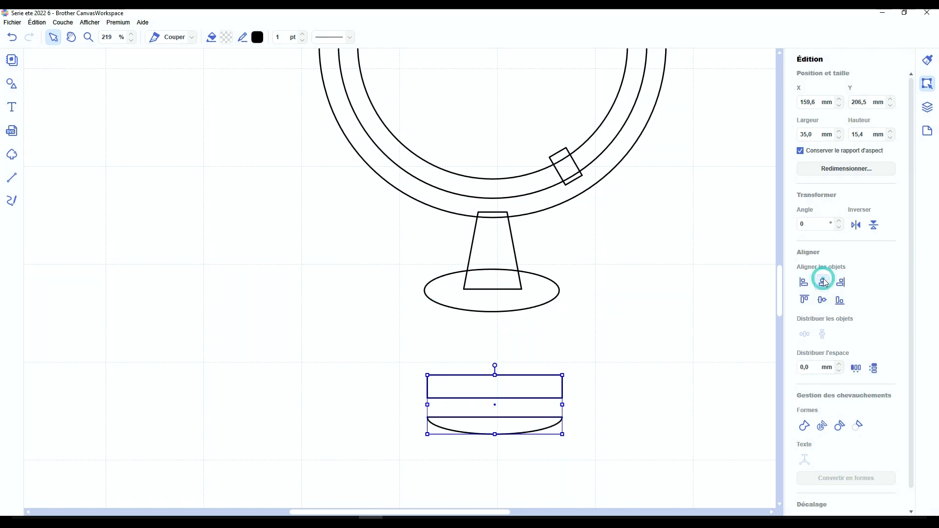
click(872, 372)
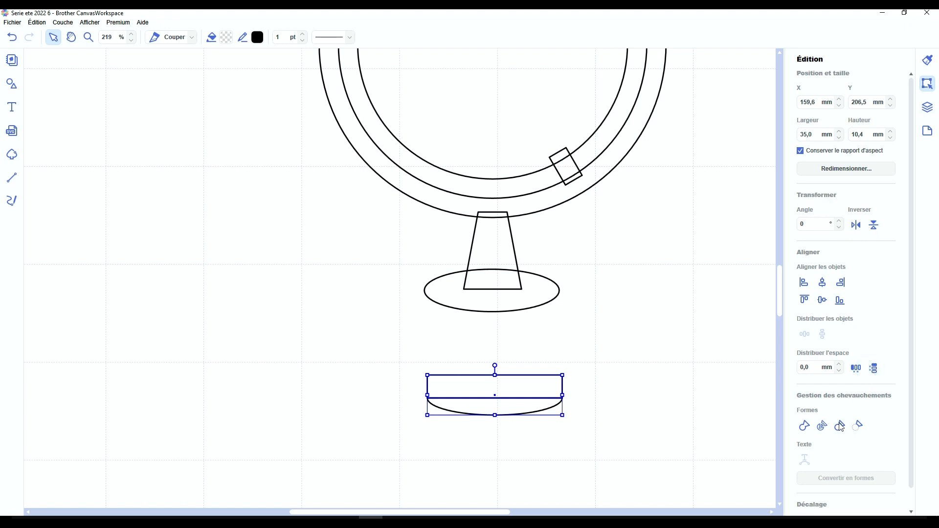
click(805, 426)
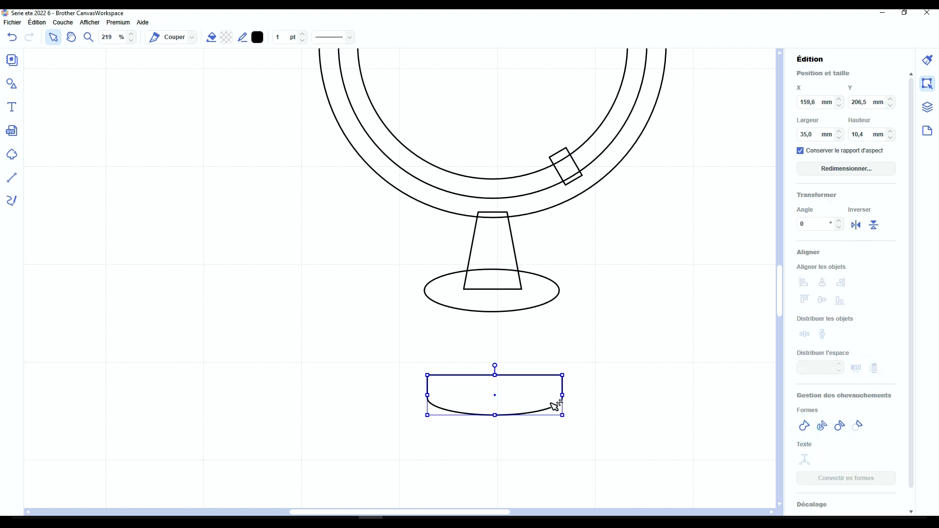
Step: Move the ellipse above the welded base, centre both horizontally and distribute them vertically with a spacing of -5,5 mm
drag(478, 276, 485, 337)
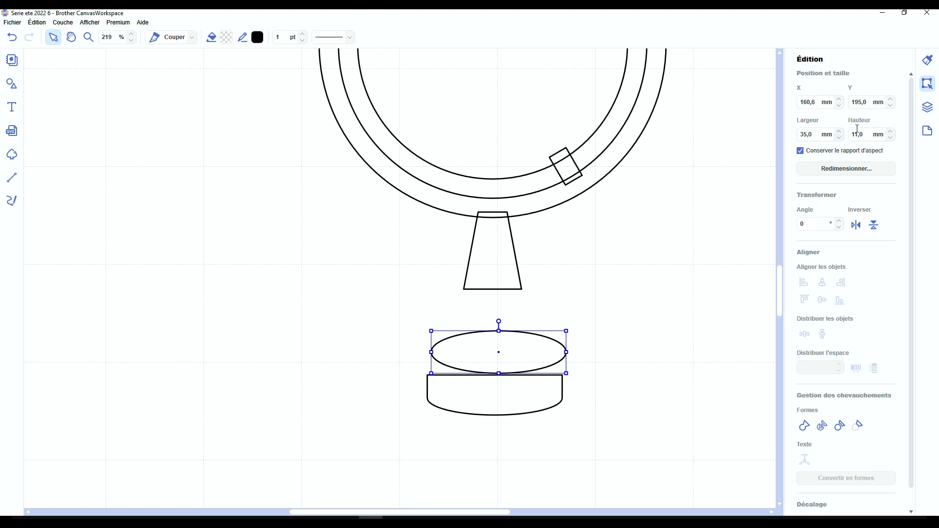
drag(608, 342, 509, 415)
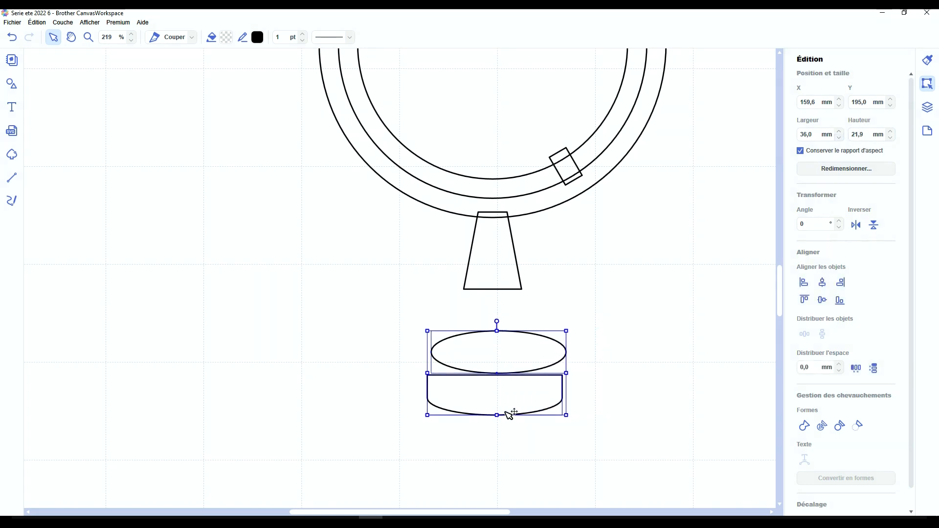
click(825, 287)
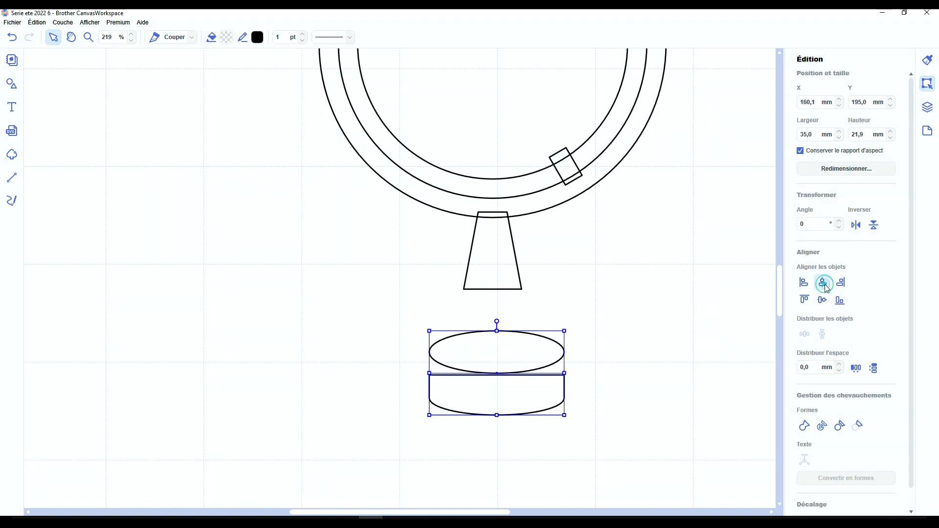
click(810, 368)
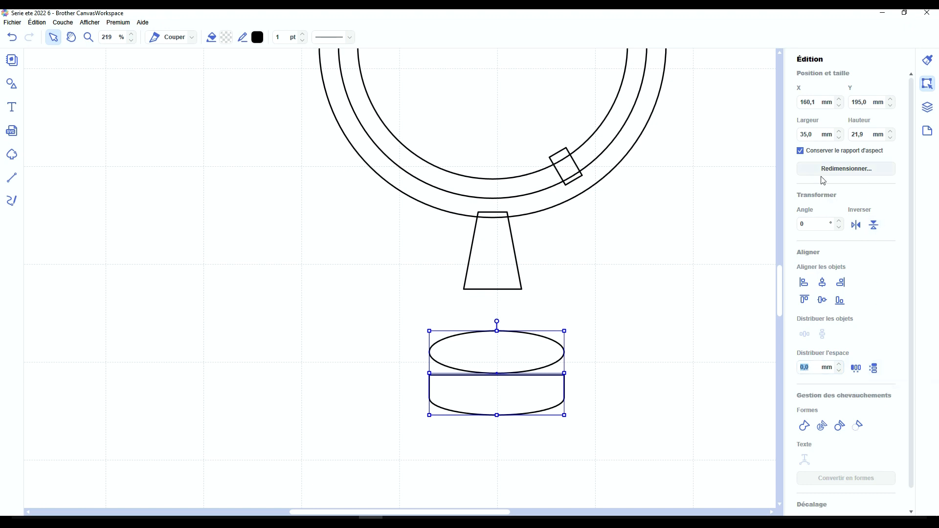
text(5,5)
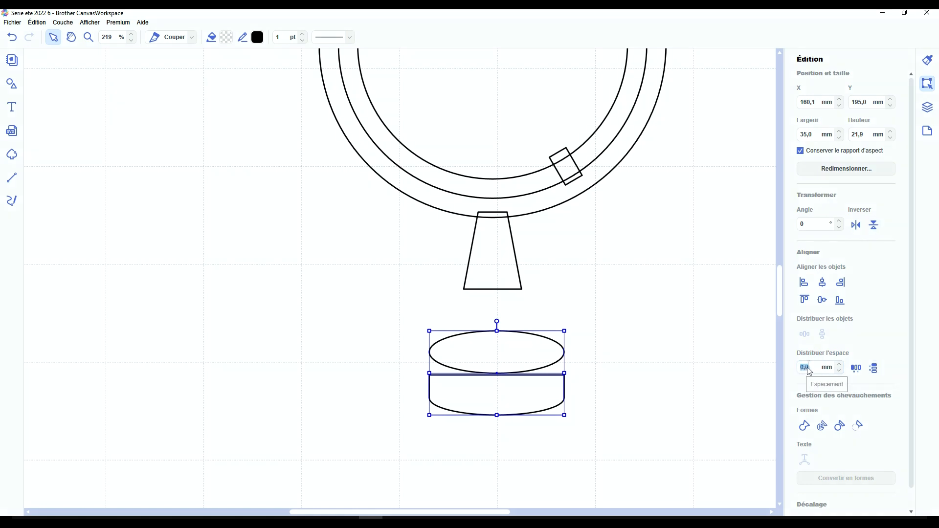
text(-)
click(873, 367)
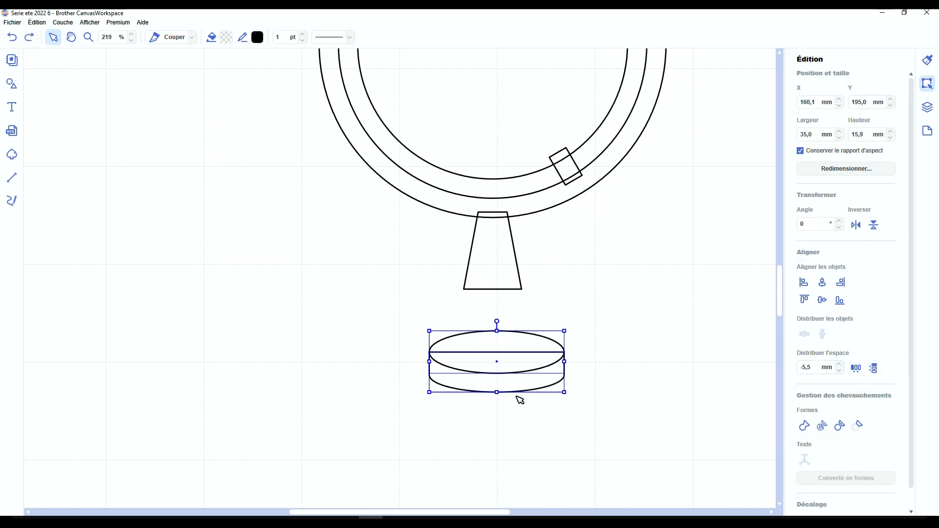
Step: Group the ellipse and base, duplicate the group, and group the two copies centred exactly on top of each other
key(ctrl+g)
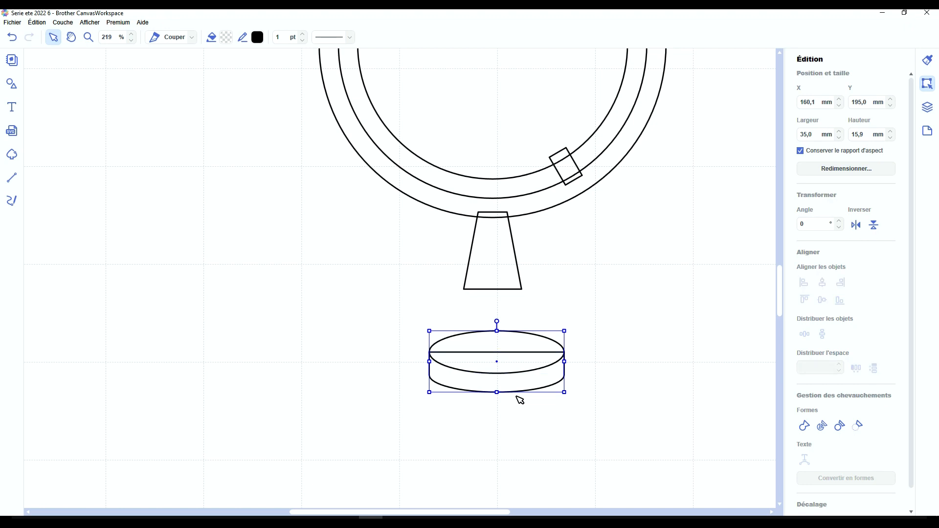
key(ctrl+d)
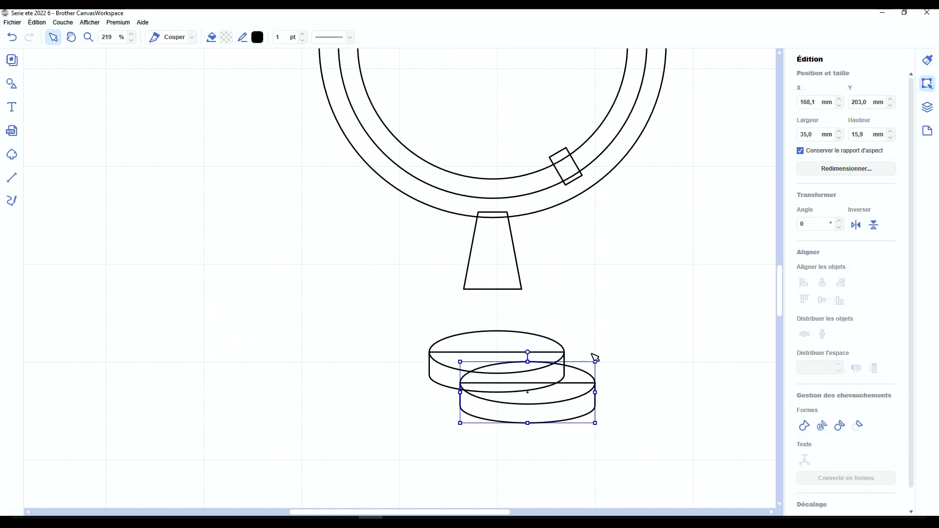
drag(638, 317, 440, 452)
click(822, 283)
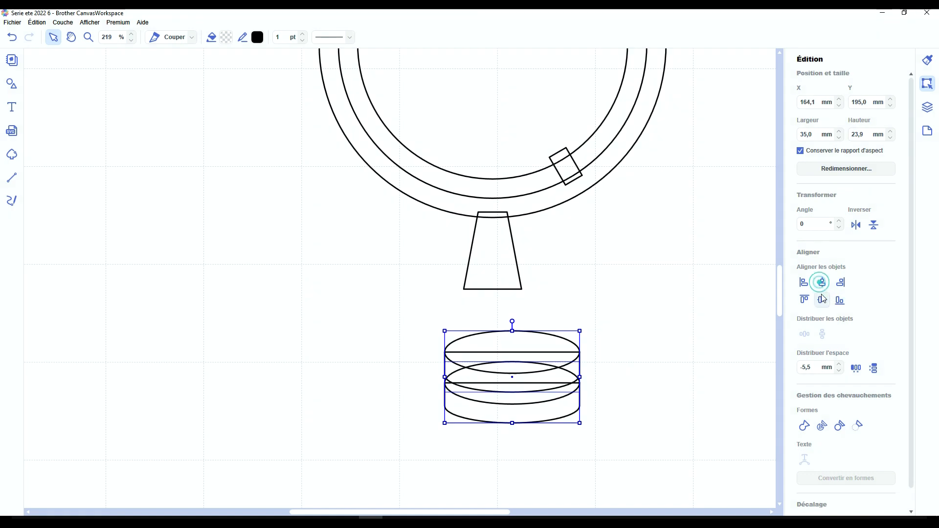
click(822, 299)
key(ctrl+g)
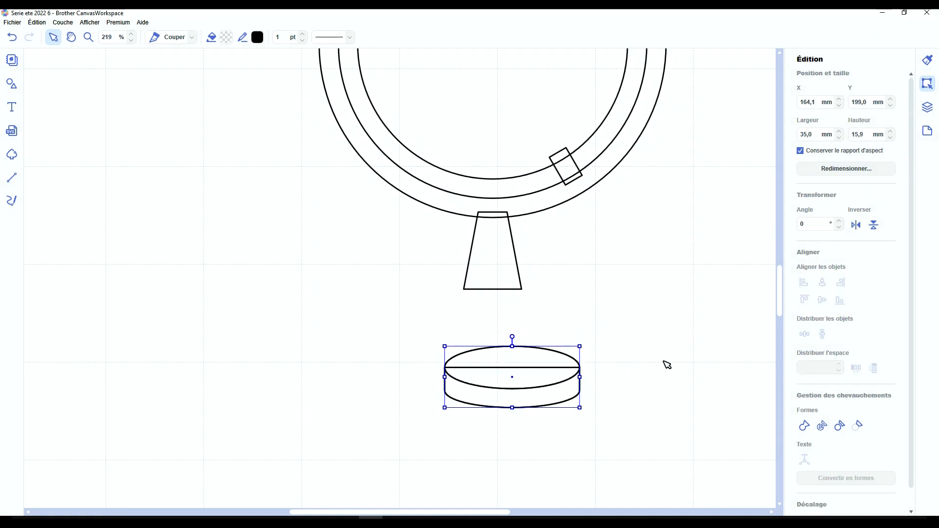
Step: Place the base at the foot of the trapezoid, then centre the base and the trapezoid, ungrouped from the ring, horizontally
drag(538, 379, 518, 294)
click(520, 247)
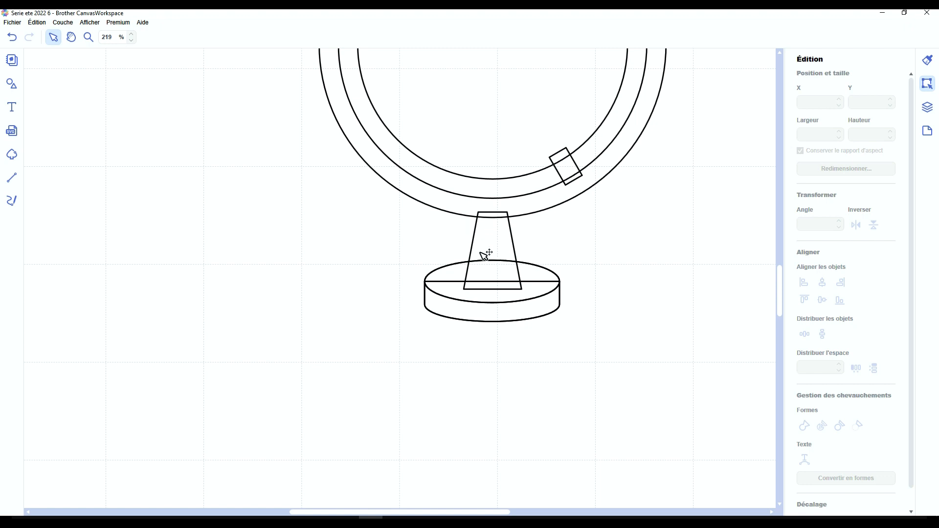
click(492, 241)
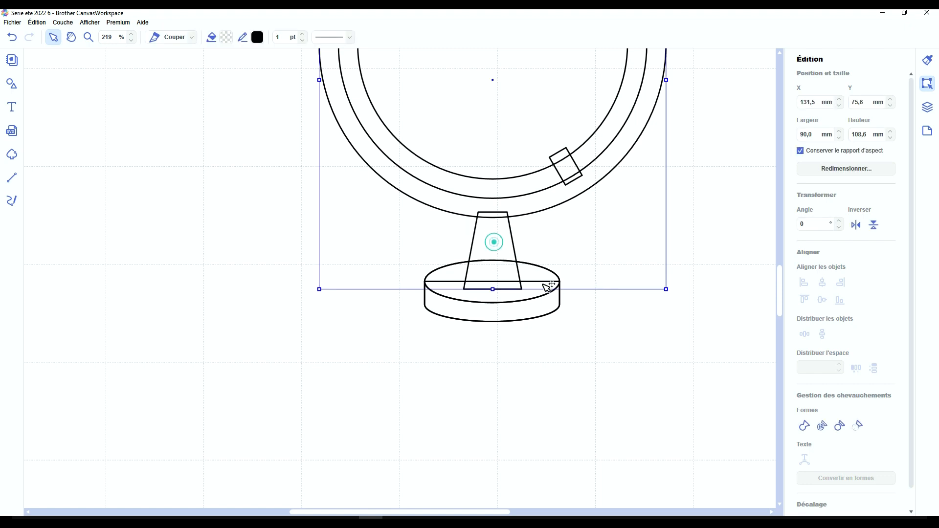
drag(582, 354, 489, 272)
click(823, 283)
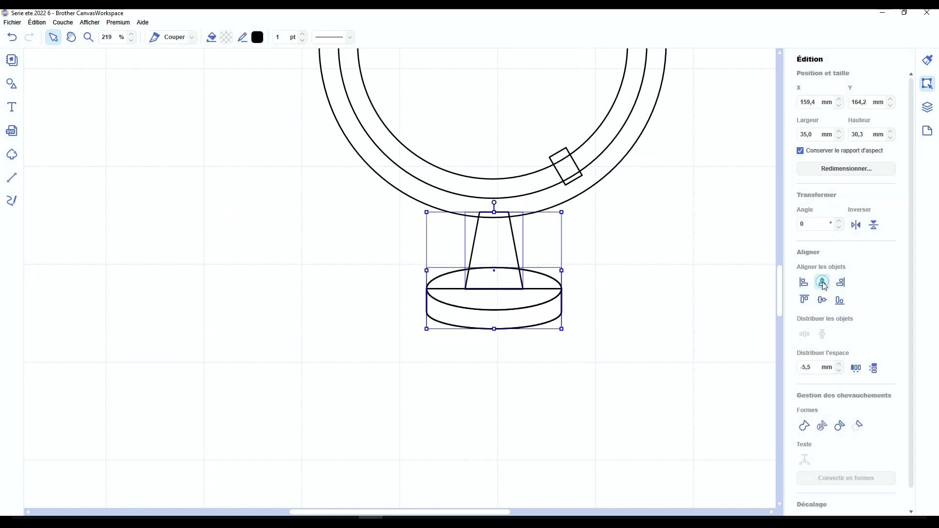
Step: Weld the trapezoid with the upper copy of the base into one stand silhouette, leaving the other base copy separate
click(662, 347)
click(532, 307)
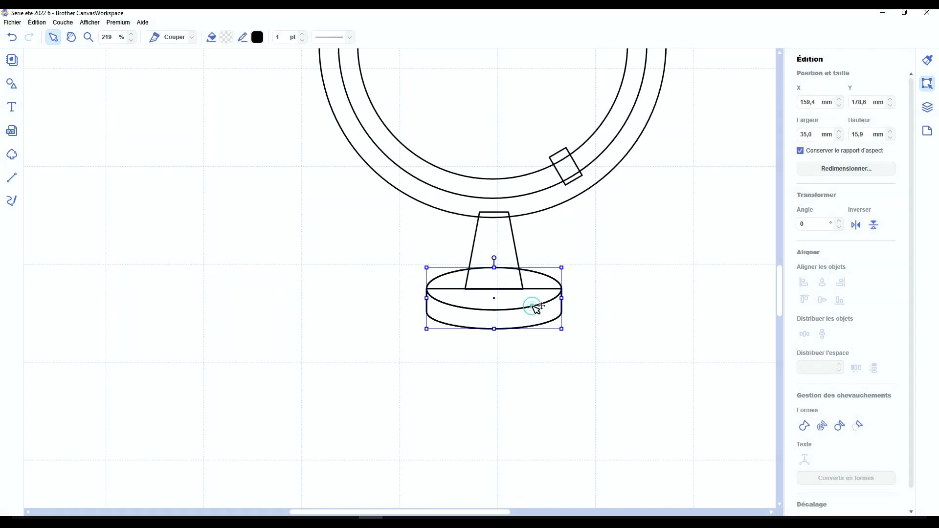
click(647, 308)
click(522, 303)
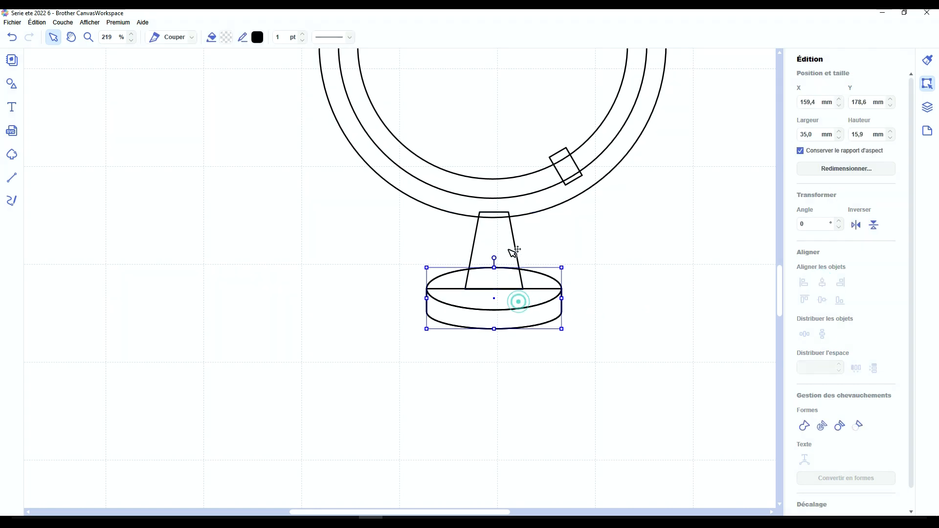
shift+click(509, 251)
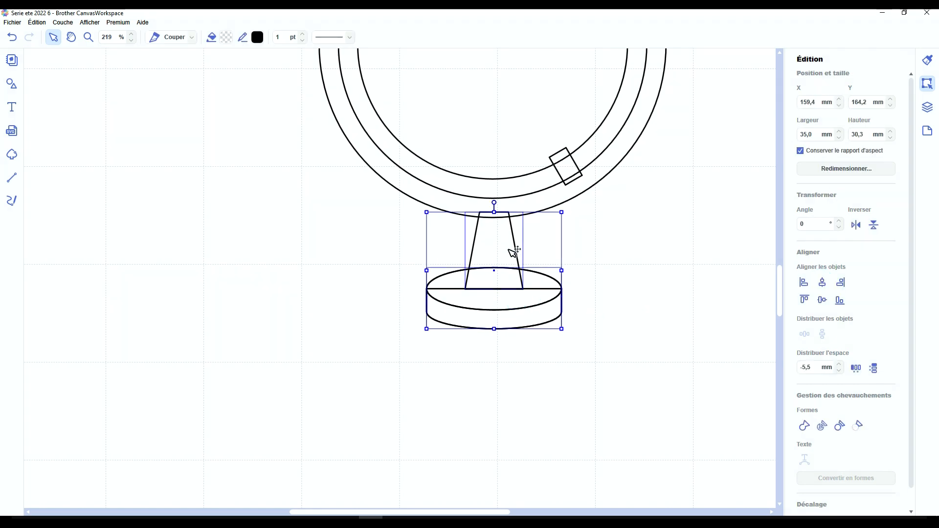
Step: Toggle the visibility of the base group in the layer list to compare it with the welded stand silhouette
click(927, 107)
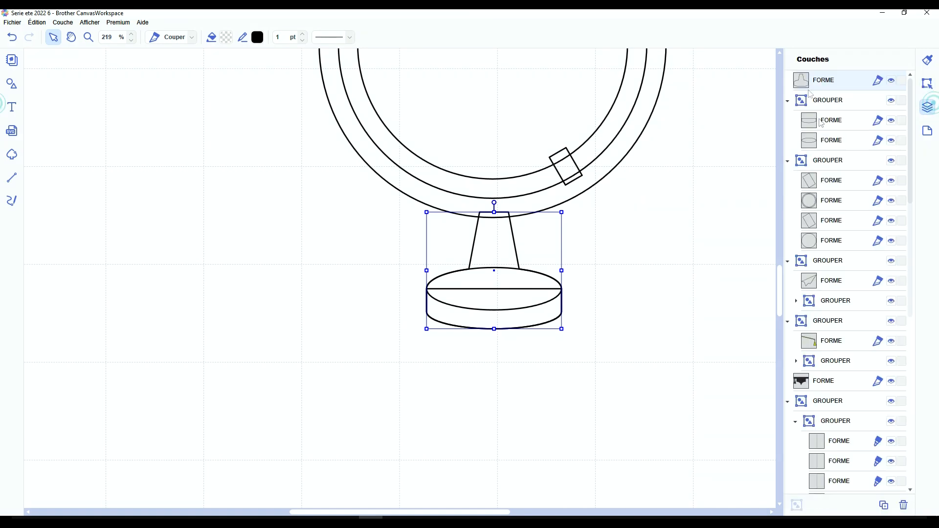
click(895, 102)
click(893, 102)
click(893, 102)
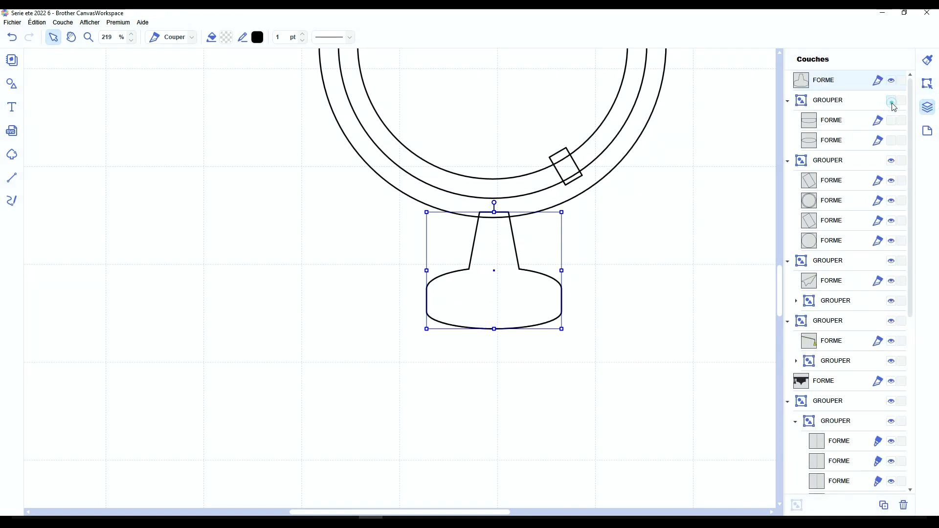
click(893, 103)
click(892, 102)
click(893, 102)
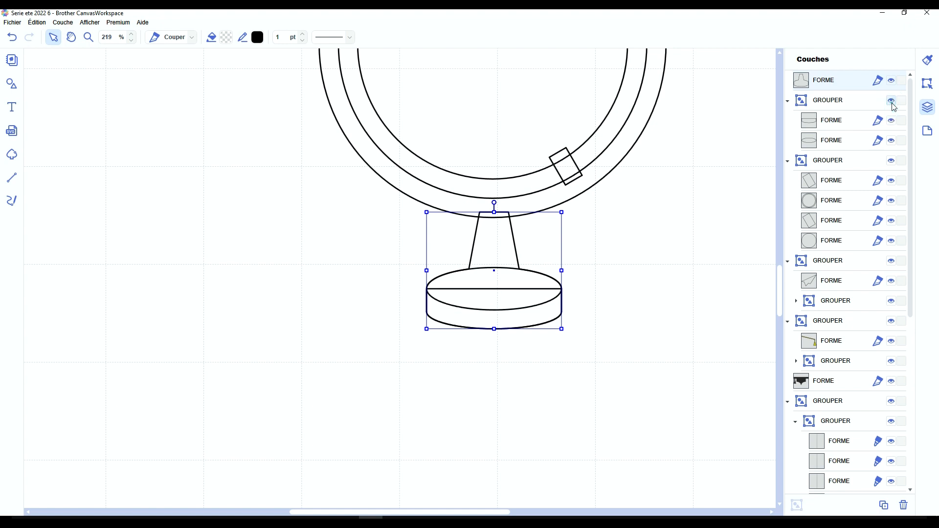
click(892, 102)
click(893, 102)
click(893, 102)
click(893, 103)
Step: Group the stand silhouette with the base details and centre the stand horizontally with the ring group
key(ctrl+g)
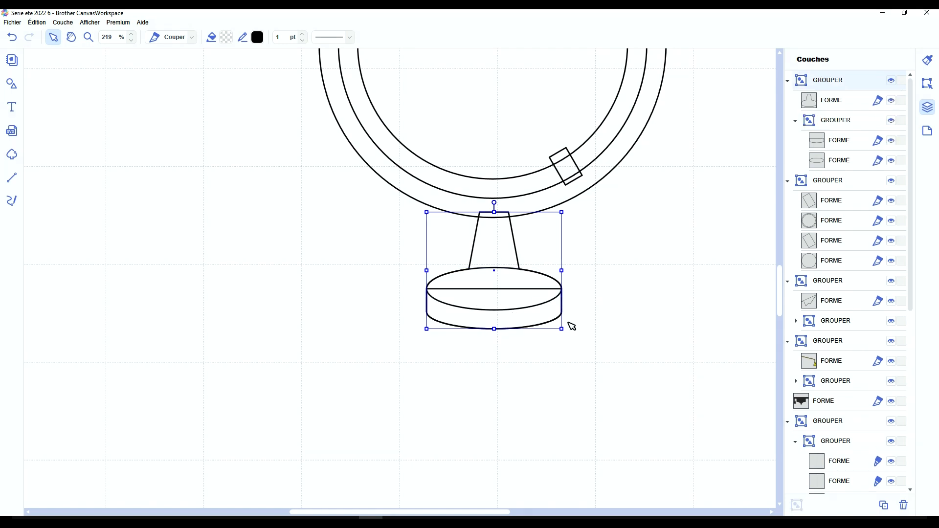
scroll(567, 335, down, 2)
ctrl+click(820, 181)
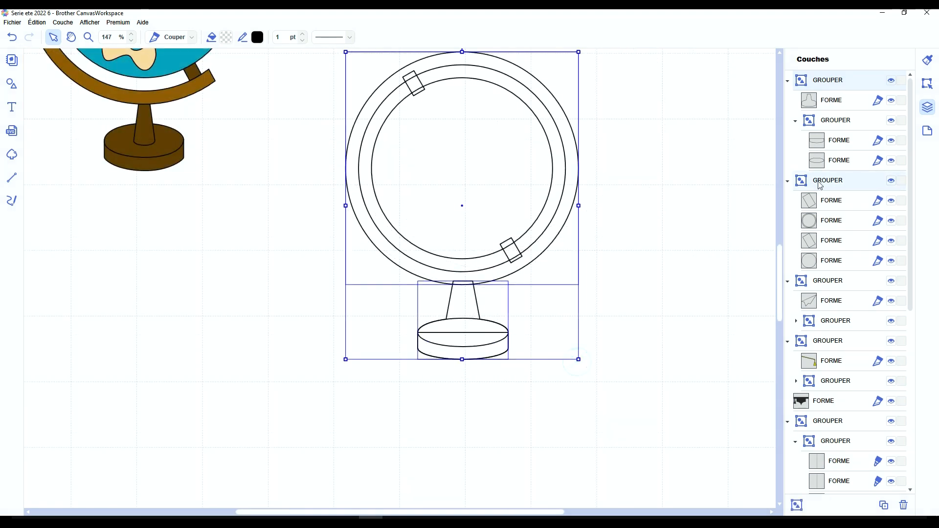
click(926, 83)
click(822, 282)
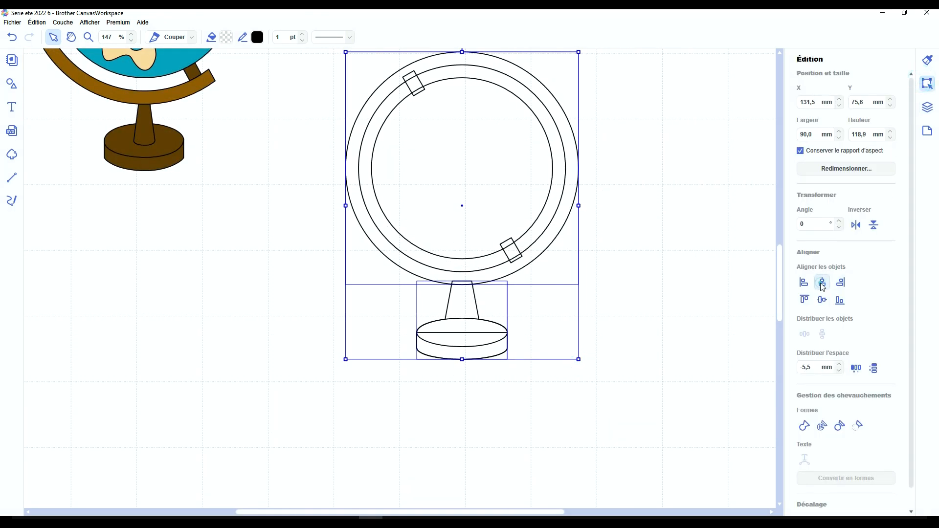
click(644, 301)
scroll(533, 360, up, 3)
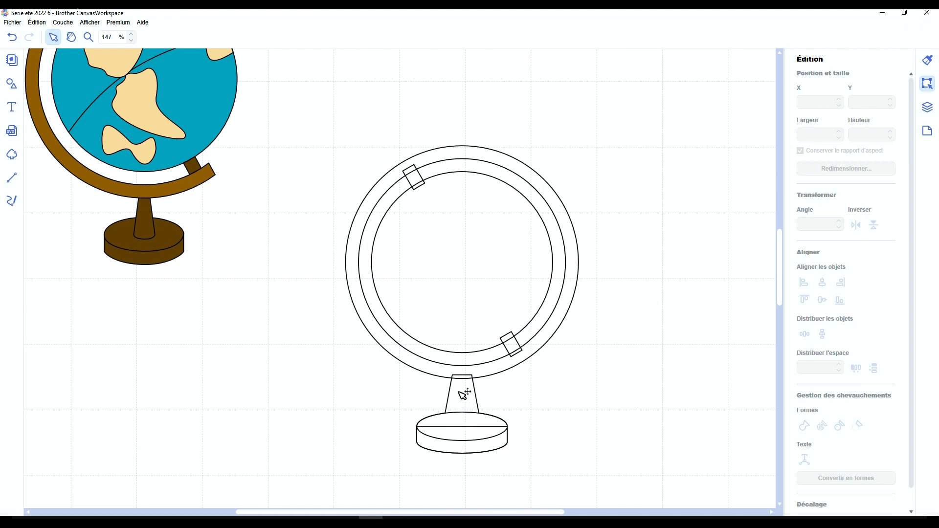
scroll(584, 422, down, 1)
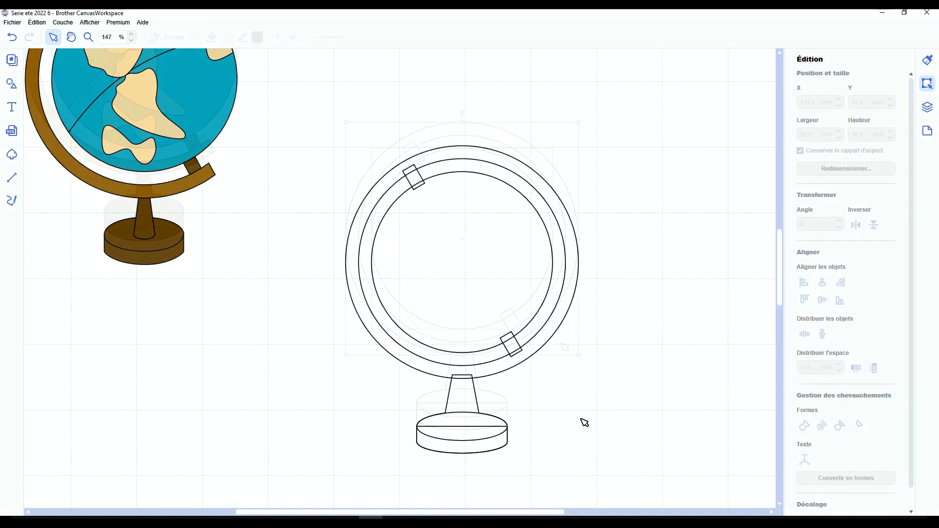
Step: Draw a closed five-sided polygon, about 118 mm high, covering the ring's right side, with its long edge running diagonally just past both pivots
click(637, 318)
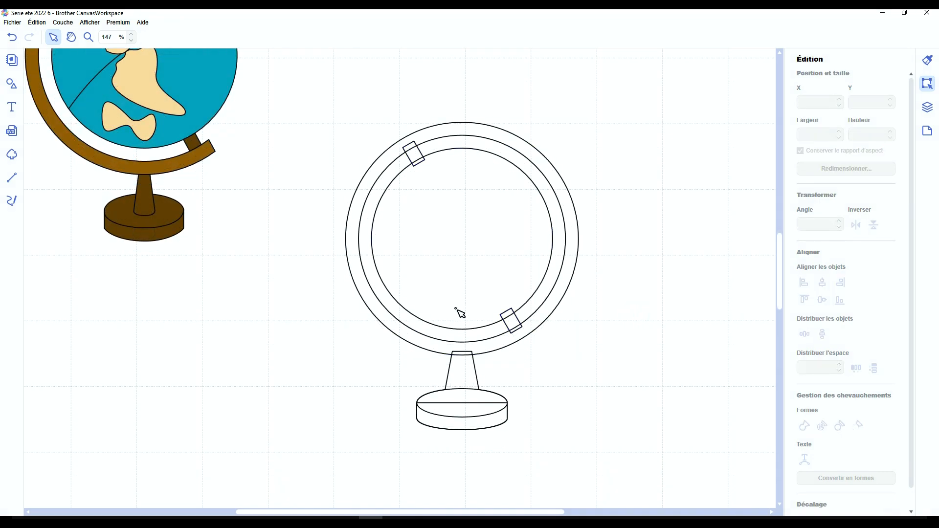
key(l)
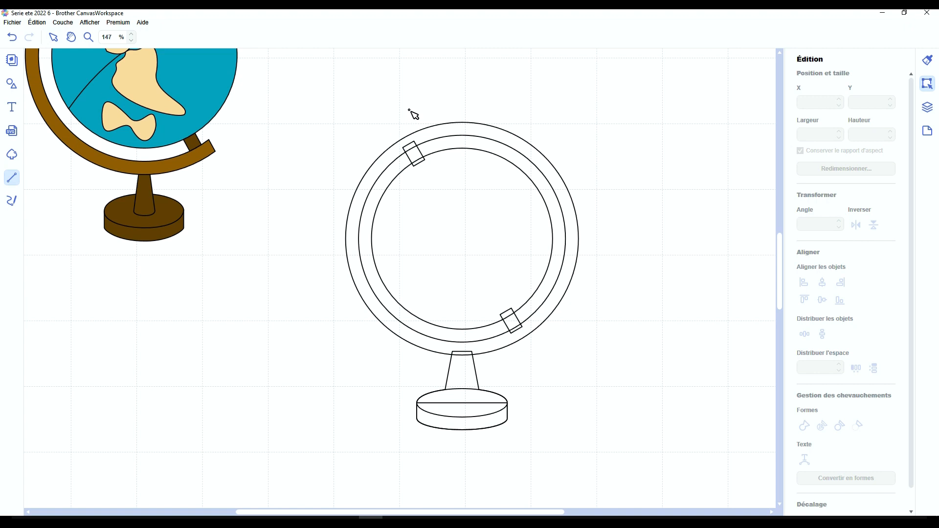
mouse_move(408, 112)
mouse_down()
mouse_move(551, 335)
mouse_move(556, 380)
mouse_up()
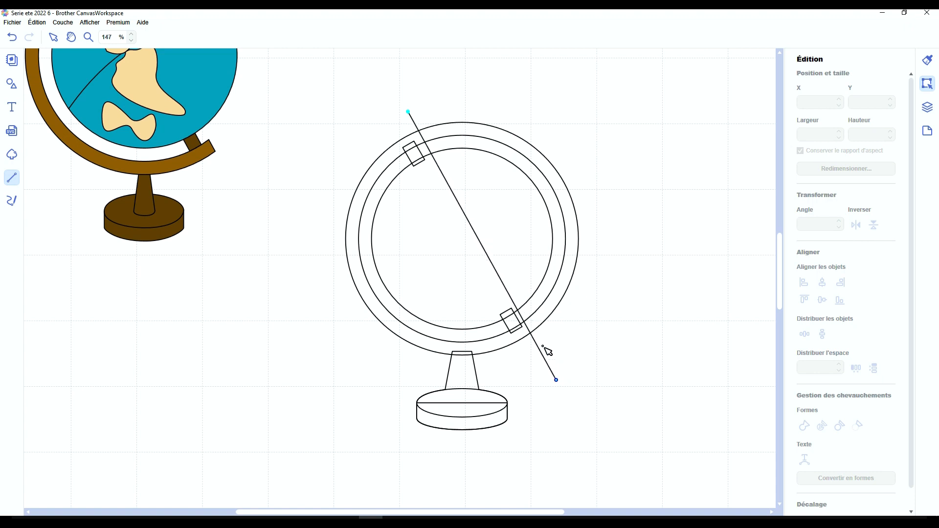
mouse_move(542, 346)
mouse_down()
mouse_move(422, 151)
mouse_move(520, 345)
mouse_move(551, 348)
mouse_move(558, 370)
mouse_up()
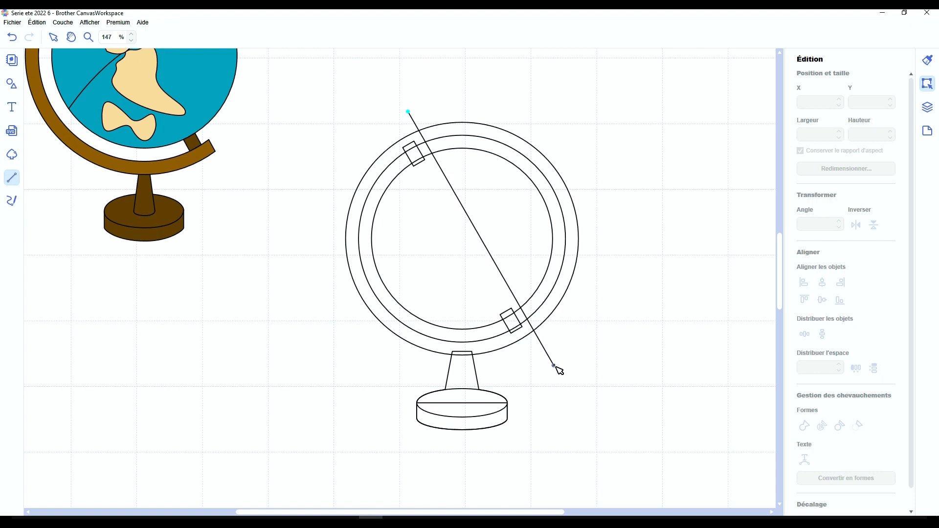
click(560, 373)
click(664, 248)
click(567, 100)
click(435, 69)
click(407, 112)
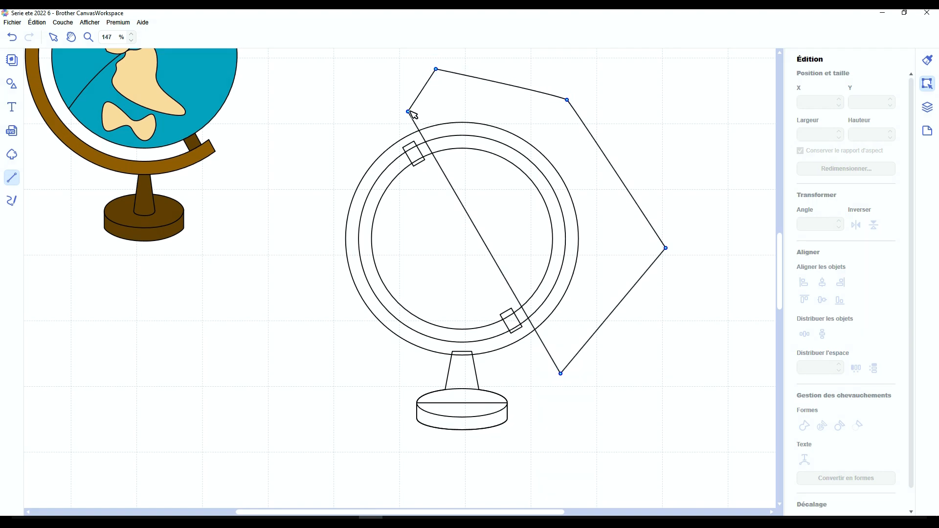
Step: Split the ring where the polygon overlaps it and delete the polygon and the cut-off ring pieces, keeping the open arc
shift+click(362, 223)
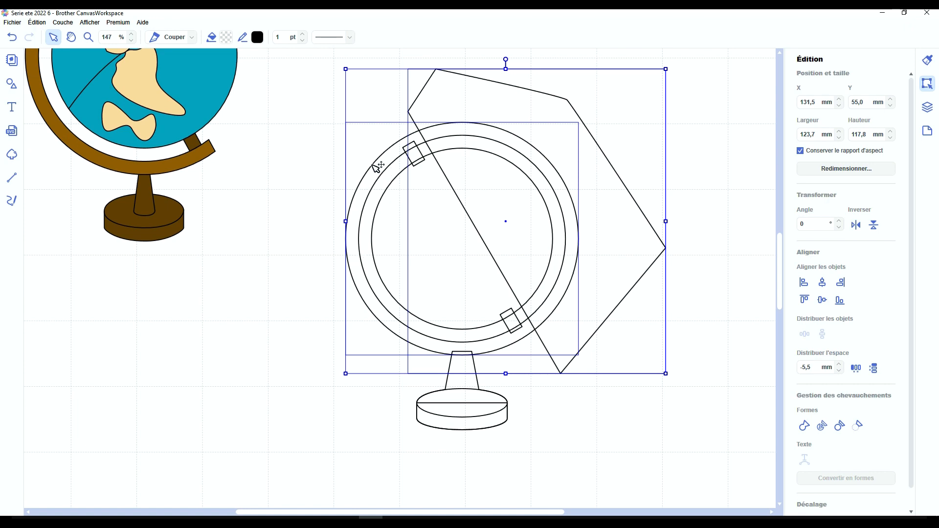
click(825, 425)
click(599, 226)
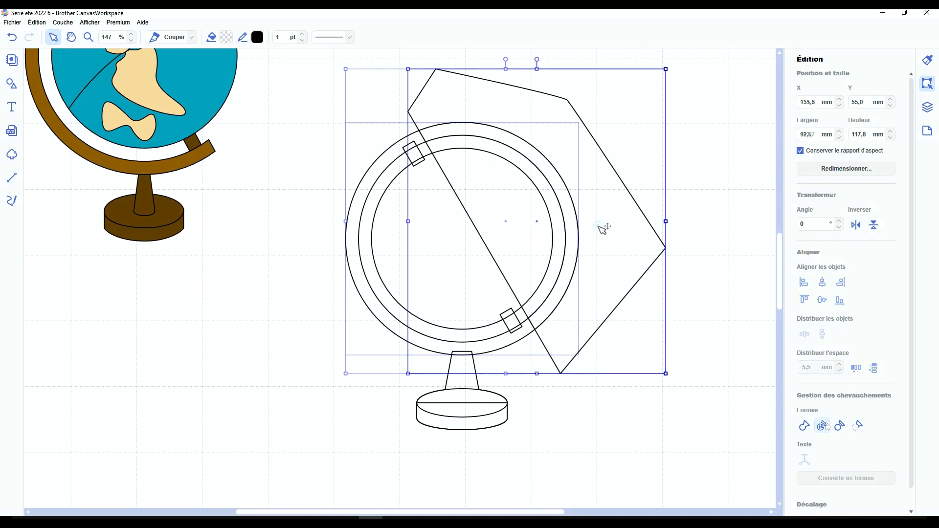
key(Delete)
click(561, 193)
key(Delete)
click(562, 196)
key(Delete)
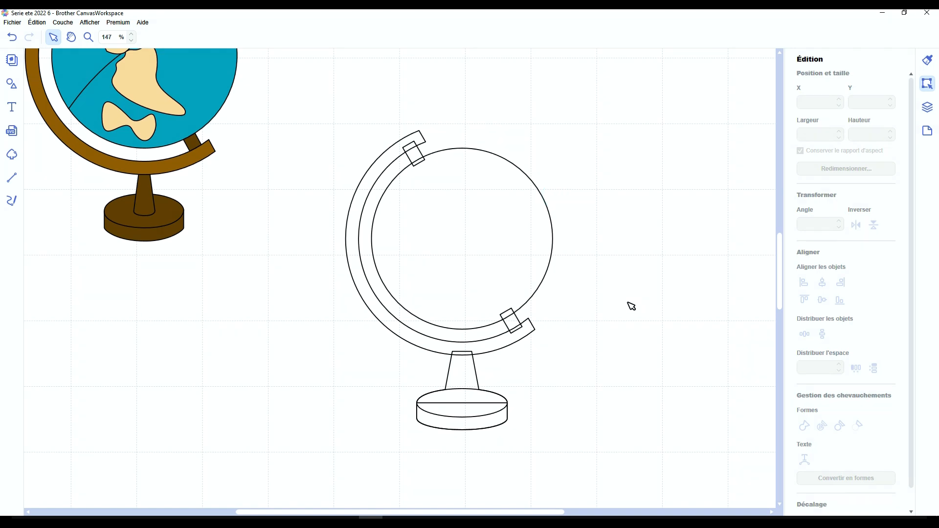
Step: Split the ring arc and both pivots where they overlap
click(416, 142)
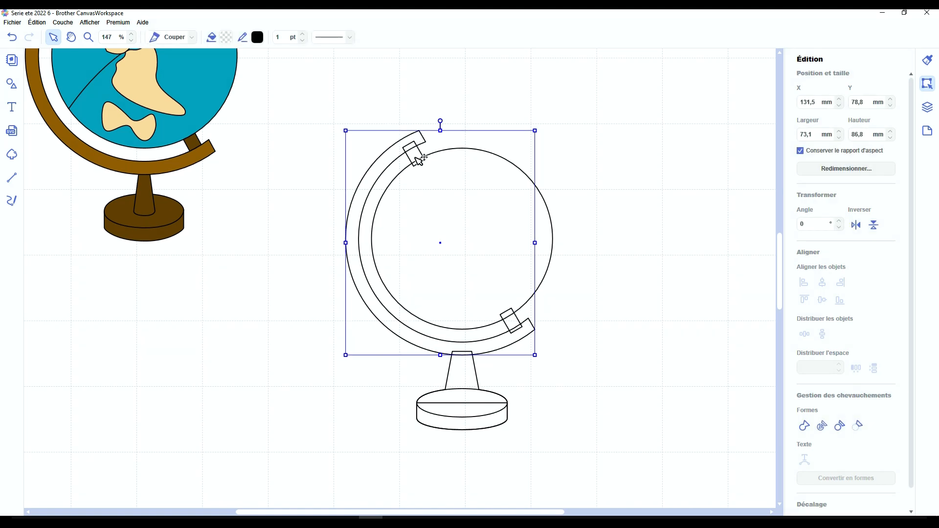
shift+click(419, 159)
shift+click(509, 321)
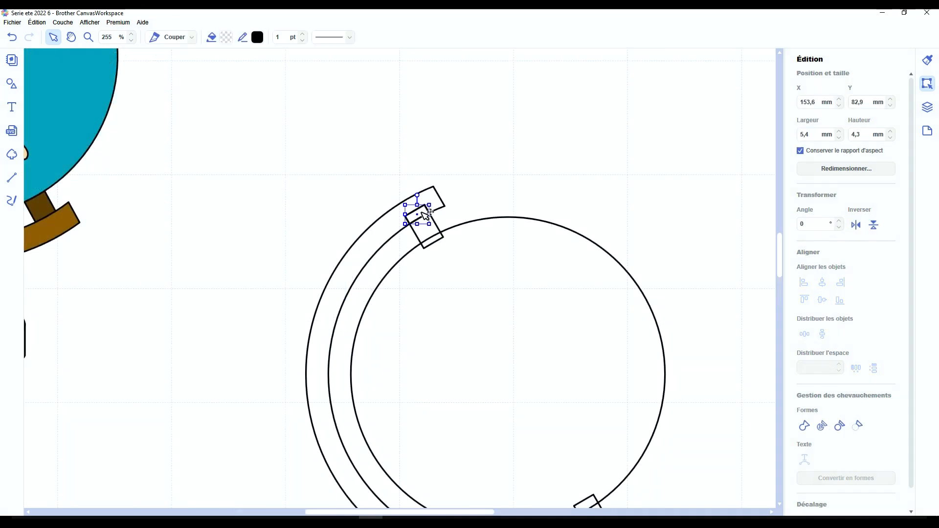
Step: Weld the overlapping pieces of the upper and lower pivots into the ring arc
click(421, 212)
click(431, 195)
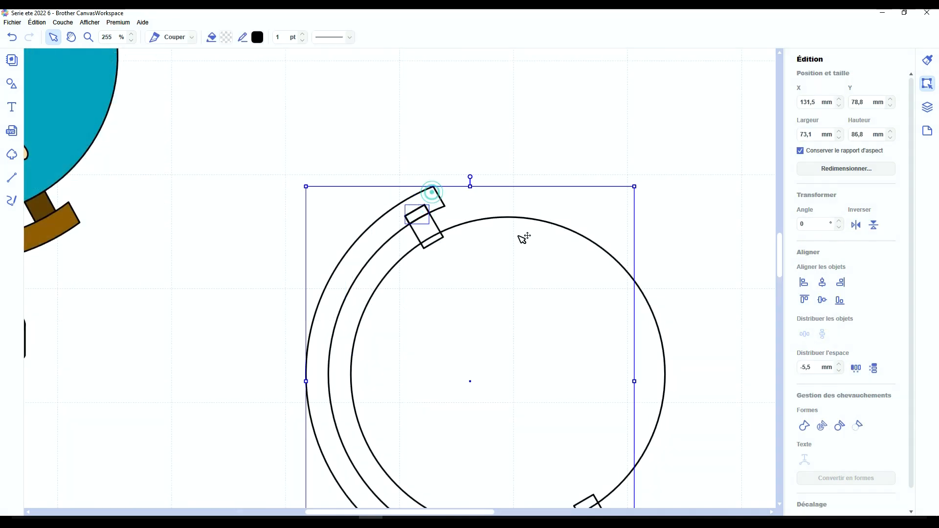
click(802, 425)
scroll(678, 390, down, 5)
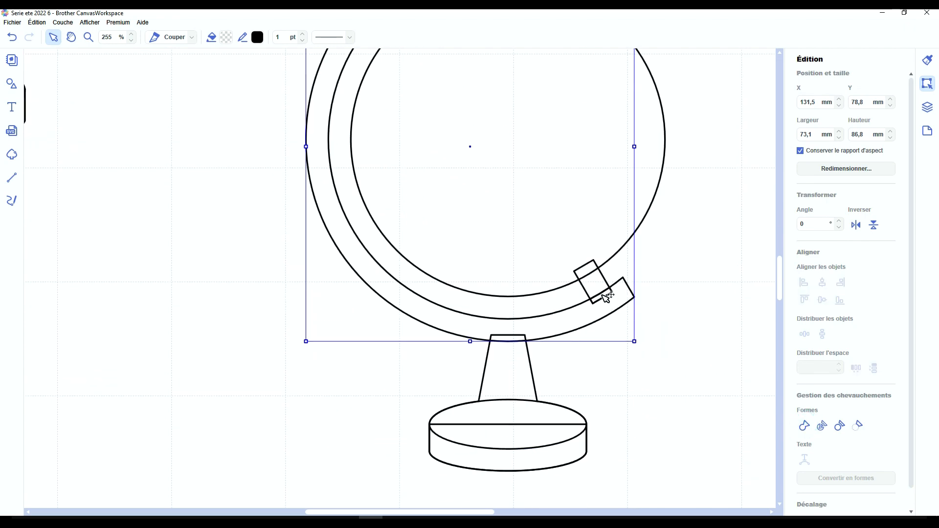
click(607, 297)
shift+click(627, 298)
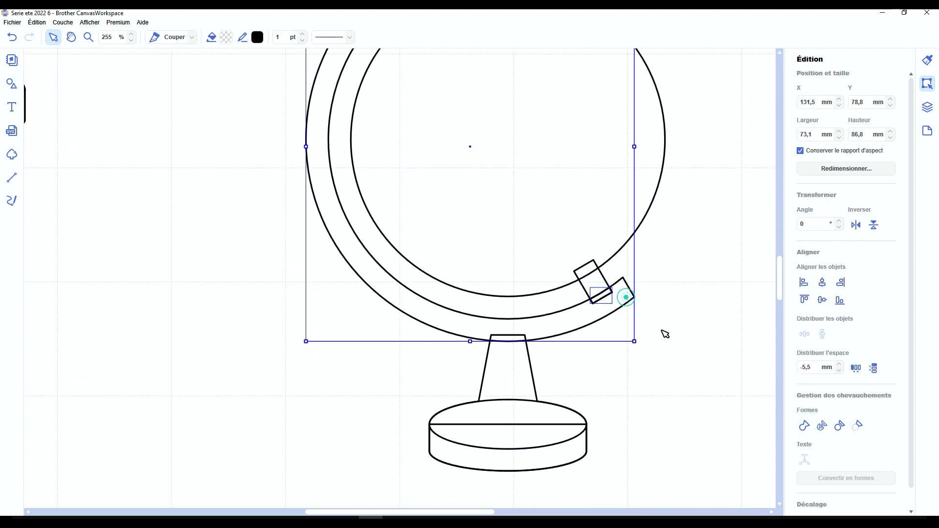
click(804, 427)
Step: Split both pivots and the globe circle where they overlap
scroll(714, 377, up, 3)
click(429, 130)
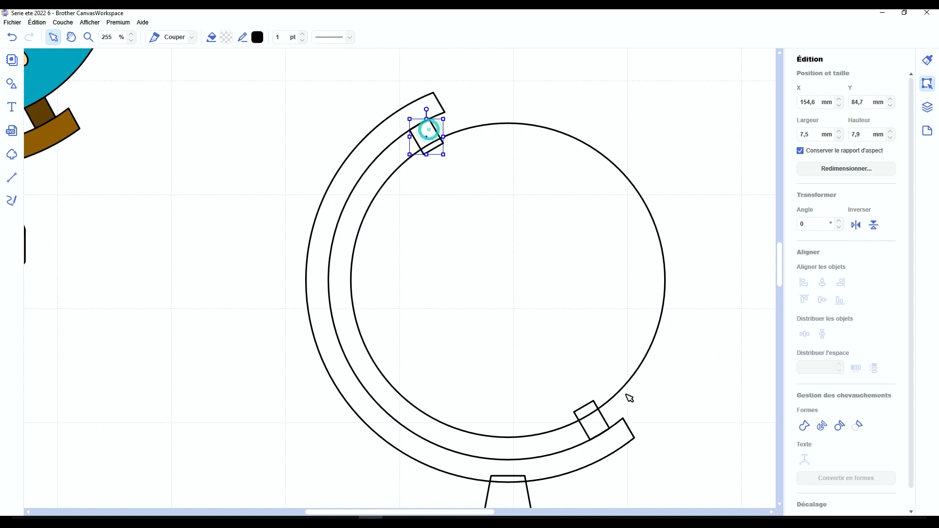
shift+click(594, 421)
shift+click(634, 288)
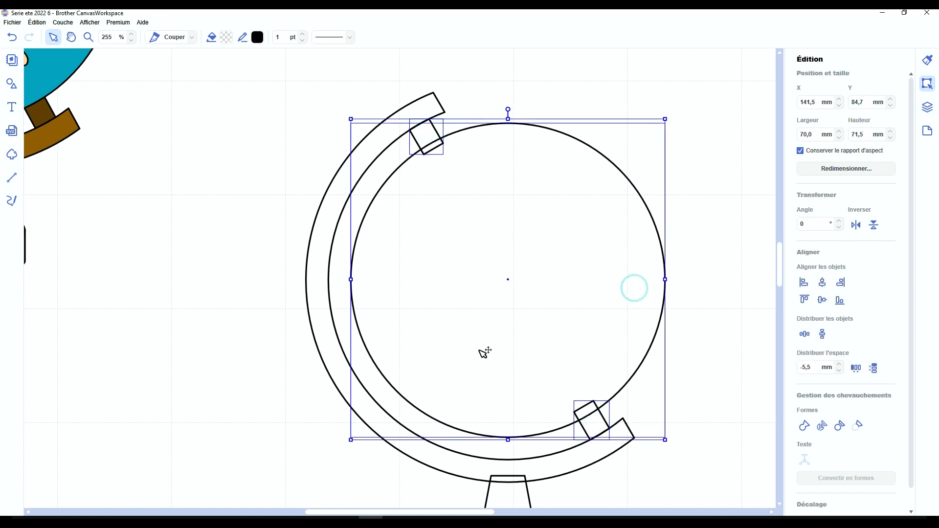
click(823, 426)
click(690, 392)
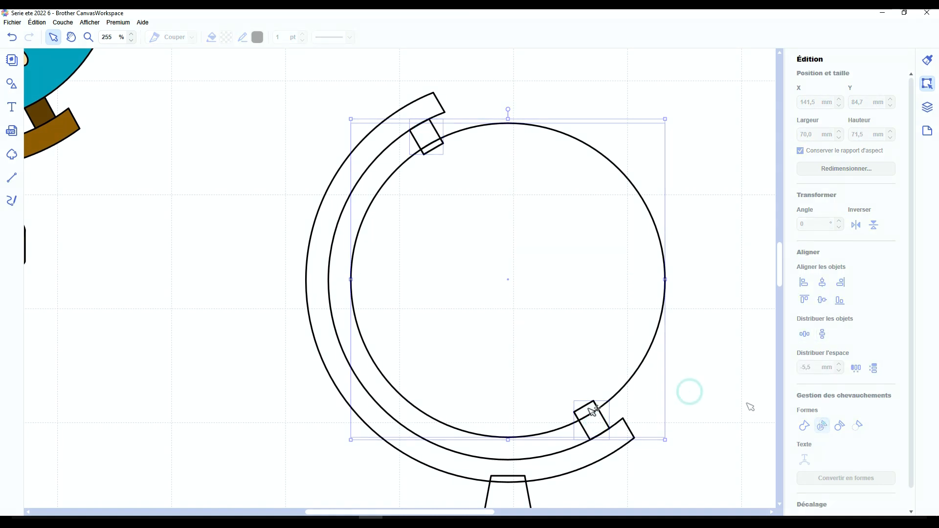
Step: Weld the two pivot ends that lie inside the globe into the globe circle
click(590, 411)
shift+click(433, 150)
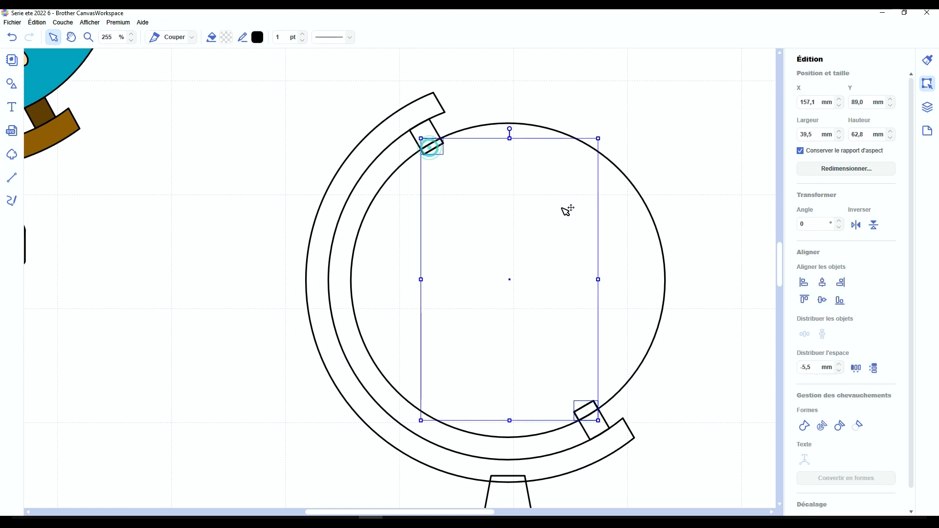
shift+click(623, 237)
click(800, 427)
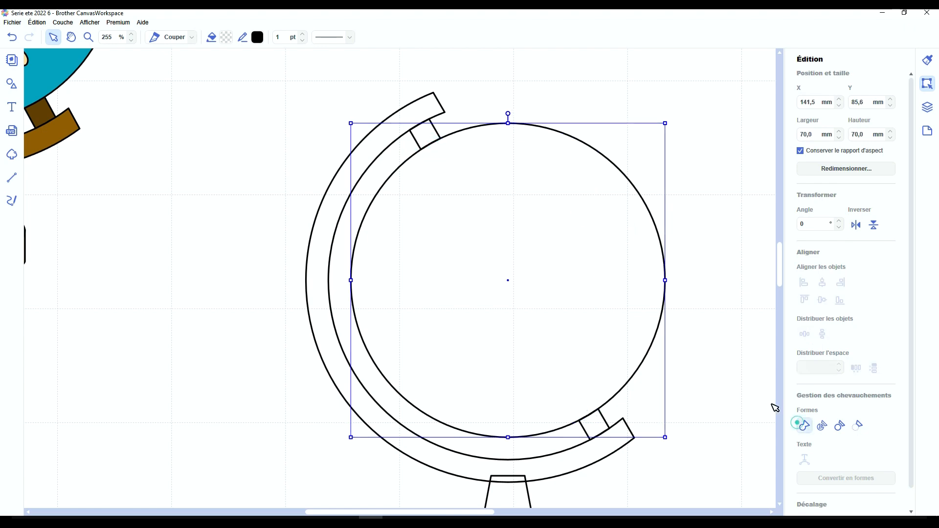
click(717, 362)
Step: Move the upper pivot away from the globe to check that it is a separate piece, and undo the move
scroll(718, 366, down, 3)
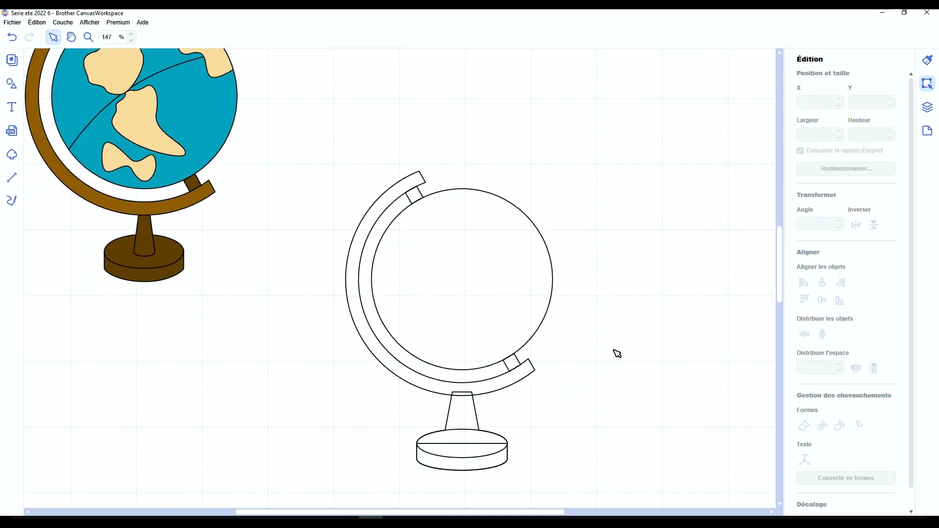
drag(422, 198, 531, 166)
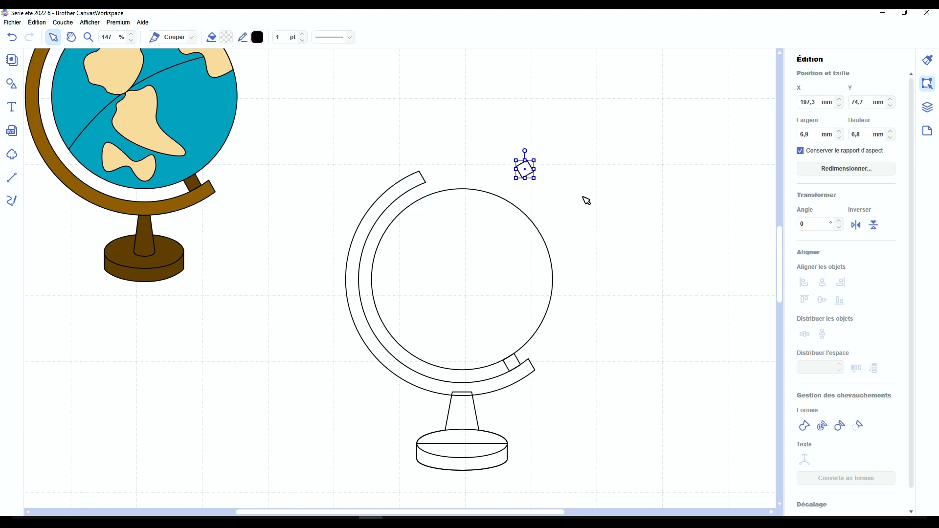
click(562, 184)
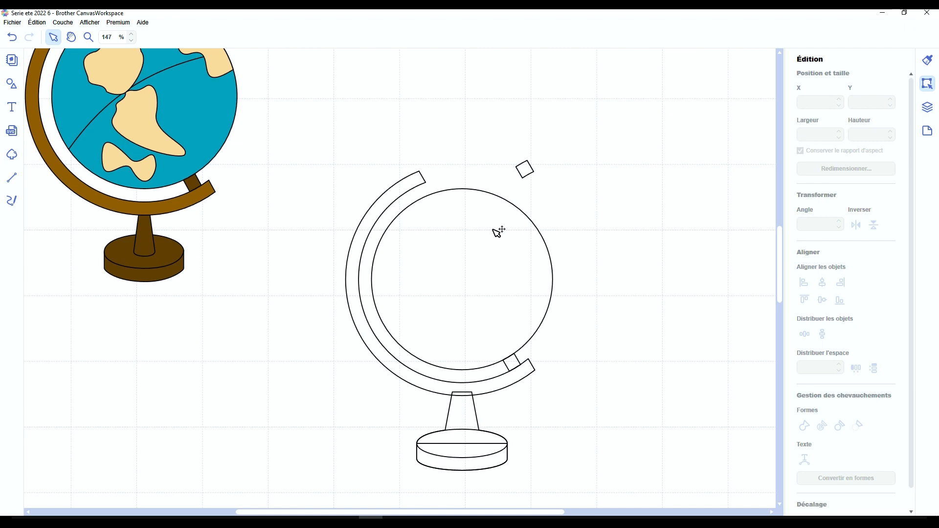
key(ctrl+z)
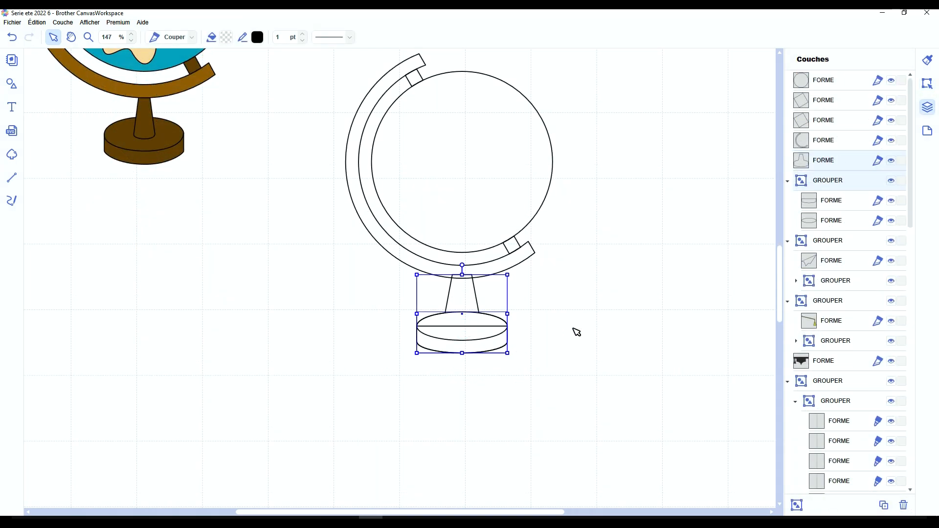
Step: Split the ungrouped stand silhouette and the ring arc where they overlap, and weld the overlapping piece into the ring arc
click(575, 332)
click(457, 293)
shift+click(410, 260)
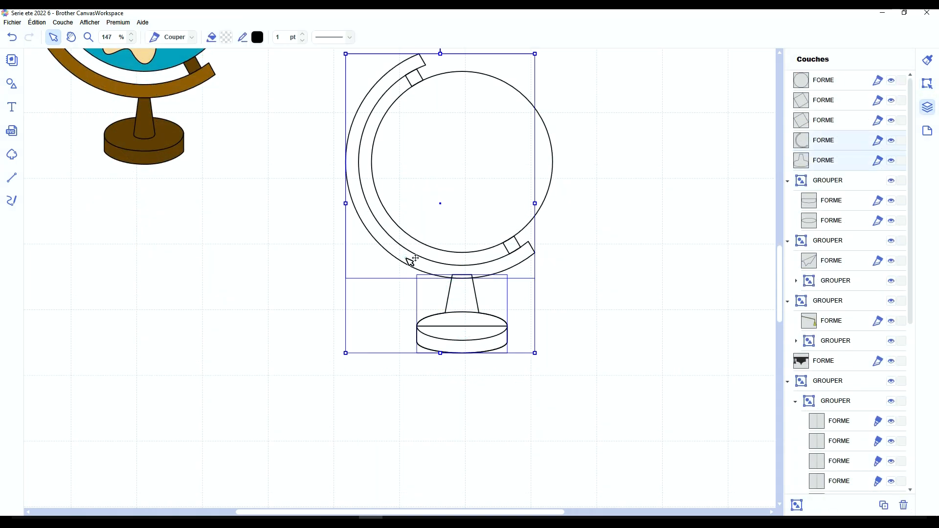
click(926, 84)
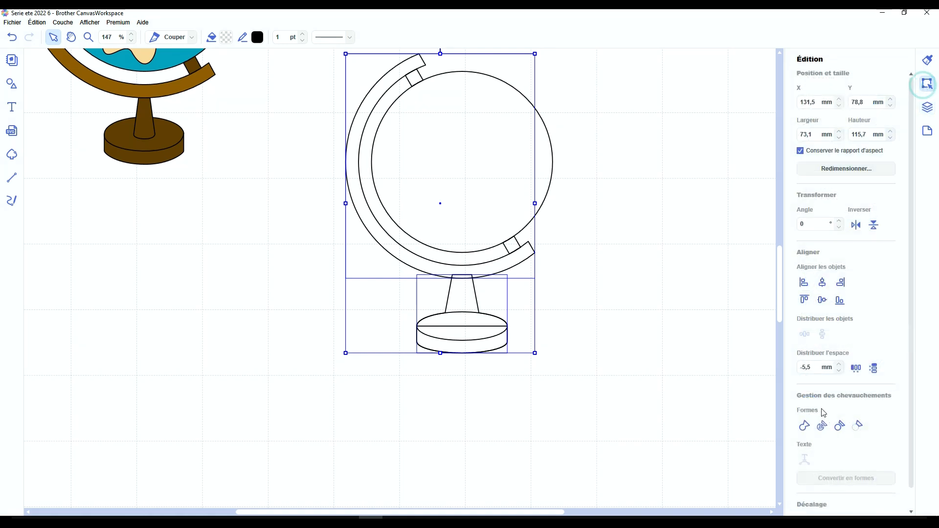
click(639, 381)
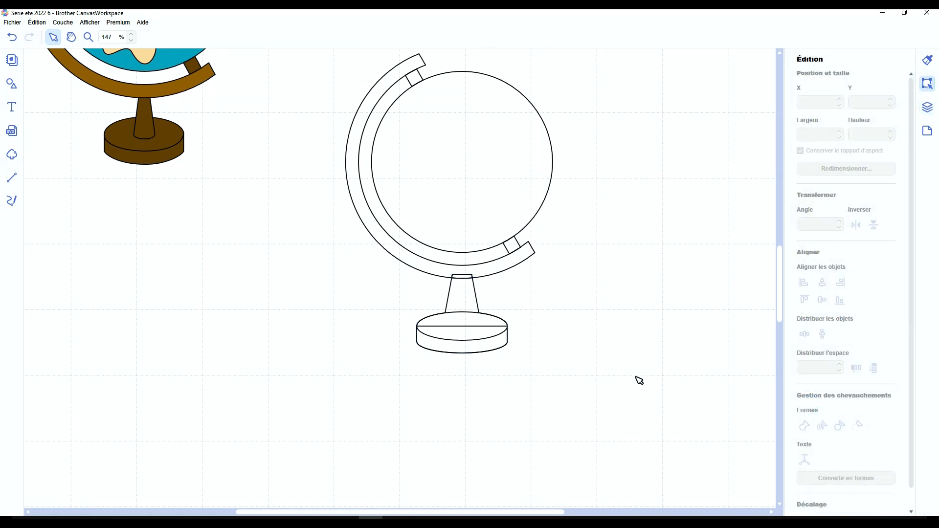
click(495, 266)
click(803, 426)
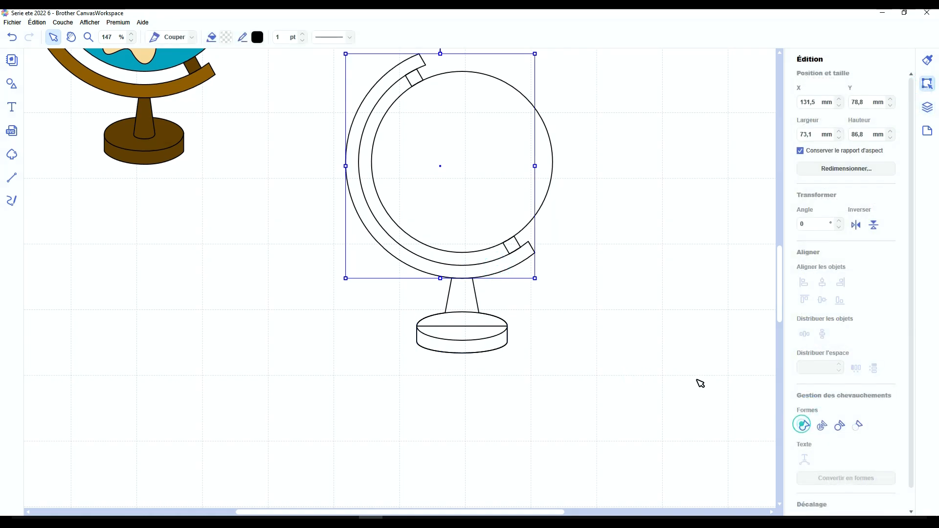
Step: Draw a straight horizontal line across the base ellipse, from its left end to its right end
scroll(582, 435, up, 3)
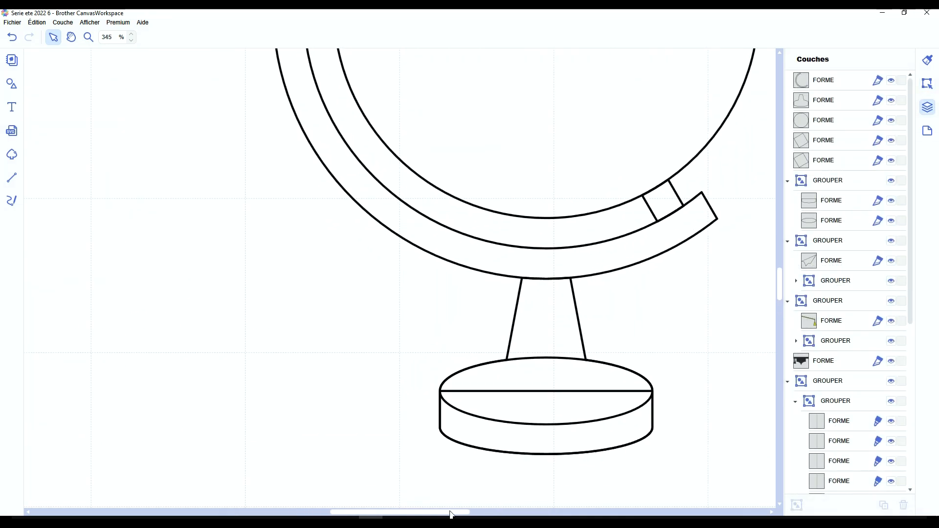
mouse_move(450, 514)
mouse_down()
mouse_move(489, 512)
mouse_move(469, 513)
mouse_up()
scroll(428, 406, down, 3)
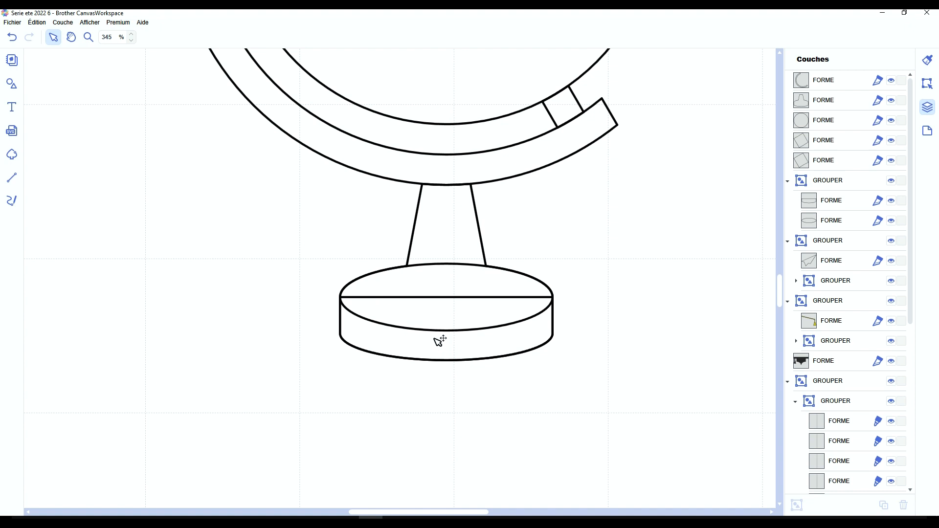
key(l)
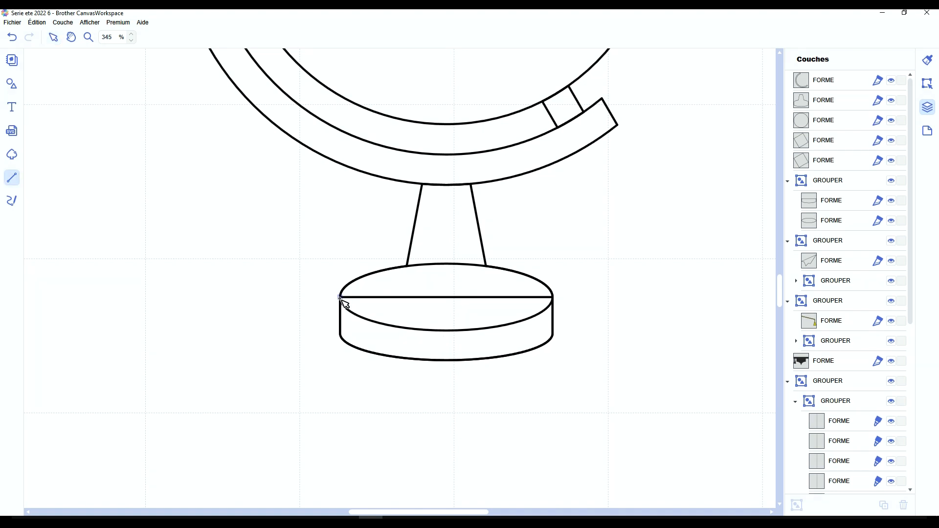
drag(341, 296, 553, 298)
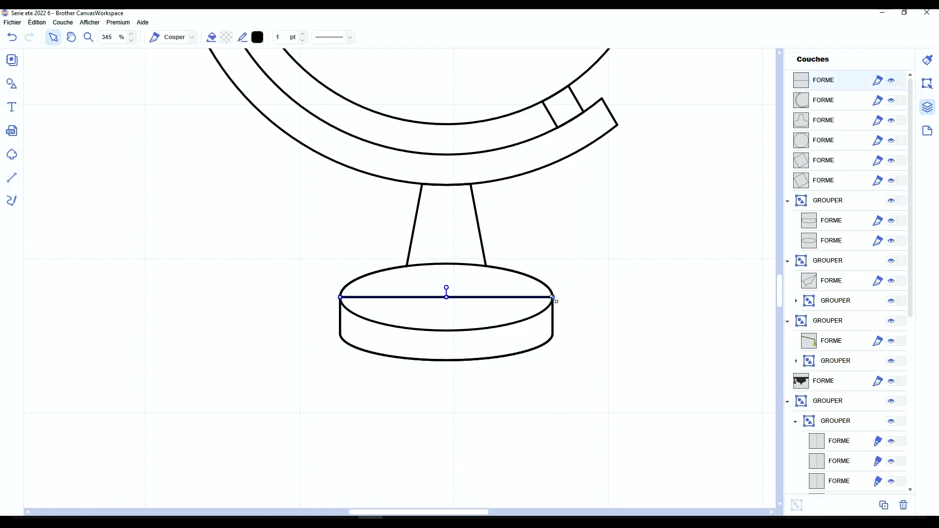
key(Escape)
Step: Convert the line to a curve and bend it down to follow the ellipse's front edge
click(553, 298)
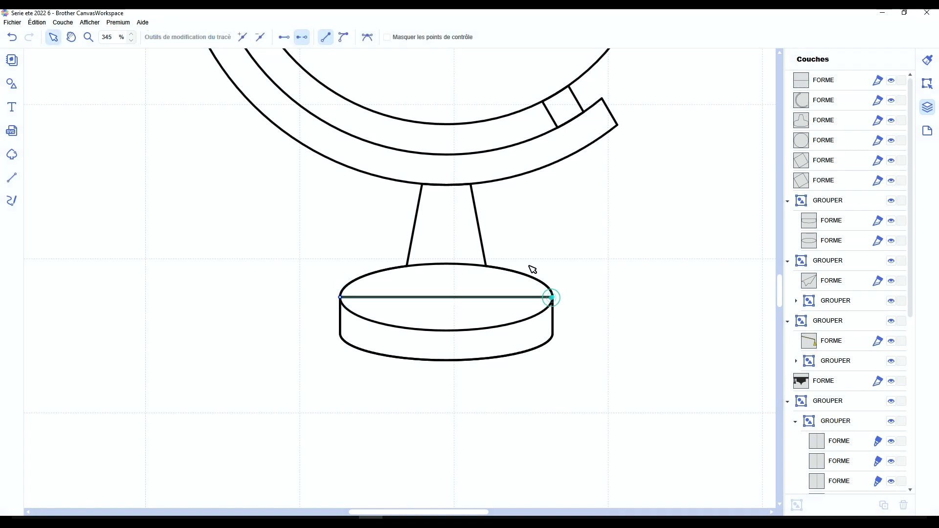
click(343, 37)
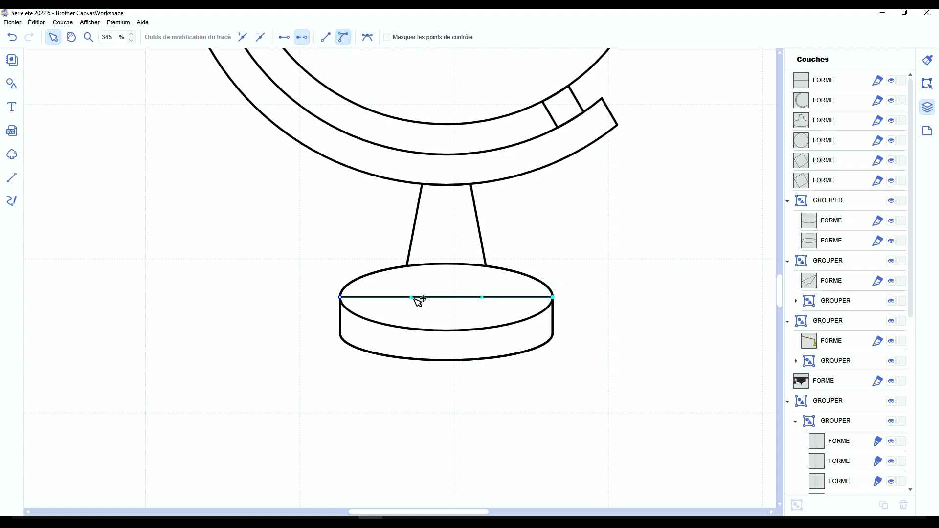
drag(411, 297, 345, 341)
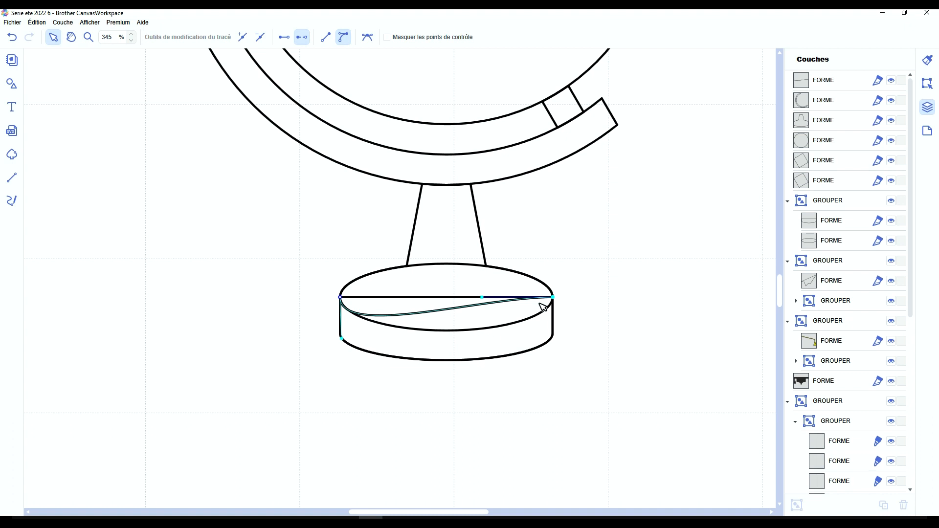
drag(481, 300, 543, 344)
Step: Toggle the visibility of the original base details group to compare it with the new curve, leaving the group hidden
click(892, 200)
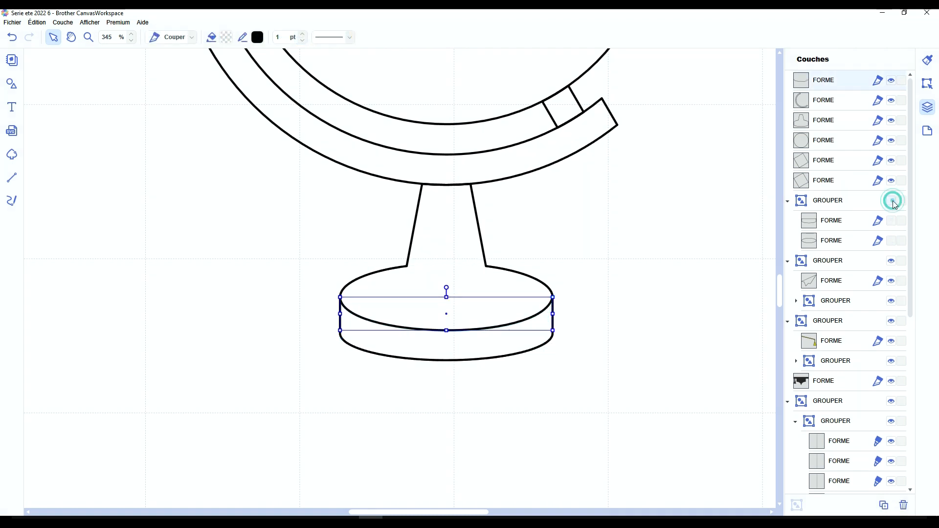
click(892, 200)
click(893, 200)
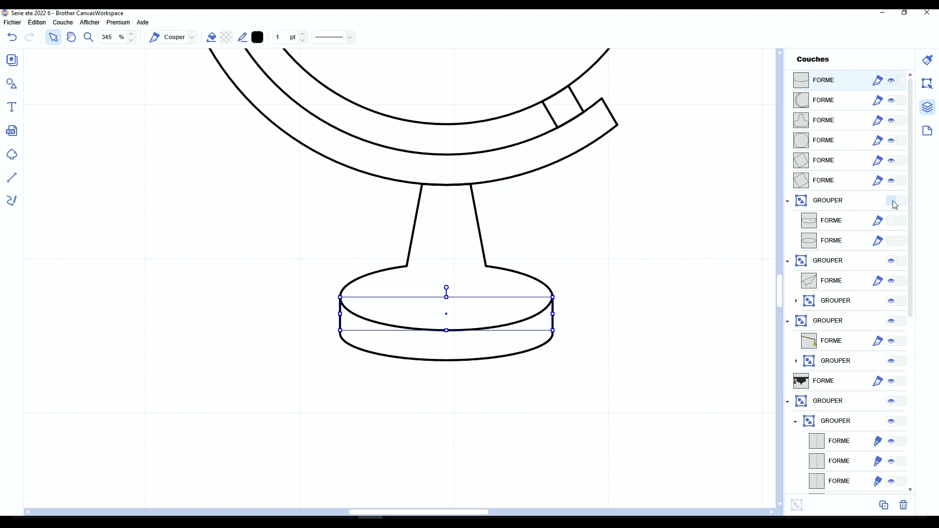
Step: Show the base details group again, duplicate the bent front-edge curve, shrink the copy inside the base ellipse and centre it horizontally with the stand
click(892, 200)
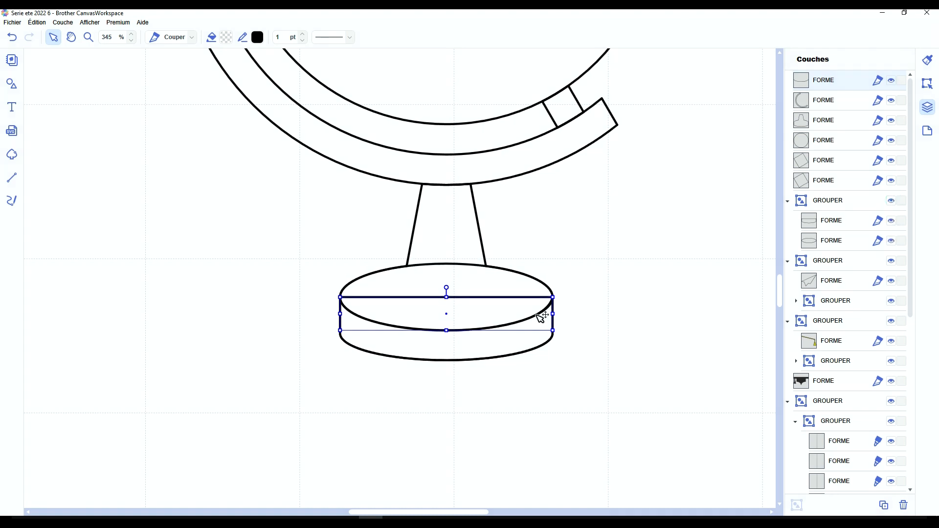
key(ctrl+d)
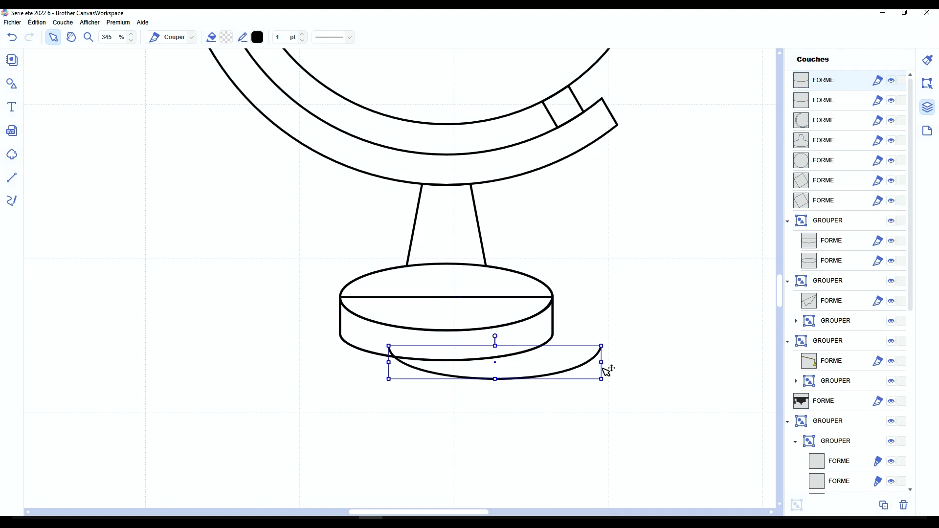
drag(563, 374, 578, 324)
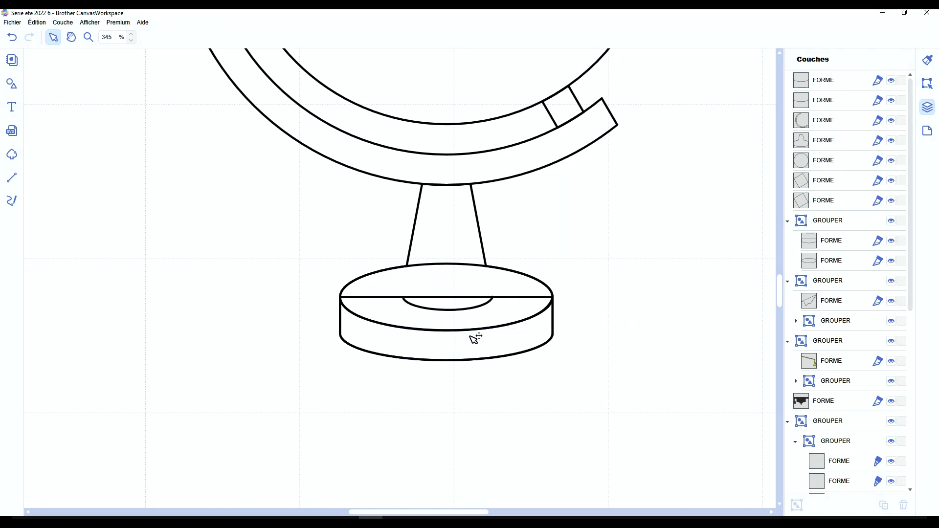
click(458, 314)
click(928, 83)
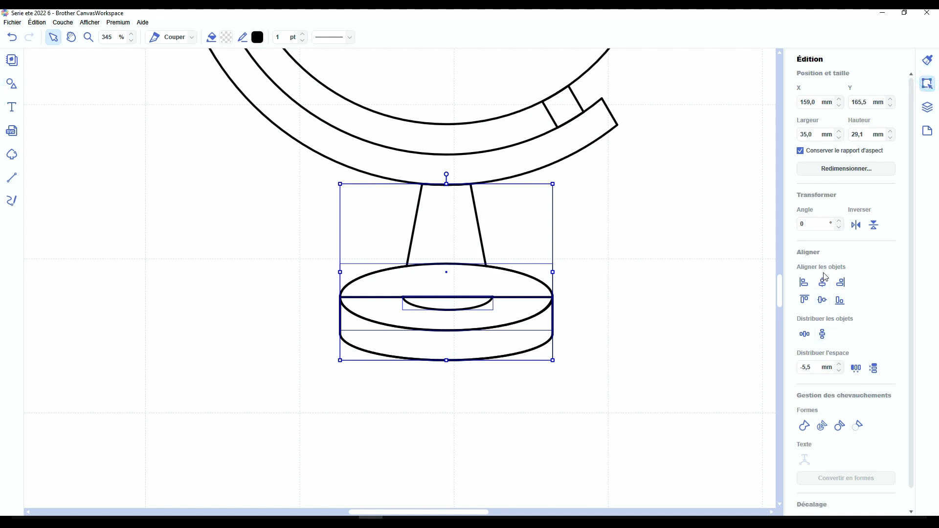
click(823, 288)
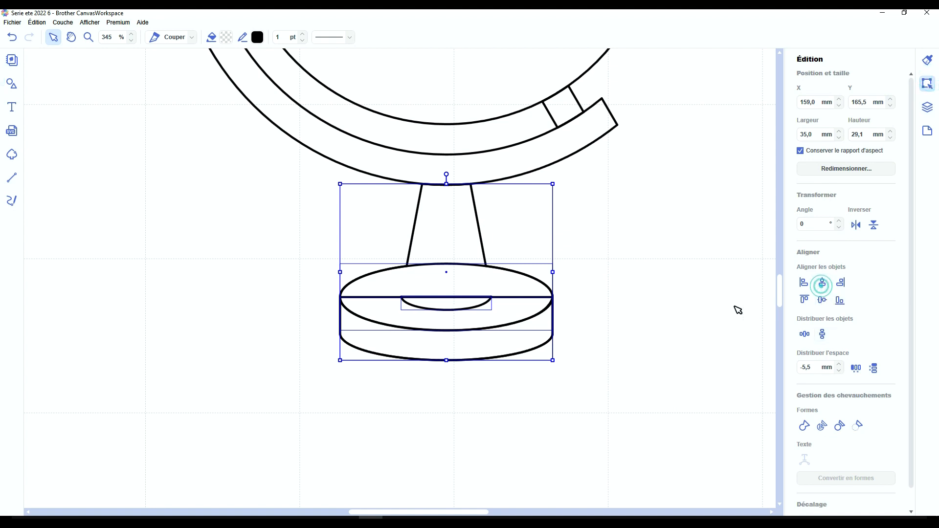
click(703, 312)
Step: Extend the small curve with straight sides up to the stand's two corners by closing its path and adding two points, leaving the top open
click(468, 308)
double_click(471, 310)
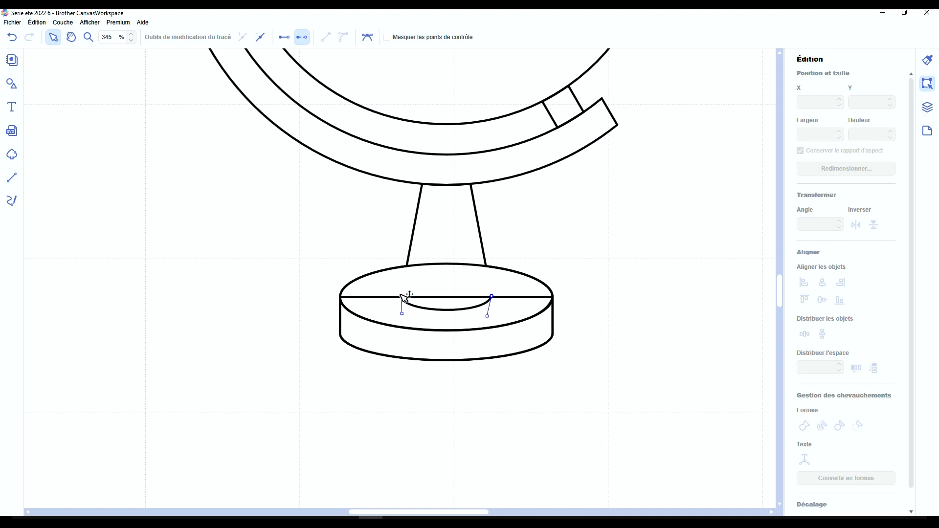
click(290, 37)
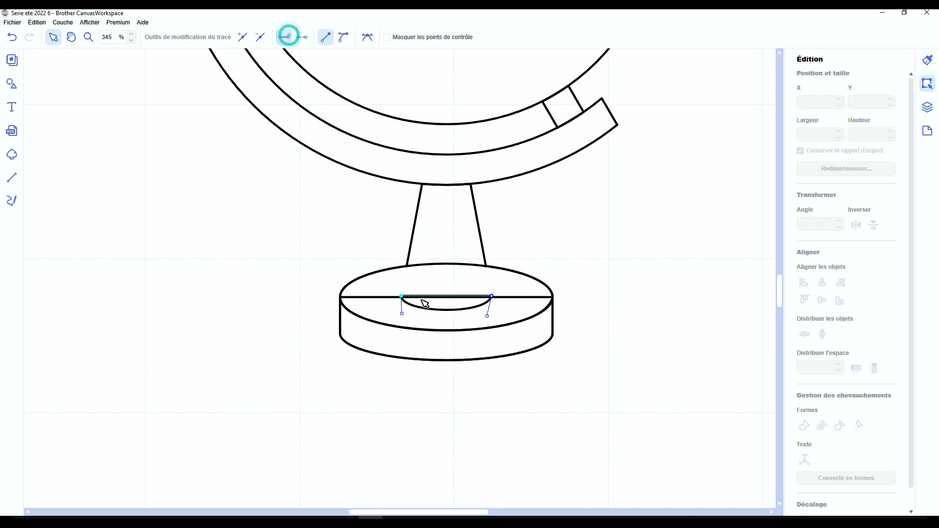
click(242, 37)
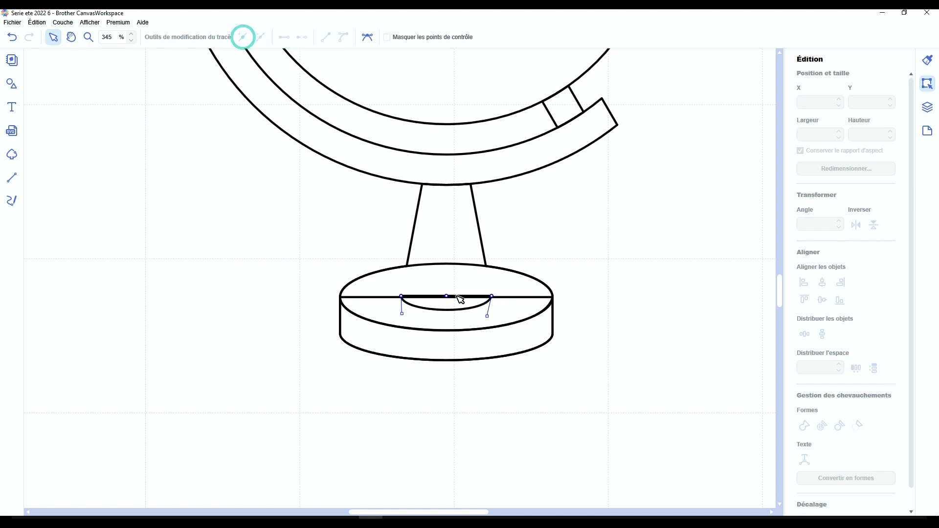
drag(447, 296, 406, 264)
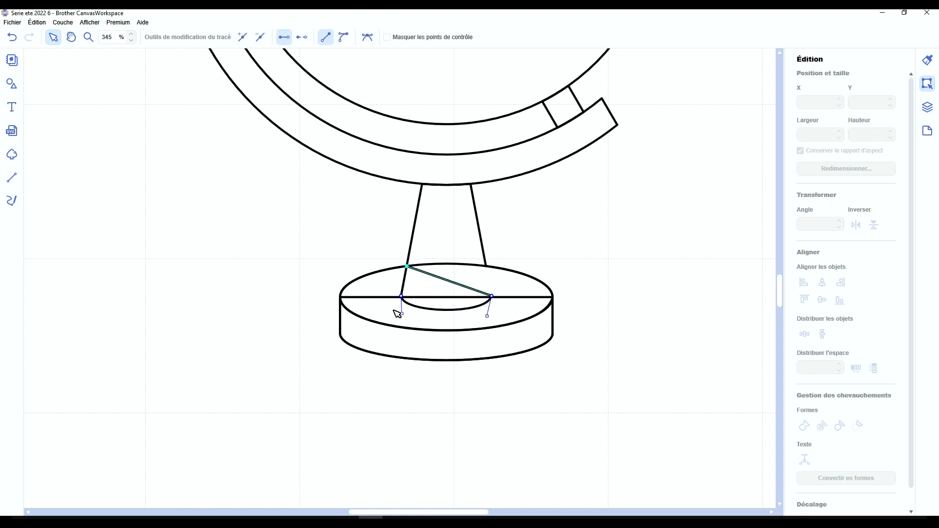
click(242, 37)
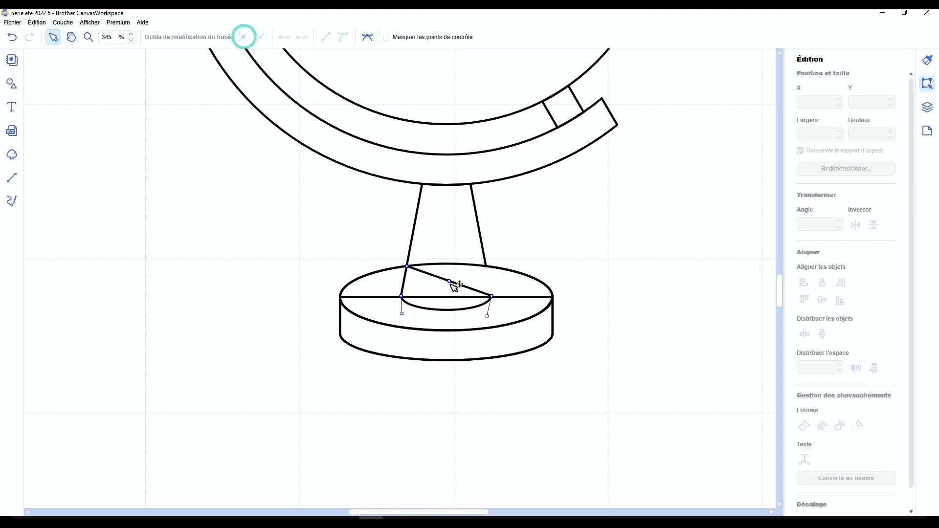
drag(455, 281, 488, 269)
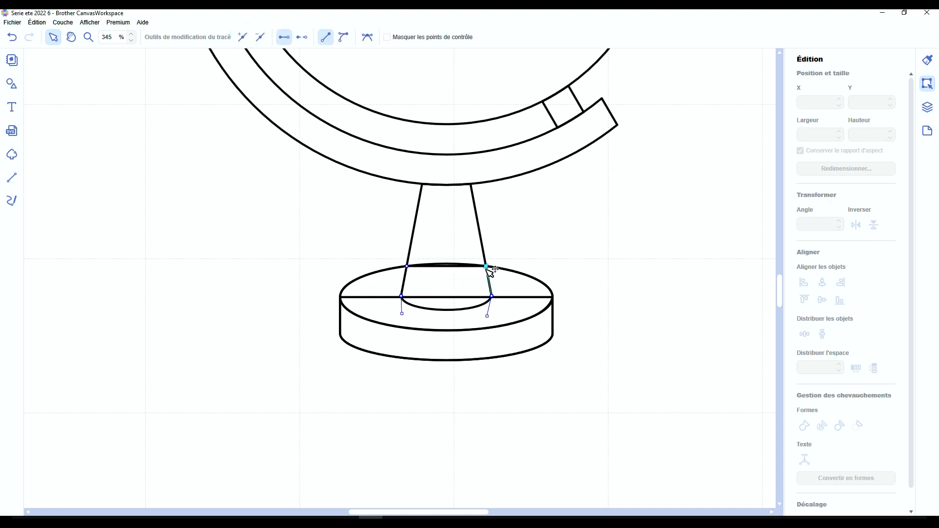
click(407, 267)
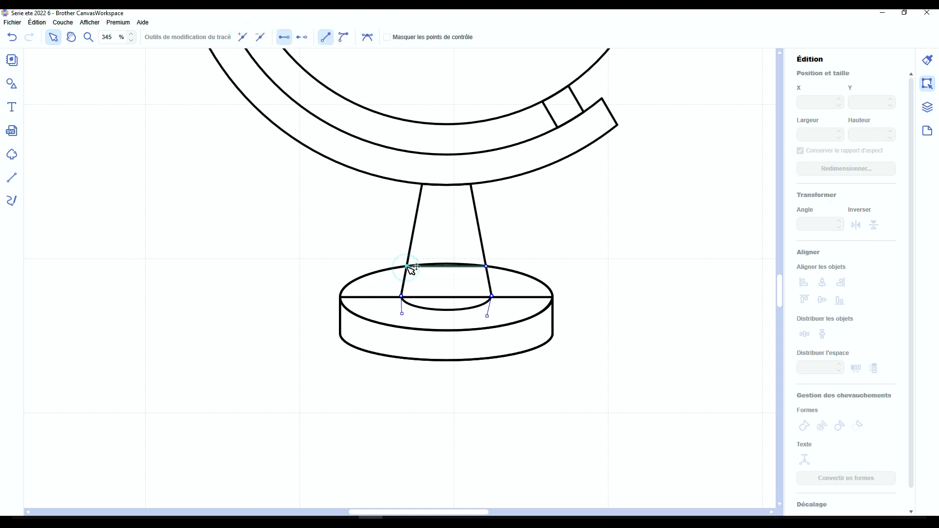
click(300, 38)
Step: Delete the original base details group and set the two new detail curves to drawing instead of cutting
click(928, 107)
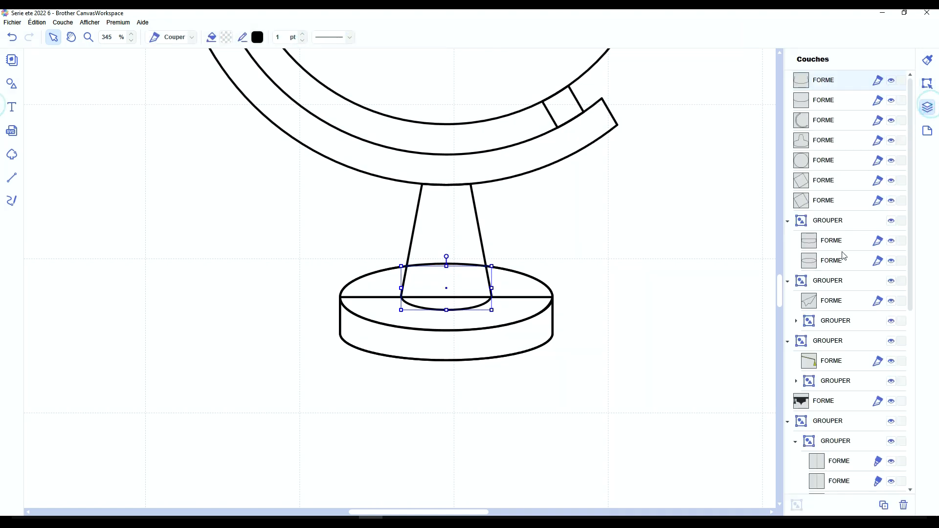
click(891, 221)
click(890, 221)
click(868, 226)
key(Delete)
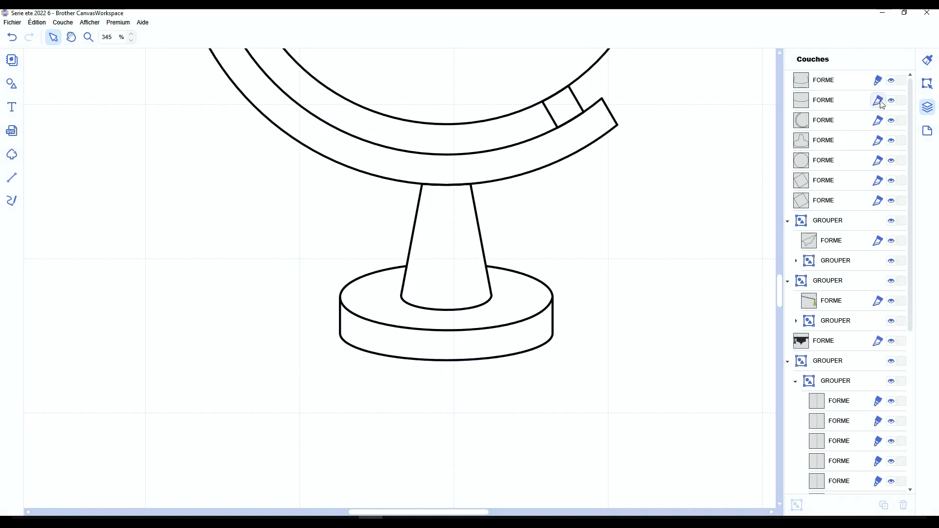
click(877, 101)
click(853, 119)
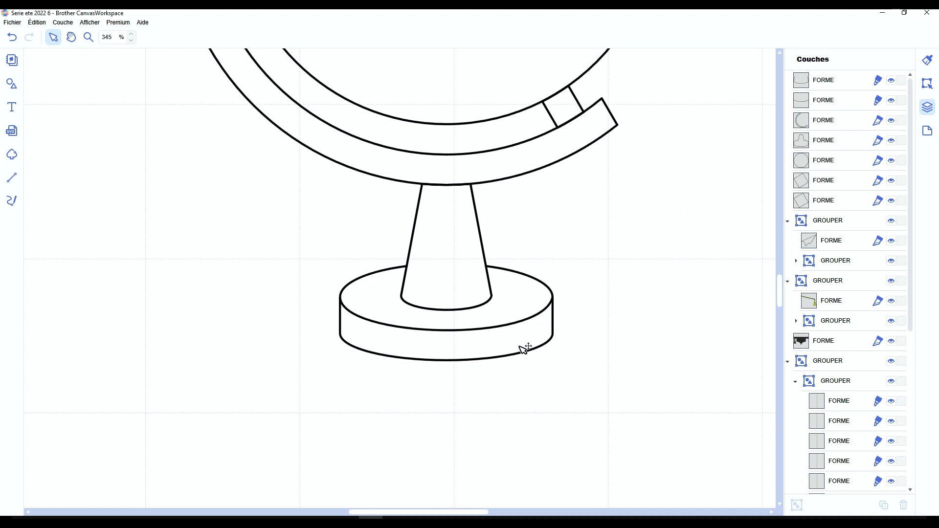
Step: Group the stand silhouette with its two detail curves and fill the group with dark brown #613D00
scroll(524, 349, down, 5)
click(820, 141)
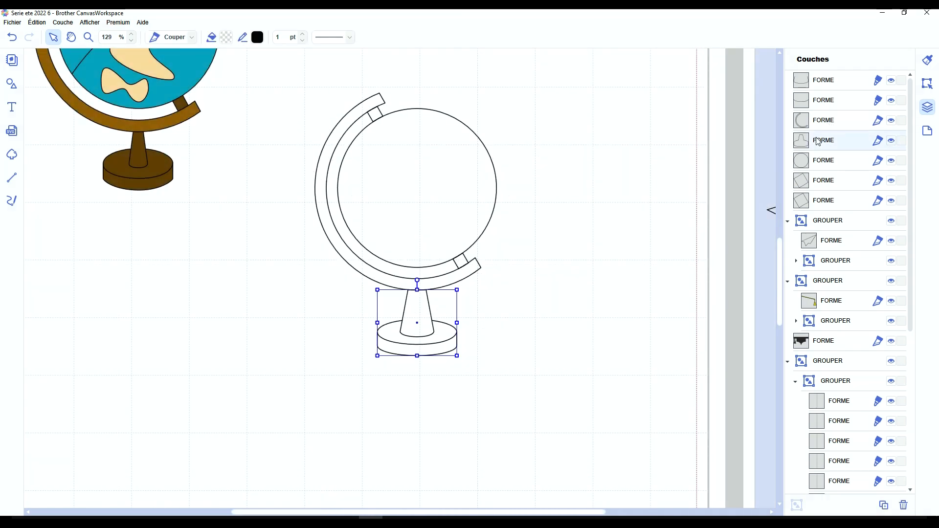
ctrl+click(824, 101)
ctrl+click(825, 80)
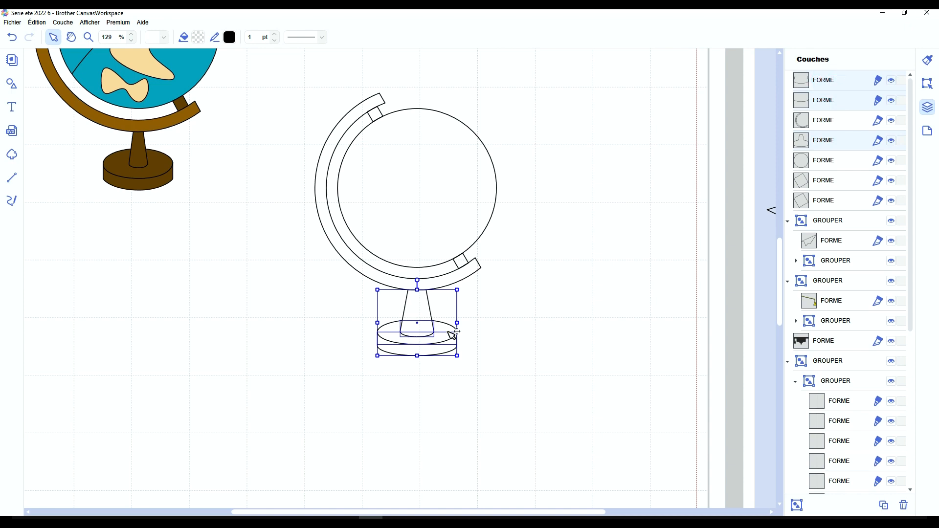
click(198, 38)
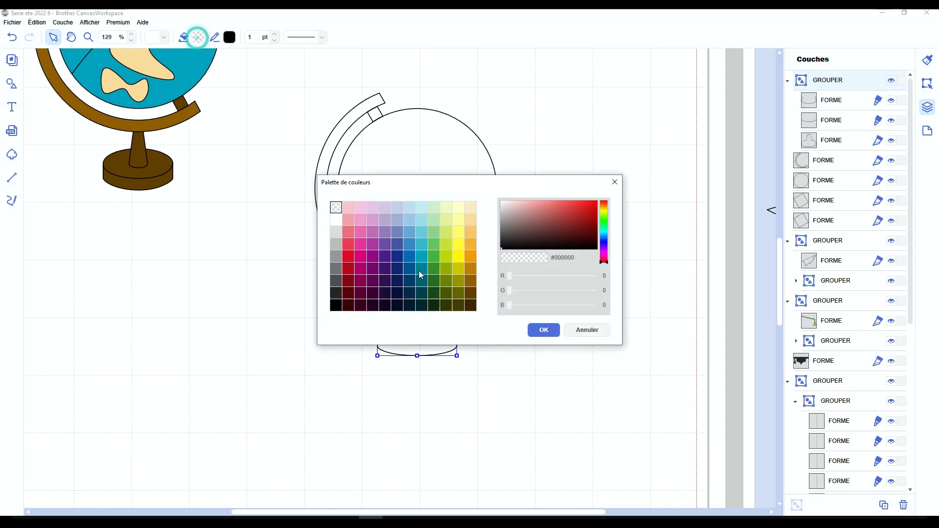
click(469, 297)
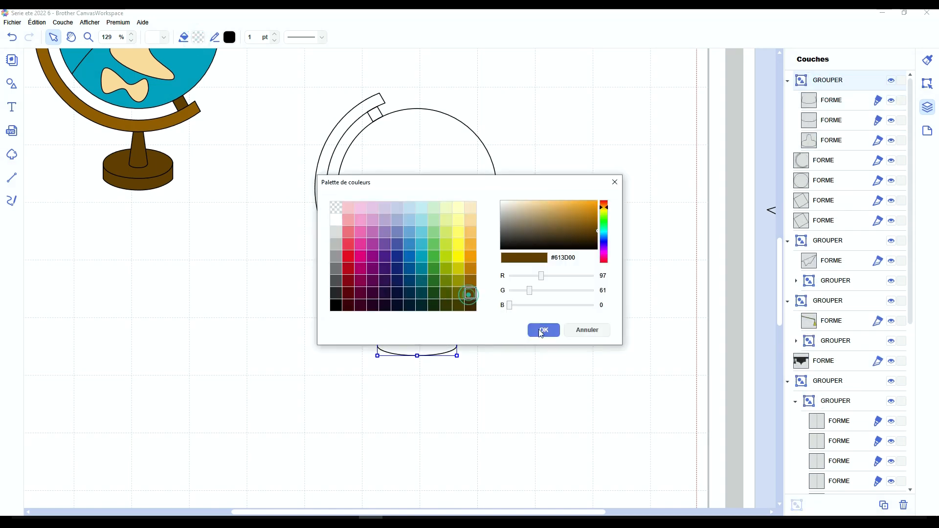
click(542, 329)
click(545, 343)
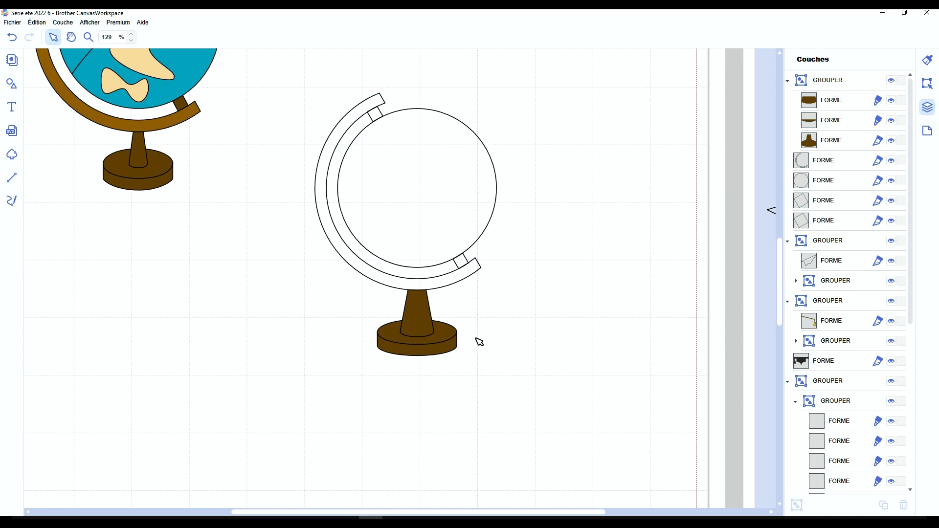
Step: Fill the ring arc with a lighter brown than the stand, matching the finished globe's ring
scroll(479, 341, up, 3)
click(318, 241)
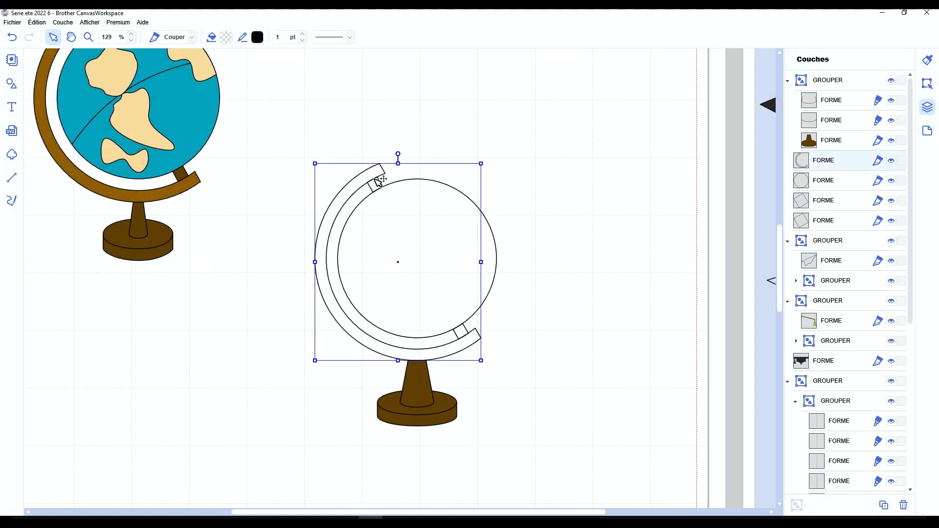
click(226, 37)
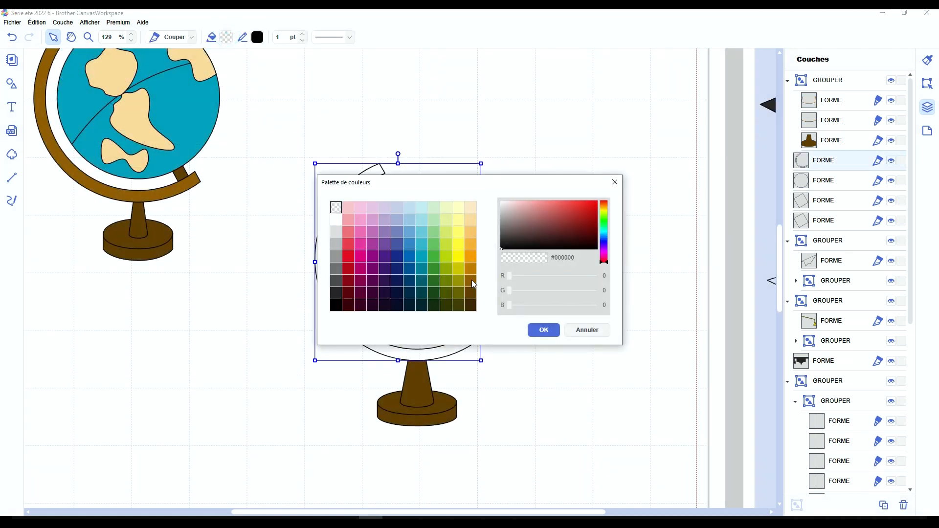
click(470, 280)
click(539, 331)
Step: Fill both pivots with the stand's dark brown, and group the stand, ring arc and pivots without the globe circle
scroll(540, 339, up, 2)
click(460, 377)
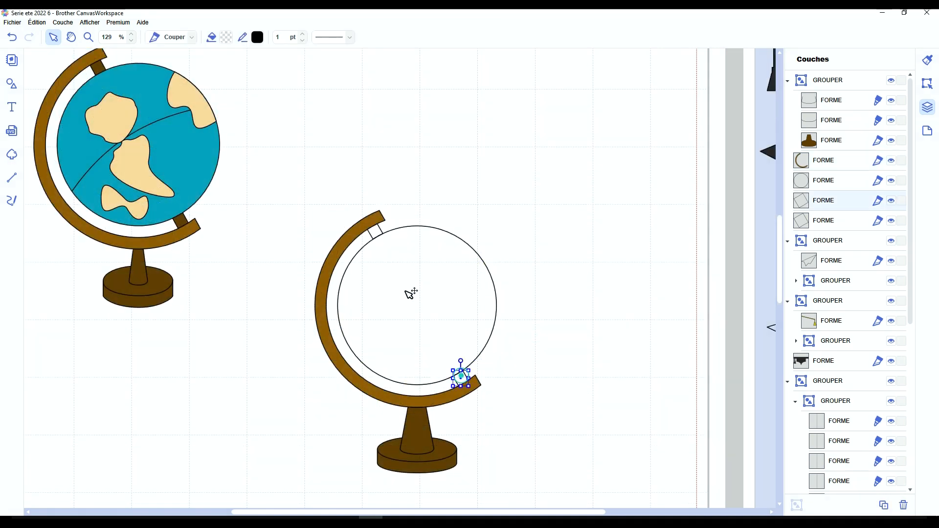
shift+click(374, 231)
click(226, 37)
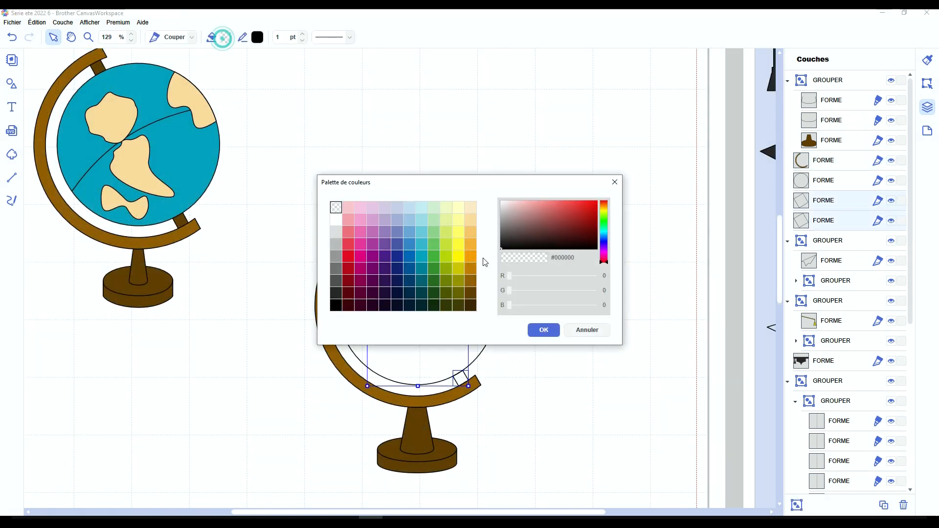
click(470, 291)
click(539, 330)
click(469, 418)
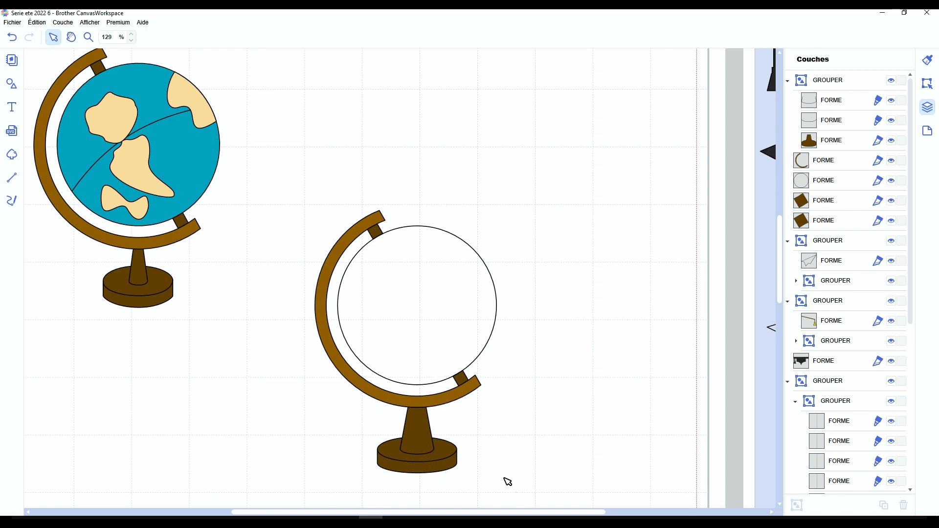
drag(516, 491, 369, 413)
Step: Rotate the globe circle to 330° so its axis lines up with the two pivots
click(403, 289)
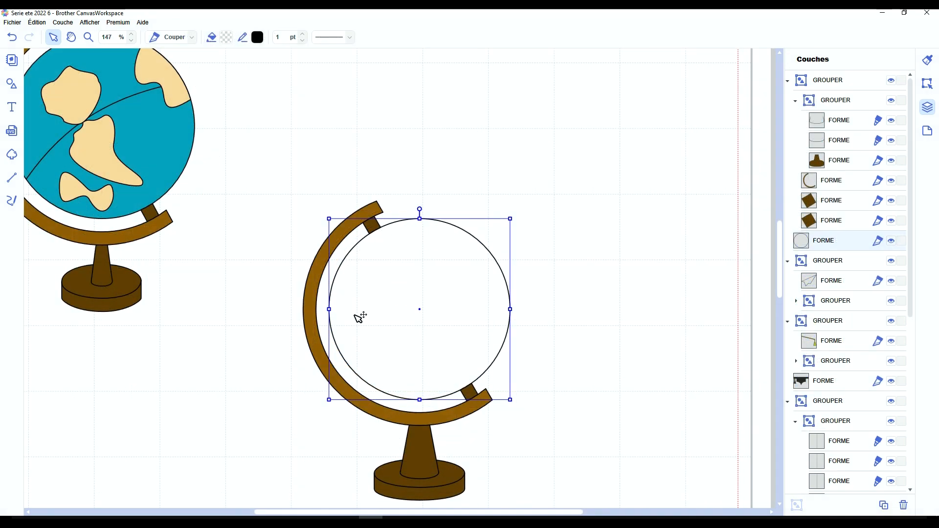
drag(416, 209, 345, 173)
scroll(358, 201, up, 3)
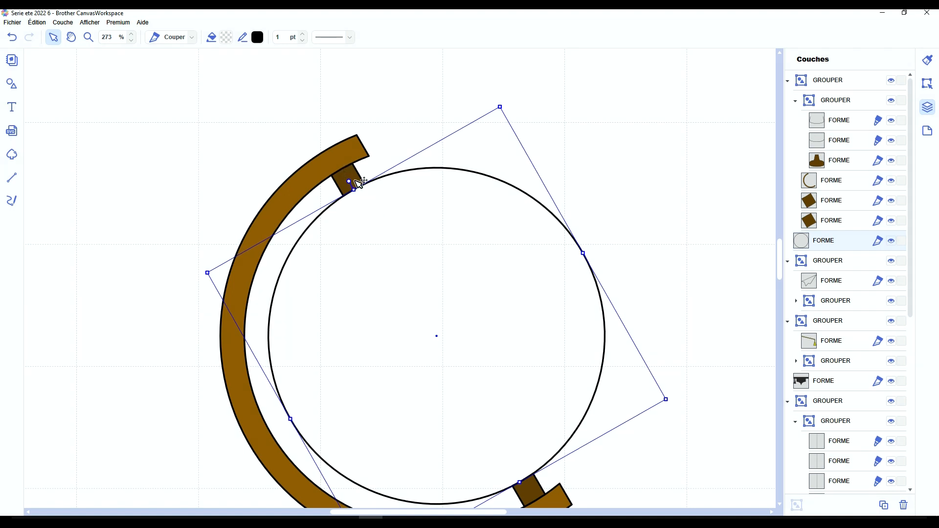
click(927, 83)
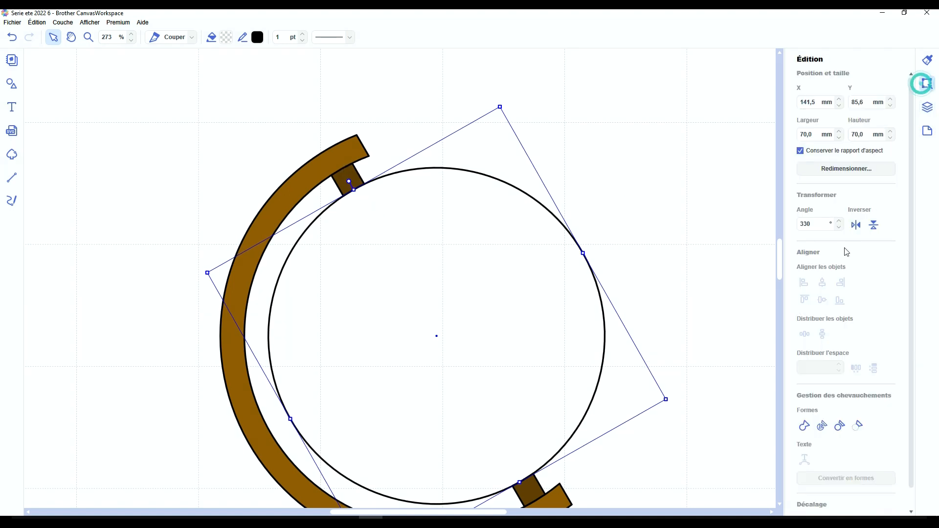
click(809, 224)
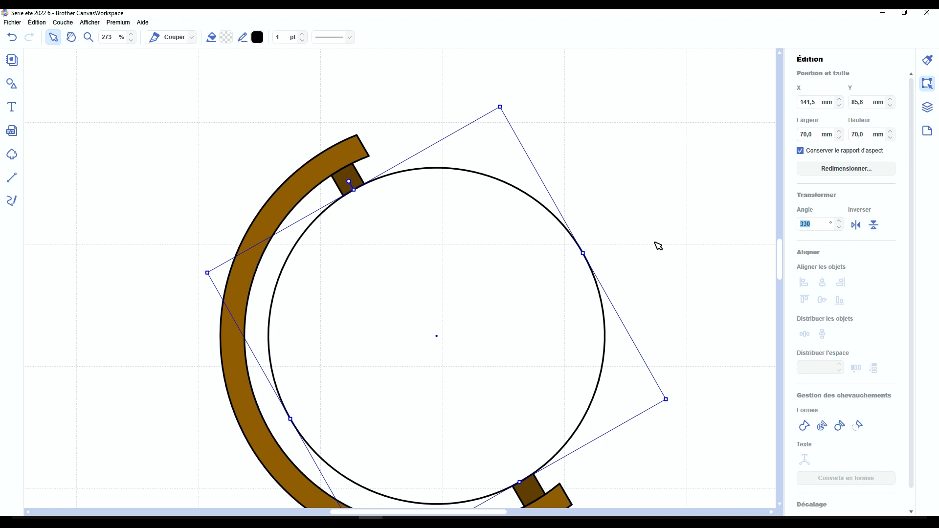
scroll(658, 246, down, 3)
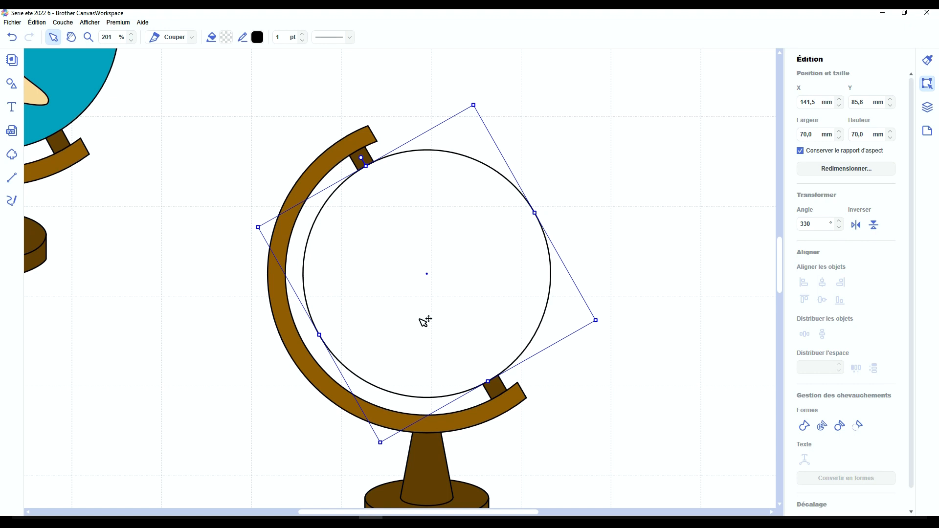
Step: Draw a straight equator line through the globe circle, from its lower-left quadrant point to its upper-right one
key(l)
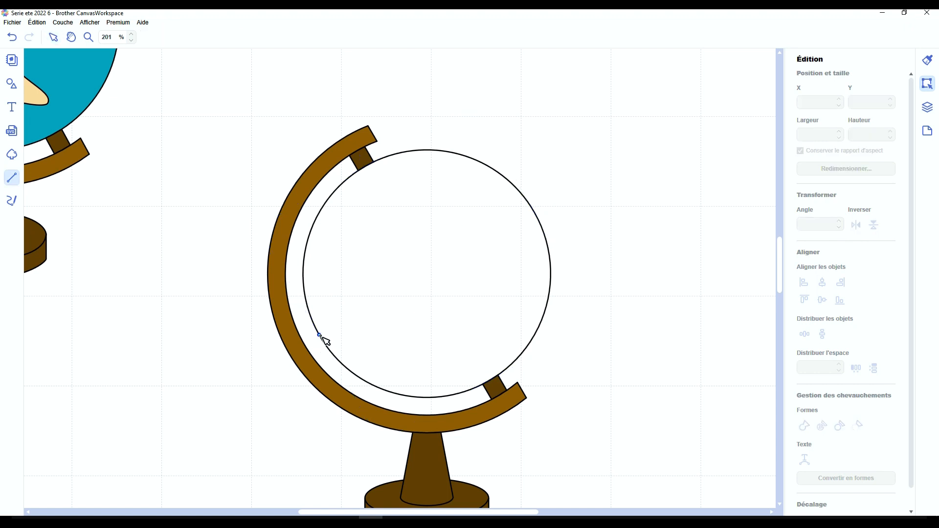
click(320, 335)
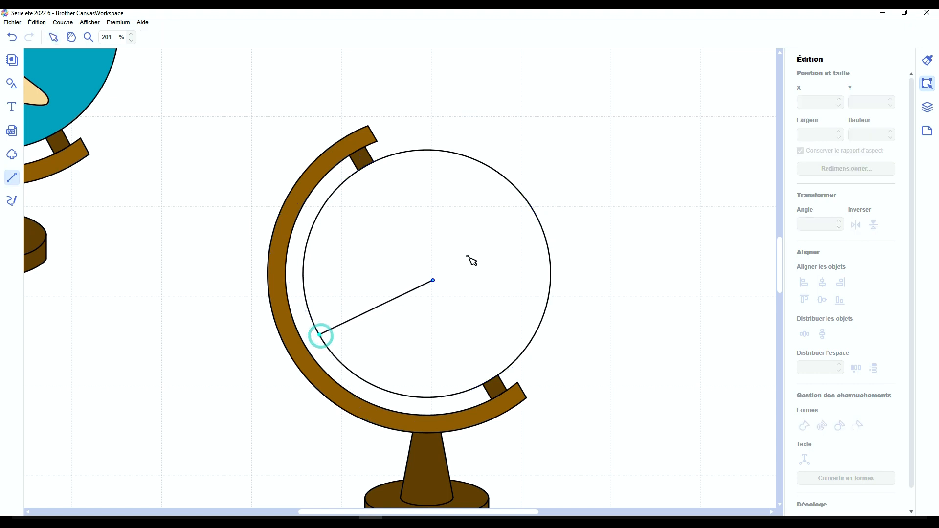
click(535, 214)
key(Return)
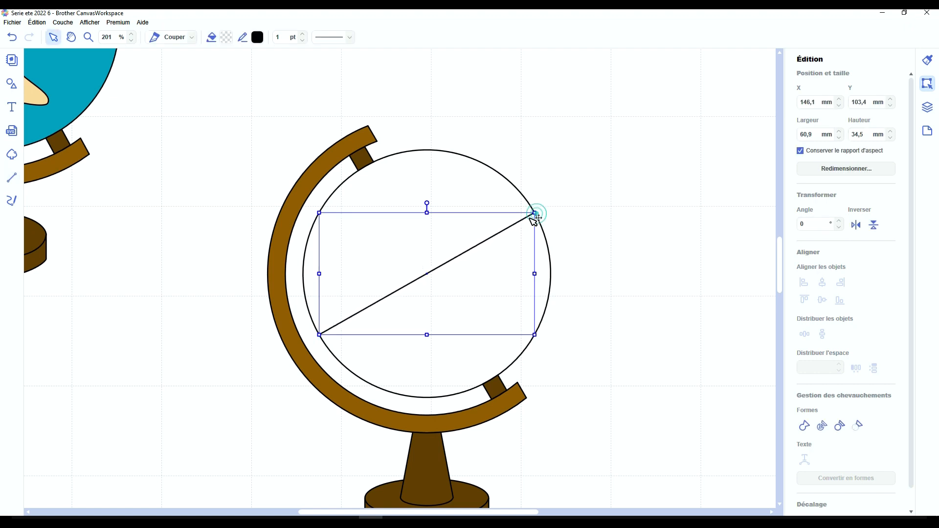
Step: Convert the equator line to a curve and bend it slightly upward between its two fixed ends
double_click(536, 213)
click(536, 213)
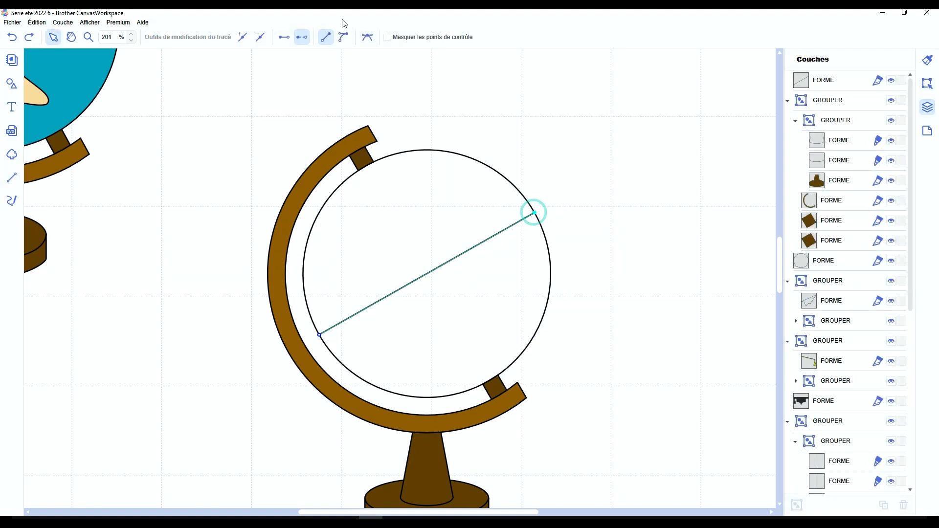
click(344, 37)
drag(392, 294, 380, 282)
drag(463, 254, 455, 244)
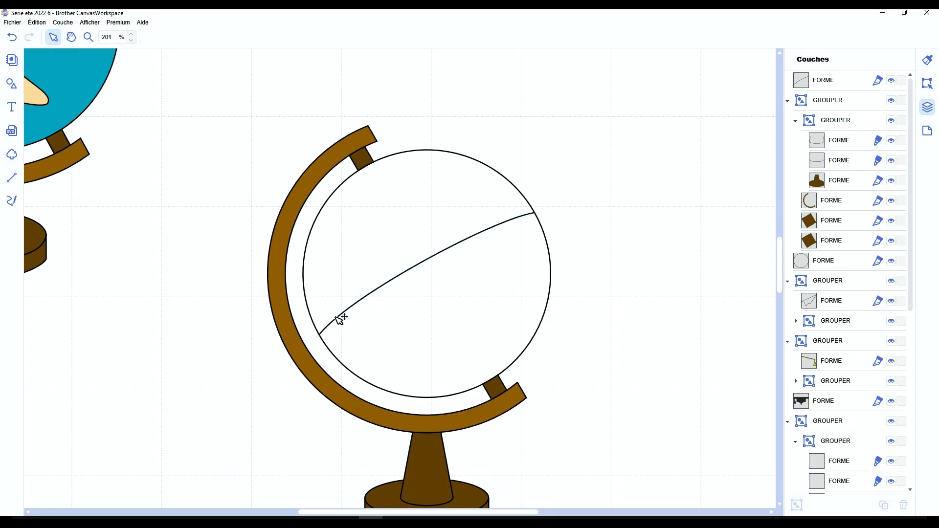
Step: Increase the equator's upward bend at both ends and shift its lower-left end further down along the globe's outline
click(341, 319)
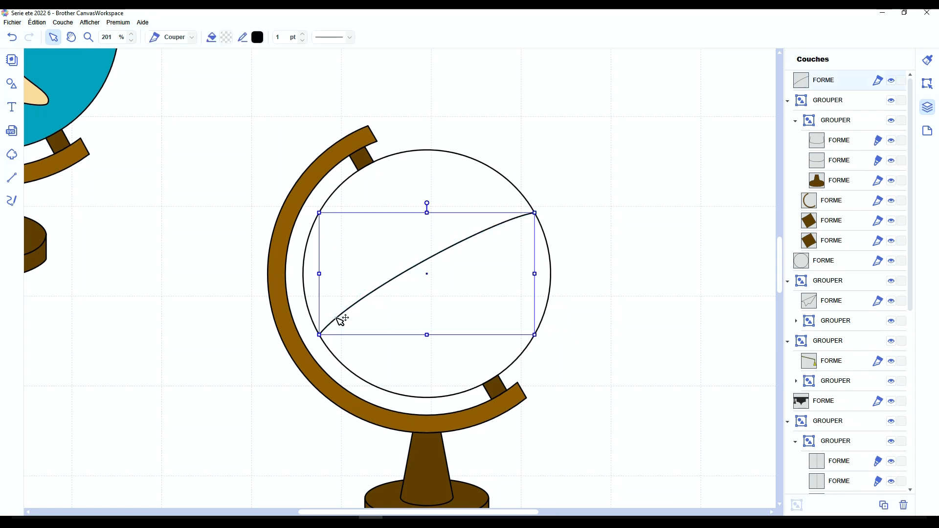
double_click(336, 319)
drag(347, 295, 343, 290)
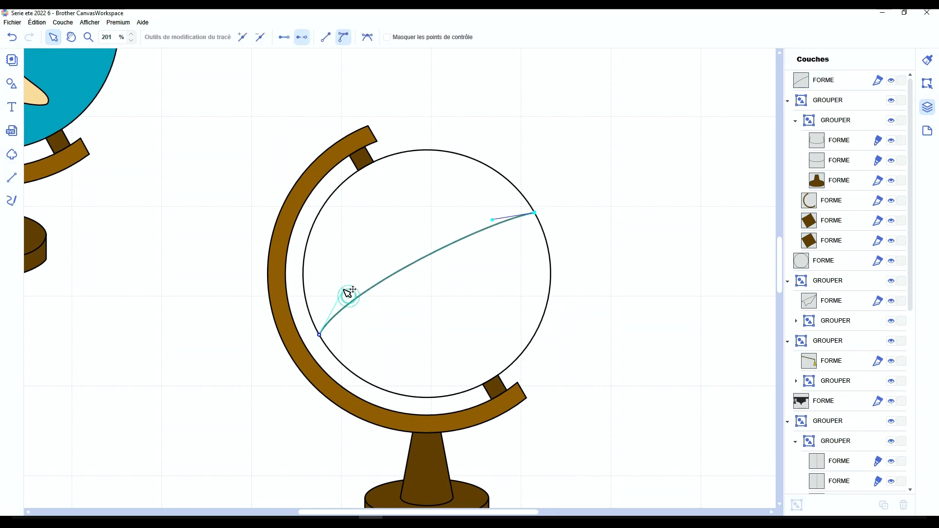
drag(492, 220, 481, 212)
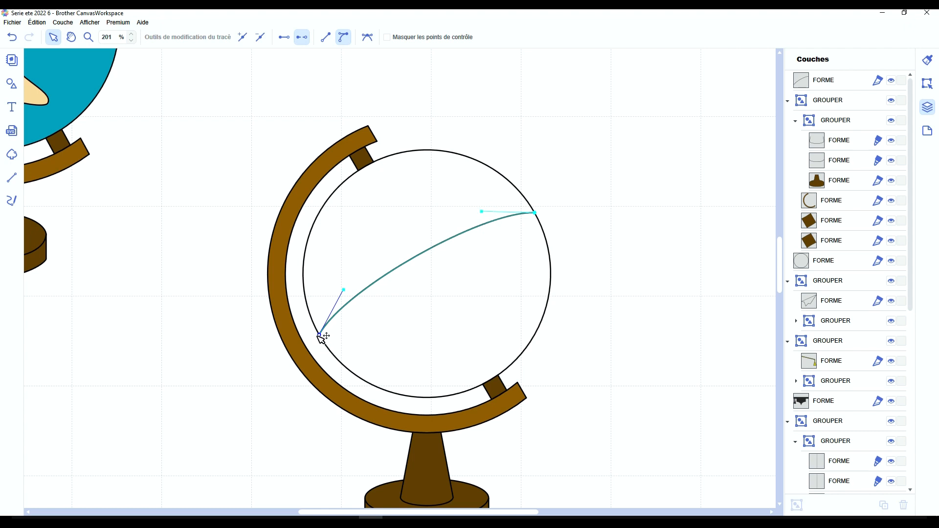
drag(320, 335, 329, 349)
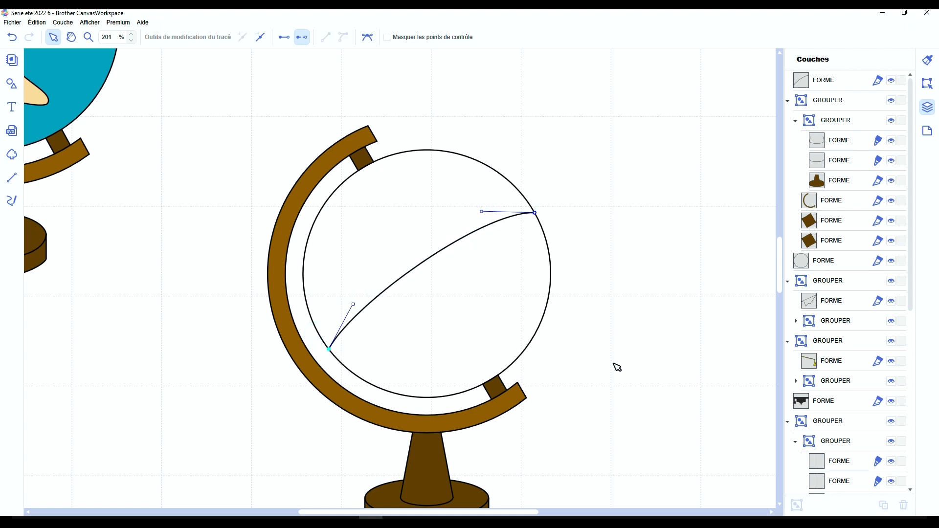
click(634, 365)
Step: Fill the globe circle with the same teal blue as the finished globe's sphere
click(583, 416)
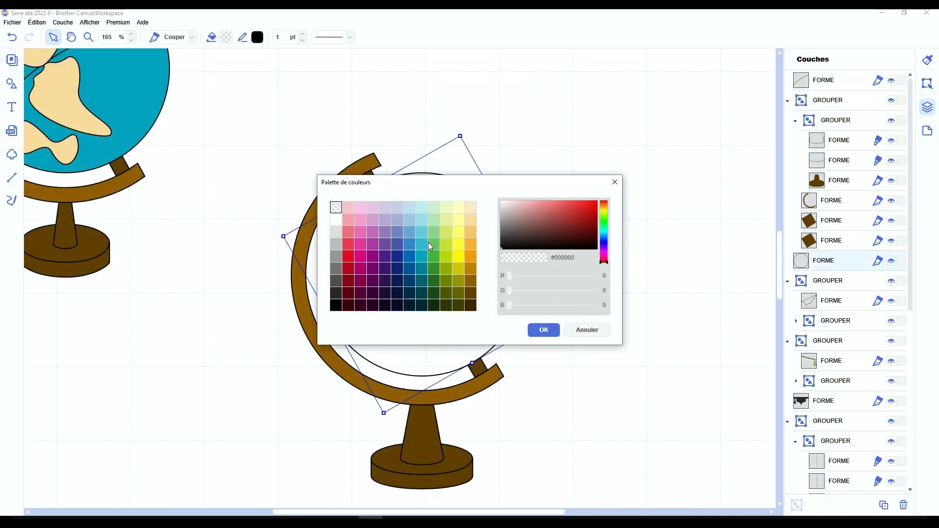
click(422, 244)
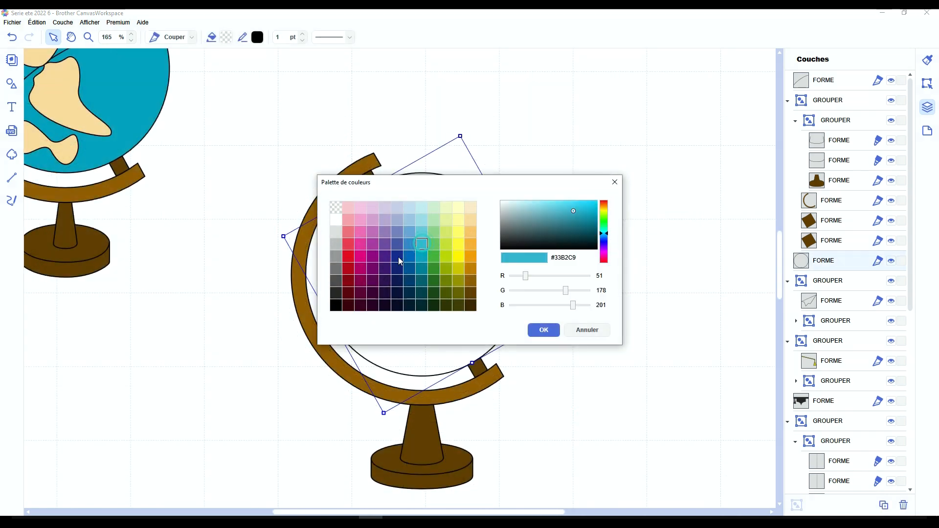
click(409, 244)
click(543, 329)
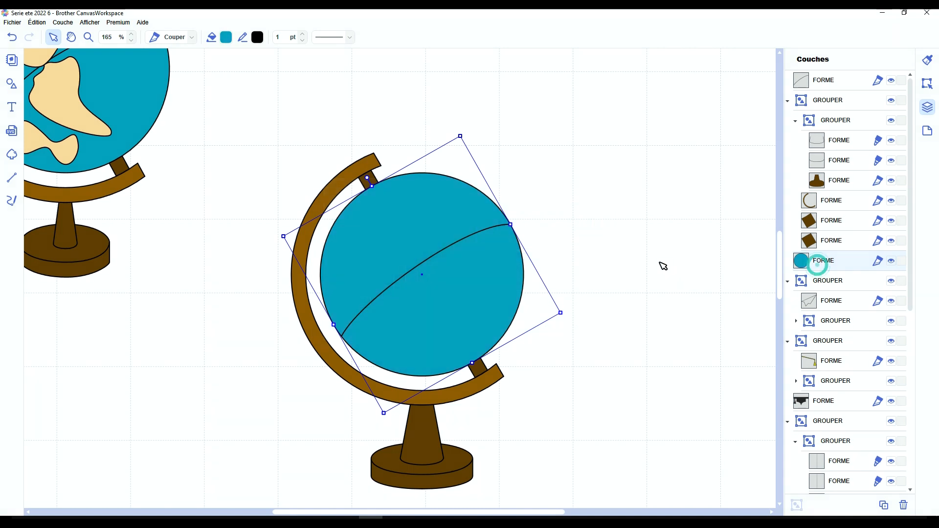
Step: Duplicate the blue globe circle and align the copy exactly over the original by their left and top edges
key(ctrl+d)
shift+click(398, 195)
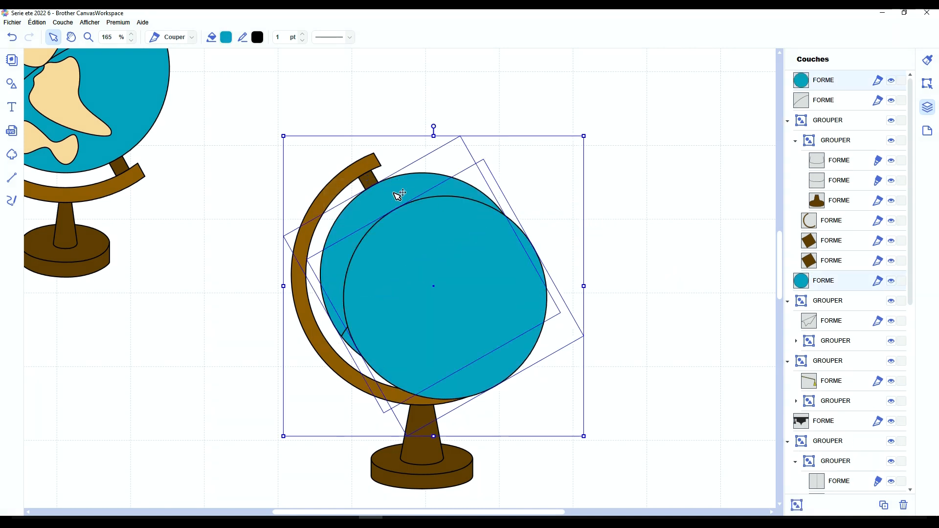
click(925, 84)
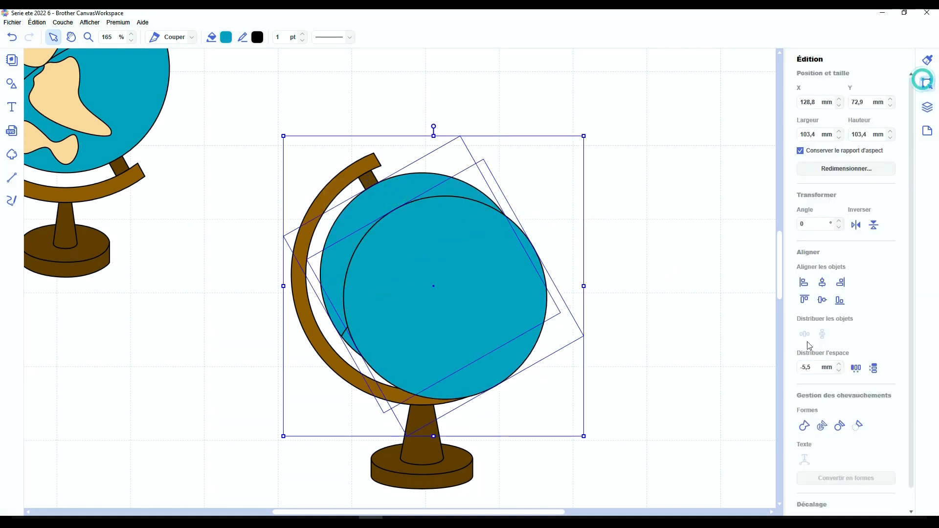
click(804, 283)
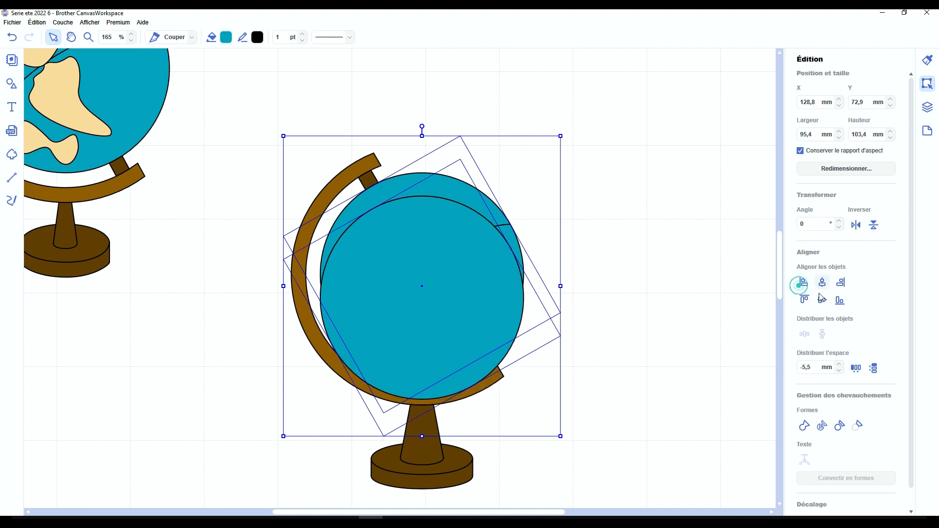
click(803, 299)
click(638, 304)
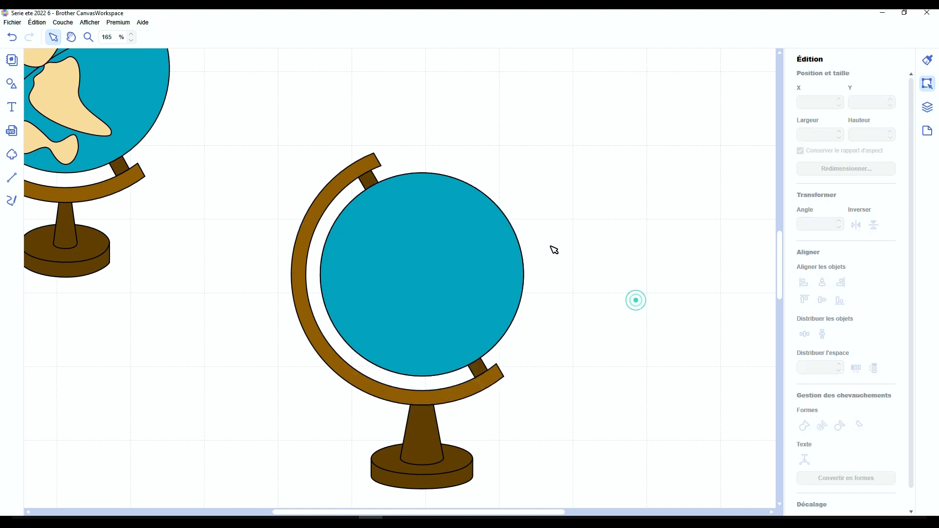
Step: Move the duplicated circle down the layer order, beneath the equator line and the stand group
click(927, 107)
key(ctrl+v)
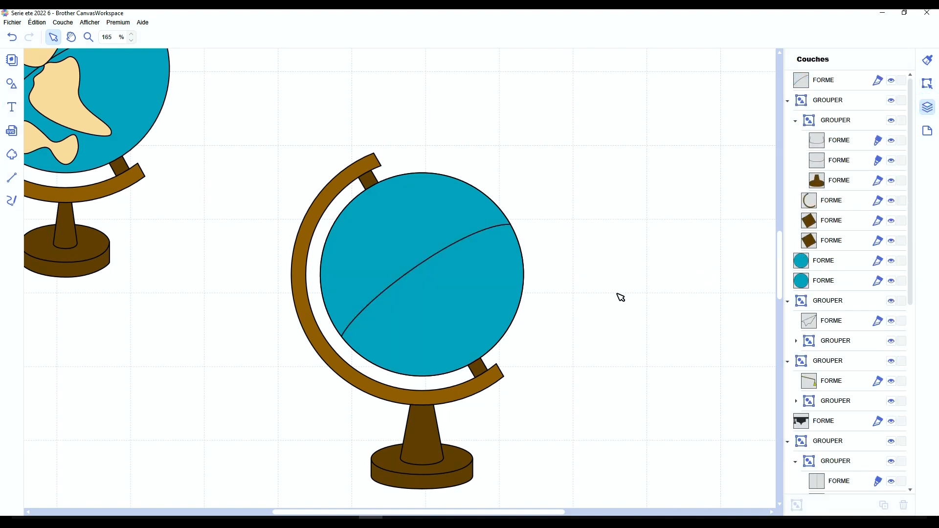
scroll(157, 144, up, 2)
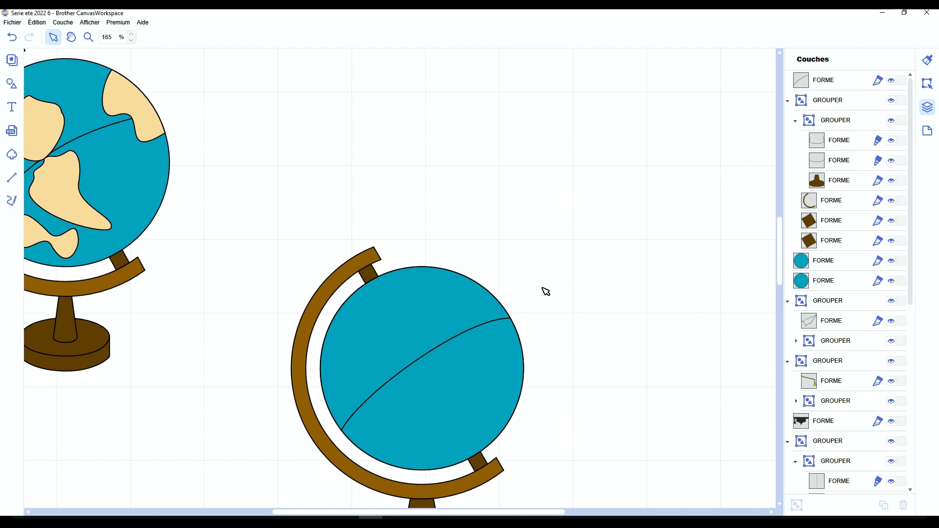
scroll(542, 287, down, 2)
scroll(562, 308, up, 1)
scroll(589, 329, up, 1)
click(585, 326)
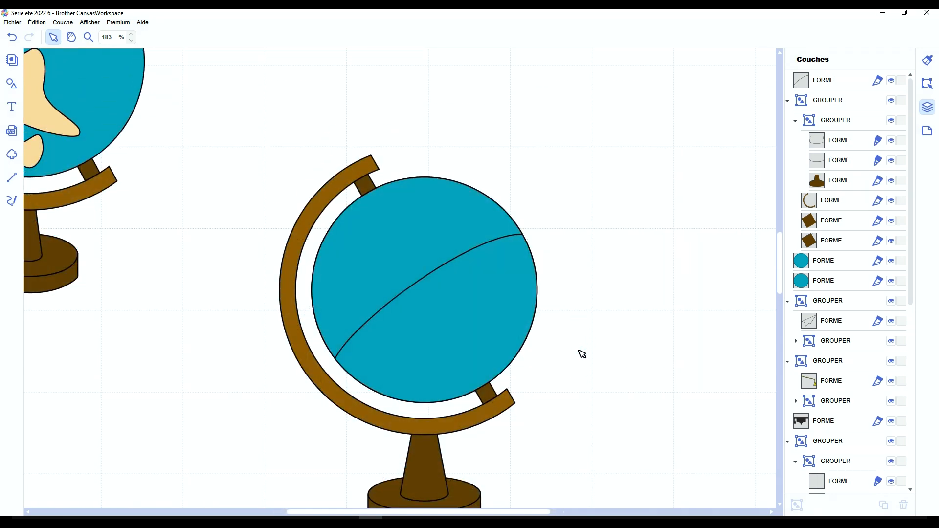
Step: Draw straight-edged outlines for the upper-left continent and the larger continent below it, meeting at the equator line
key(l)
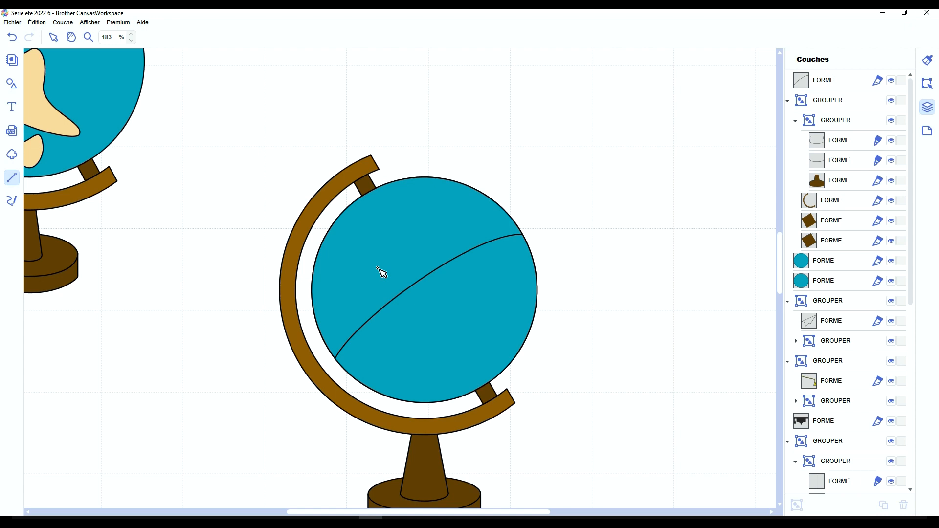
scroll(377, 268, down, 3)
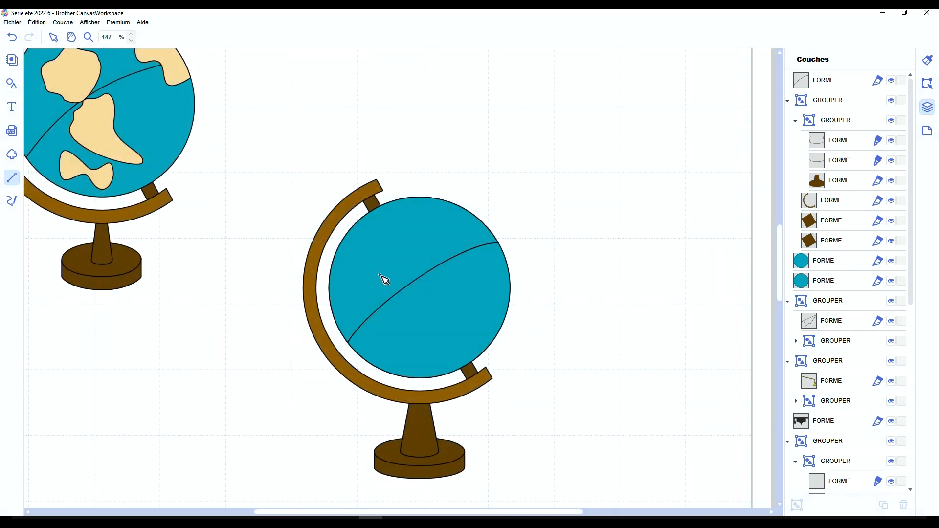
click(379, 274)
click(381, 236)
click(420, 239)
click(412, 283)
click(379, 274)
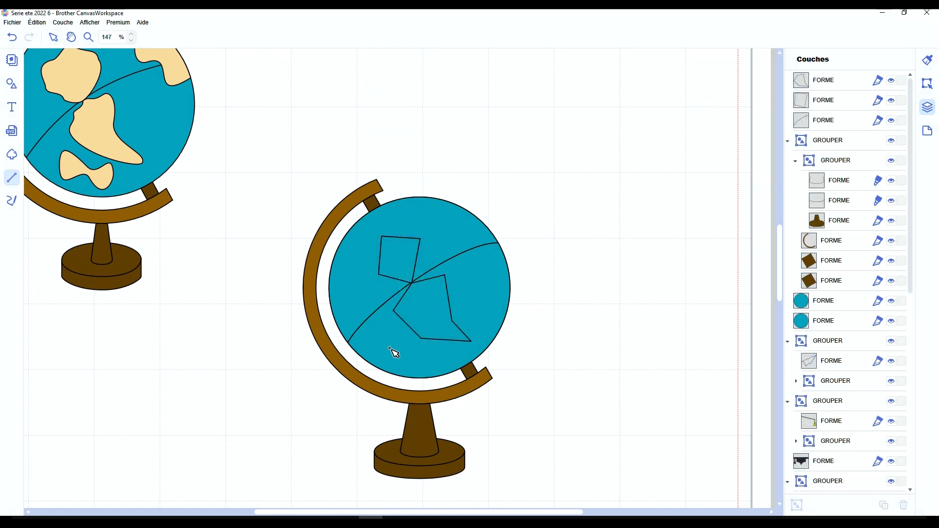
Step: Draw a small four-sided continent near the globe's bottom and a larger one extending past its upper-right edge
click(389, 348)
click(412, 347)
click(433, 368)
click(390, 348)
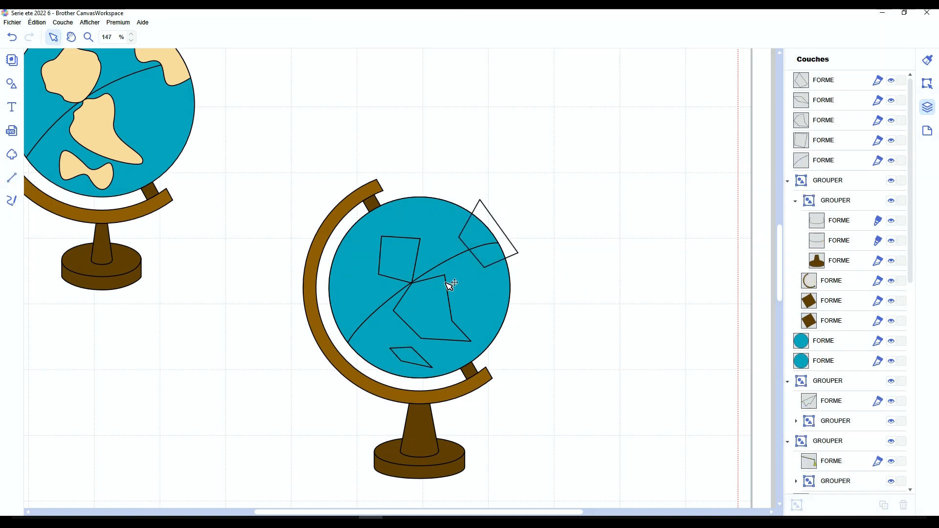
Step: Convert the straight segments of the continent outlines to curves so their edges can be bent
click(408, 266)
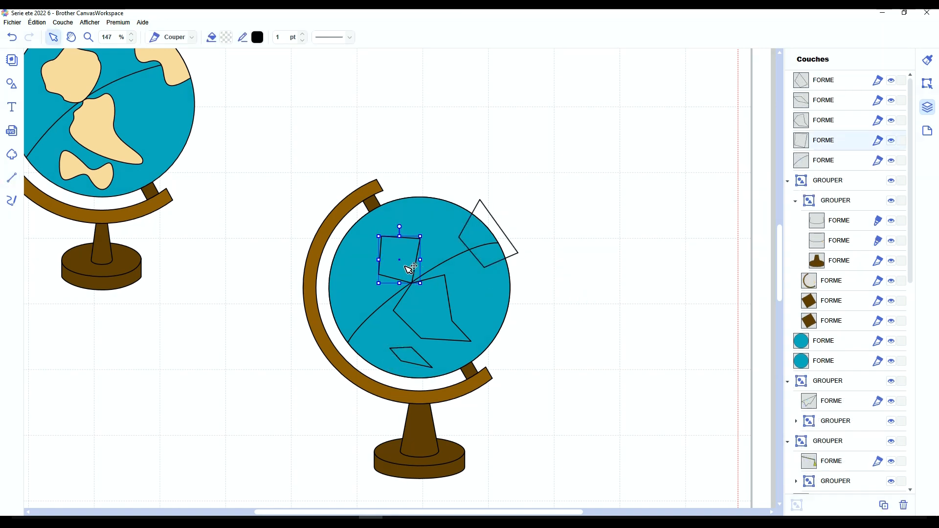
double_click(379, 269)
drag(422, 296, 420, 294)
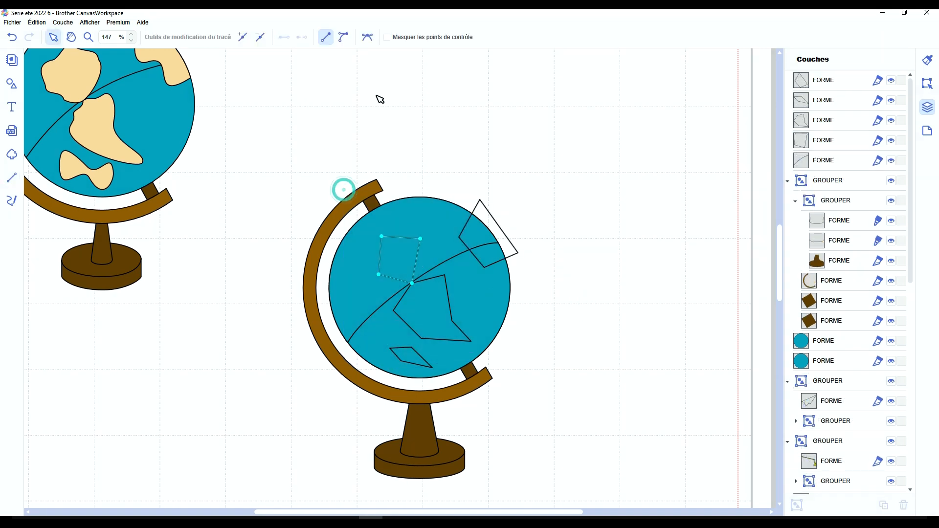
click(344, 37)
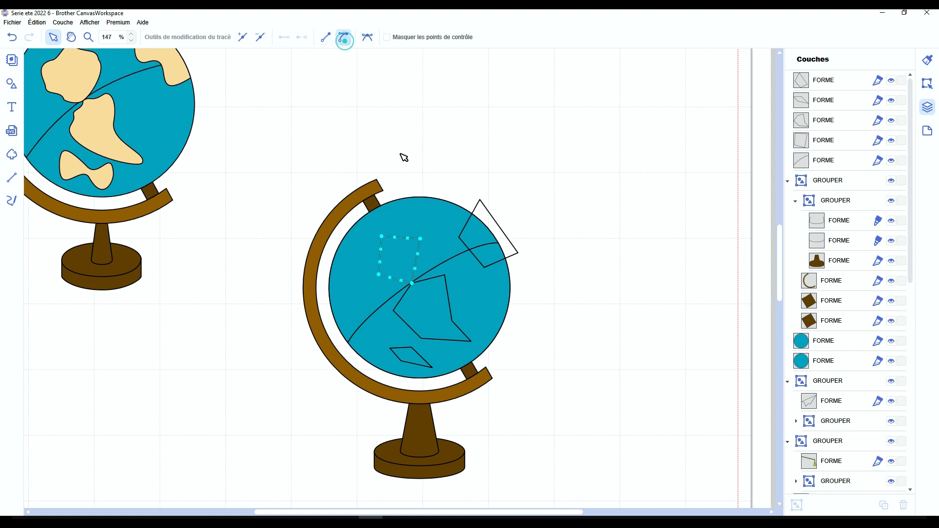
click(434, 306)
key(Tab)
key(Return)
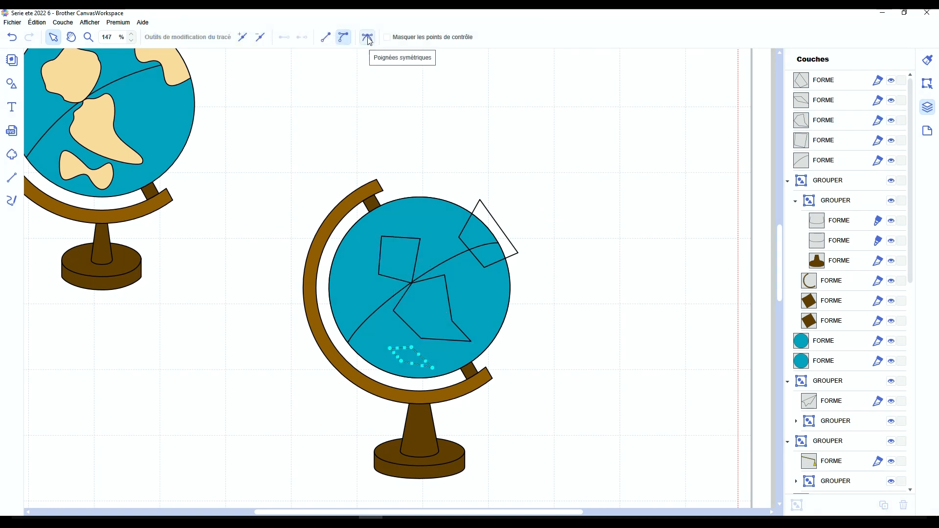
click(368, 38)
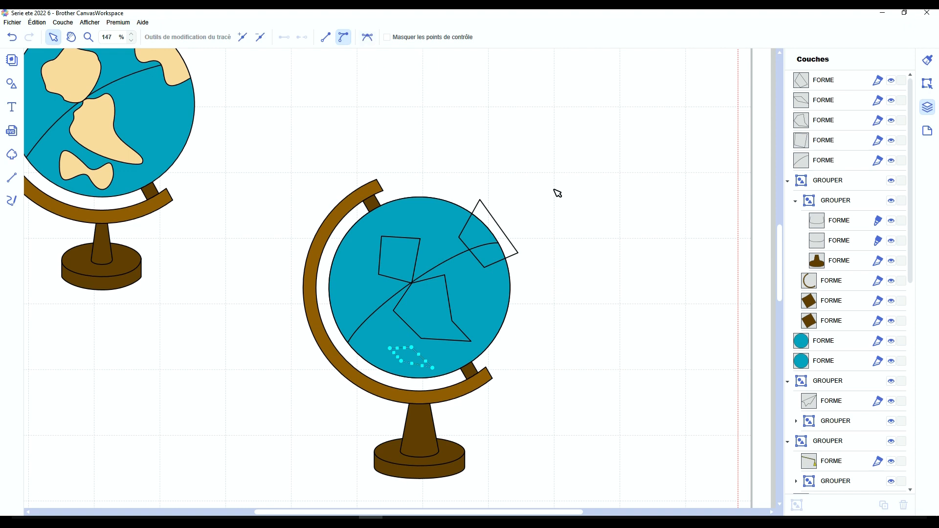
Step: Select all four continent outlines and fill them with the finished globe's light sand colour
scroll(413, 404, up, 4)
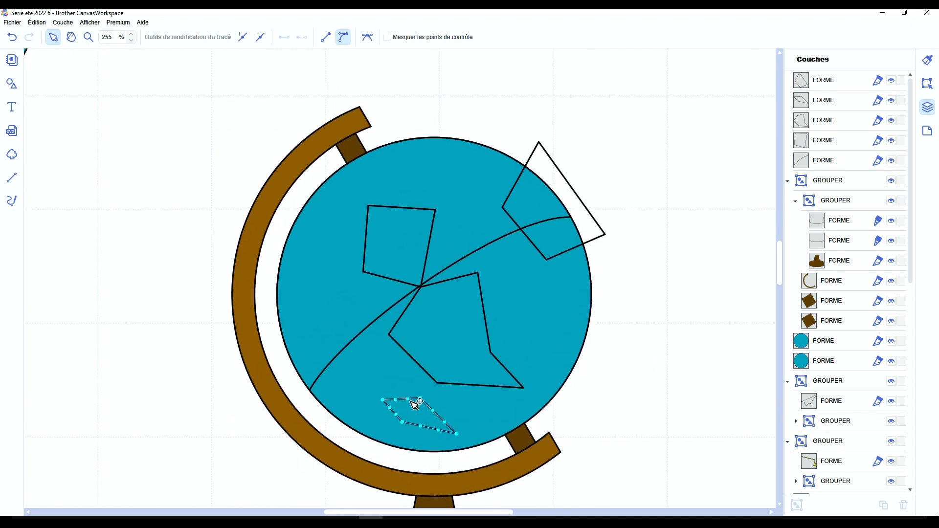
shift+click(452, 332)
shift+click(398, 230)
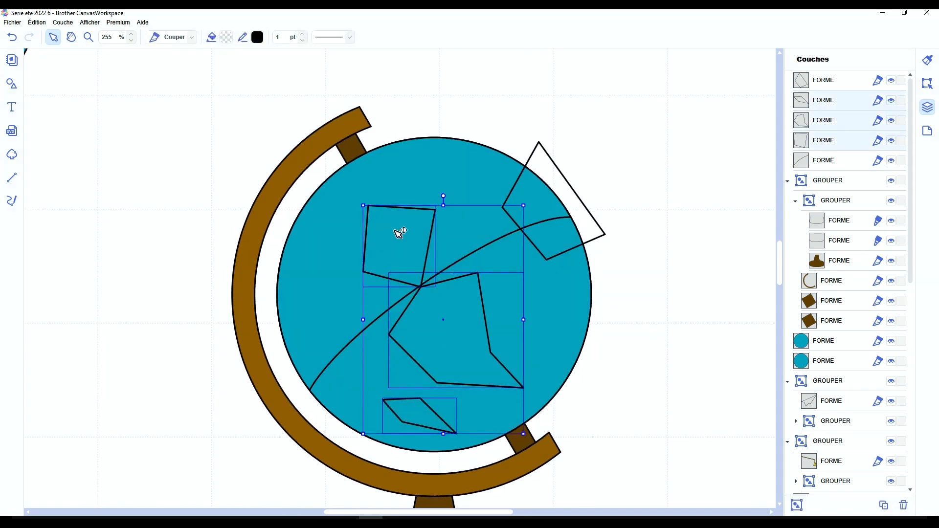
shift+click(571, 206)
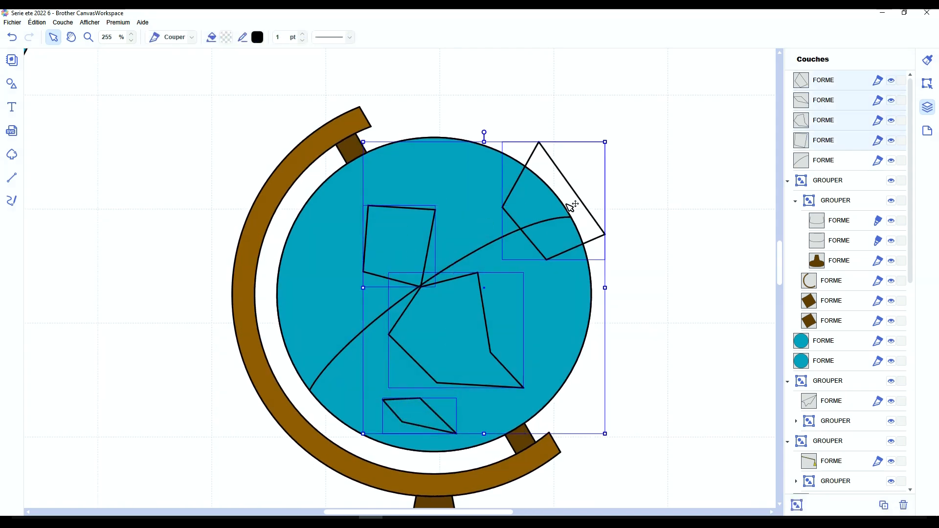
click(225, 37)
click(470, 208)
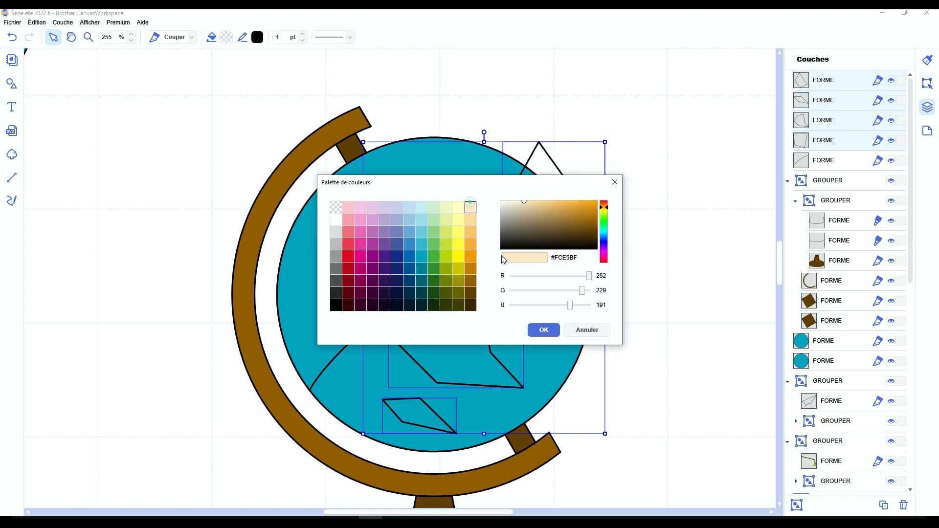
click(542, 330)
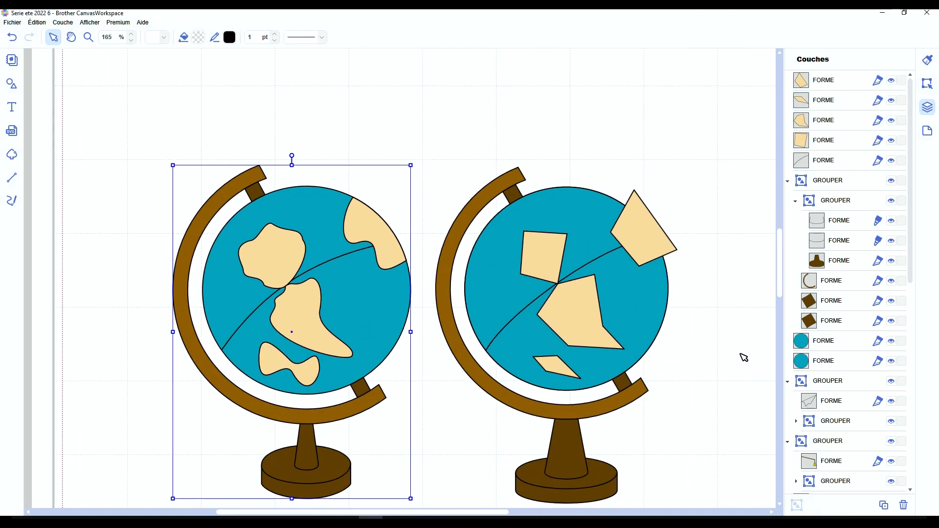
Step: Bend the upper-right continent's inner and lower edges into a rounded coastline with a notch between two lobes
scroll(491, 498, up, 2)
drag(438, 513, 485, 514)
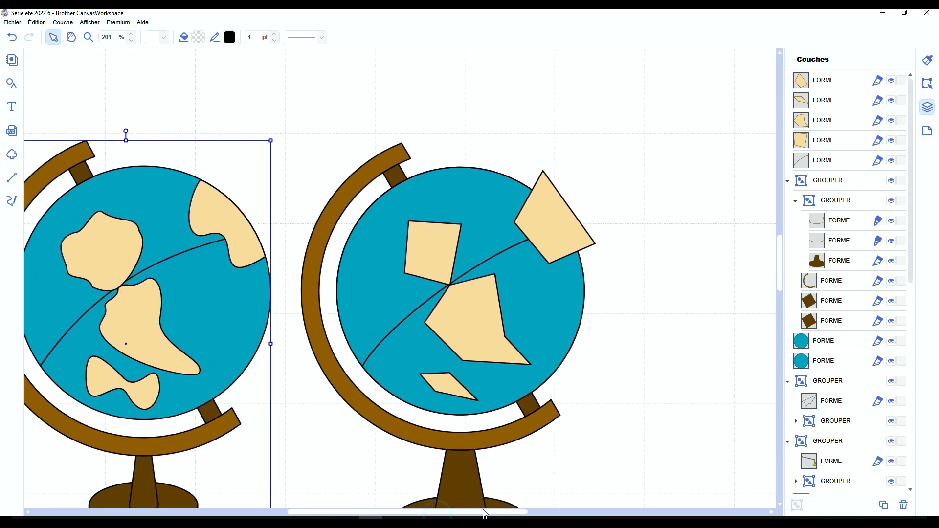
scroll(582, 318, up, 2)
click(620, 198)
double_click(617, 198)
drag(557, 186, 548, 160)
drag(545, 207, 502, 249)
drag(597, 232, 596, 209)
drag(503, 249, 518, 225)
drag(597, 211, 604, 210)
click(588, 260)
key(Delete)
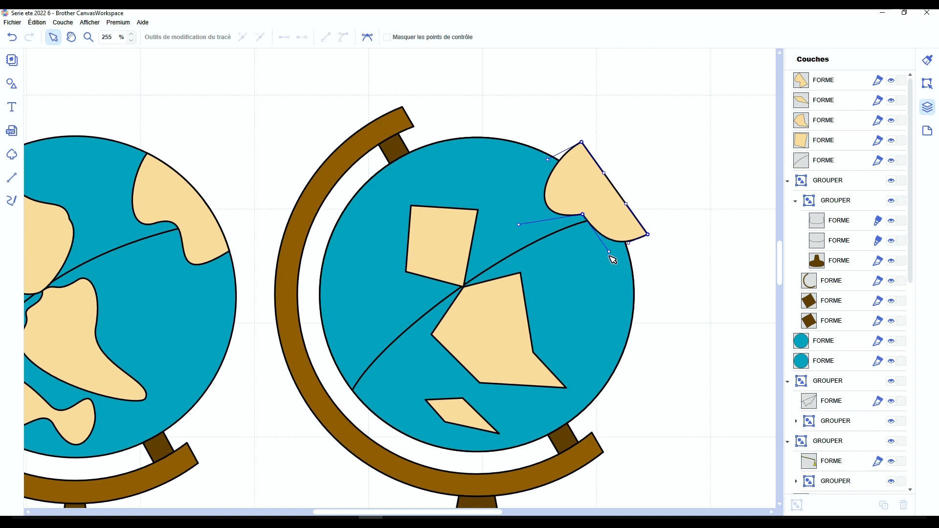
Step: Widen the upper-right continent and deepen its lower lobe, keeping its straight outer side beyond the globe's edge
drag(628, 243, 576, 274)
click(598, 213)
click(586, 215)
drag(545, 248, 519, 274)
Step: Add nodes to the upper-left continent and bend its left, lower and lower-right edges into a wavy coastline
double_click(442, 244)
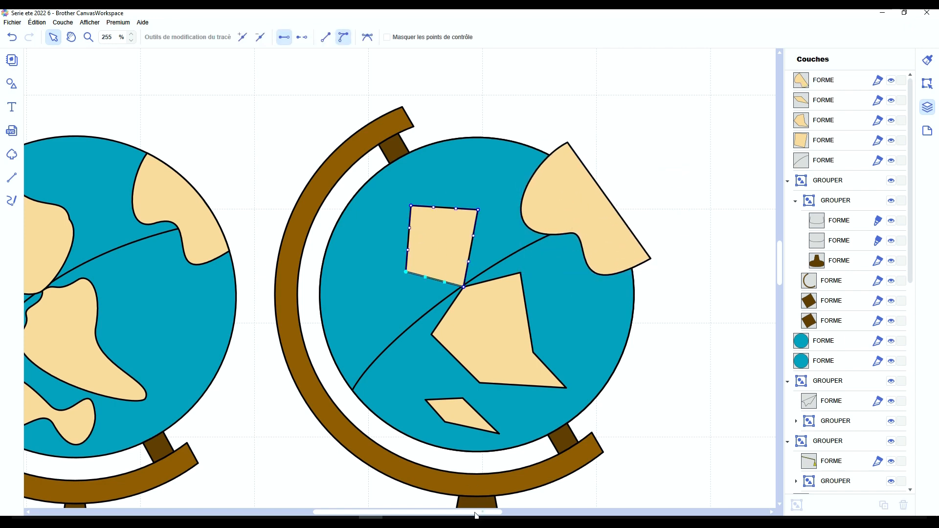
drag(476, 512, 440, 512)
drag(551, 227, 528, 217)
click(243, 38)
drag(543, 246, 591, 293)
click(625, 277)
click(242, 37)
drag(617, 254, 610, 250)
drag(610, 264, 617, 269)
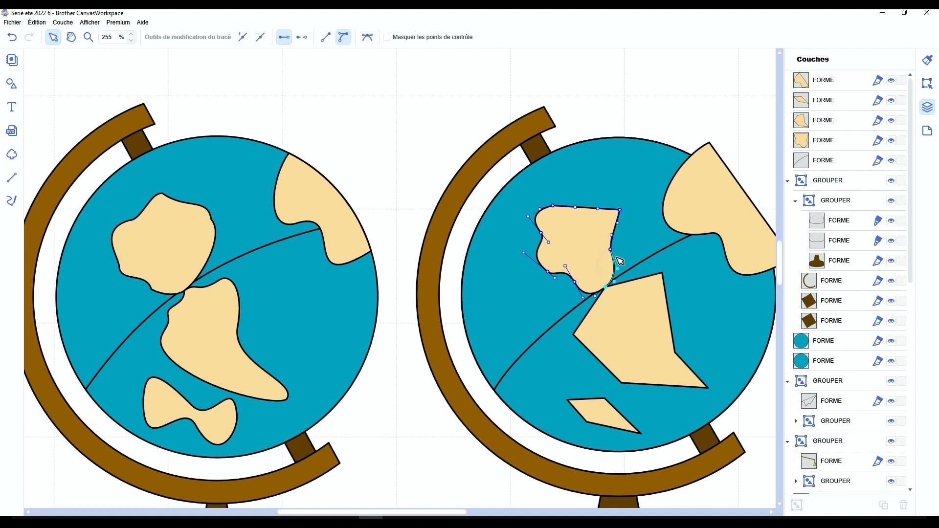
Step: Round the upper-left continent's remaining right side and wave its top edge using an added node
drag(611, 234, 604, 238)
drag(617, 222, 616, 192)
click(241, 35)
Step: Bend the upper and left edges of the large middle continent into a curved coastline, adding a node
drag(430, 512, 456, 512)
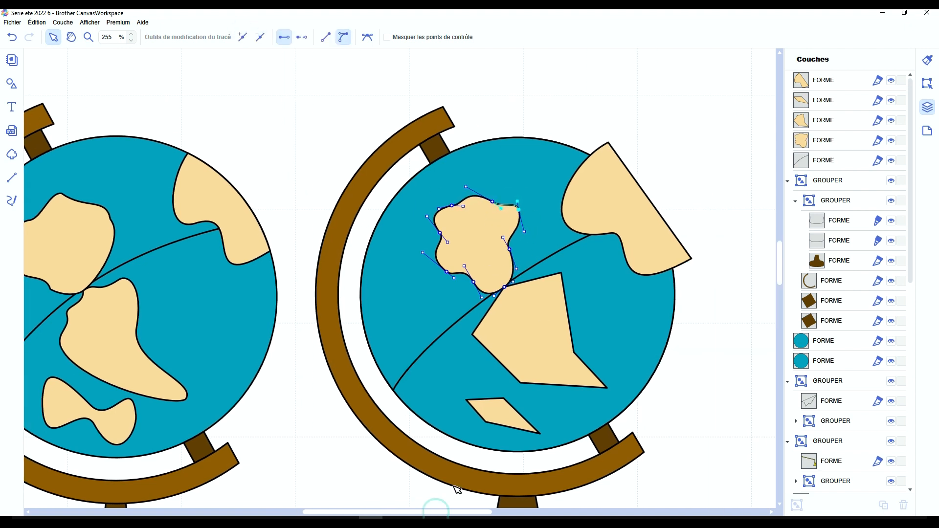
click(504, 310)
click(489, 311)
drag(484, 312, 537, 278)
drag(488, 351, 469, 359)
click(242, 37)
Step: Curve the middle continent's lower and right edges, rounding its lower-right tip and adding a node for the wavy right side
drag(520, 383, 514, 379)
drag(541, 381, 523, 396)
drag(579, 386, 593, 402)
mouse_move(595, 376)
mouse_down()
mouse_move(620, 373)
mouse_move(587, 376)
mouse_up()
click(242, 37)
drag(569, 326, 553, 307)
click(707, 350)
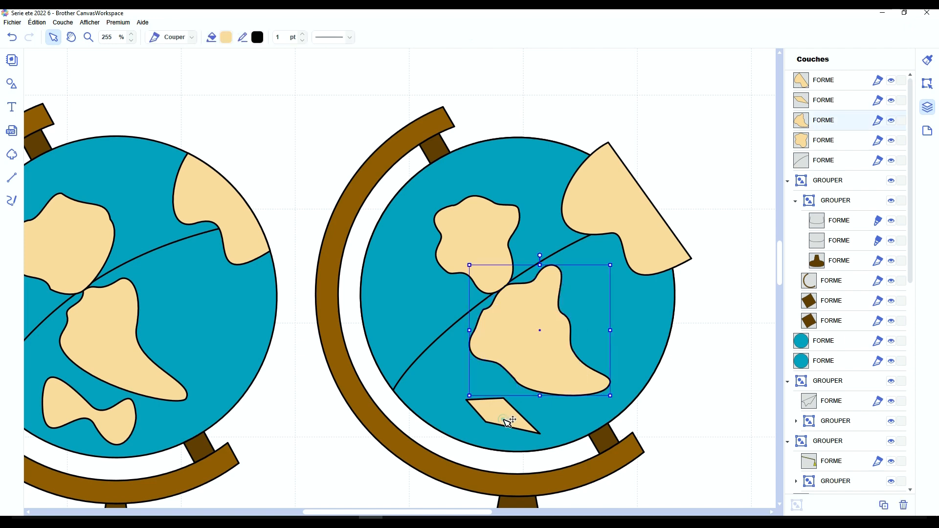
Step: Bend the small bottom continent's four sides into a wavy two-lobed shape, and select the large middle continent
double_click(504, 418)
drag(478, 399, 494, 378)
drag(515, 409, 553, 383)
drag(500, 426, 503, 415)
drag(466, 411, 464, 444)
click(478, 318)
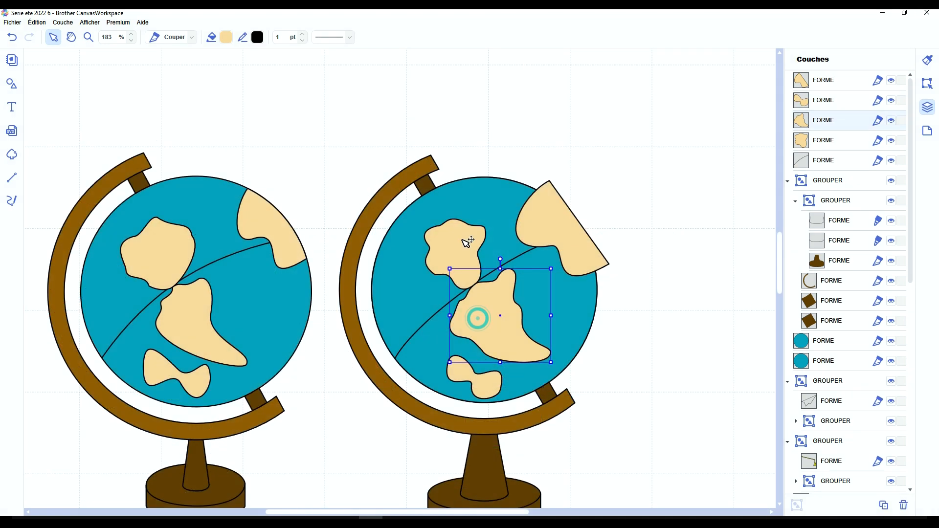
Step: Weld the upper-left continent and the large middle continent into one shape
shift+click(465, 241)
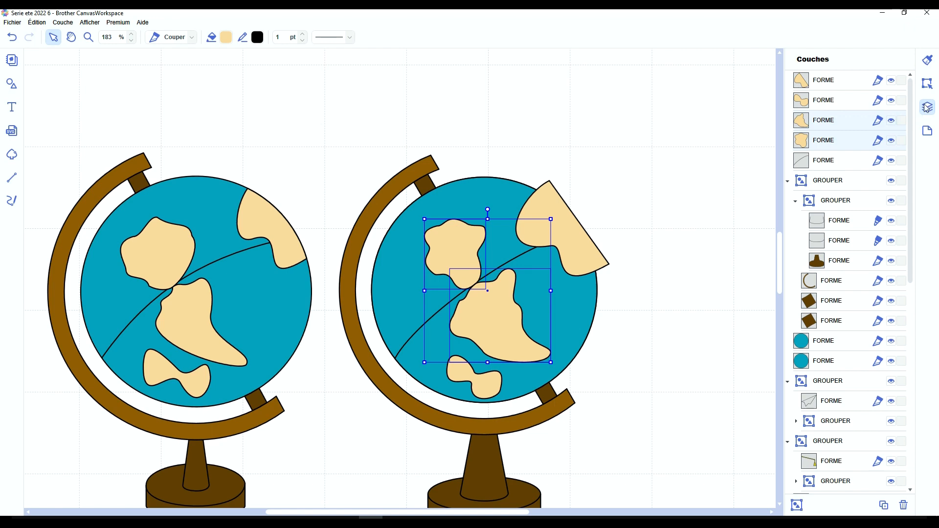
click(927, 83)
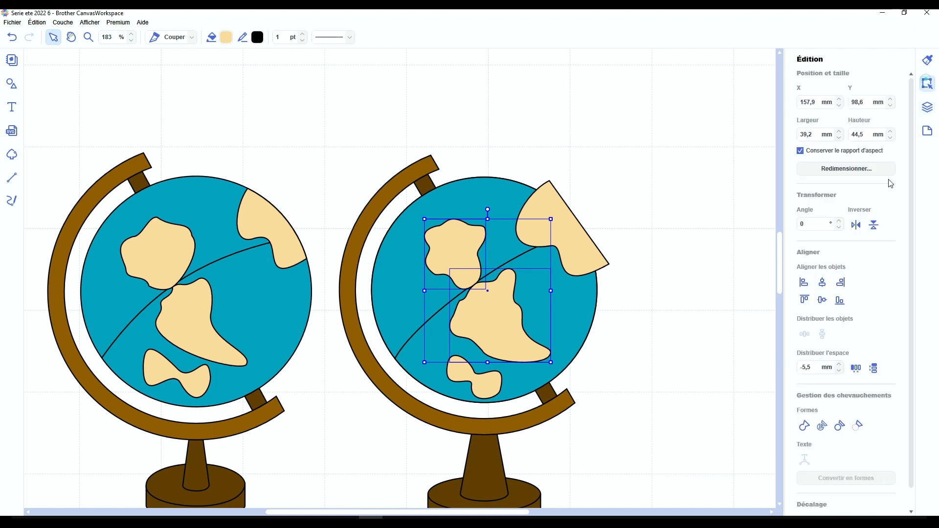
click(804, 425)
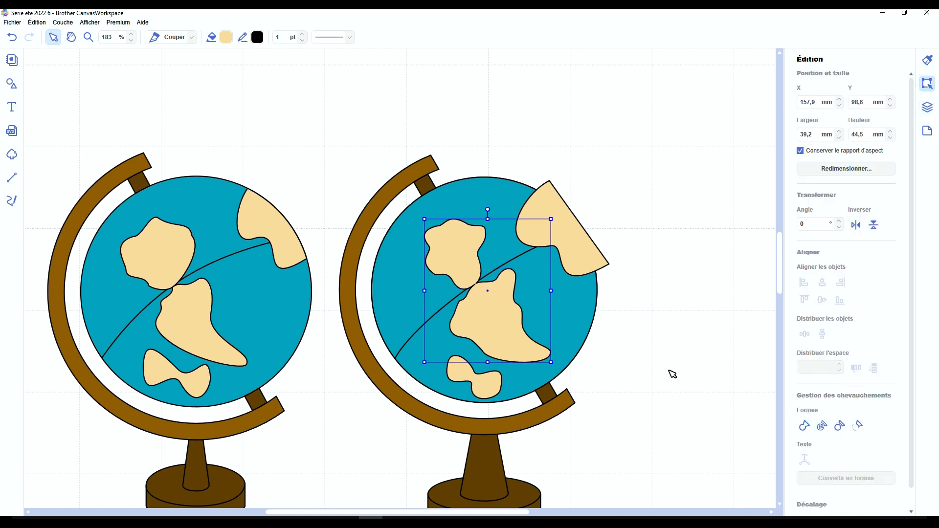
Step: Split the upper-right continent and the upper of the two stacked blue circles into separate pieces along their overlap
click(570, 235)
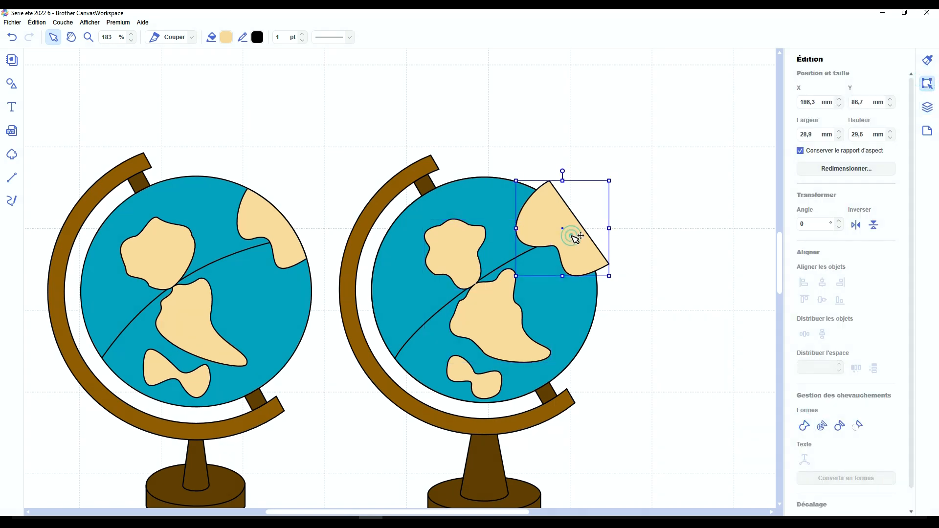
shift+click(489, 186)
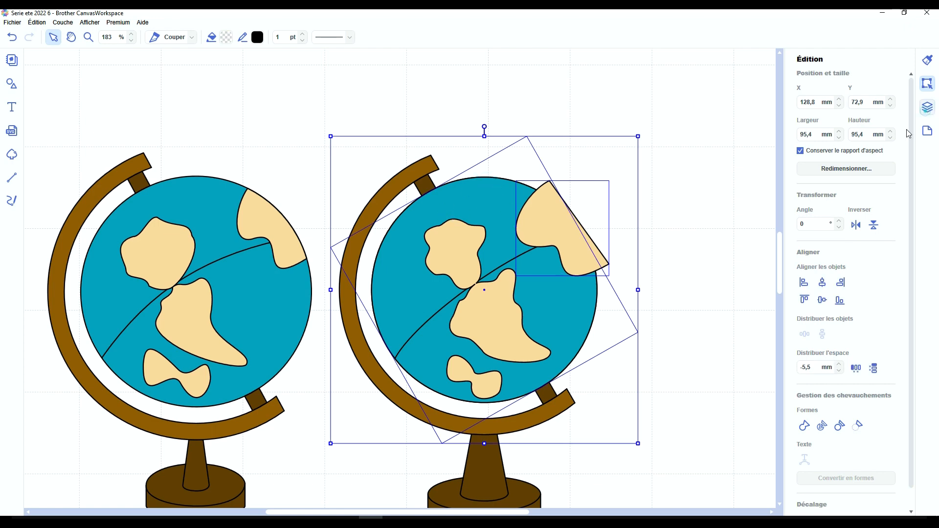
click(927, 106)
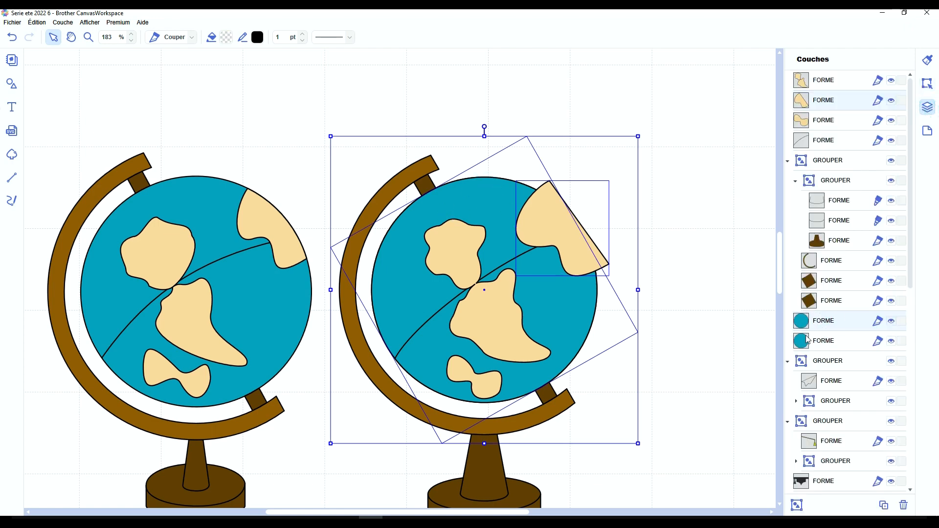
click(927, 83)
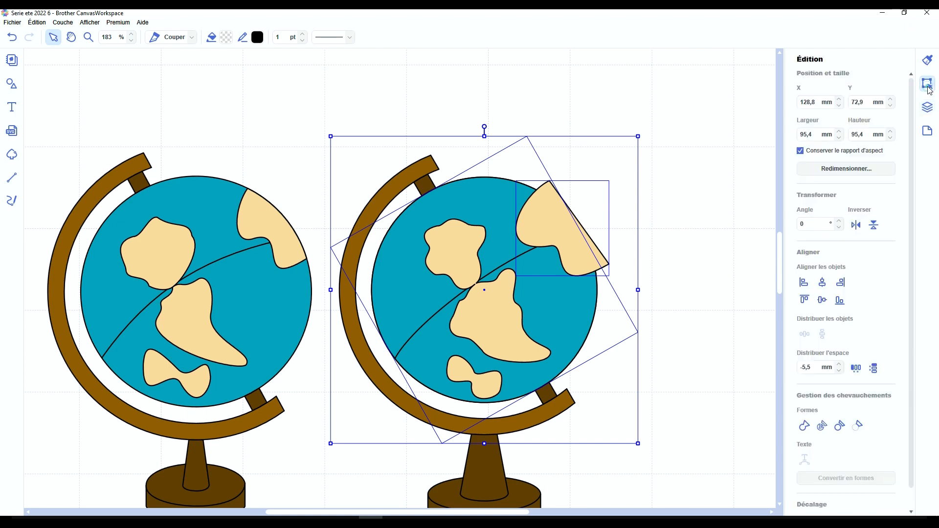
click(830, 430)
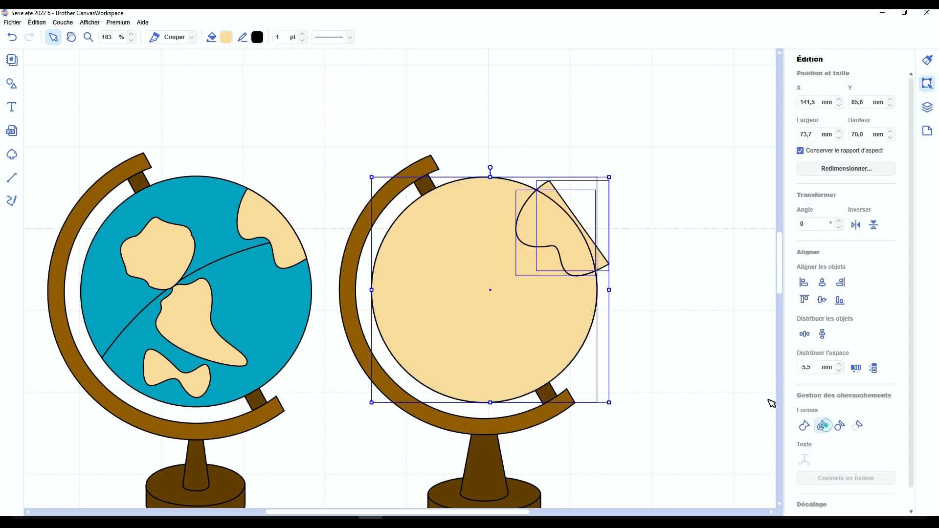
Step: Delete the continent piece outside the globe and the leftover sand-coloured disc, keeping the trimmed continent
click(692, 315)
click(604, 264)
key(Delete)
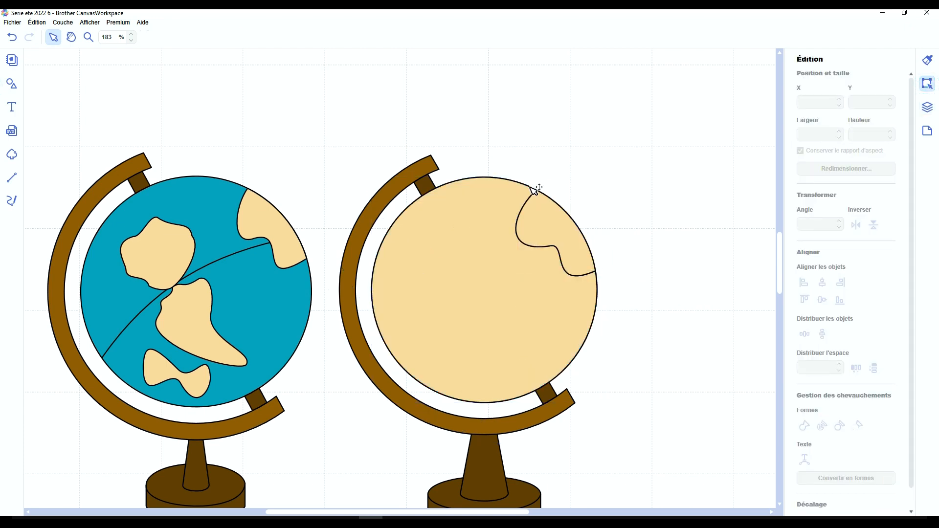
click(453, 244)
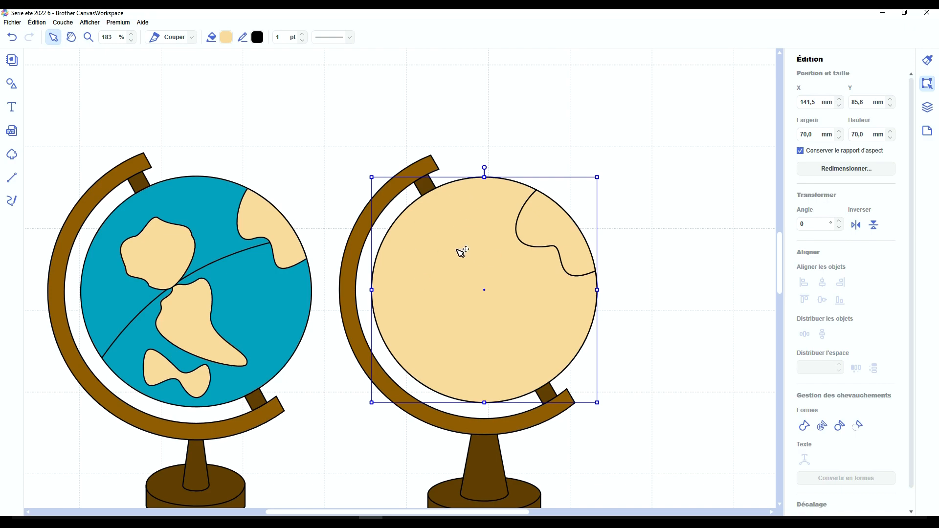
key(ctrl+z)
key(ctrl+z)
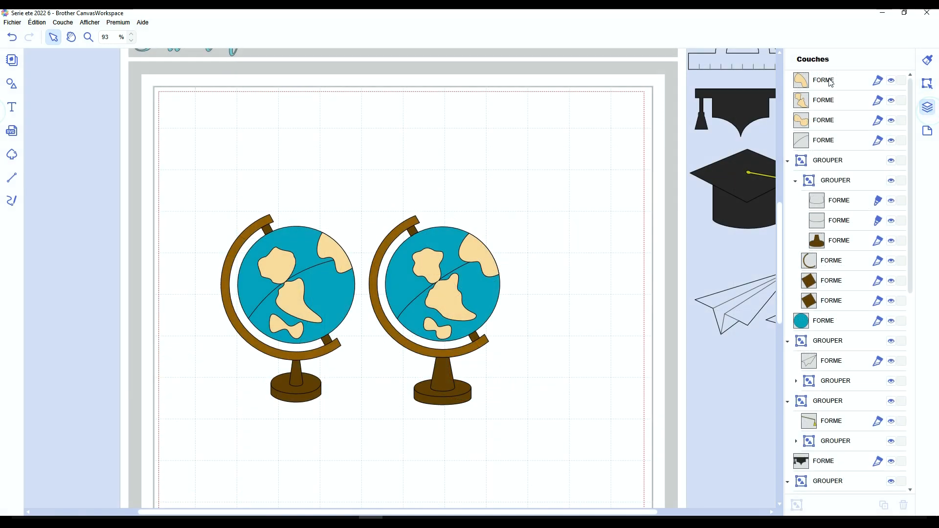
Step: Group the three sand-coloured continent shapes of the new globe
click(827, 80)
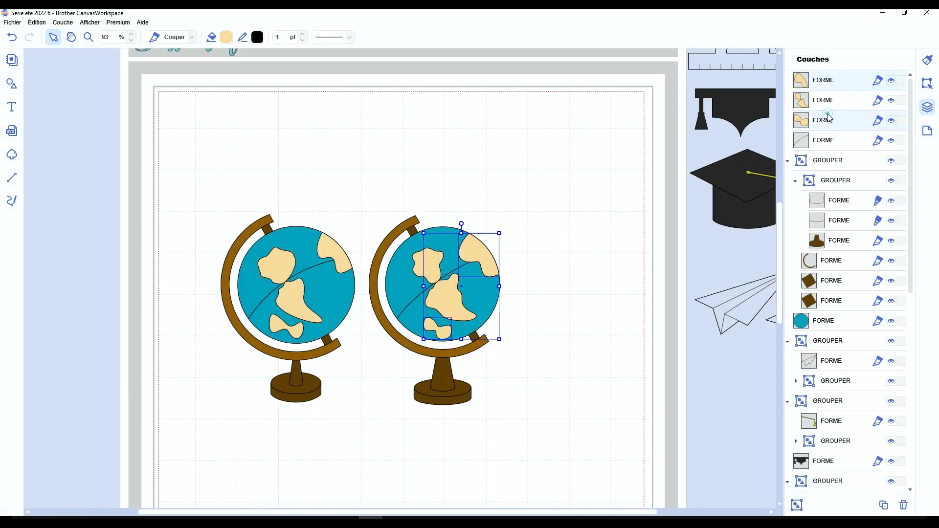
ctrl+click(826, 117)
ctrl+click(825, 101)
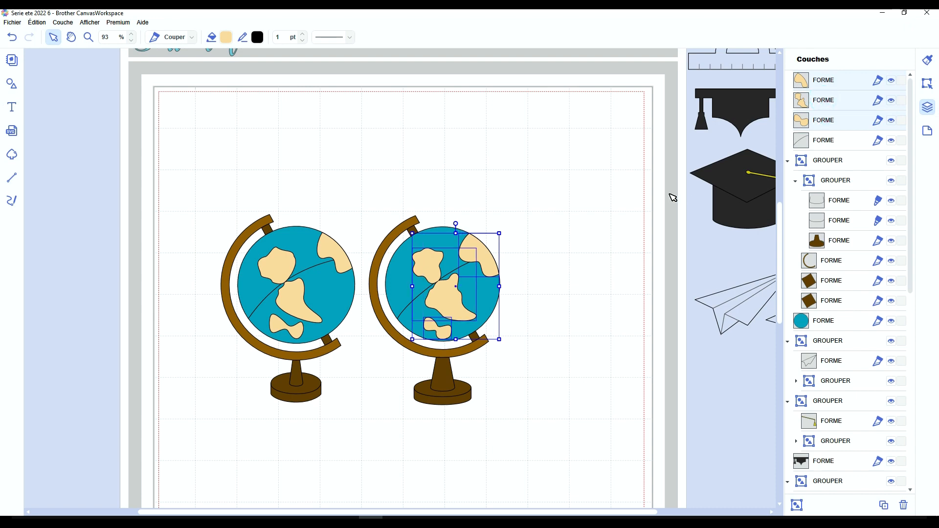
key(ctrl+g)
drag(545, 287, 473, 258)
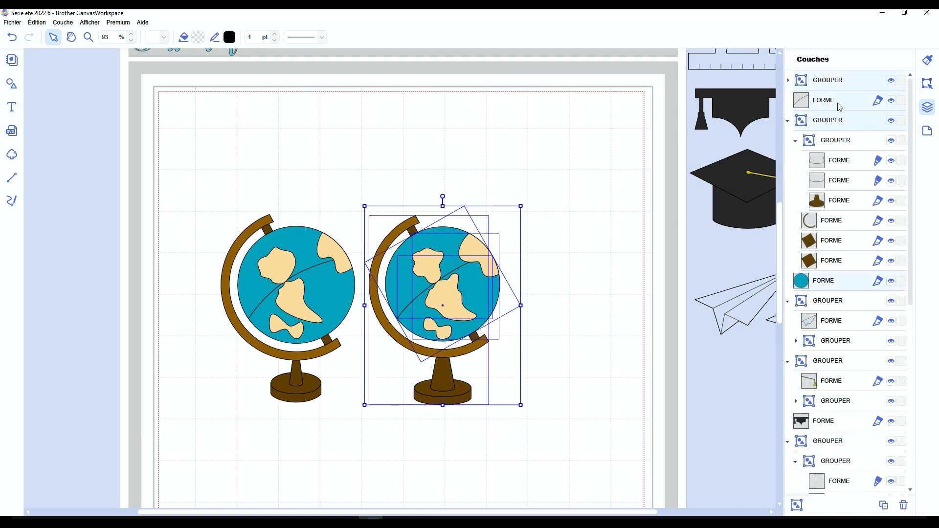
click(527, 224)
Step: Set the globe's curved line to Tracer and group it with the blue circle
click(877, 105)
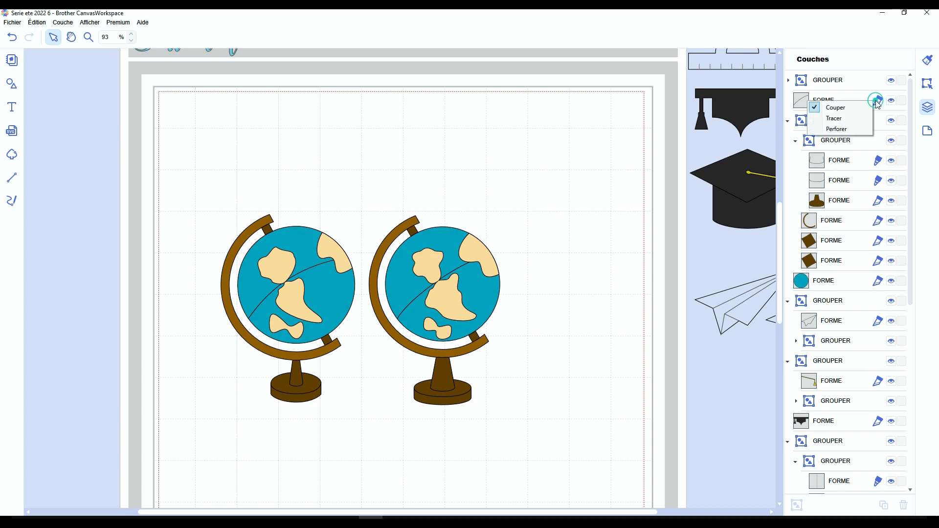
click(850, 120)
click(824, 286)
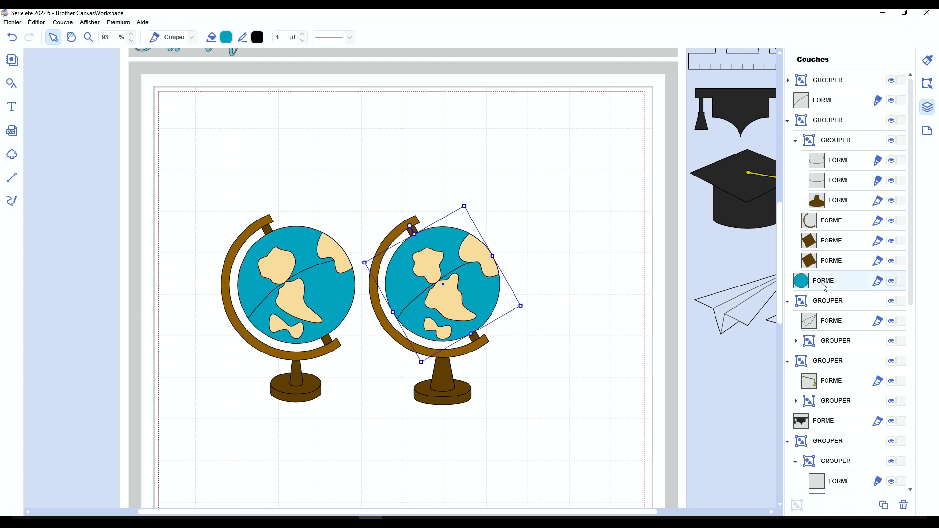
ctrl+click(821, 101)
key(ctrl+g)
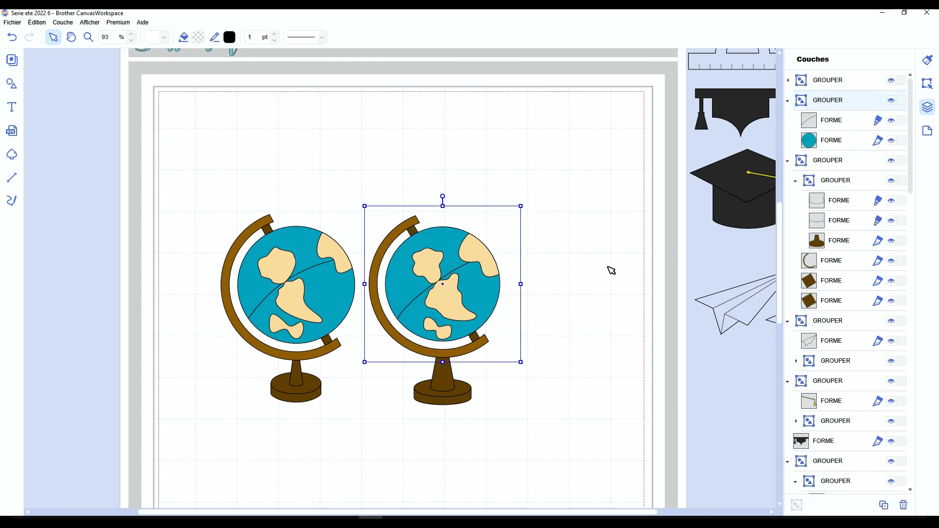
Step: Ungroup the globe's stand and group its two small dark brown connectors together
click(788, 160)
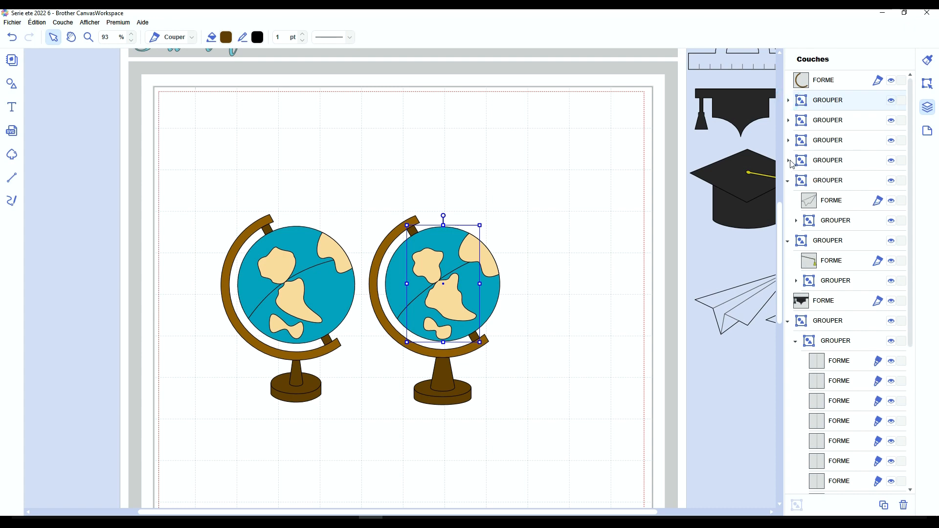
click(606, 277)
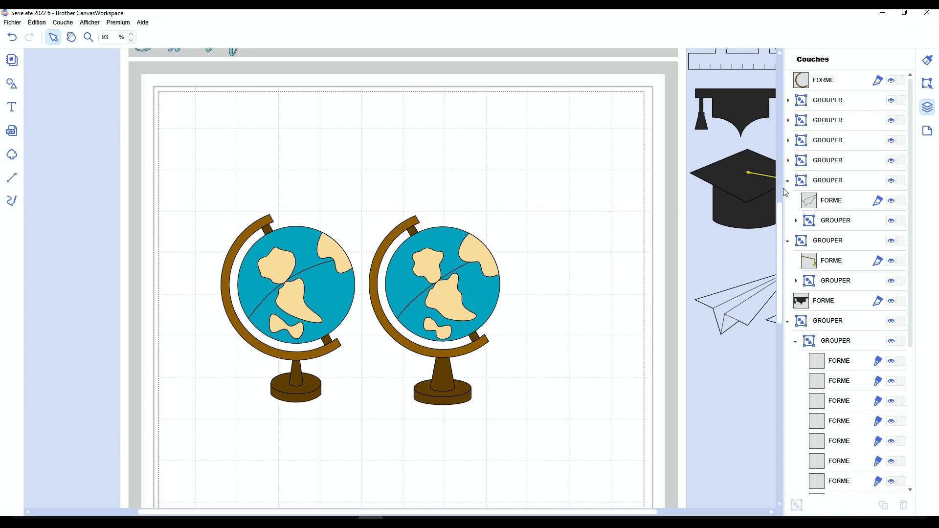
Step: Group all parts of the new globe into one object and move it slightly closer to the finished globe
drag(529, 148, 383, 445)
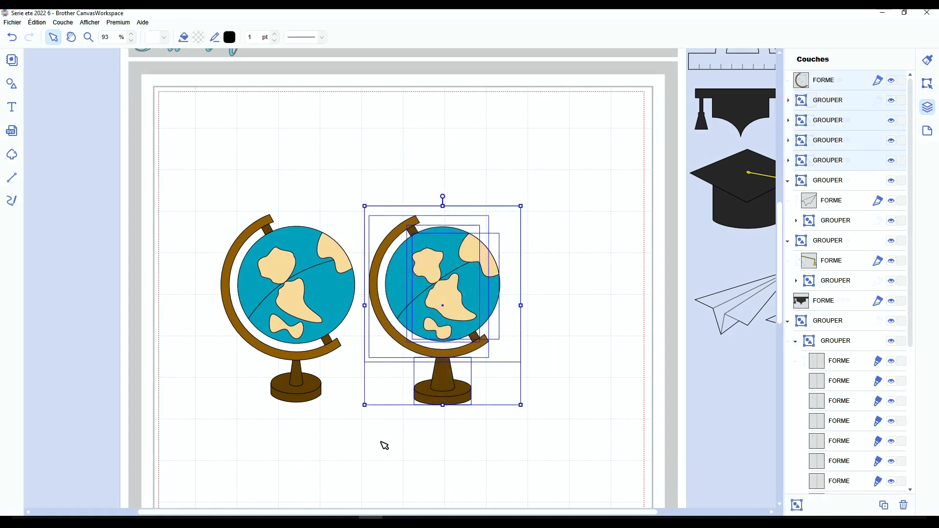
key(ctrl+g)
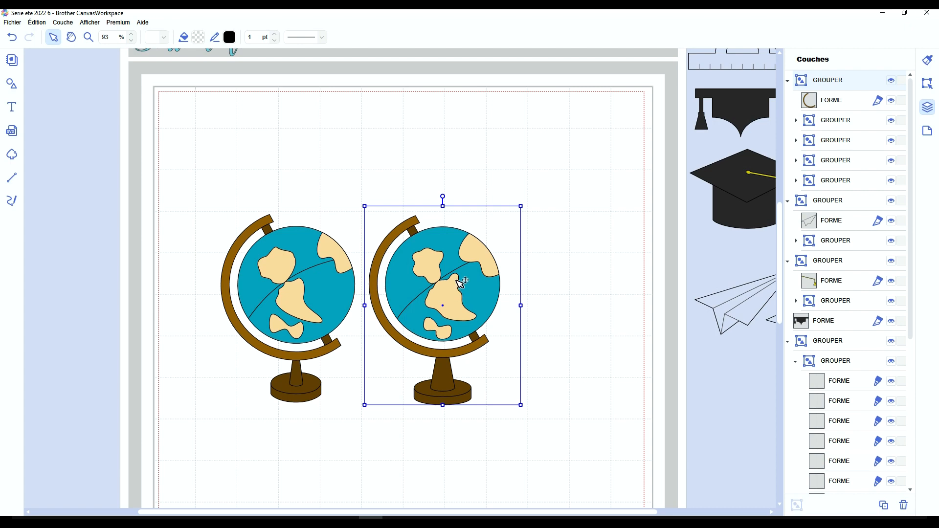
mouse_move(465, 293)
mouse_down()
mouse_move(552, 319)
mouse_move(457, 283)
mouse_up()
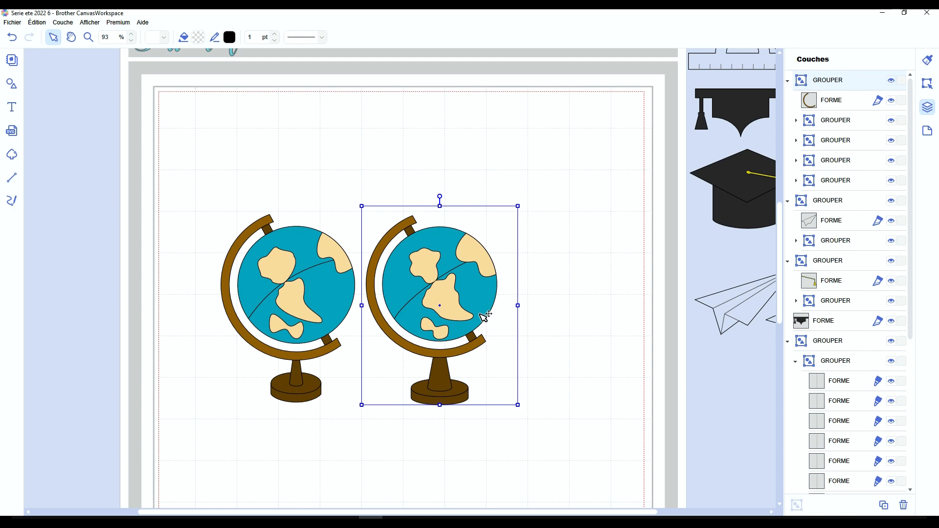
scroll(484, 318, down, 4)
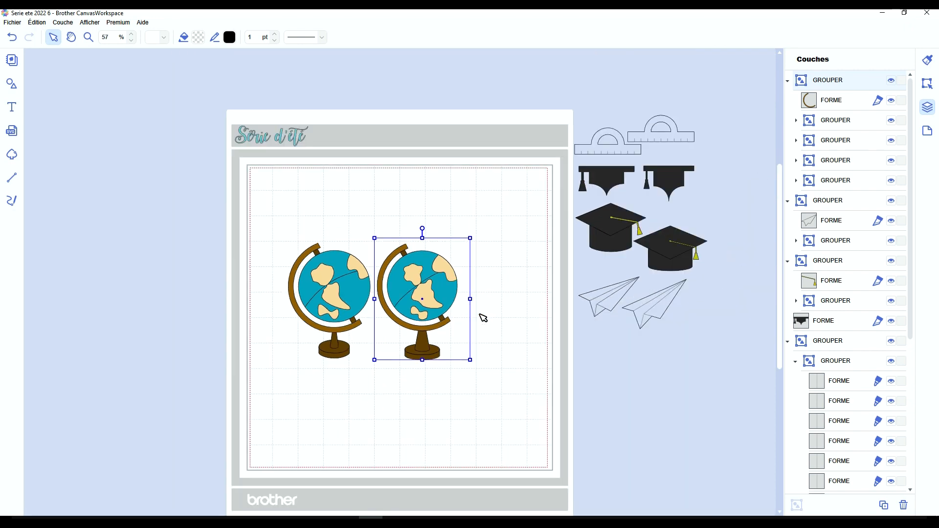
click(498, 347)
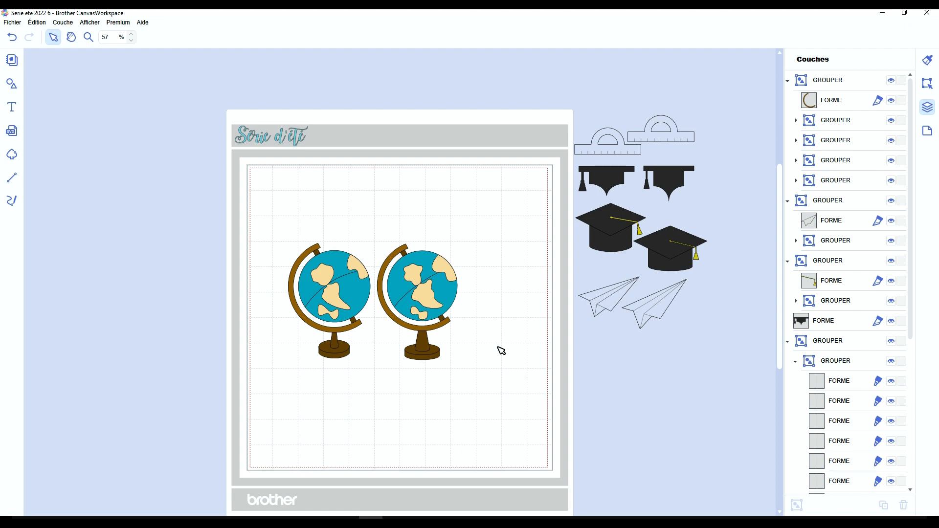